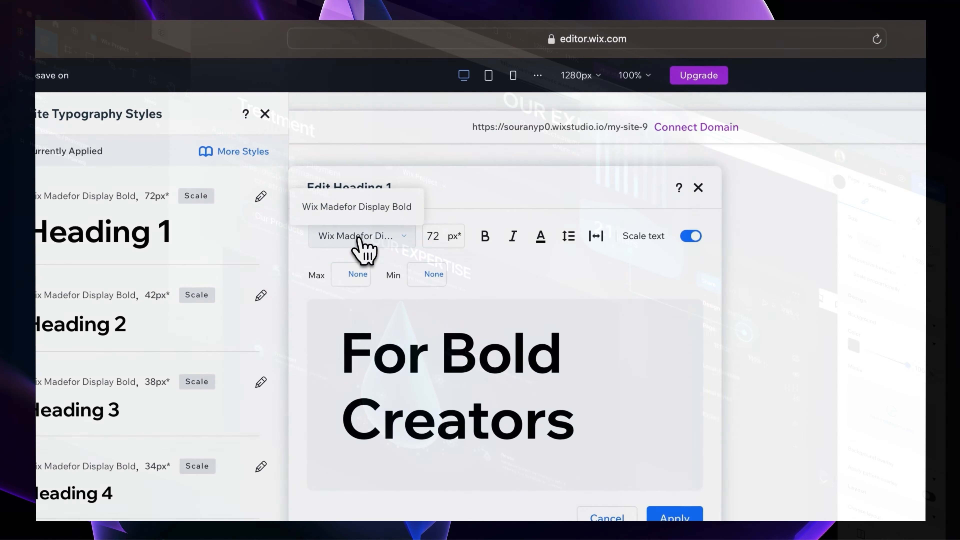
# - Set the Heading 1 typography style to the Inter Semi Bold font
pyautogui.click(359, 238)
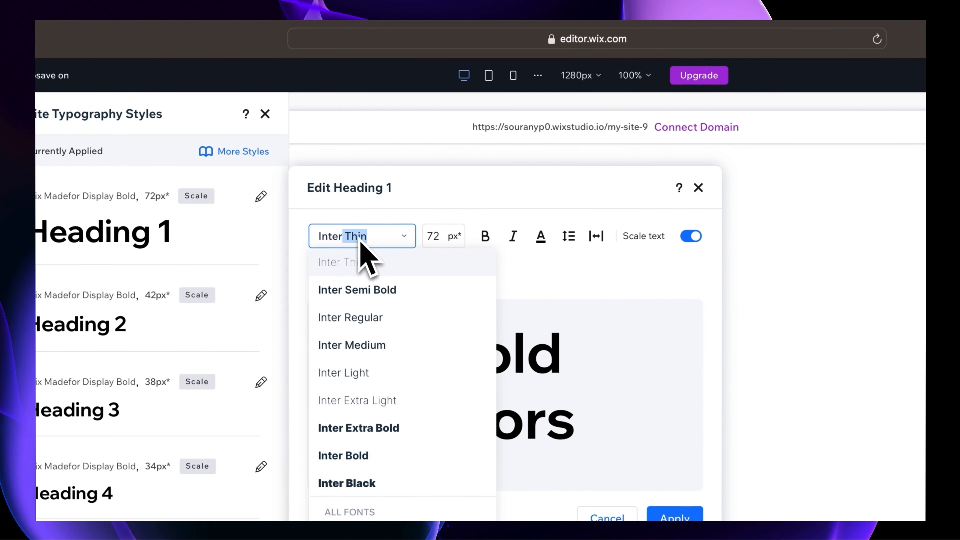
pyautogui.click(340, 290)
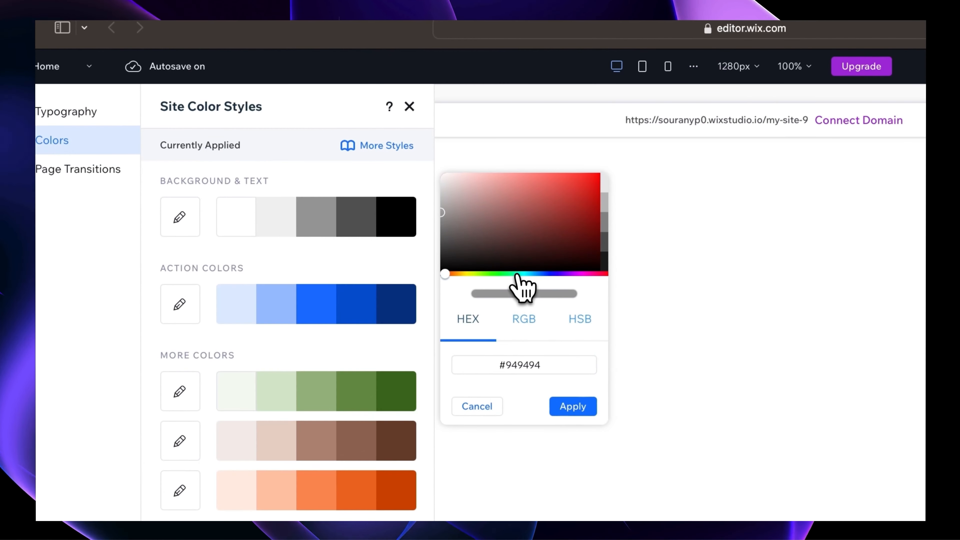
# - Change the base colour of the site's background and text palette to a green around #1BAE80
pyautogui.click(517, 273)
pyautogui.click(527, 209)
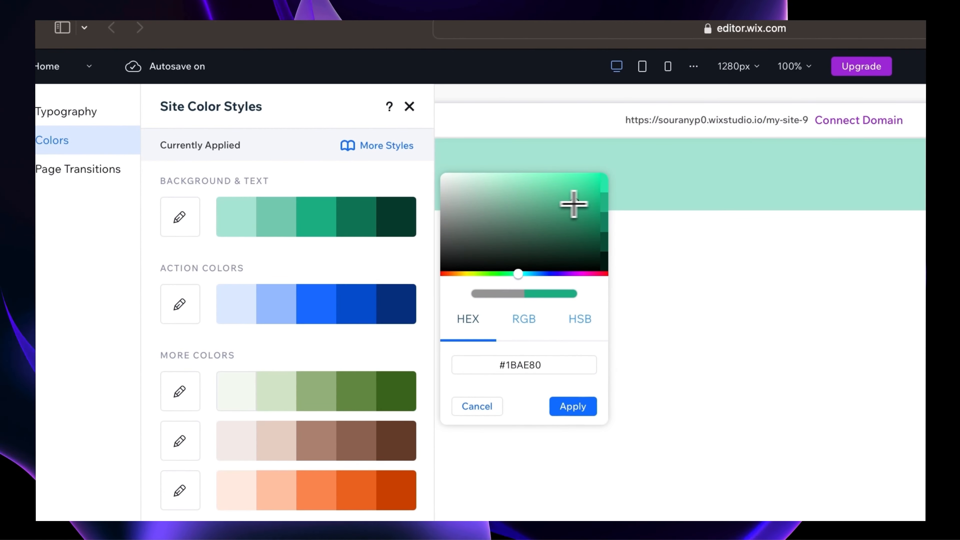
pyautogui.moveTo(529, 223); pyautogui.dragTo(575, 252)
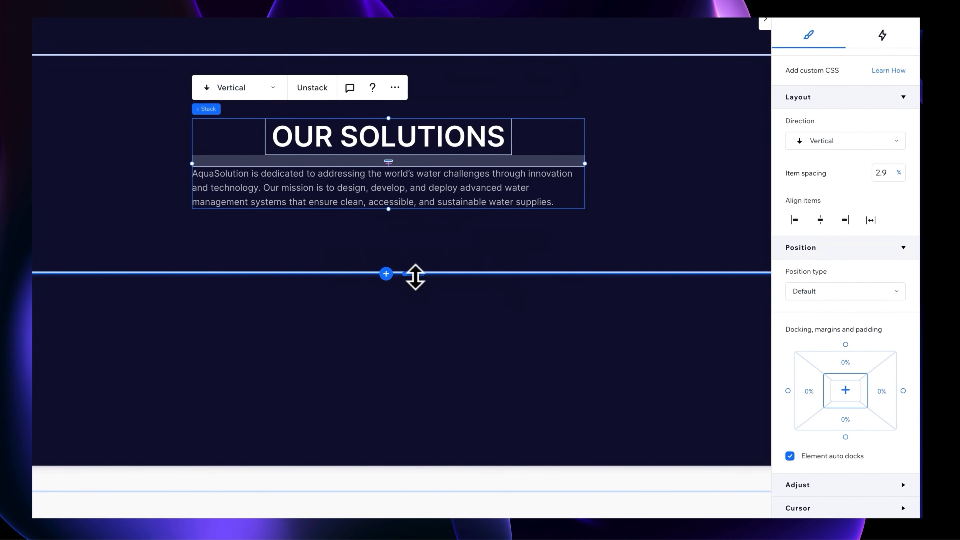
# - Raise the lower edge of the section holding the OUR SOLUTIONS heading and open the page's additional breakpoint options
pyautogui.click(416, 274)
pyautogui.moveTo(415, 275); pyautogui.dragTo(422, 199)
pyautogui.moveTo(895, 507); pyautogui.dragTo(637, 328)
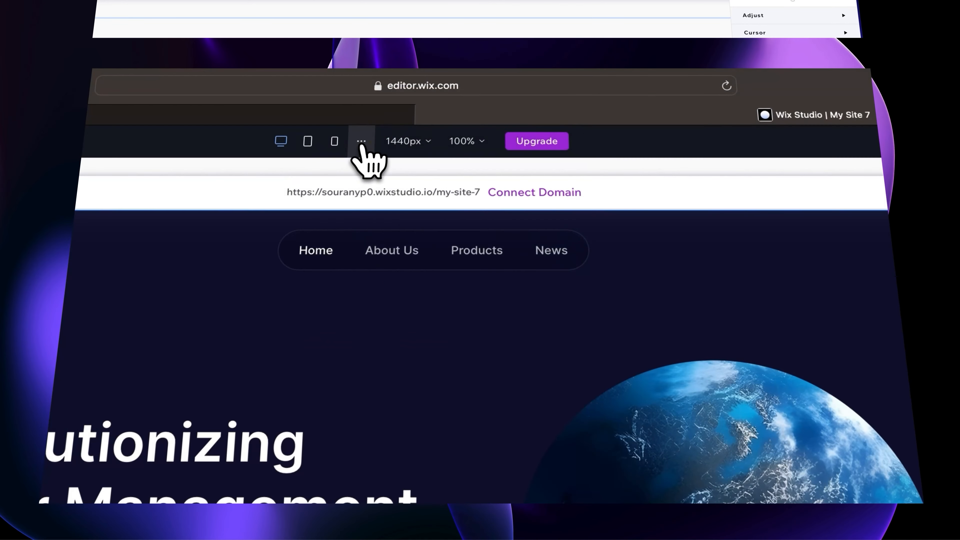
pyautogui.click(362, 142)
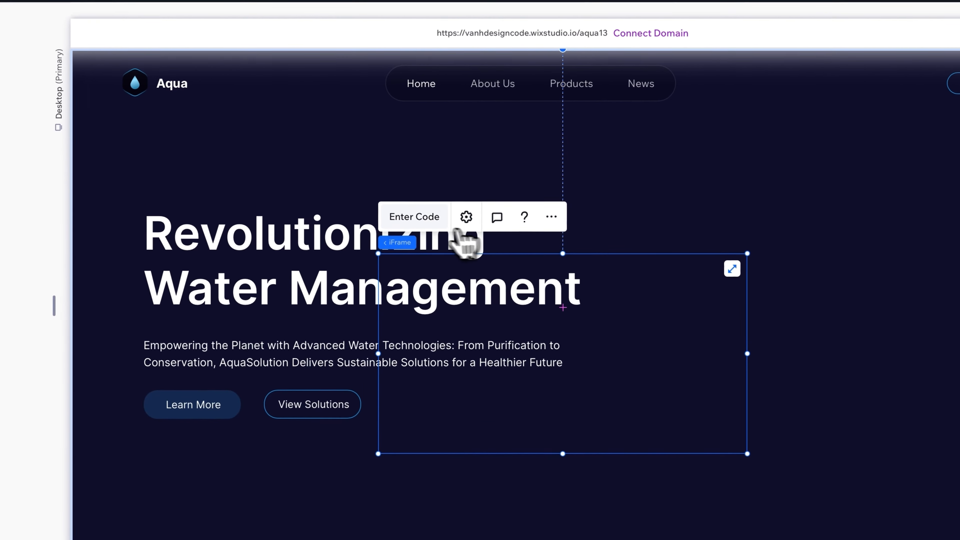
# - Embed the Spline viewer code with the spinner-small-dark loading animation in the hero section's iFrame
pyautogui.click(416, 219)
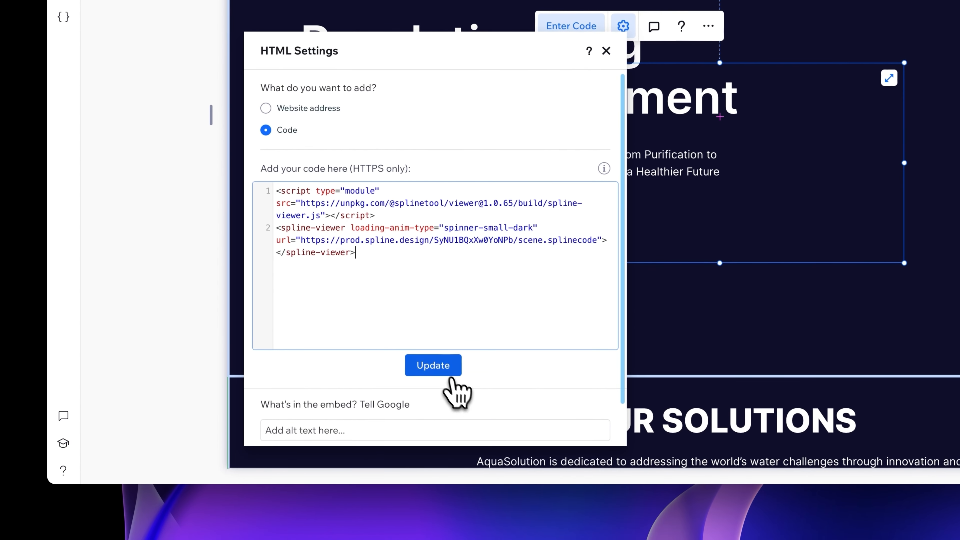
pyautogui.click(452, 375)
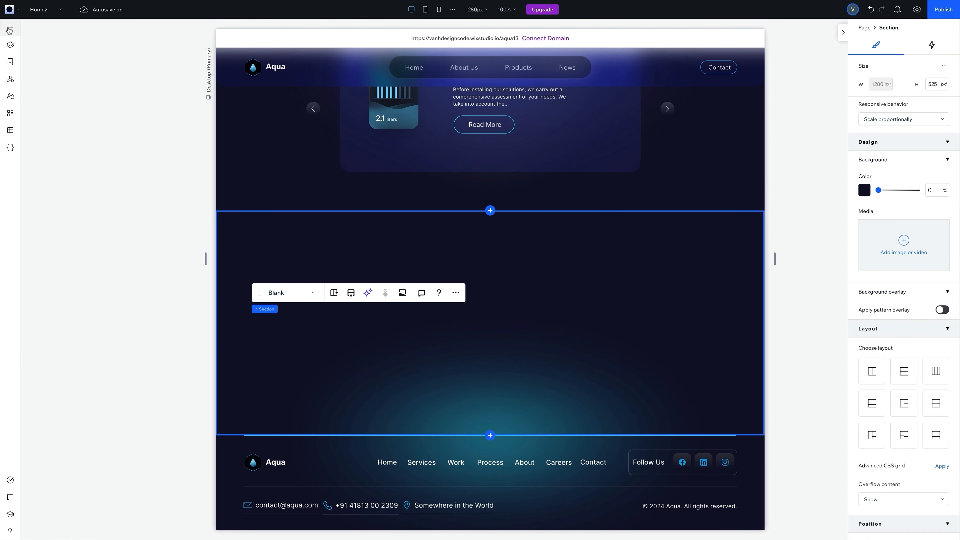
# - Add an element from the saved assets to the empty section above the footer
pyautogui.click(10, 30)
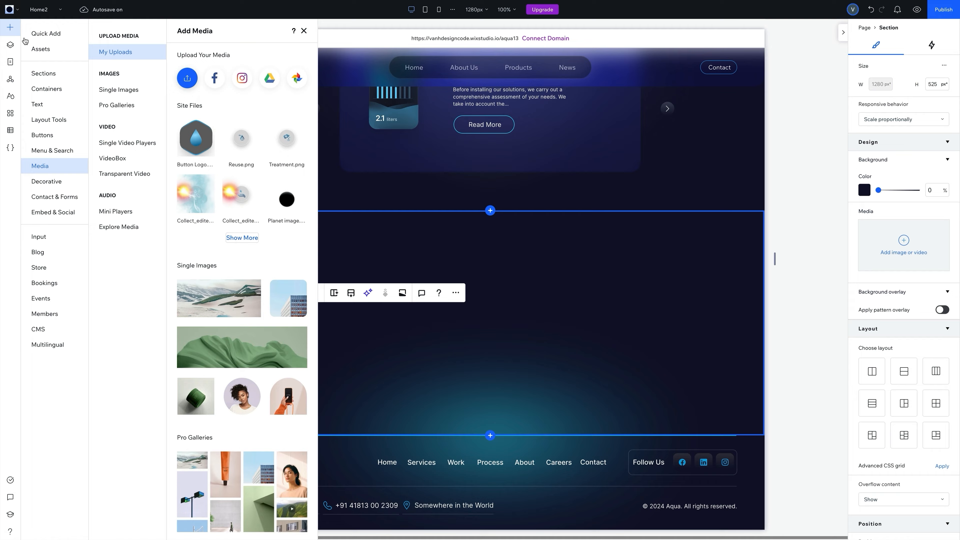
pyautogui.click(46, 45)
pyautogui.moveTo(236, 242); pyautogui.dragTo(478, 362)
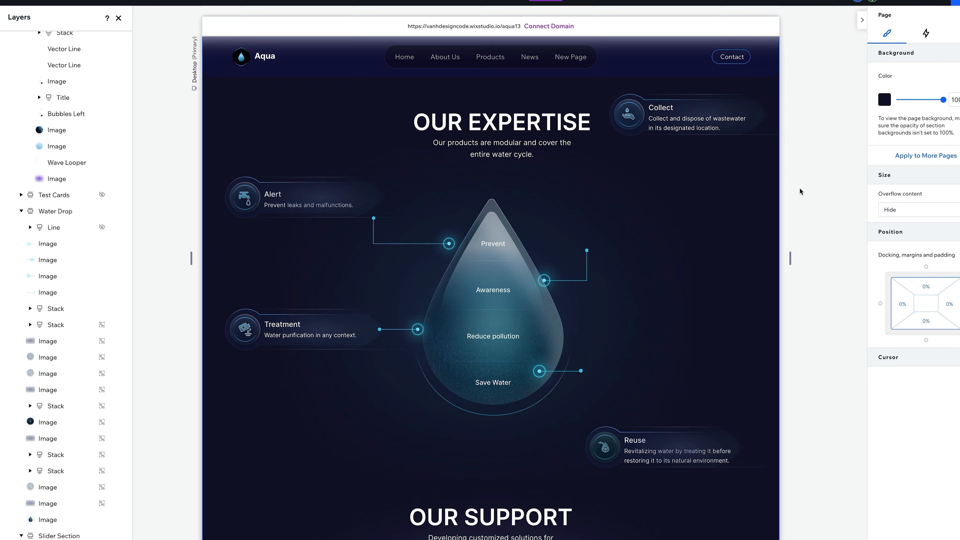
# - Move the Collect and Reuse groups to the ends of the connector lines on the water drop's right side
pyautogui.click(663, 128)
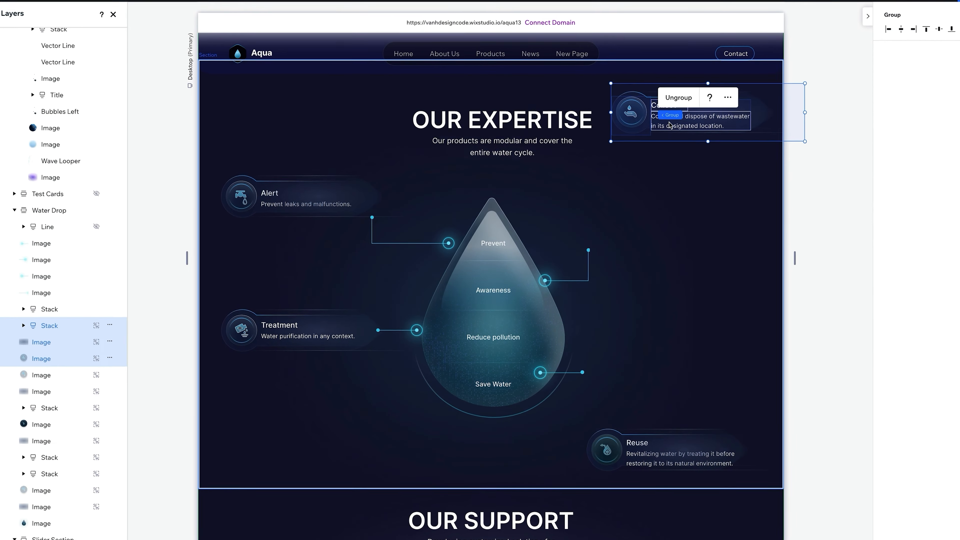
pyautogui.moveTo(663, 129); pyautogui.dragTo(630, 237)
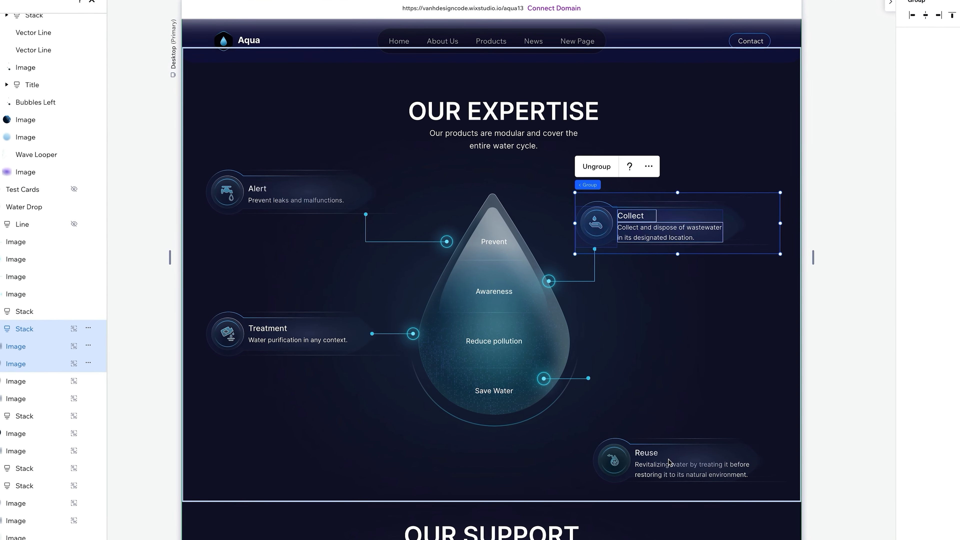
pyautogui.moveTo(668, 462); pyautogui.dragTo(678, 386)
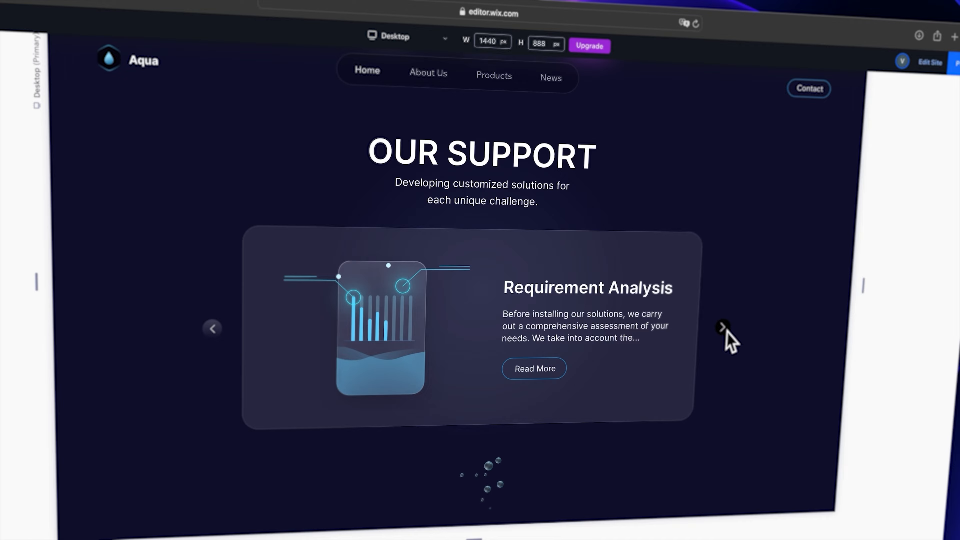
# - Page through the OUR SUPPORT slider's slides in the site preview
pyautogui.click(728, 321)
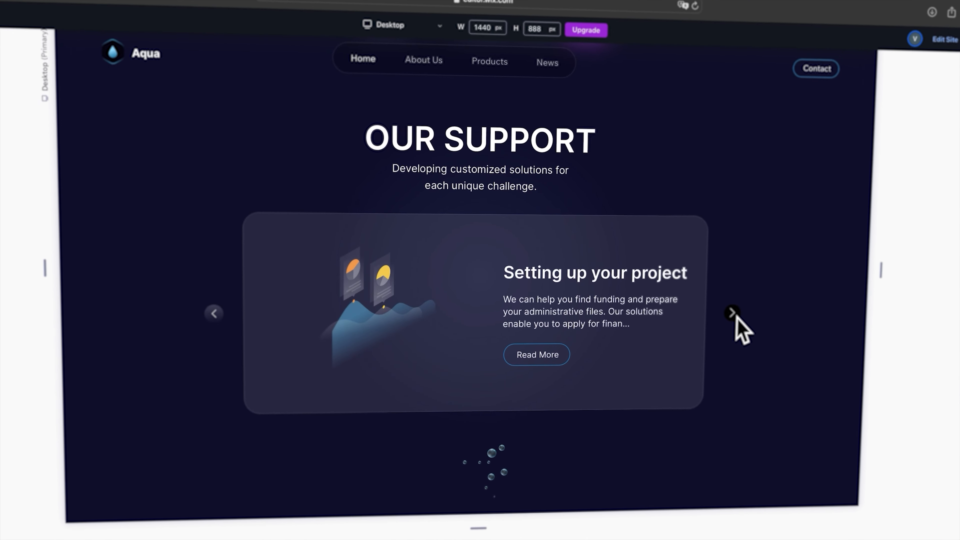
pyautogui.click(728, 321)
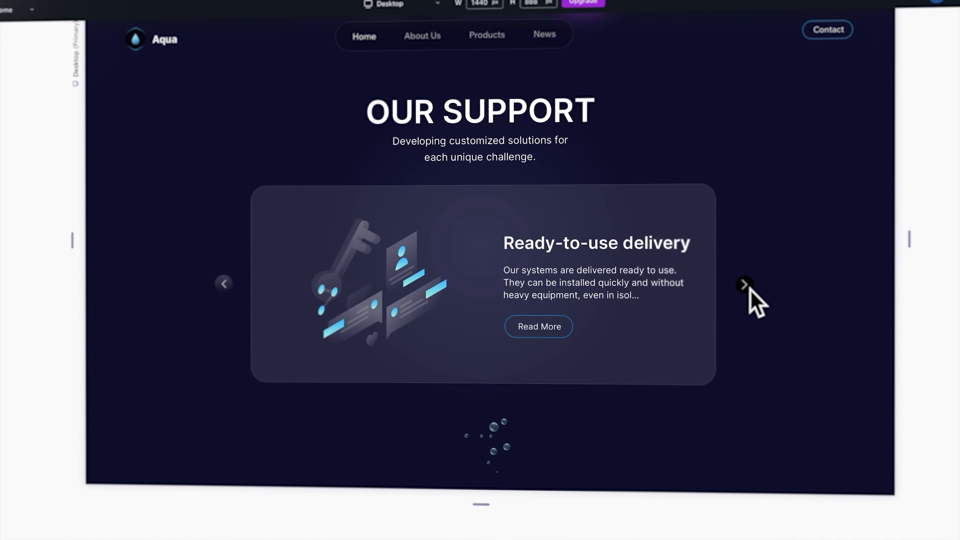
pyautogui.click(742, 291)
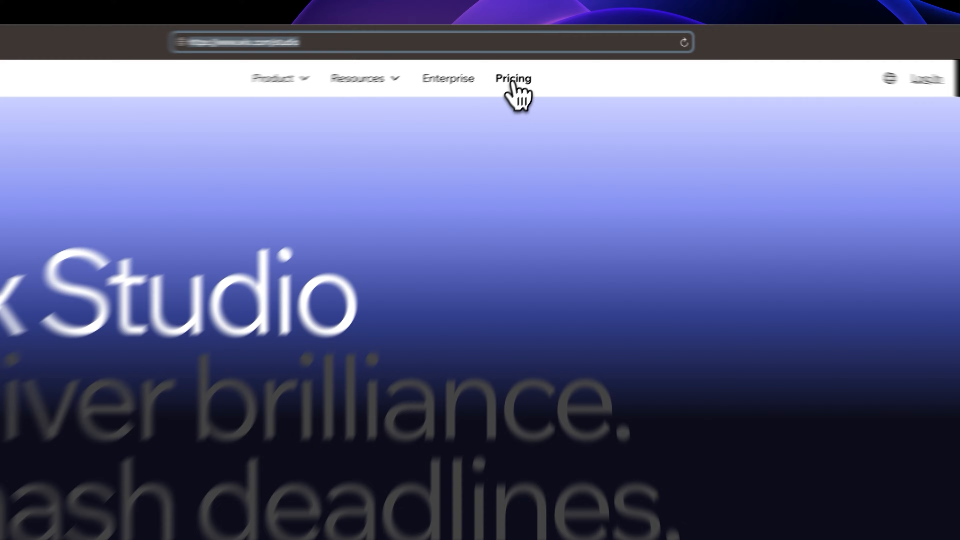
# - Open the Pricing page of the Wix Studio website
pyautogui.click(534, 62)
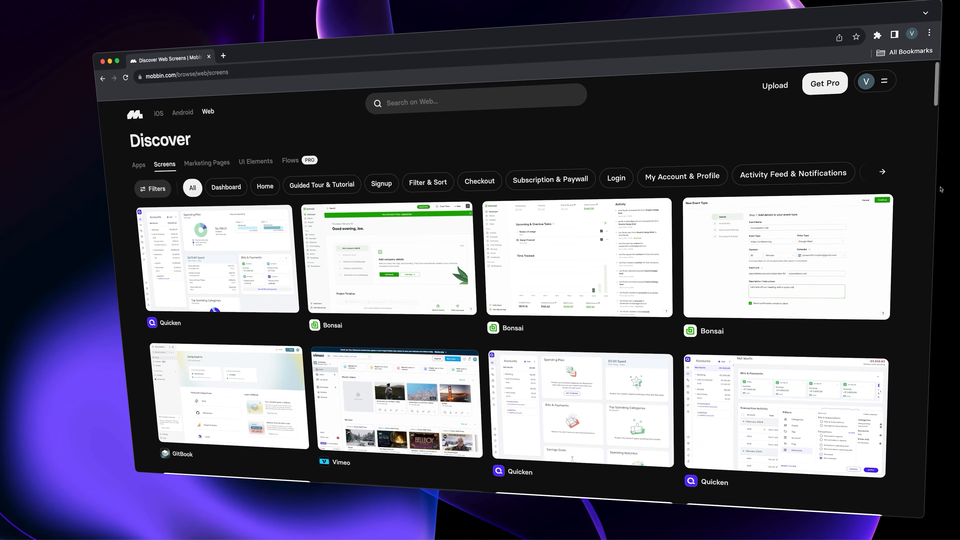
# - Browse web design references on Mobbin, Pinterest's "ui design trends website" results and Dribbble
pyautogui.scroll(-3, 506, 303)
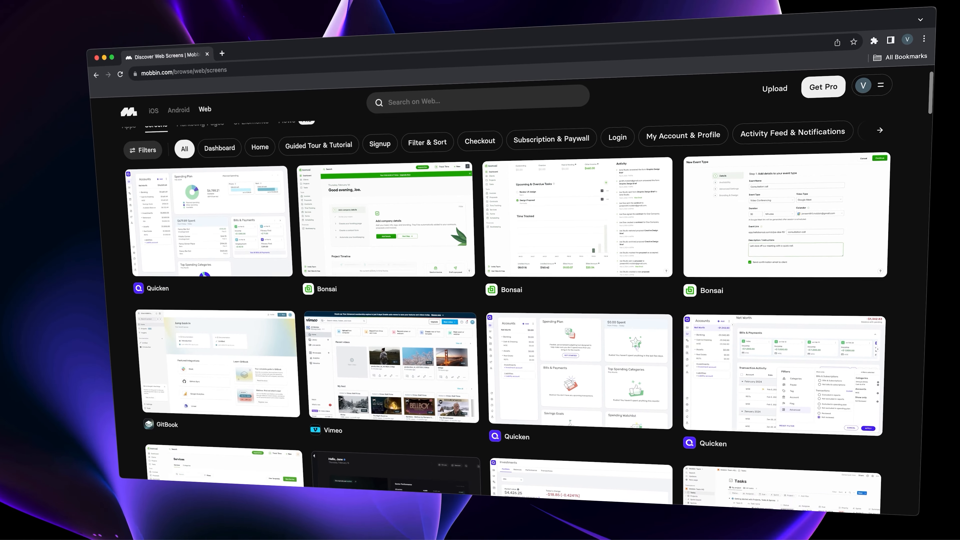
pyautogui.scroll(-2, 507, 303)
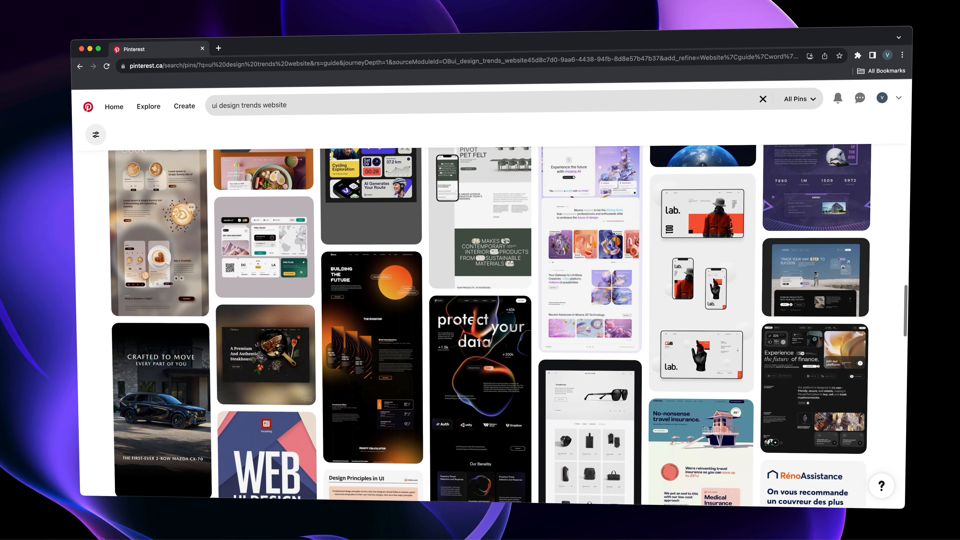
pyautogui.scroll(-3, 491, 322)
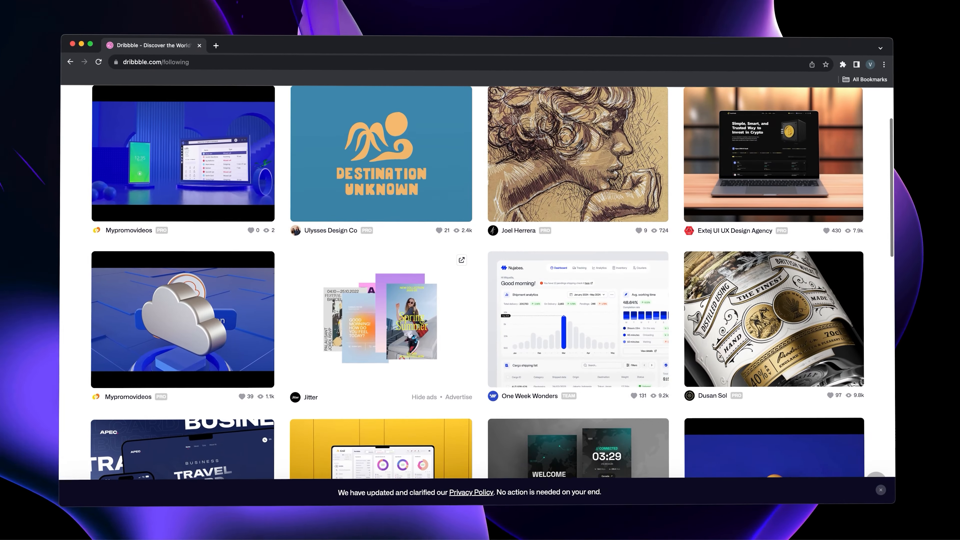
pyautogui.scroll(-2, 491, 302)
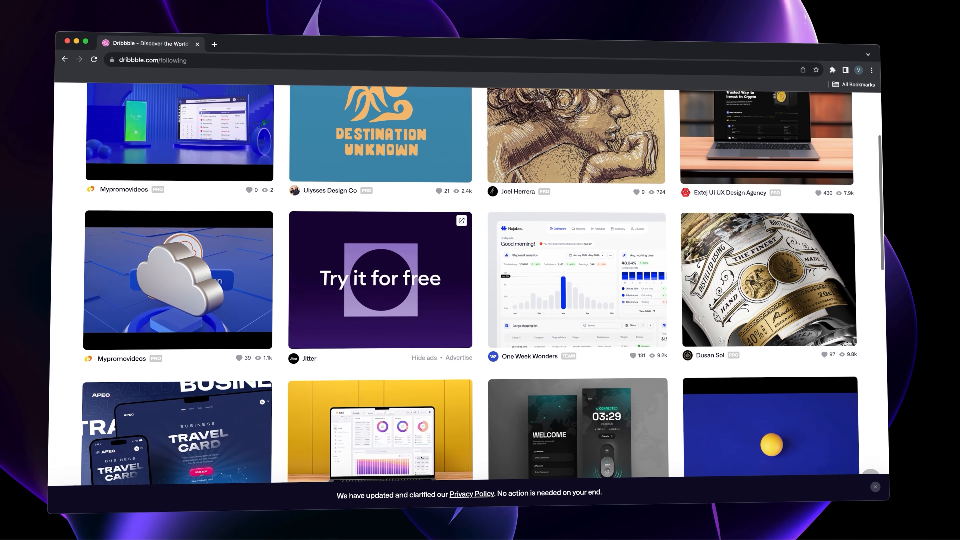
pyautogui.scroll(-2, 491, 302)
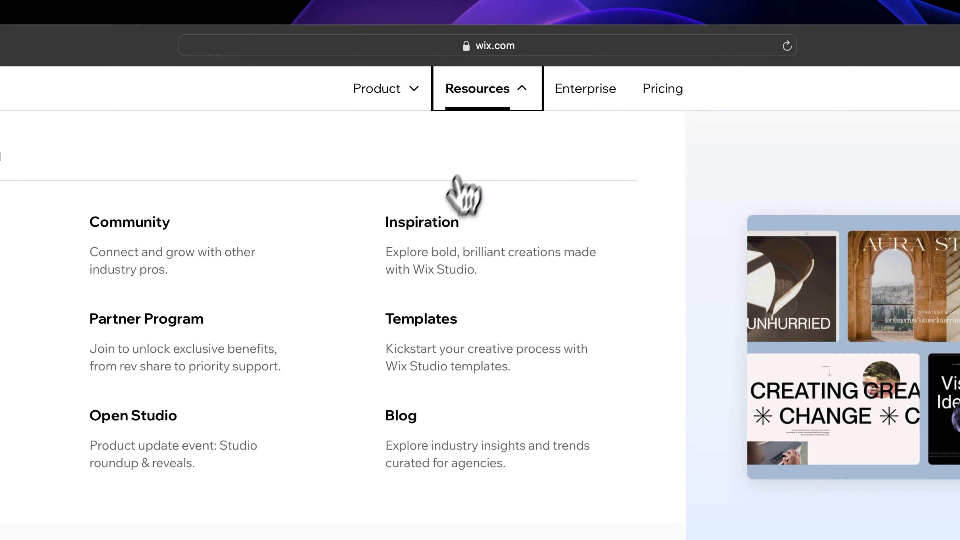
# - Browse the Wix Studio Inspiration gallery and open the Velocity X site by Visual Identity
pyautogui.click(435, 223)
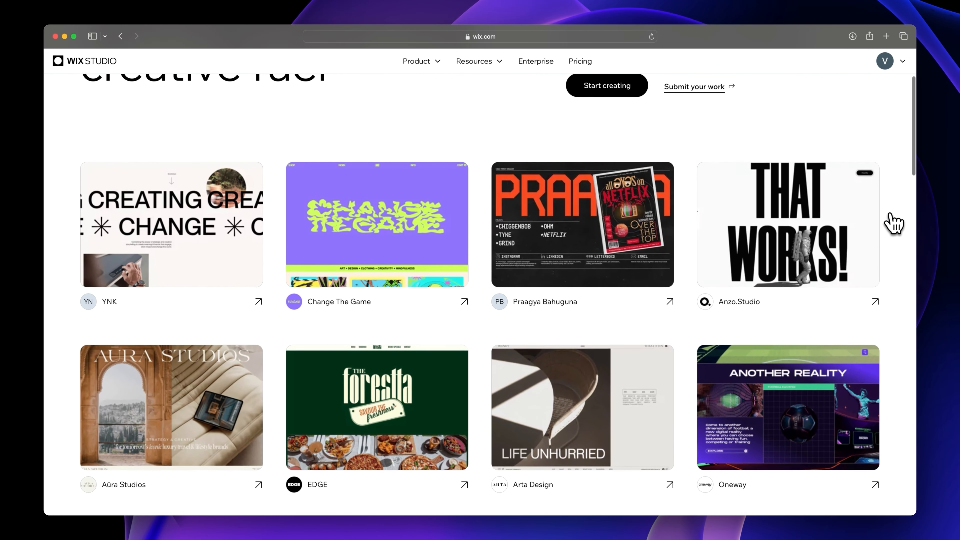
pyautogui.scroll(-3, 894, 222)
pyautogui.scroll(-8, 896, 223)
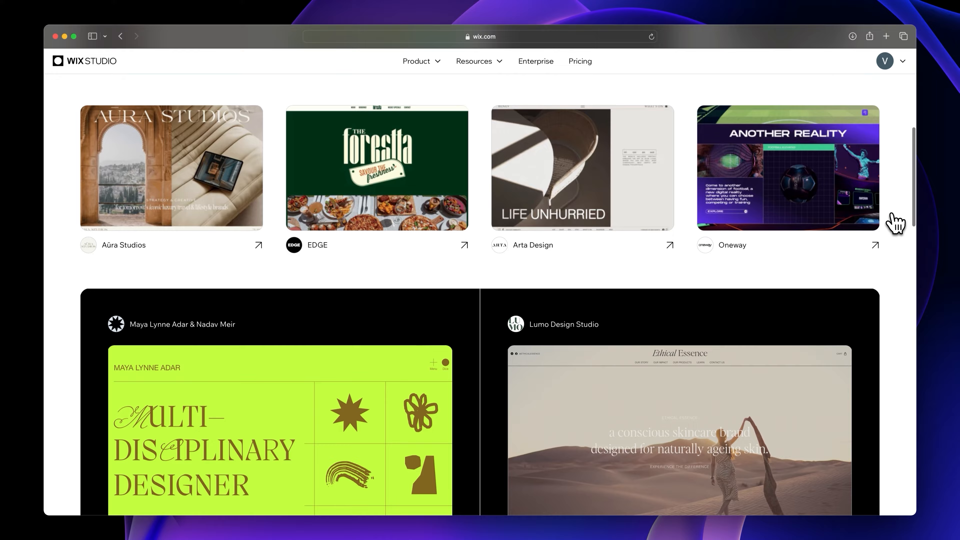
pyautogui.scroll(-1, 896, 223)
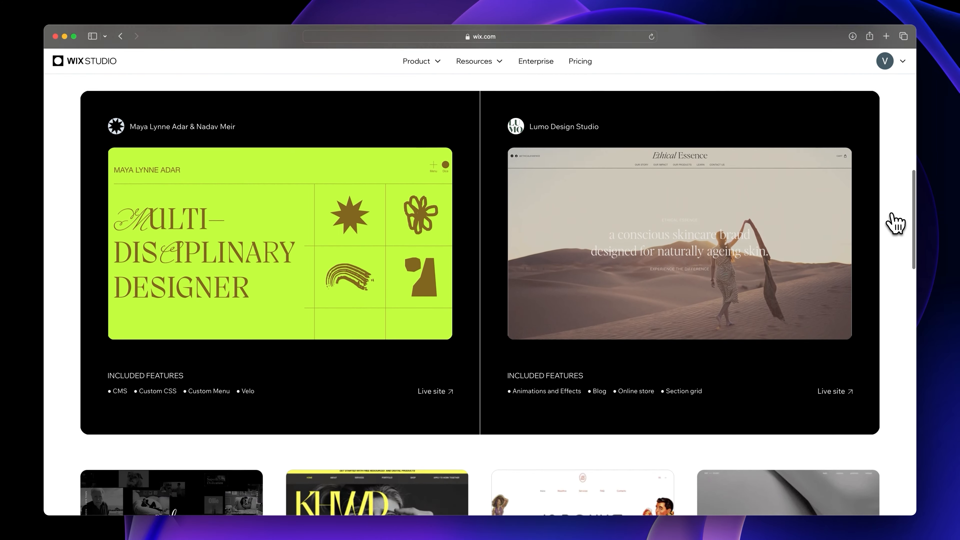
pyautogui.scroll(-6, 895, 223)
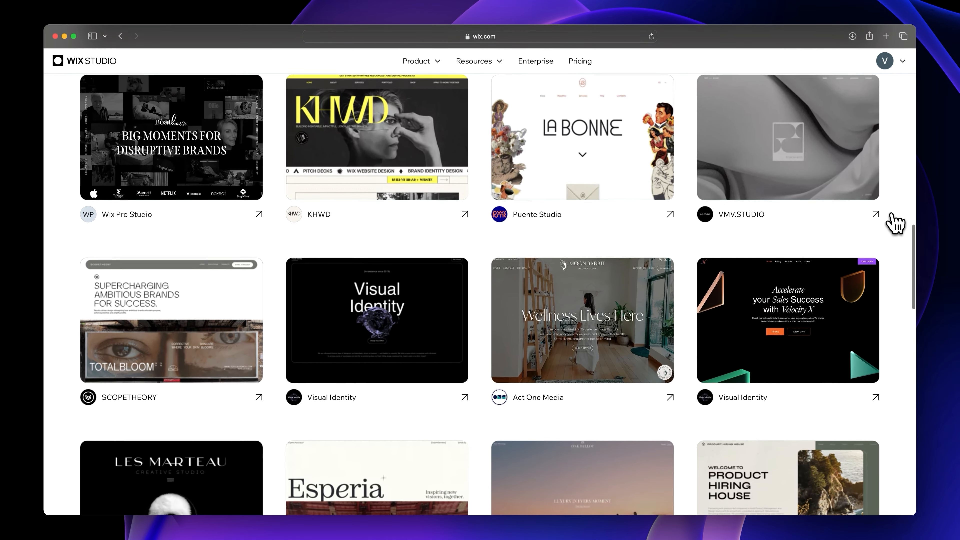
pyautogui.click(807, 317)
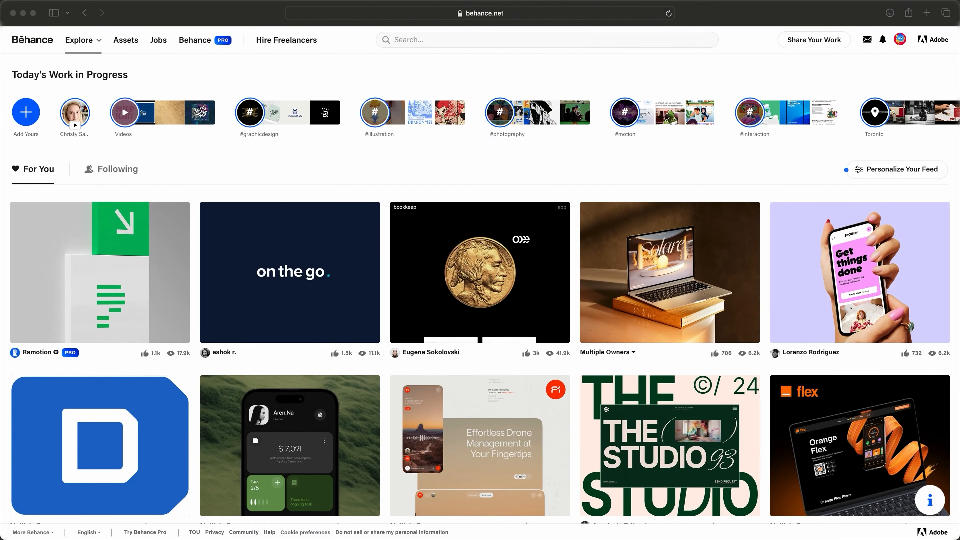
# - Browse Behance, Dribbble, the Awwwards website nominees and Mobbin's web apps for design inspiration
pyautogui.scroll(-5, 480, 287)
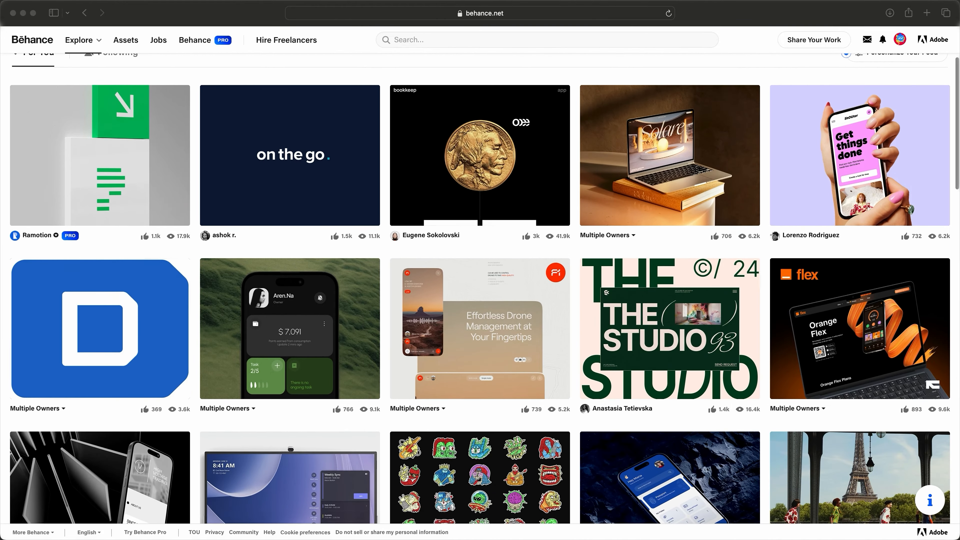
pyautogui.scroll(-3, 480, 288)
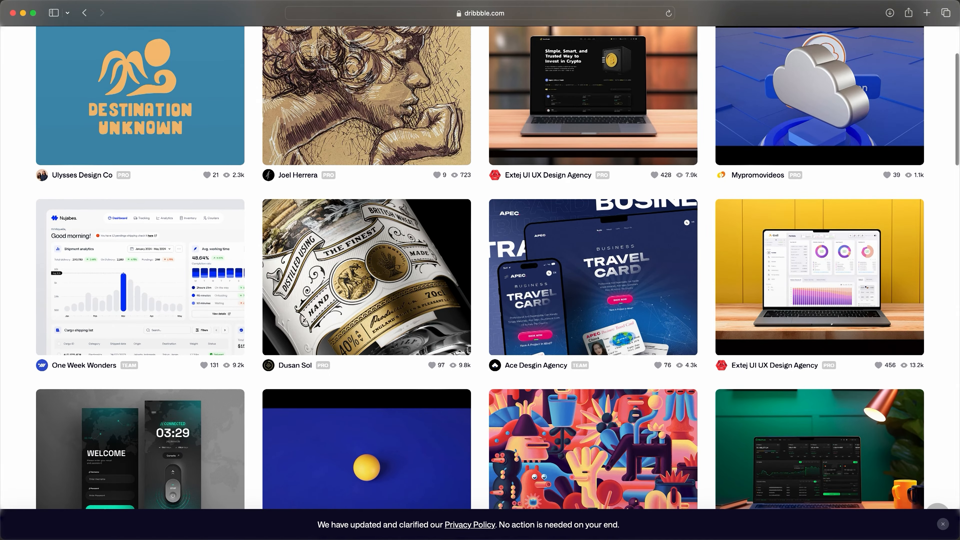
pyautogui.scroll(-3, 480, 287)
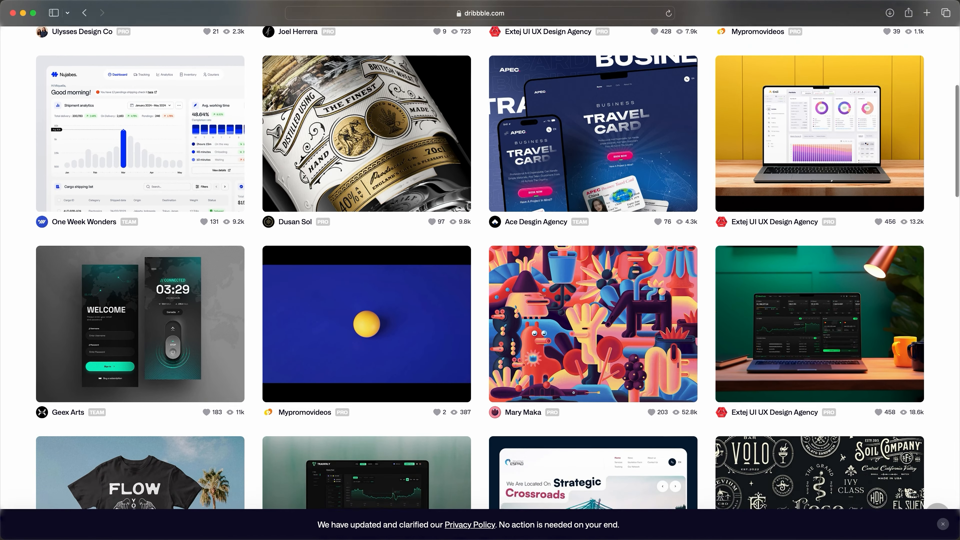
pyautogui.scroll(-2, 480, 288)
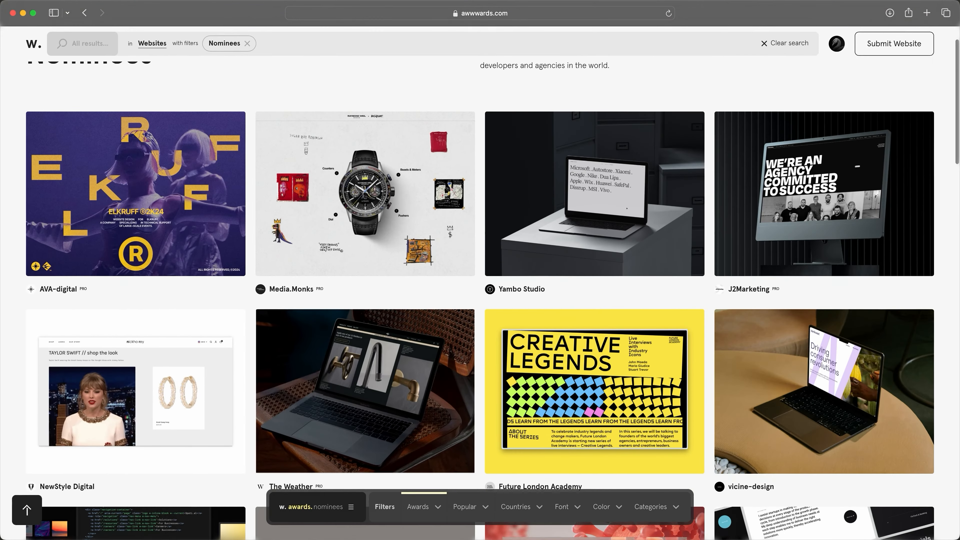
pyautogui.scroll(-5, 365, 336)
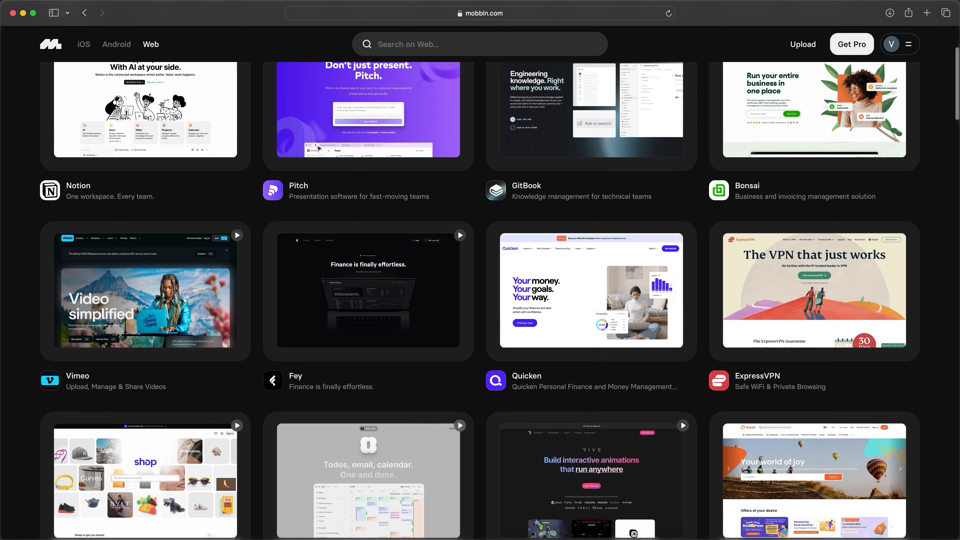
pyautogui.scroll(-1, 319, 112)
pyautogui.scroll(-5, 319, 112)
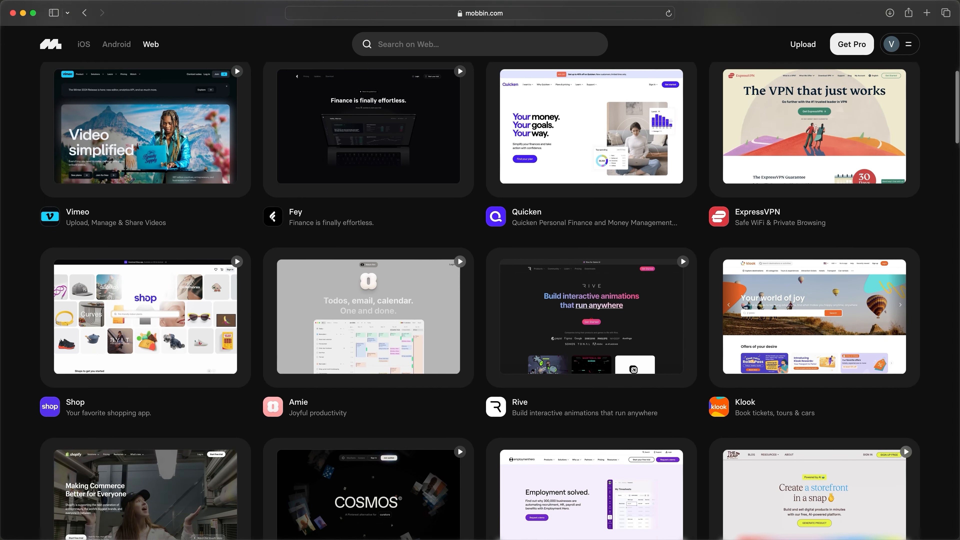
pyautogui.scroll(-4, 318, 112)
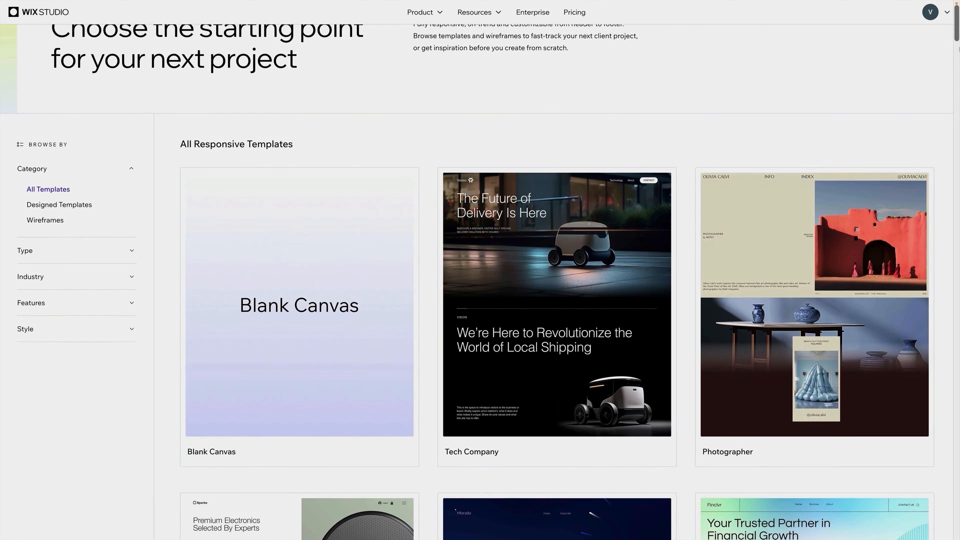
# - Look through the Wix Studio responsive templates for a starting point
pyautogui.scroll(-1, 480, 265)
pyautogui.scroll(-3, 480, 265)
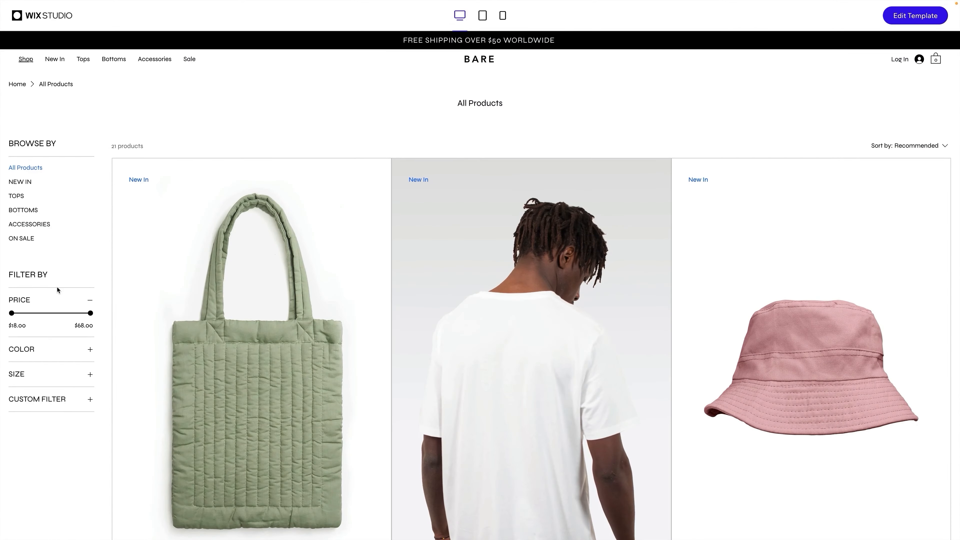
# - Expand the Color and Size filters on the BARE fashion store template's All Products page
pyautogui.scroll(-1, 57, 287)
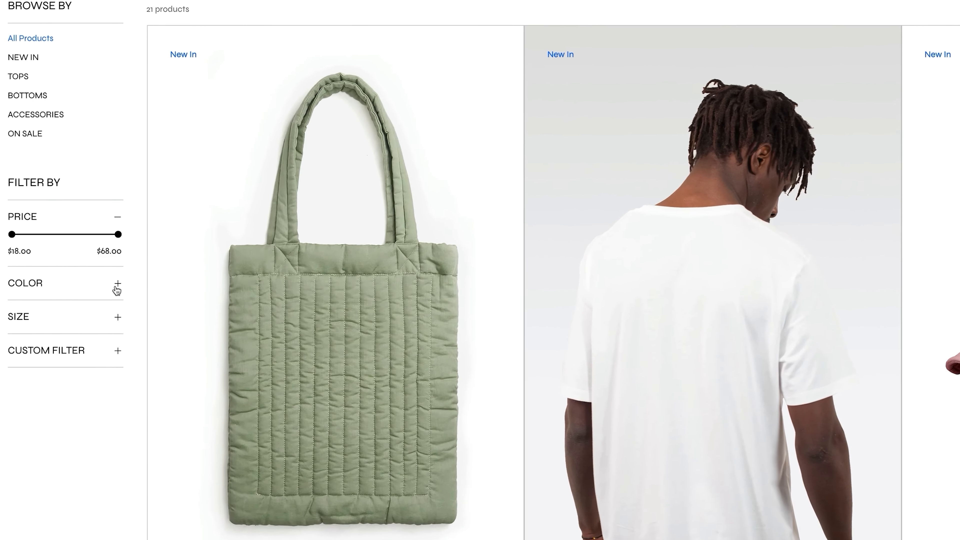
pyautogui.click(96, 305)
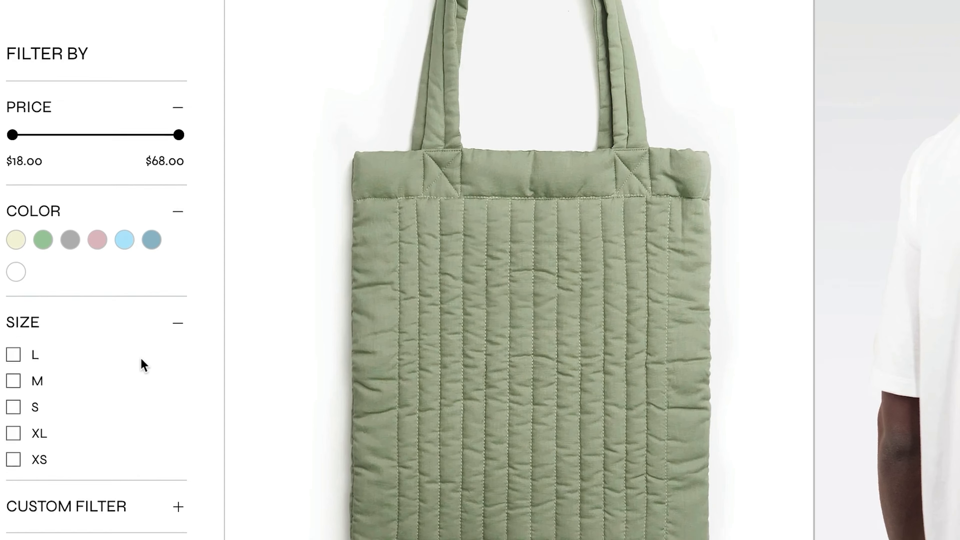
pyautogui.scroll(-3, 145, 364)
pyautogui.click(159, 370)
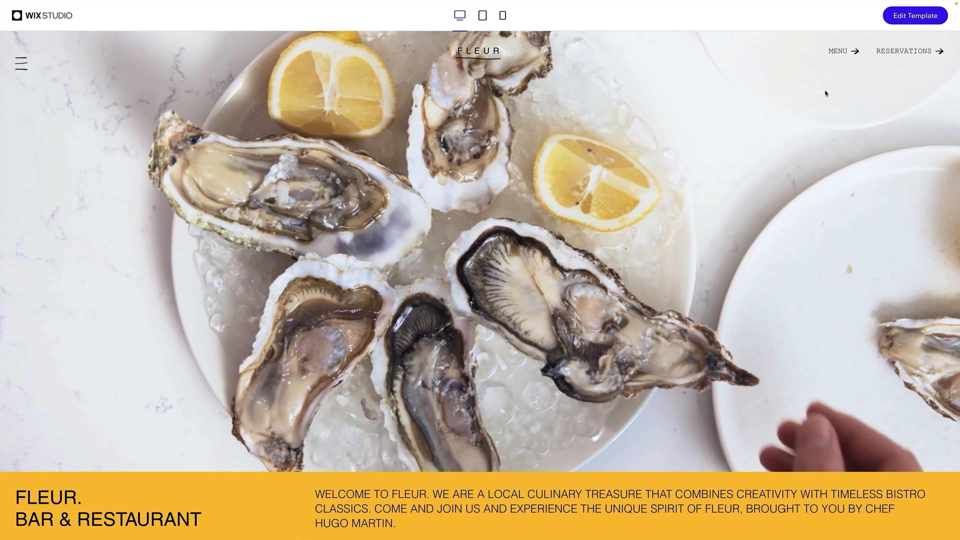
# - Open the FLEUR restaurant template's menu page and look through its dishes
pyautogui.click(840, 51)
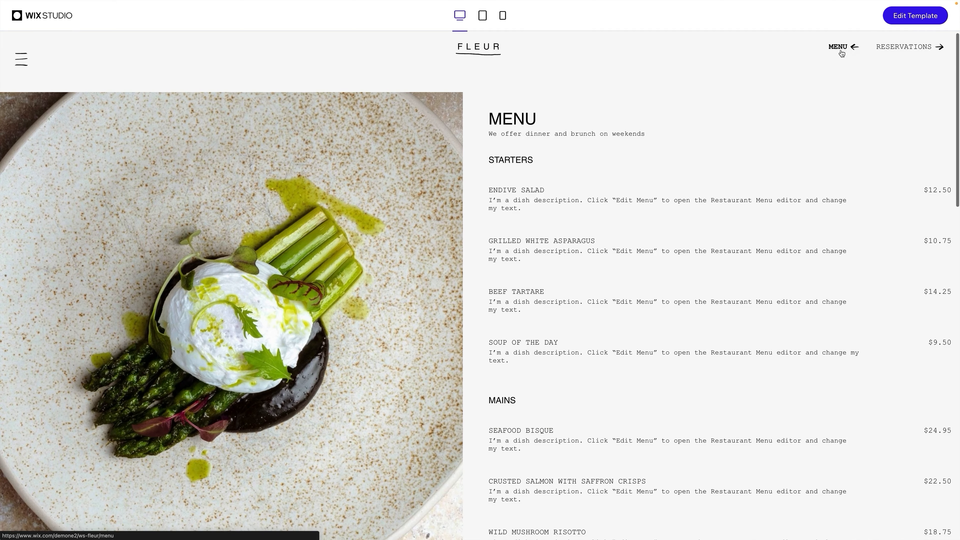
pyautogui.scroll(-3, 840, 51)
pyautogui.scroll(-2, 924, 51)
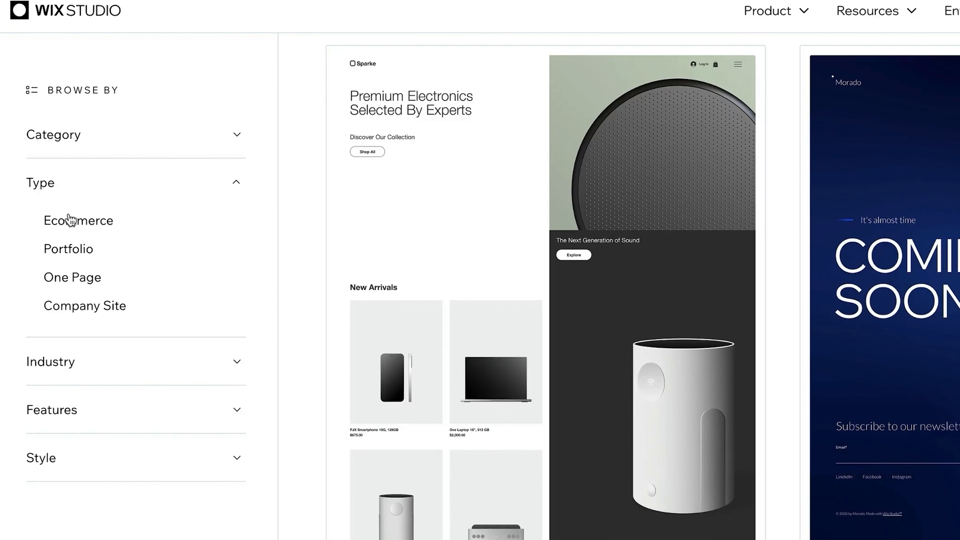
# - Filter the Wix Studio templates by the Ecommerce type and browse the store designs
pyautogui.click(70, 220)
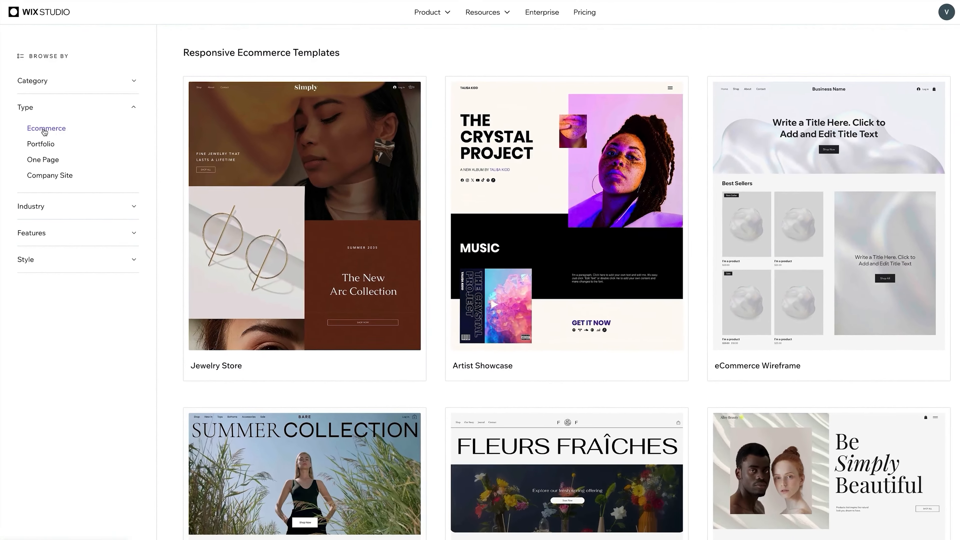
pyautogui.moveTo(275, 199)
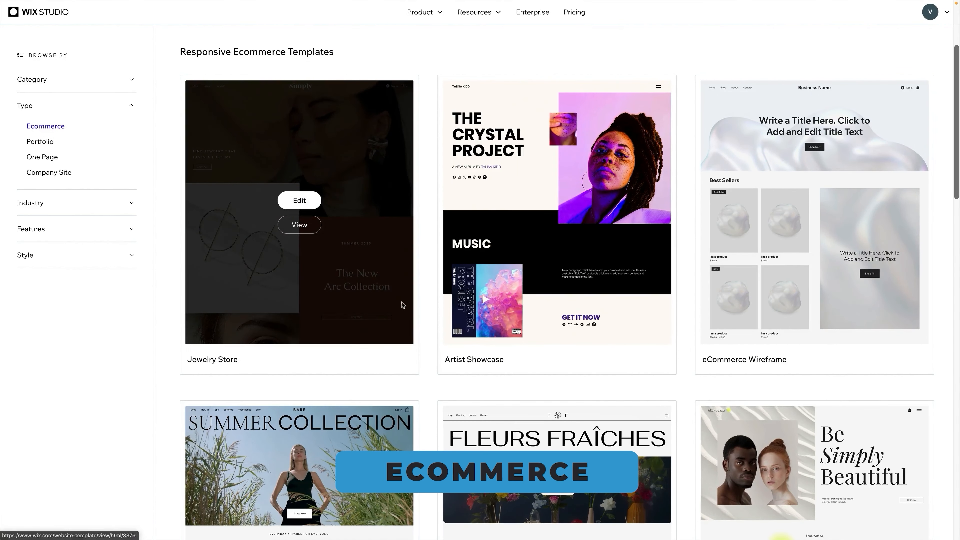
pyautogui.scroll(-4, 415, 336)
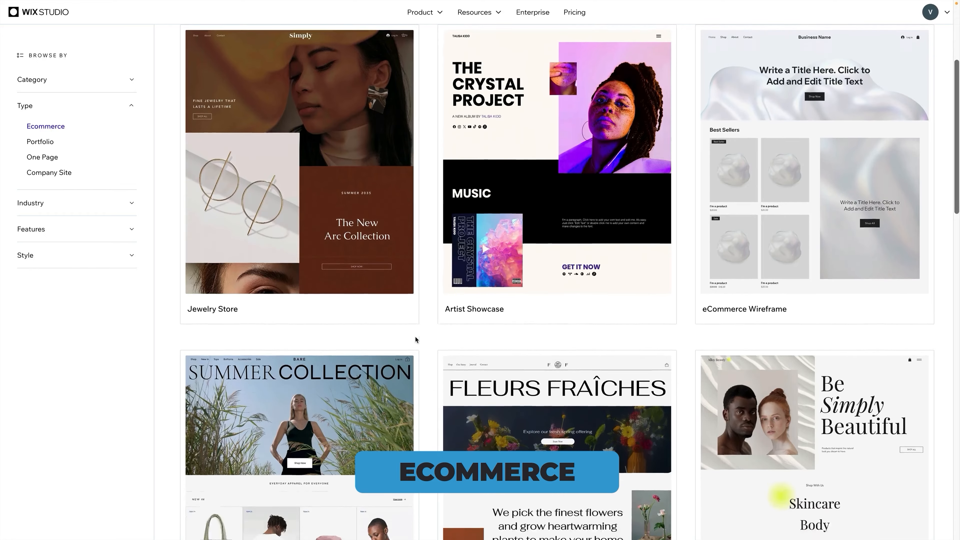
pyautogui.moveTo(528, 355)
pyautogui.scroll(-5, 527, 354)
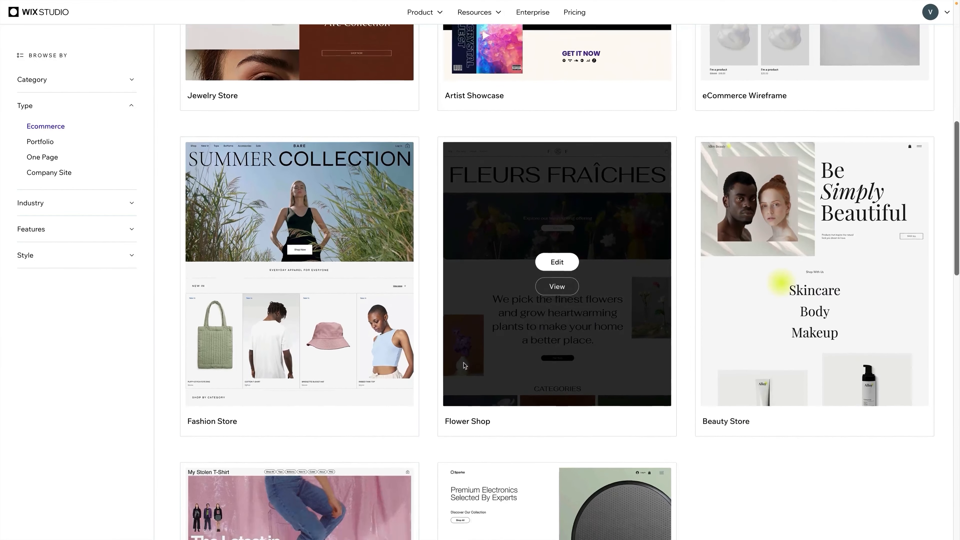
pyautogui.scroll(-1, 411, 380)
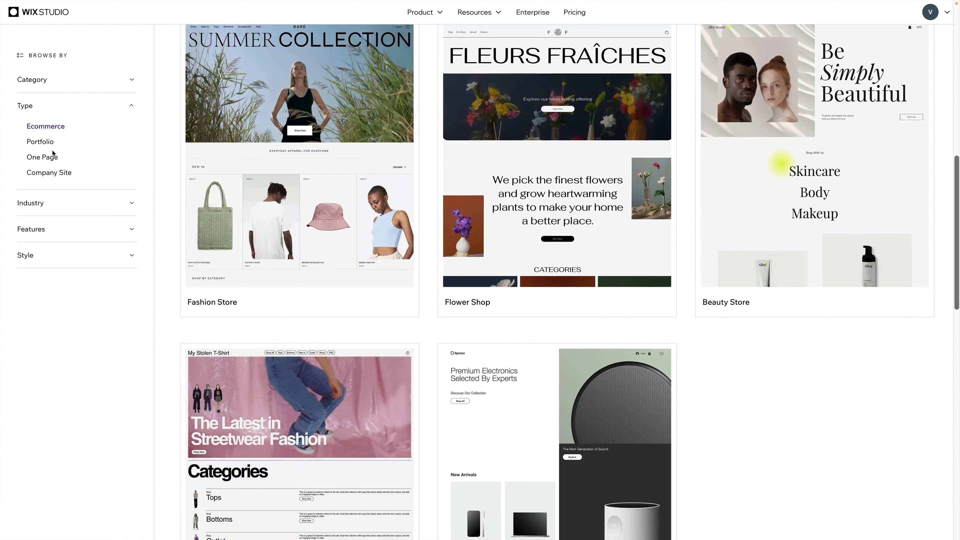
# - Filter the templates by the Portfolio type and browse the agency, photographer and studio designs
pyautogui.click(46, 144)
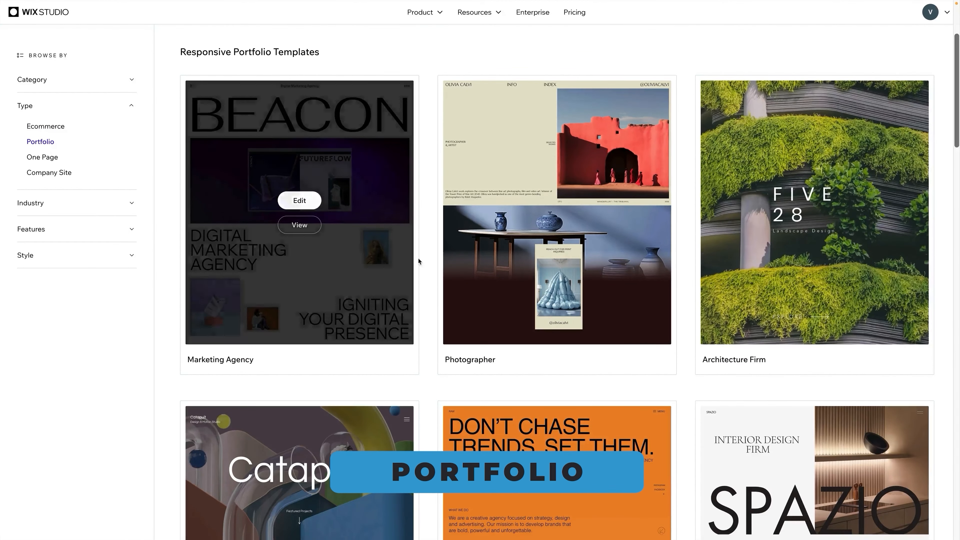
pyautogui.scroll(-7, 423, 268)
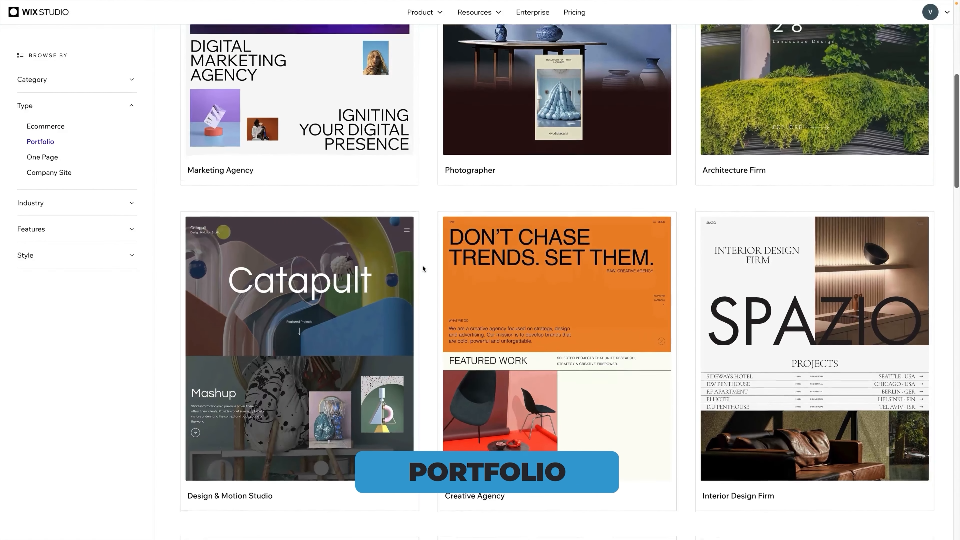
pyautogui.scroll(-3, 422, 266)
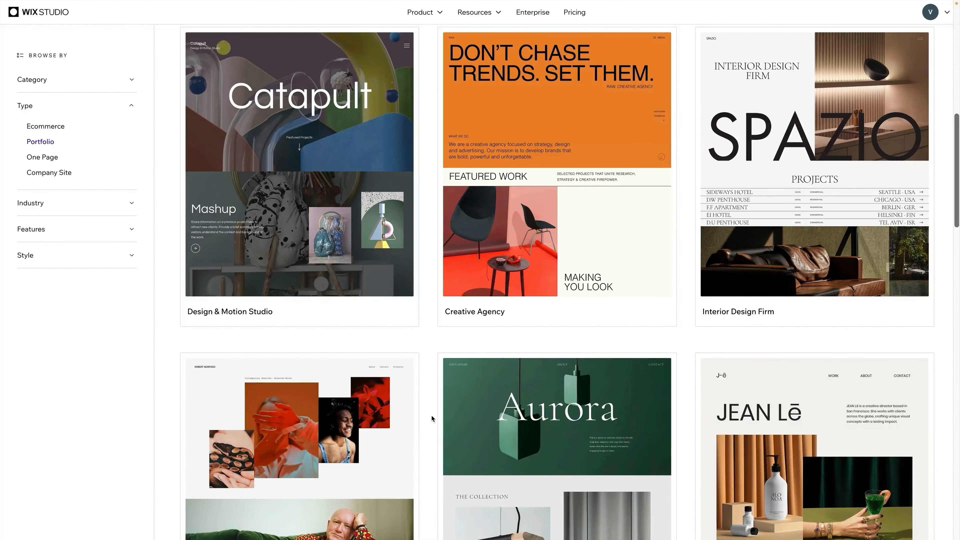
pyautogui.moveTo(383, 419)
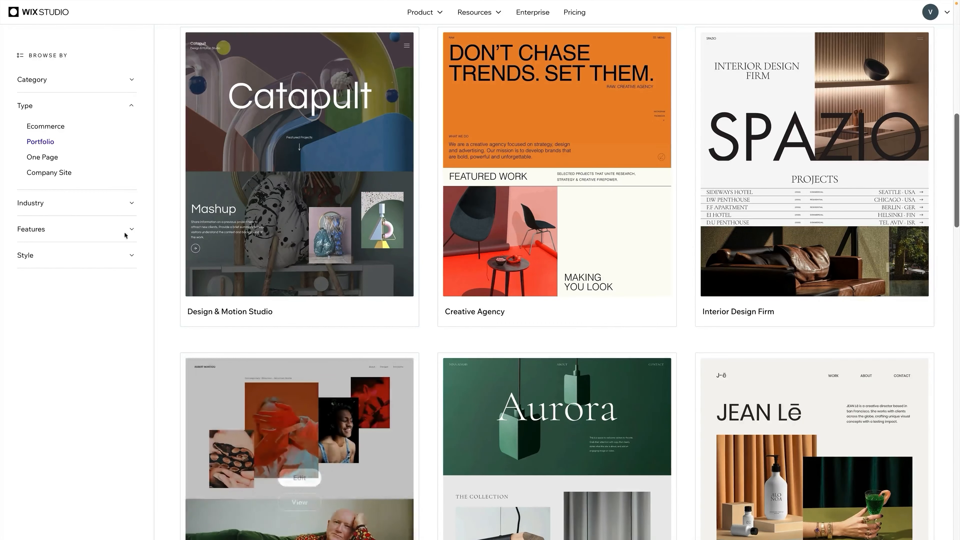
# - Filter the templates by the Company Site type, browse the designs and view the Construction Company template
pyautogui.click(42, 175)
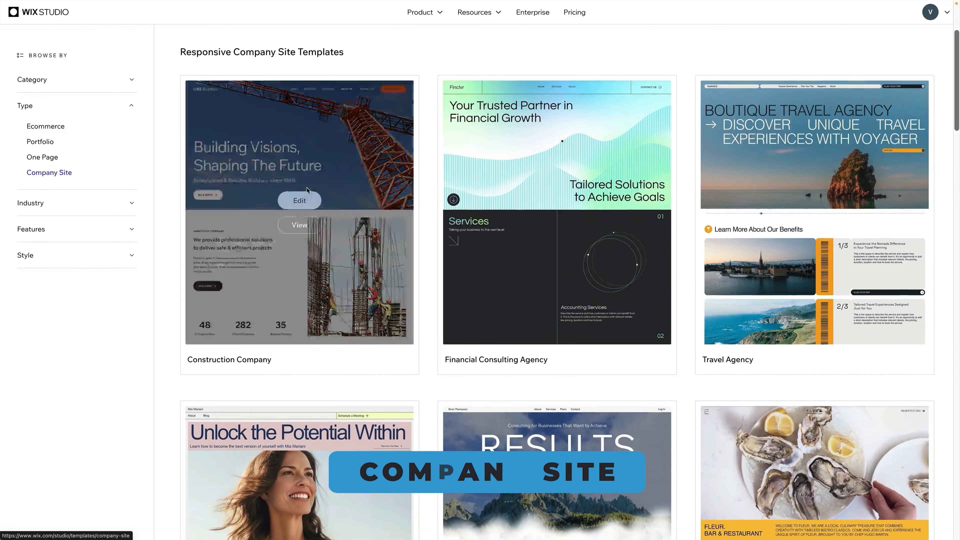
pyautogui.moveTo(596, 228)
pyautogui.scroll(-5, 641, 230)
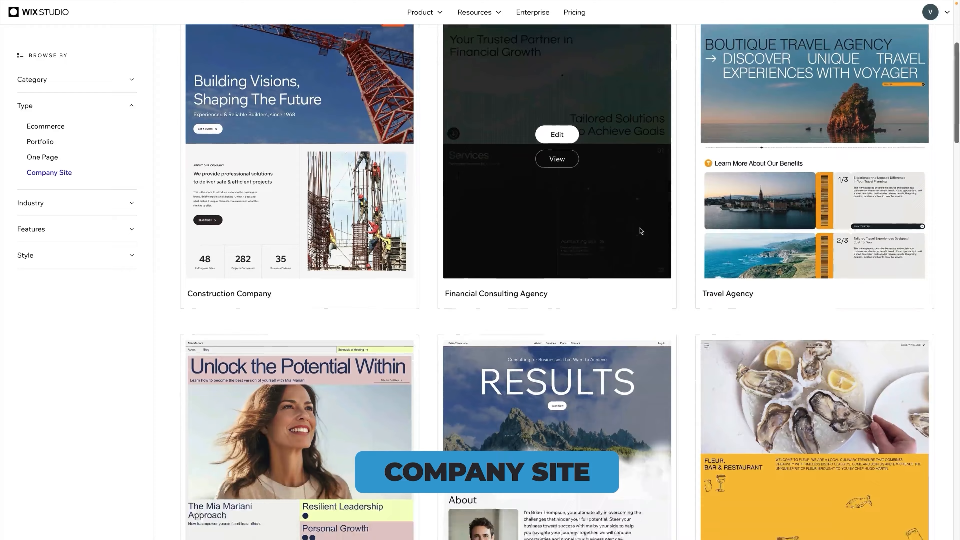
pyautogui.scroll(3, 641, 230)
pyautogui.scroll(3, 639, 231)
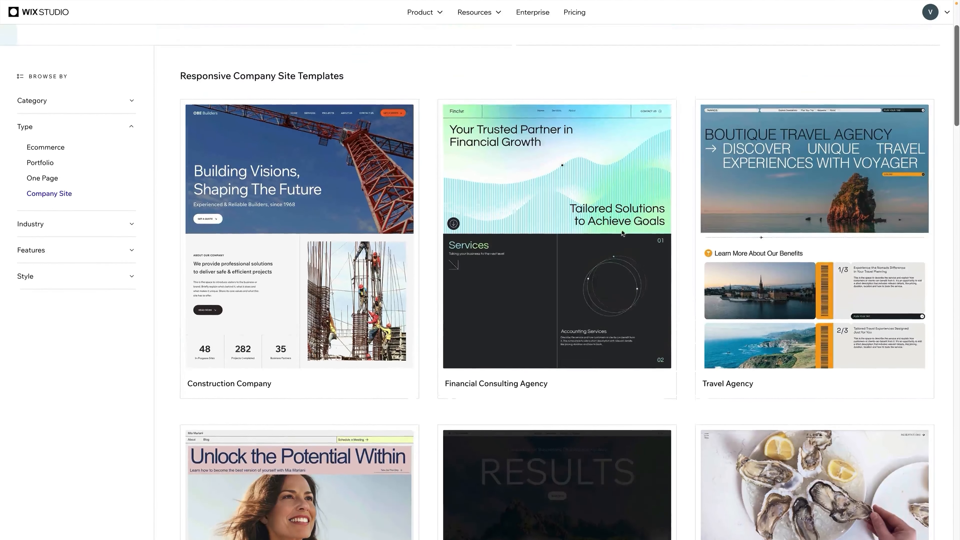
pyautogui.moveTo(298, 306)
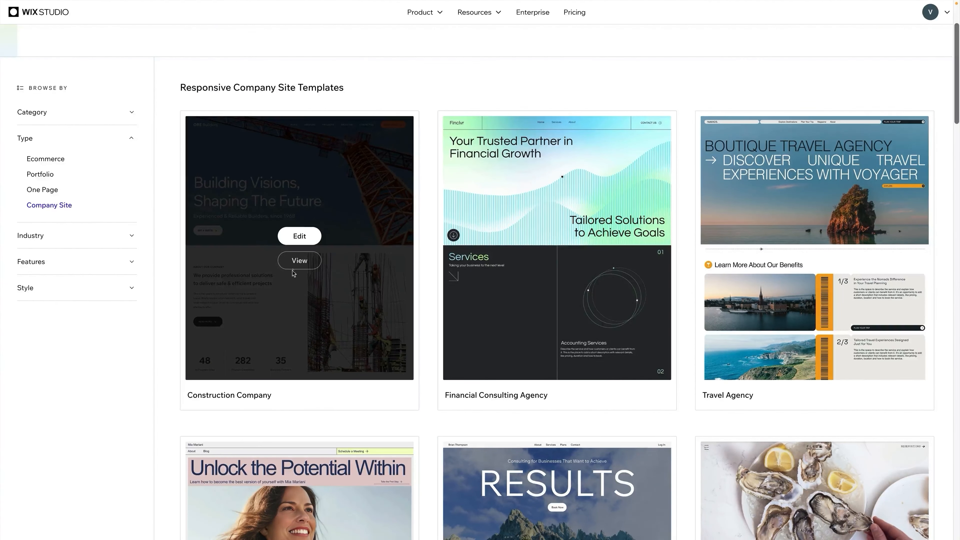
pyautogui.click(296, 261)
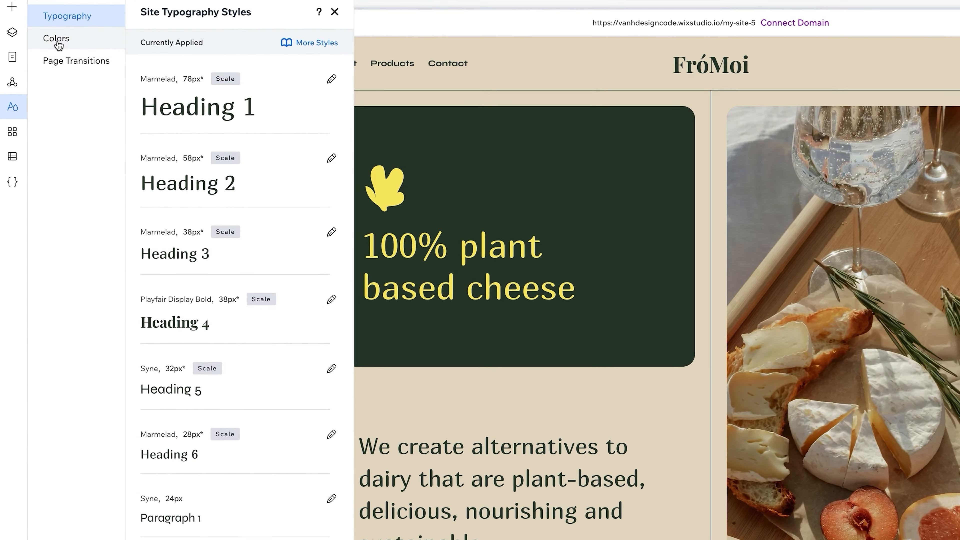
# - Open the site color styles and pick a brighter orange tone for the Background & Text color range
pyautogui.click(57, 39)
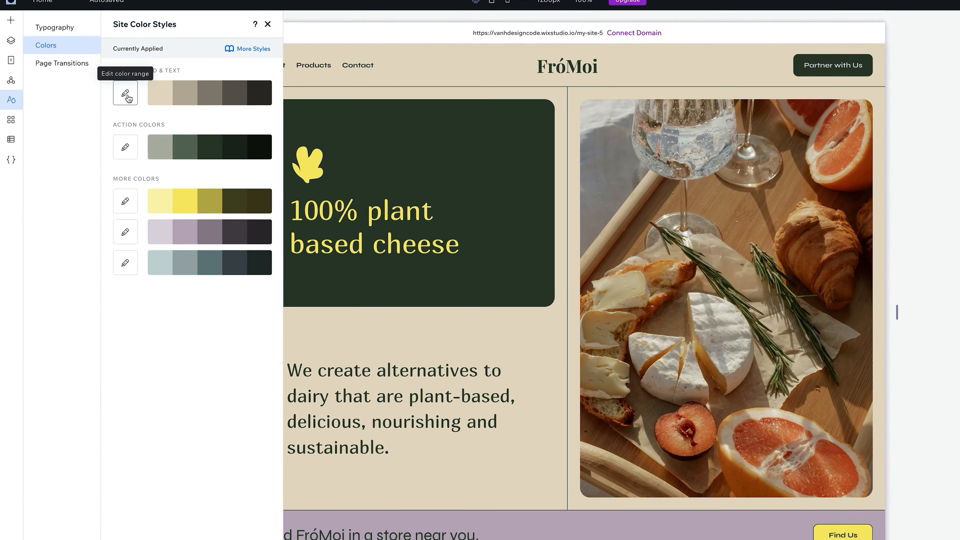
pyautogui.click(128, 97)
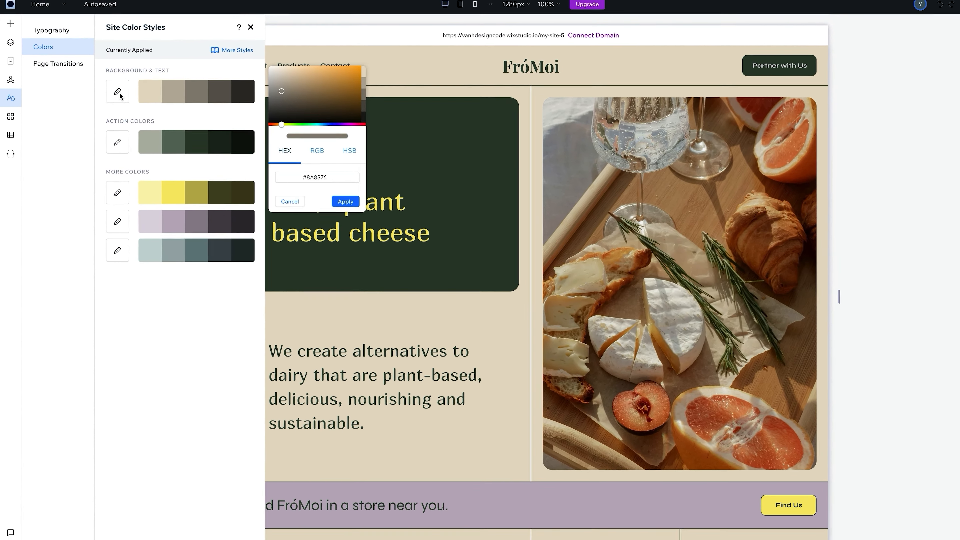
pyautogui.click(341, 73)
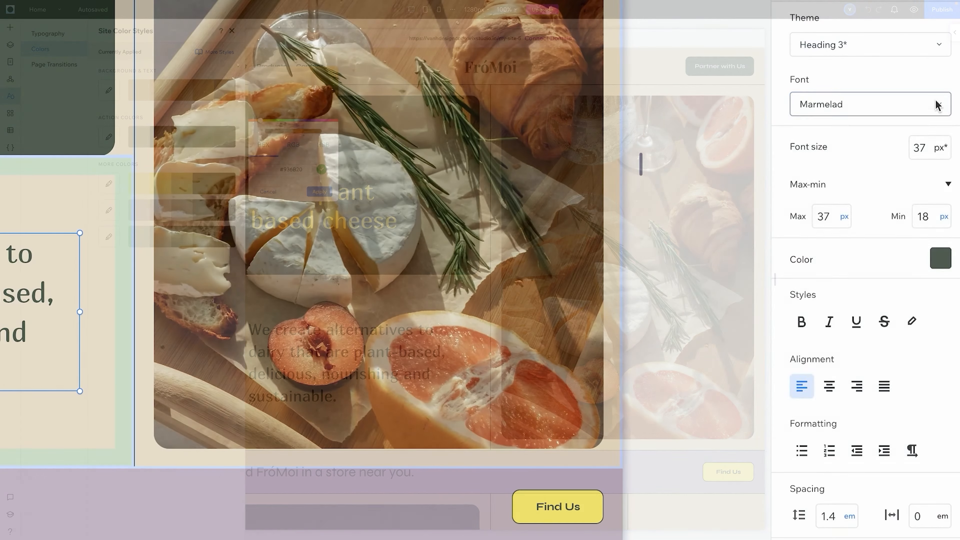
# - Try Montserrat Black on the "We create alternatives to dairy" text and set its font to Noticia Text
pyautogui.click(933, 102)
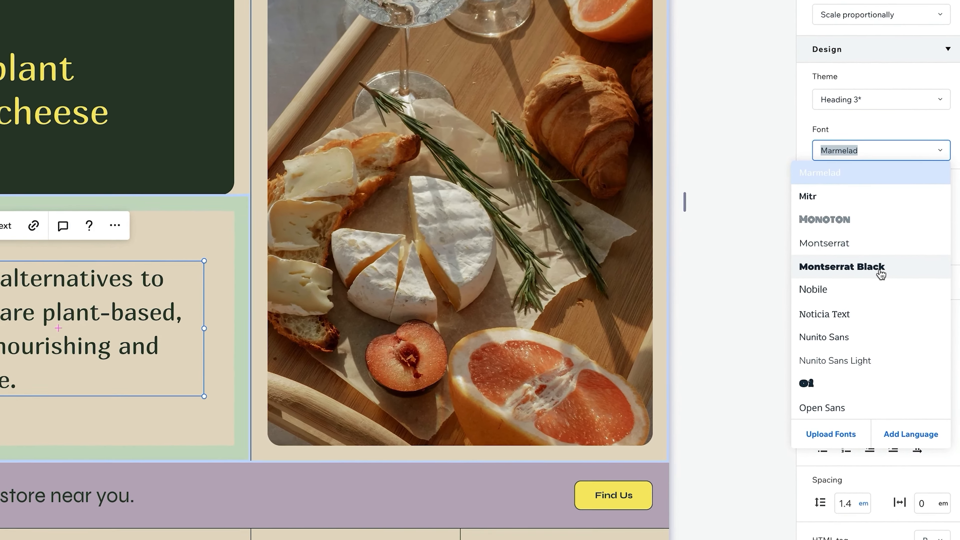
pyautogui.click(873, 256)
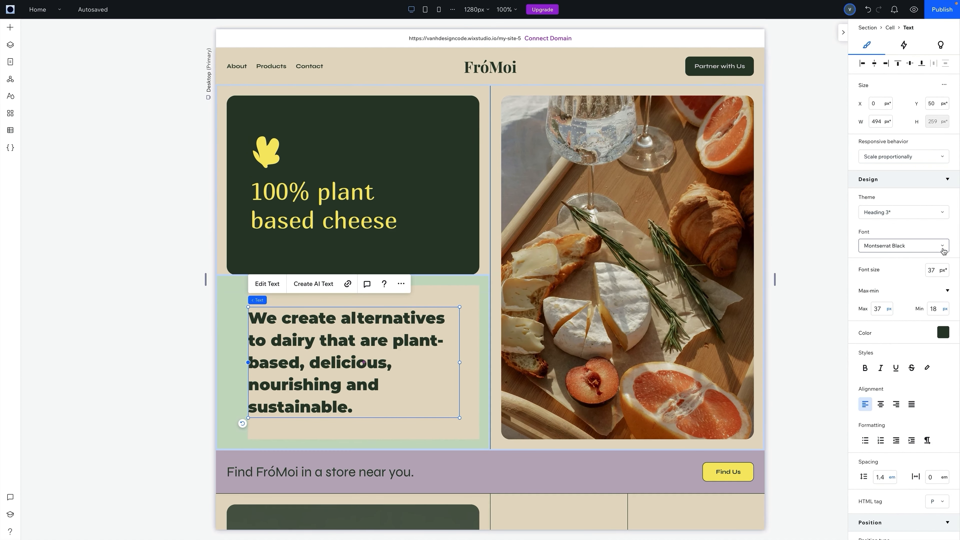
pyautogui.click(941, 247)
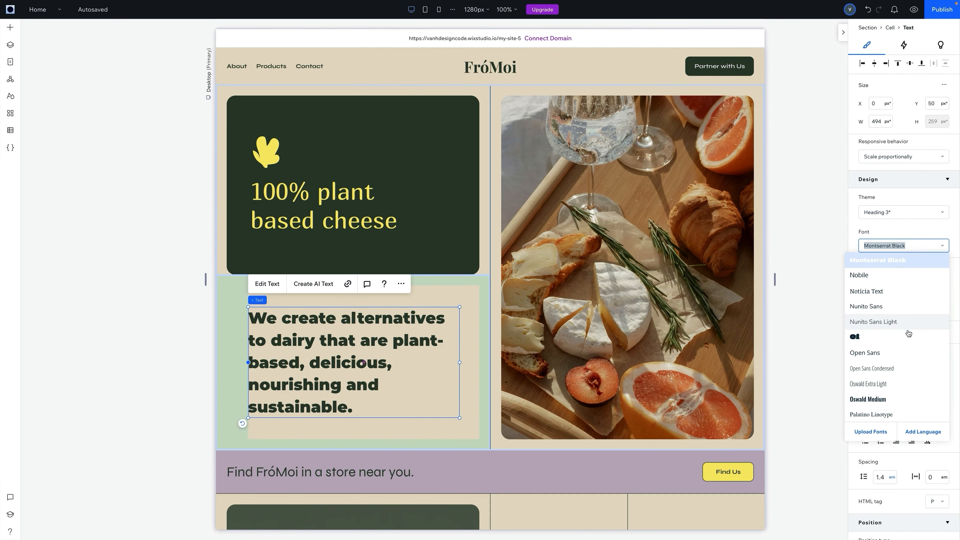
pyautogui.click(897, 295)
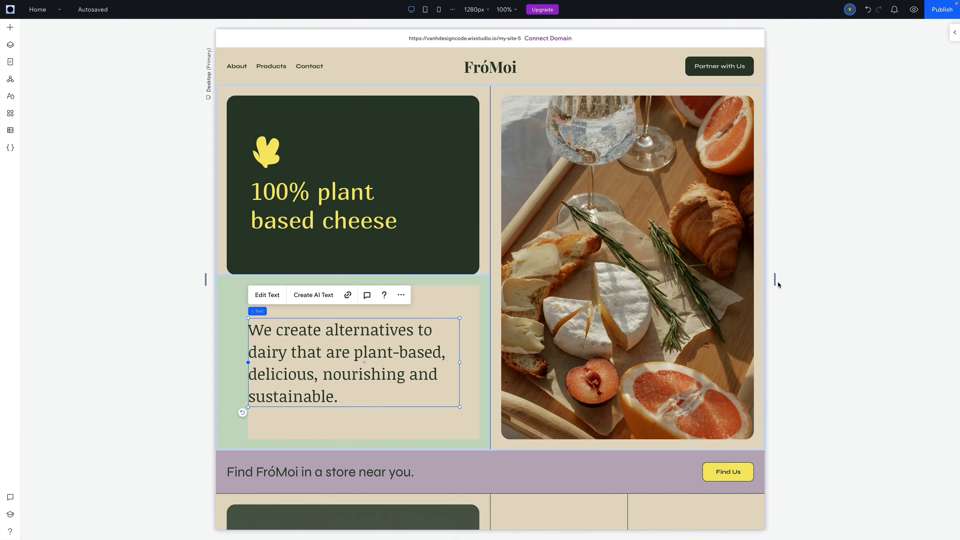
# - Check the FróMoi page at the tablet and mobile breakpoints, widening the mobile canvas to test its responsiveness
pyautogui.moveTo(775, 282)
pyautogui.mouseDown()
pyautogui.moveTo(728, 284)
pyautogui.moveTo(744, 293)
pyautogui.moveTo(777, 285)
pyautogui.moveTo(741, 283)
pyautogui.moveTo(772, 284)
pyautogui.mouseUp()
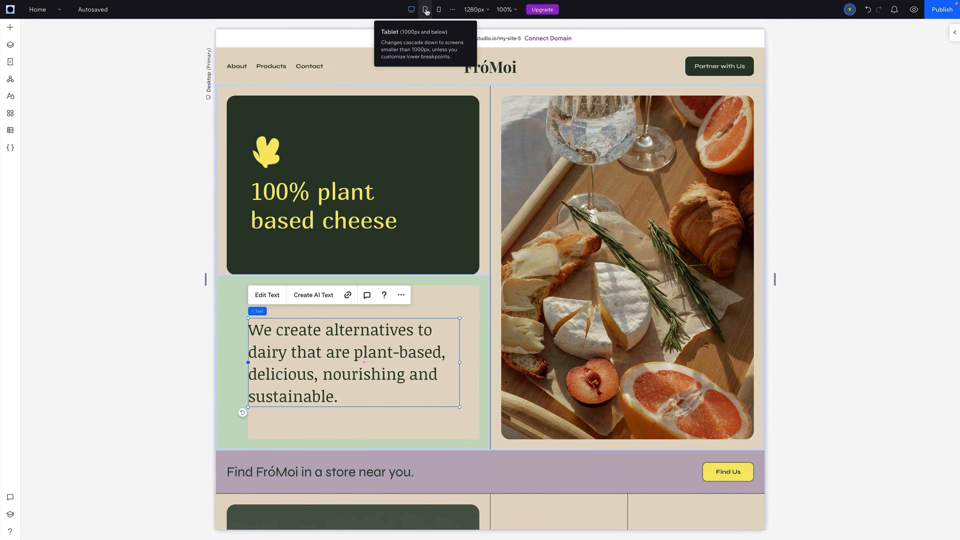
pyautogui.click(425, 10)
pyautogui.scroll(-5, 666, 233)
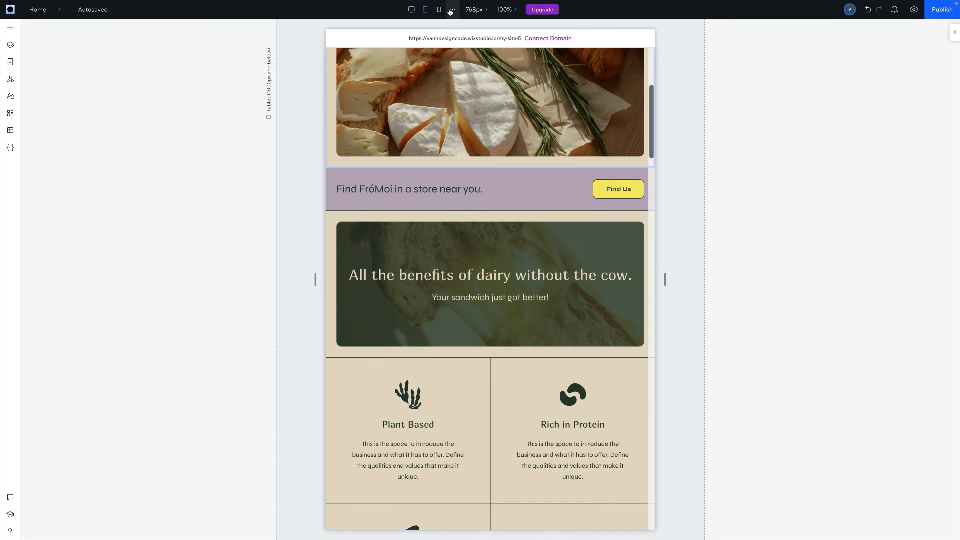
pyautogui.click(438, 9)
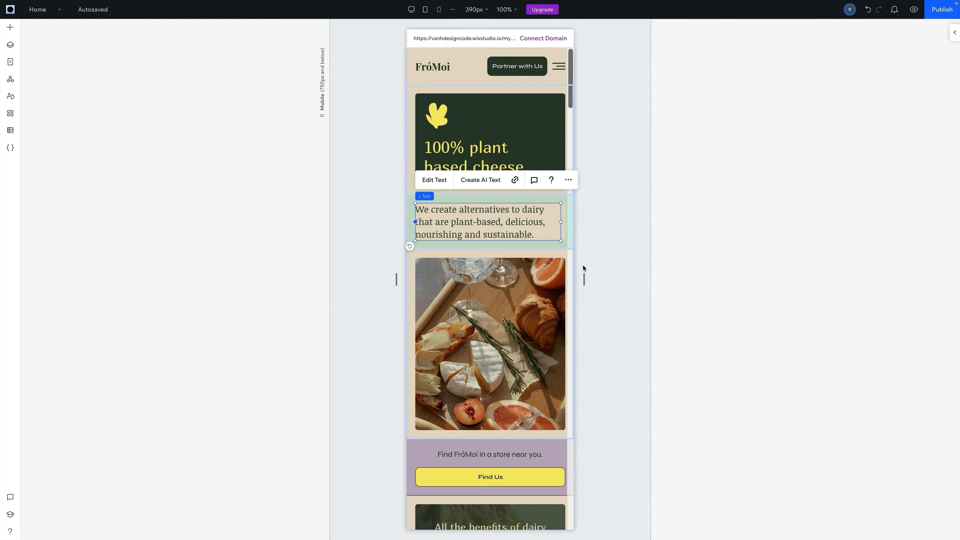
pyautogui.moveTo(583, 279); pyautogui.dragTo(626, 282)
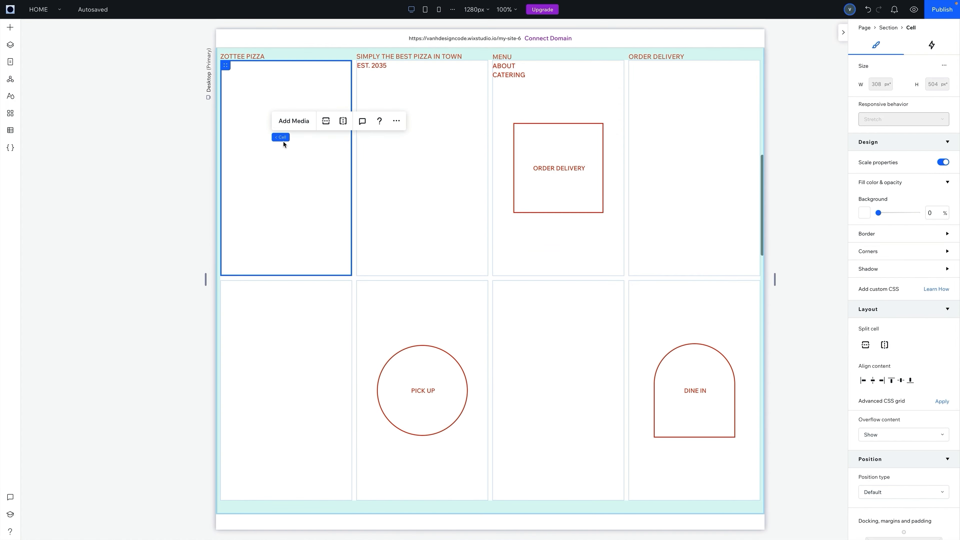
# - Search Media from Wix for "pizza" and add the close-up pizza image to the cell under ZOTTEE PIZZA
pyautogui.click(291, 121)
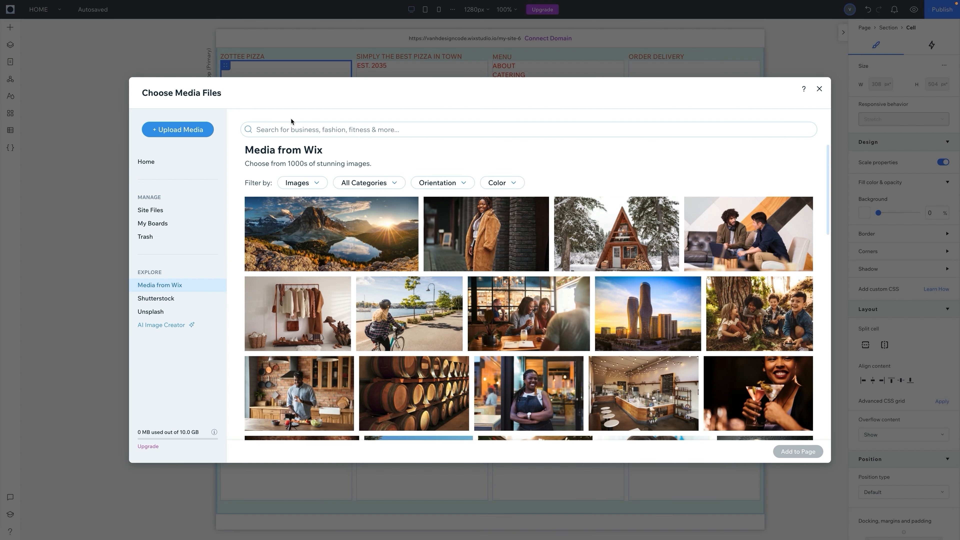
pyautogui.click(276, 128)
pyautogui.press('Return')
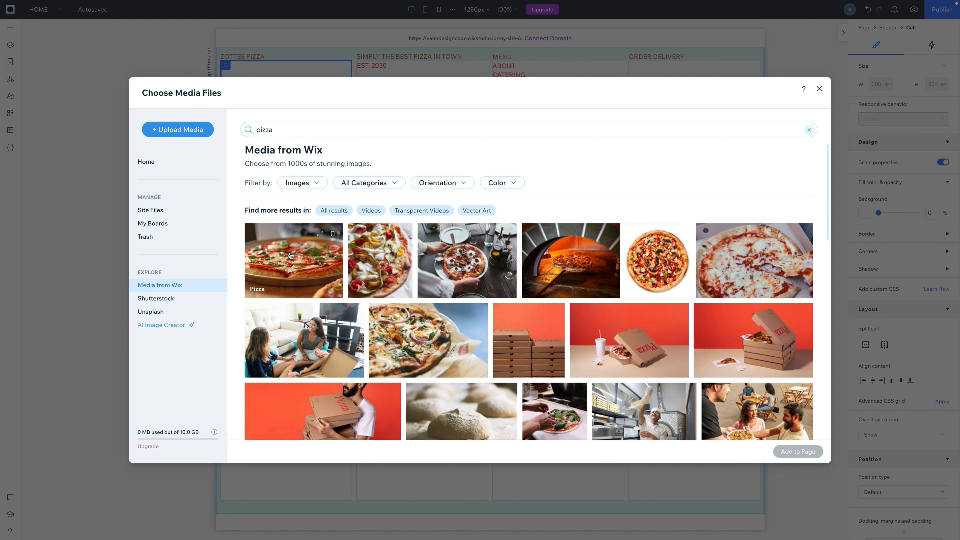
pyautogui.click(810, 454)
# - Add the image of a pizza in a fiery oven to the cell under SIMPLY THE BEST PIZZA IN TOWN
pyautogui.click(455, 228)
pyautogui.click(457, 209)
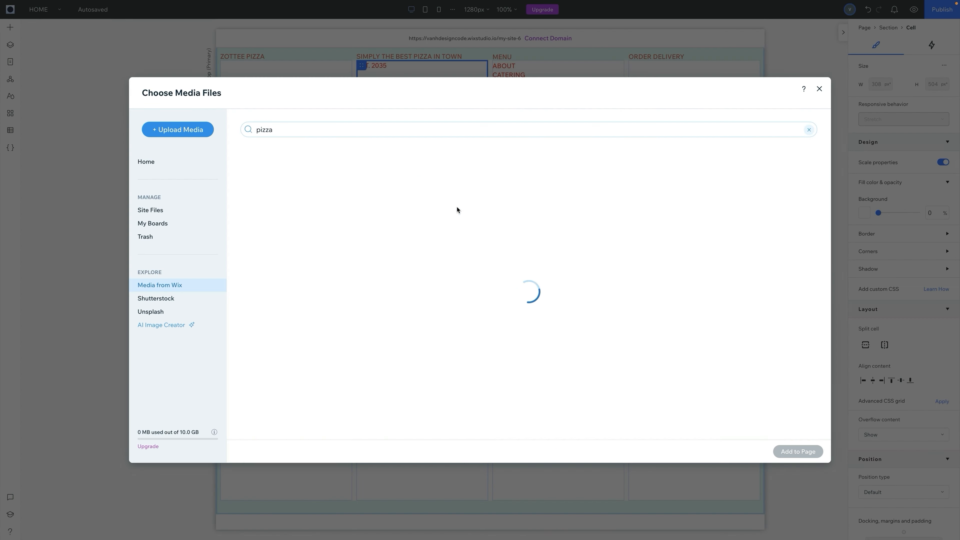
pyautogui.scroll(-1, 555, 268)
pyautogui.click(785, 452)
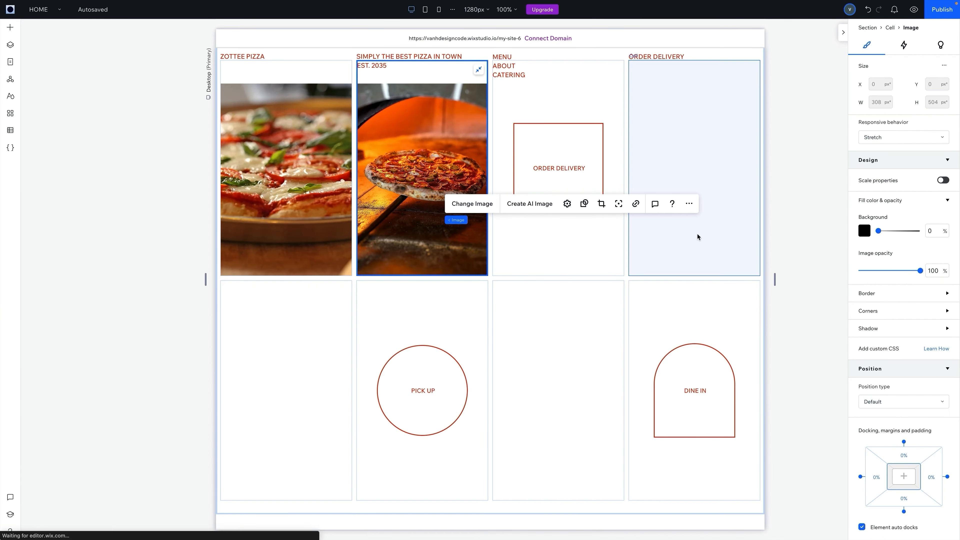
pyautogui.click(697, 233)
pyautogui.click(655, 211)
pyautogui.scroll(-2, 569, 329)
pyautogui.scroll(-5, 569, 329)
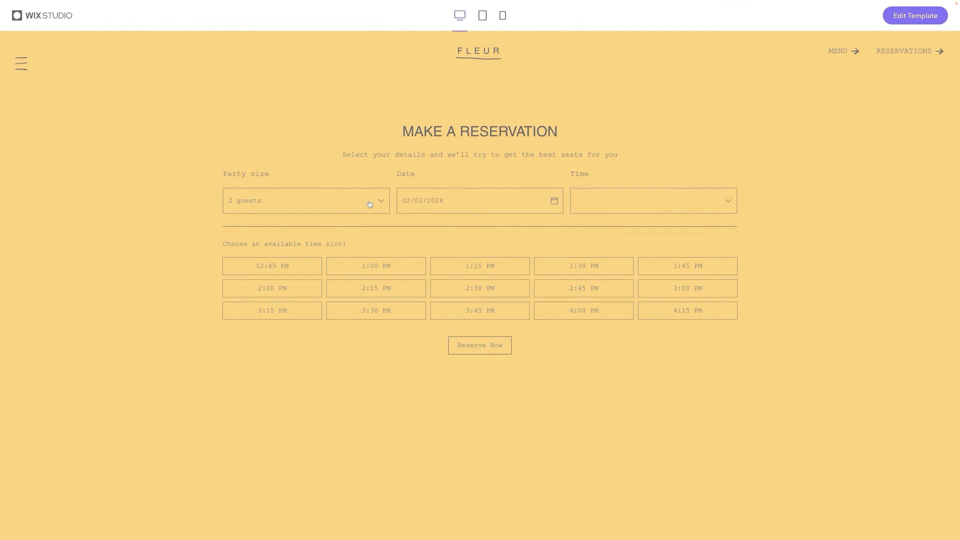
# - Reserve a table on the Fleur template for 3 guests on 02/16/2024 at 12:30 AM
pyautogui.click(365, 203)
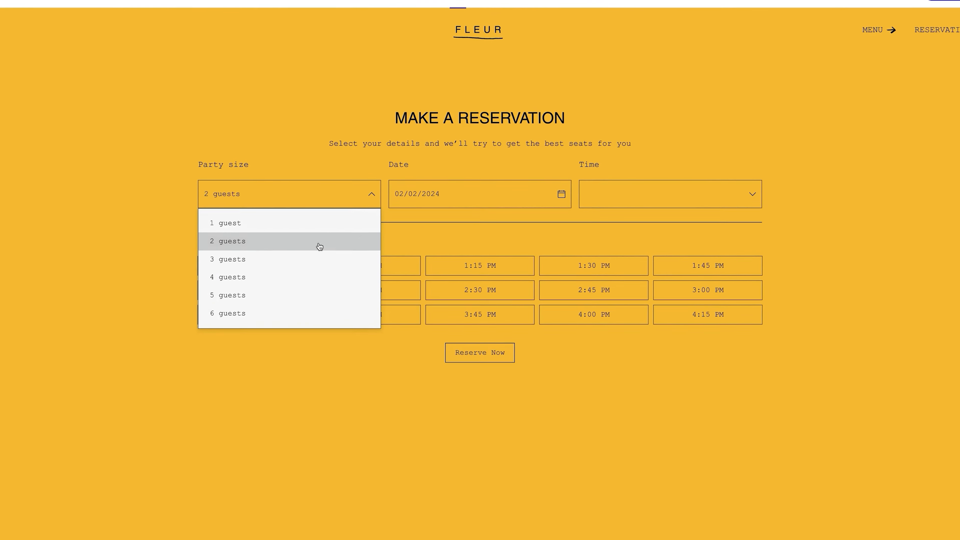
pyautogui.click(290, 261)
pyautogui.click(570, 186)
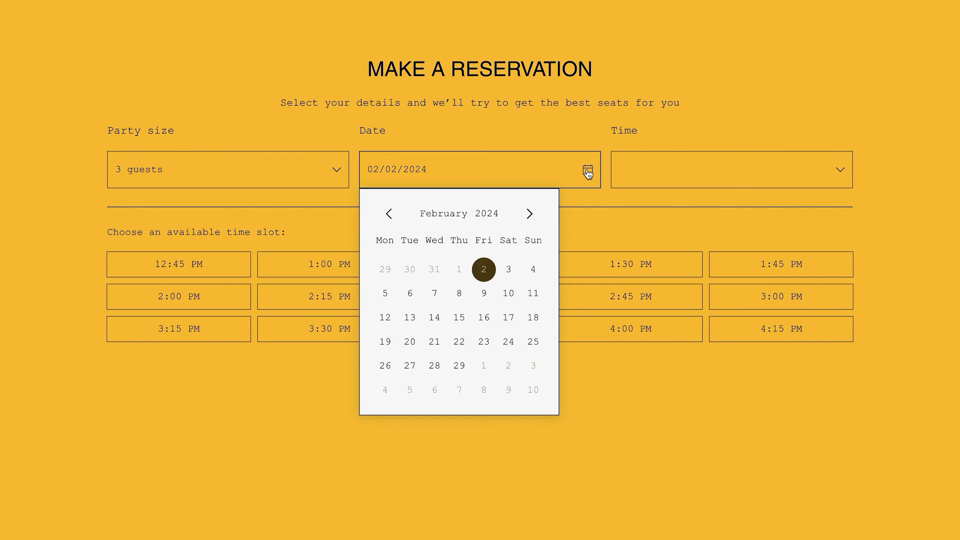
pyautogui.click(482, 320)
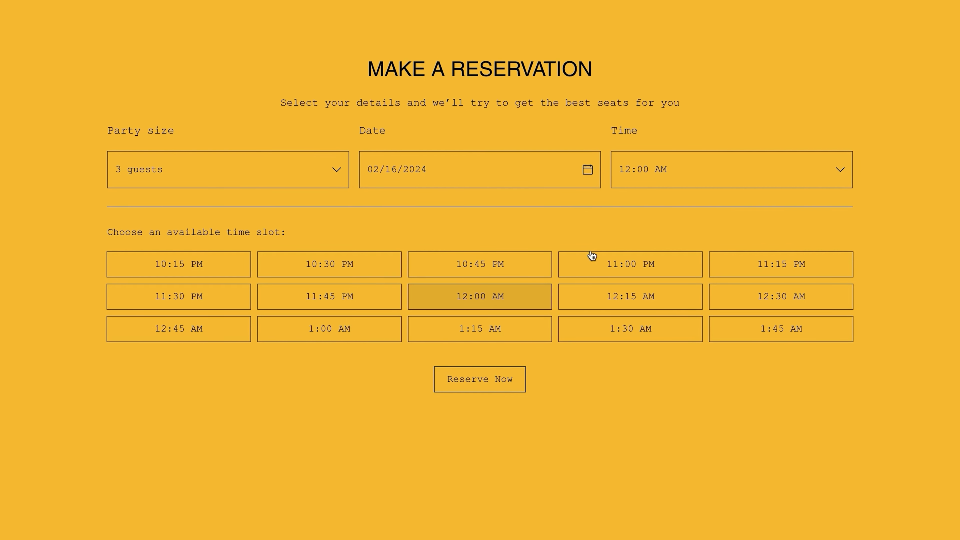
pyautogui.click(674, 176)
pyautogui.click(675, 265)
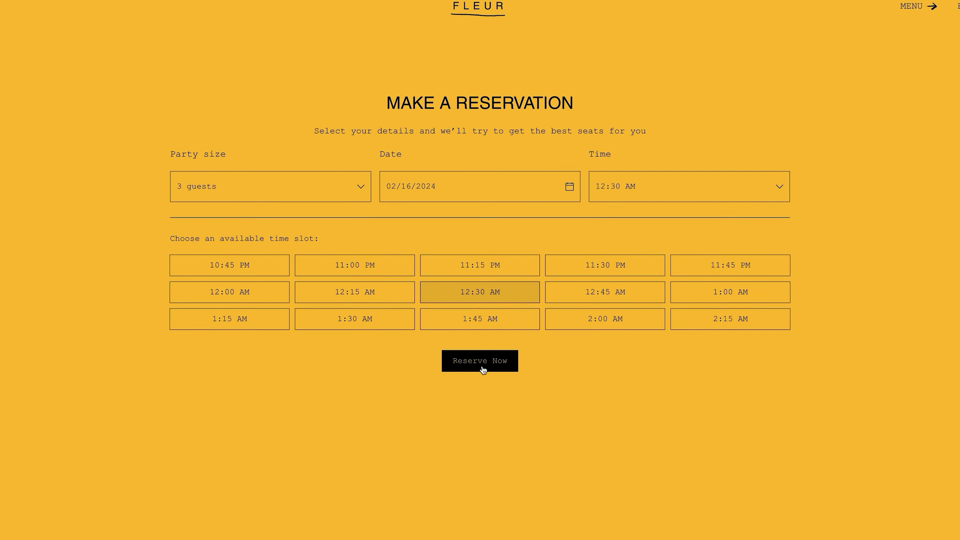
pyautogui.click(482, 359)
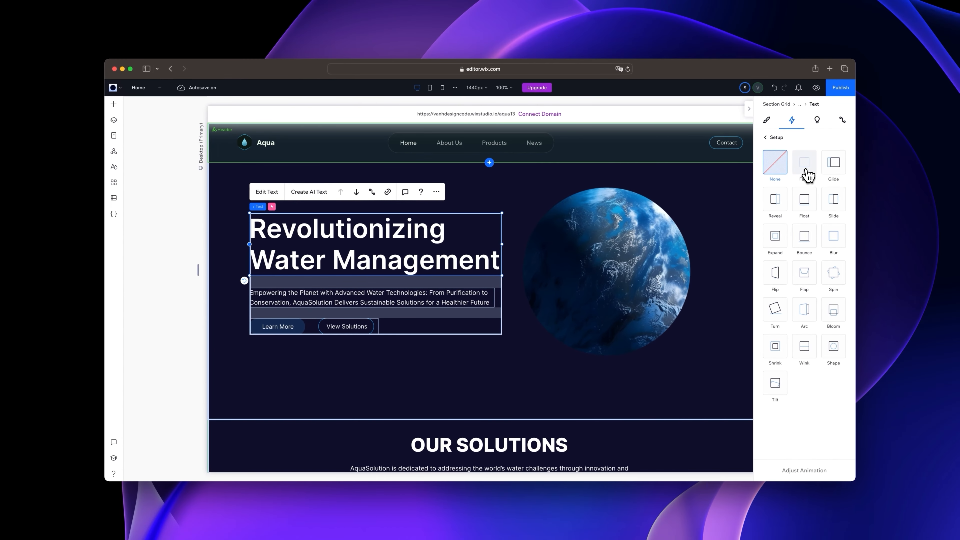
# - Try the Fade, Glide, Slide and Float animations on the "Revolutionizing Water Management" heading and apply Reveal
pyautogui.click(807, 174)
pyautogui.click(828, 171)
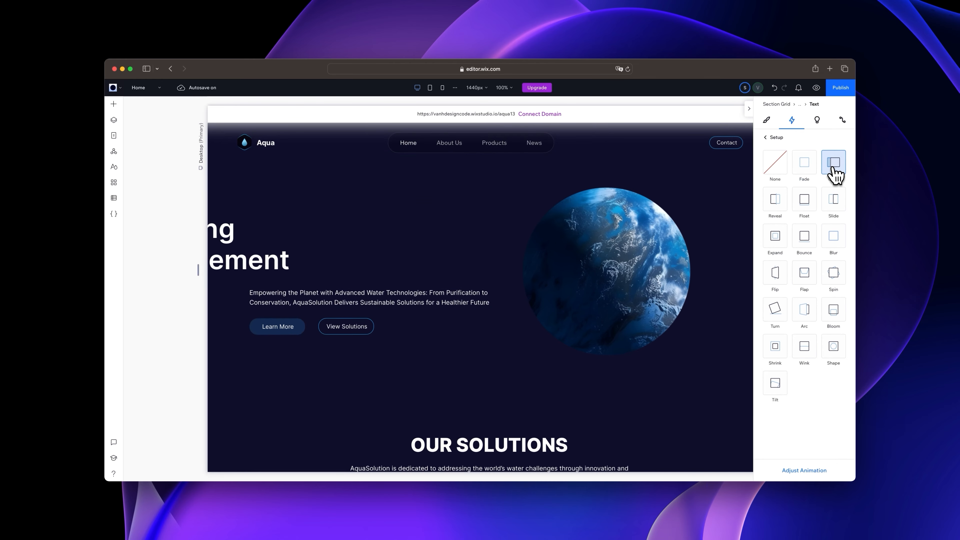
pyautogui.click(833, 210)
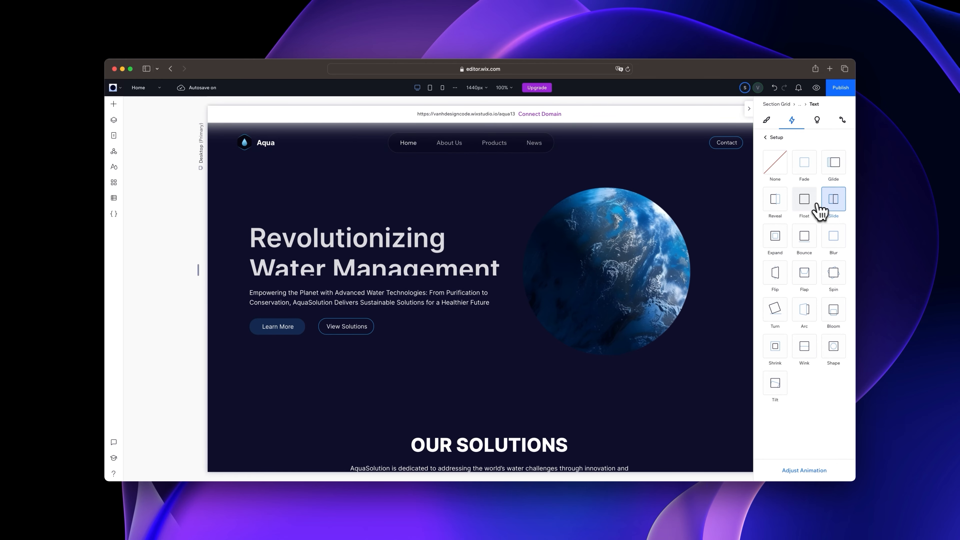
pyautogui.click(811, 210)
pyautogui.click(781, 208)
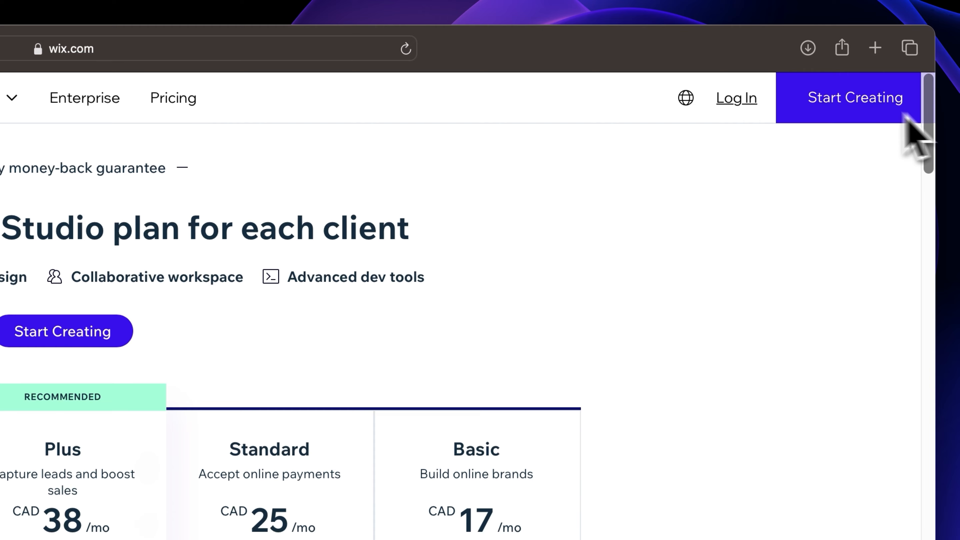
# - Log in to Wix Studio and view the Branded Mobile Apps and Custom Templates pages
pyautogui.click(727, 100)
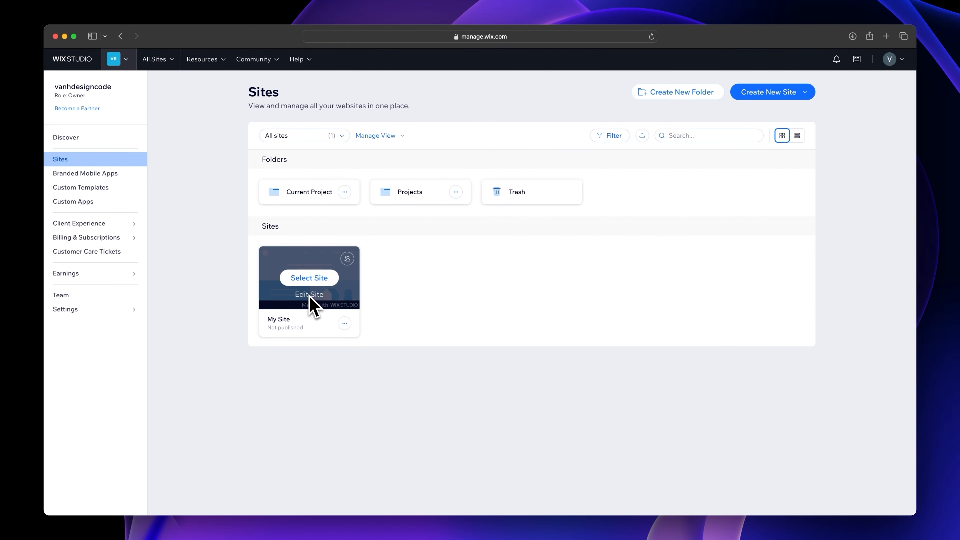
pyautogui.click(99, 175)
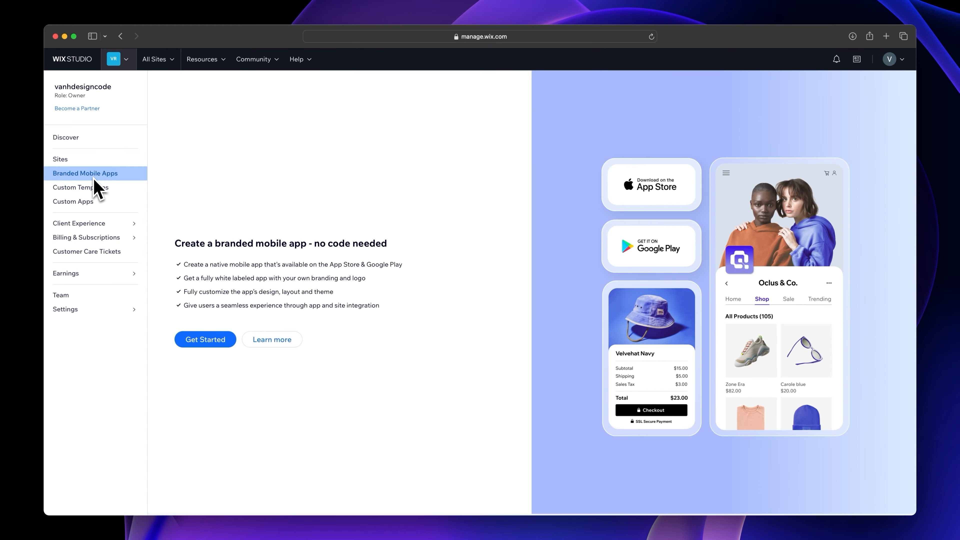
pyautogui.click(93, 194)
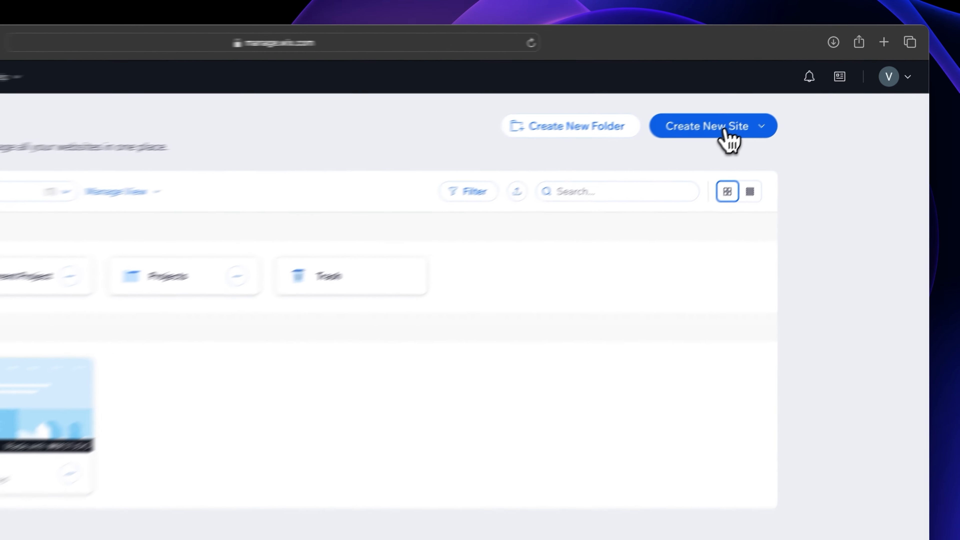
# - Start creating a new Wix Studio site from a template
pyautogui.click(775, 95)
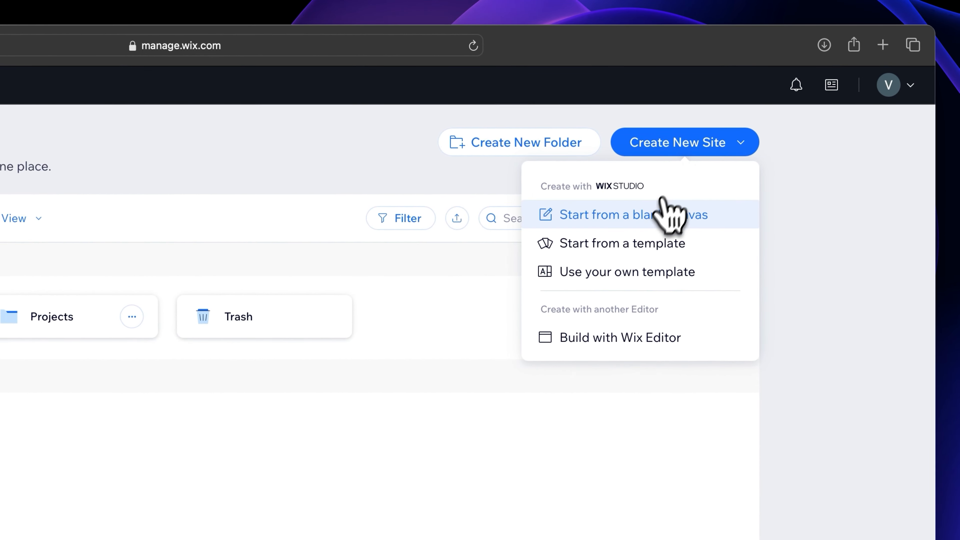
pyautogui.click(656, 235)
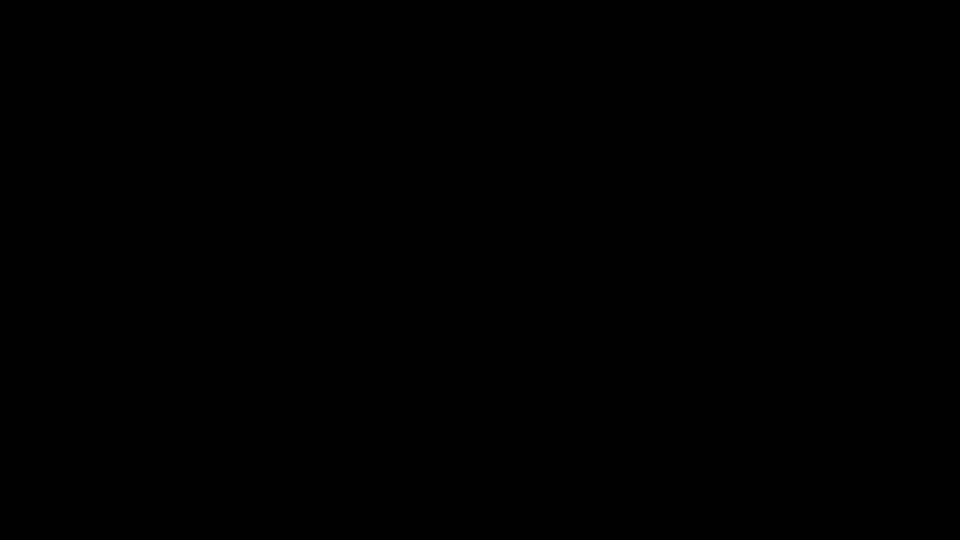
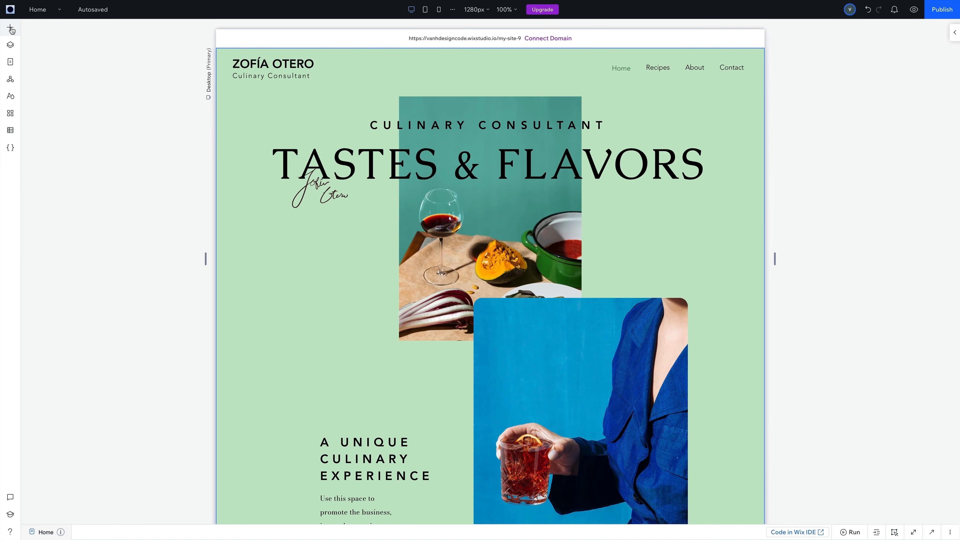
# - Examine the sections and buttons that can be added to the Tastes & Flavors site
pyautogui.click(11, 28)
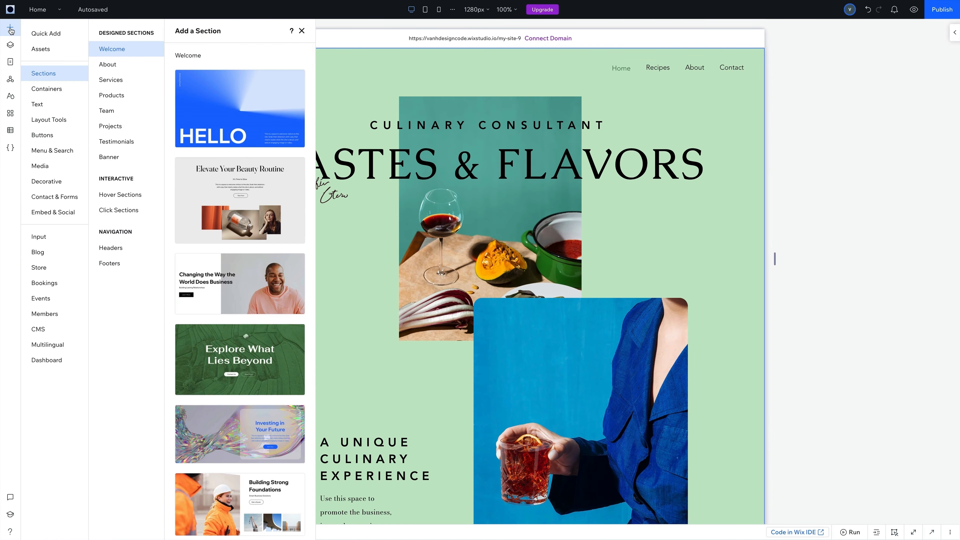
pyautogui.click(954, 33)
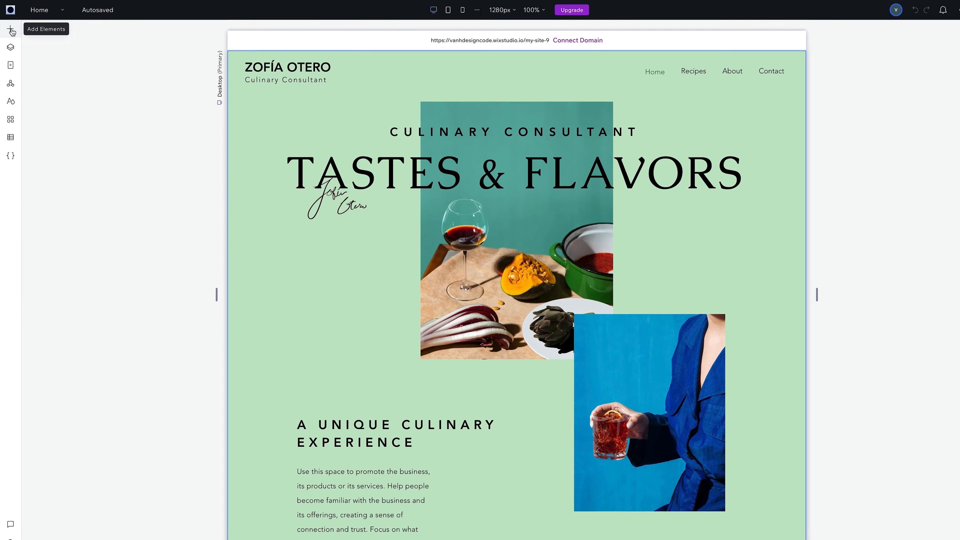
pyautogui.click(10, 27)
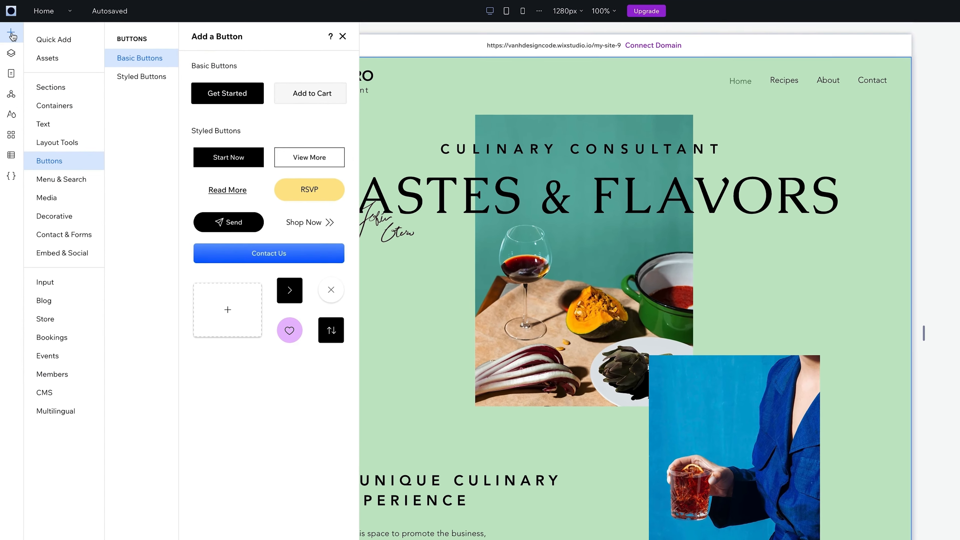
pyautogui.click(11, 61)
pyautogui.click(12, 82)
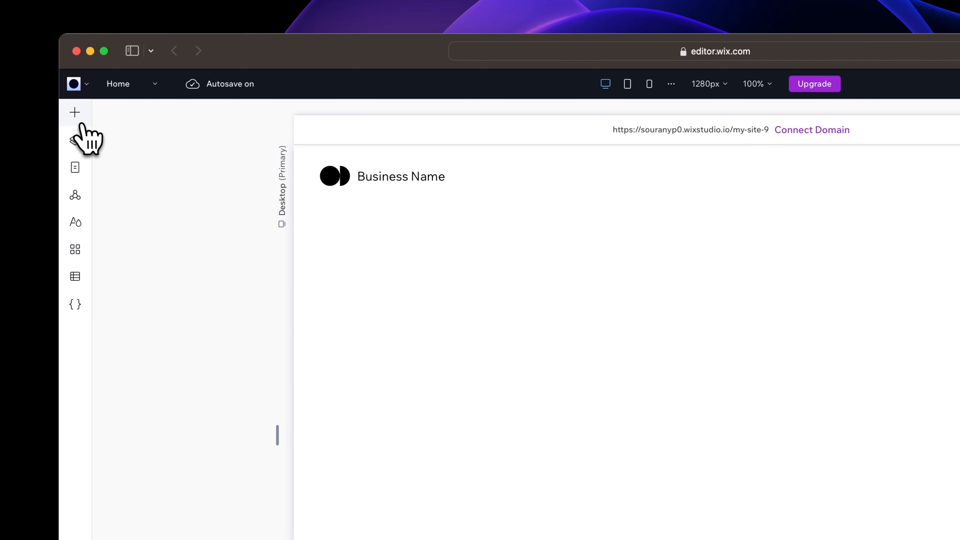
# - Add the "Investing in Your Future" Welcome section to the blank Home page
pyautogui.click(76, 113)
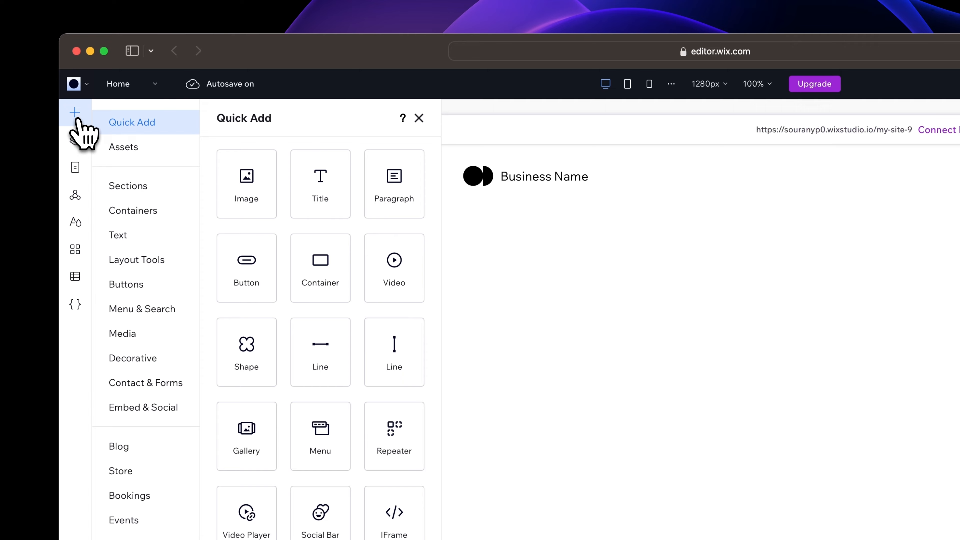
pyautogui.click(140, 191)
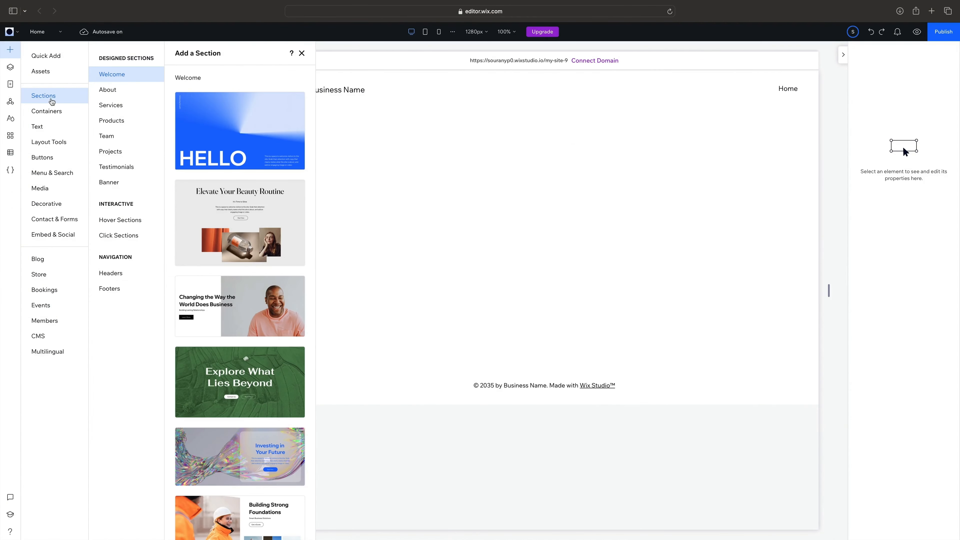
pyautogui.moveTo(226, 471); pyautogui.dragTo(531, 239)
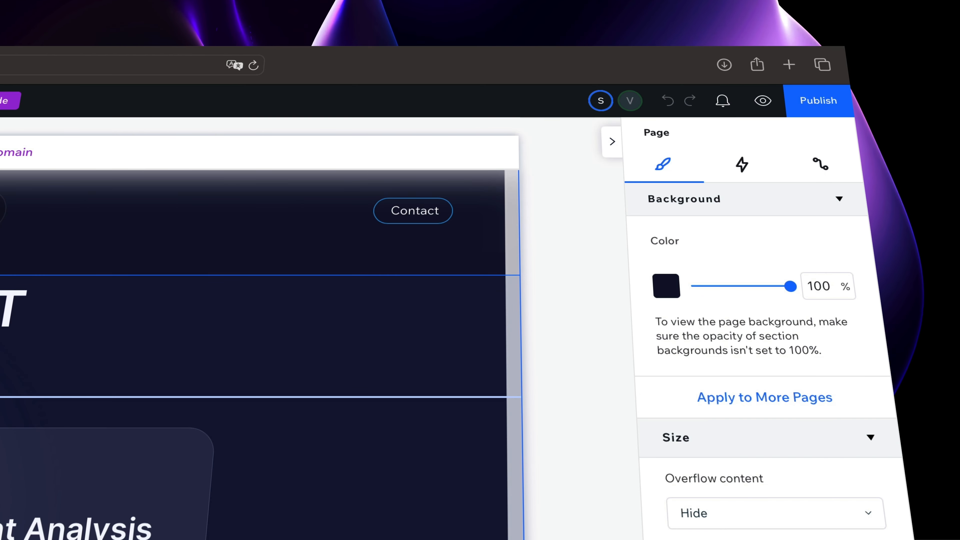
# - Inspect the design properties of the page, cell and slideshow in the OUR SUPPORT section
pyautogui.click(257, 343)
pyautogui.click(365, 450)
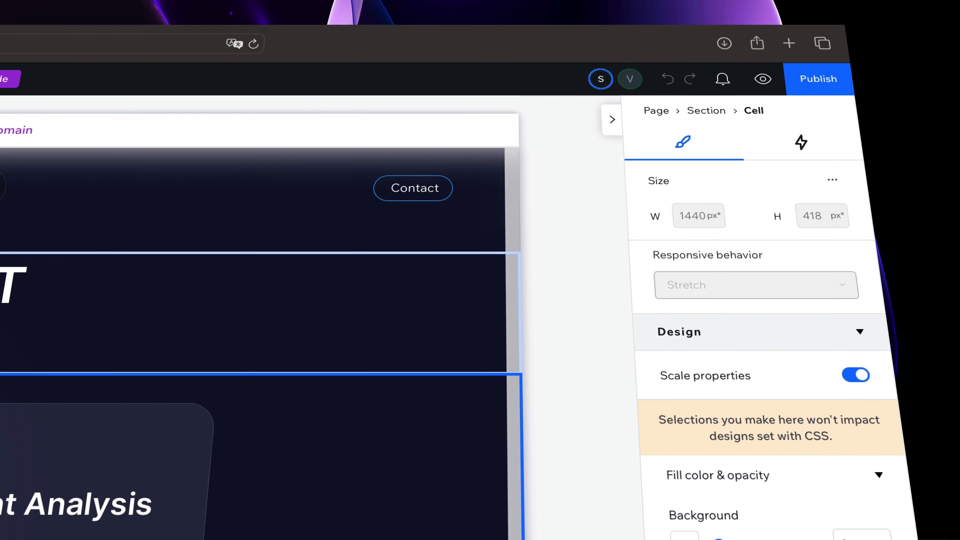
pyautogui.click(38, 357)
pyautogui.click(37, 358)
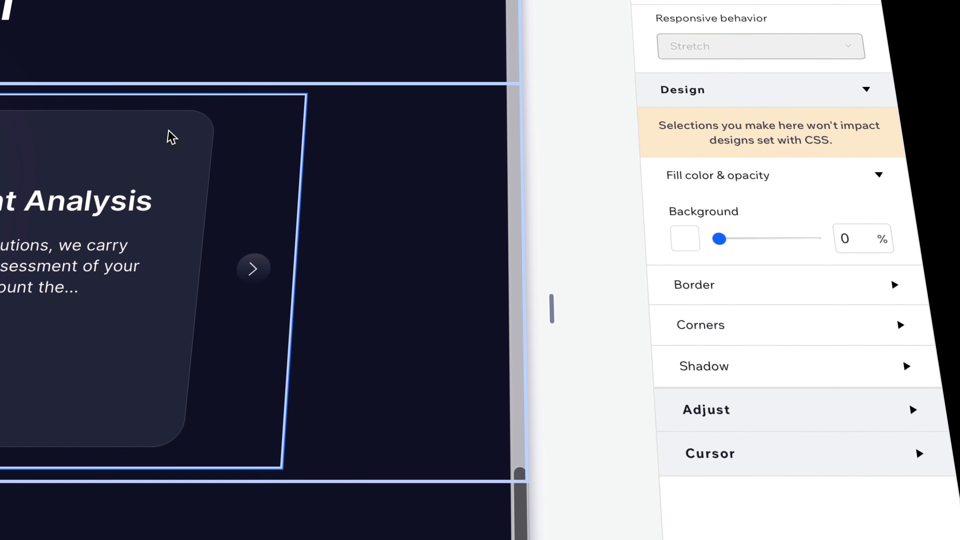
# - Examine the border settings of the Read More button under Requirement Analysis
pyautogui.click(155, 109)
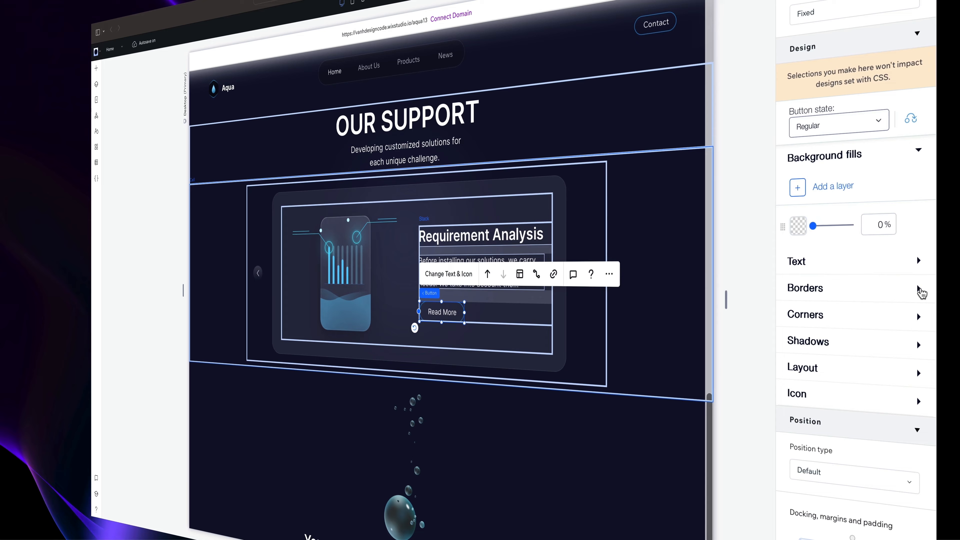
pyautogui.click(918, 290)
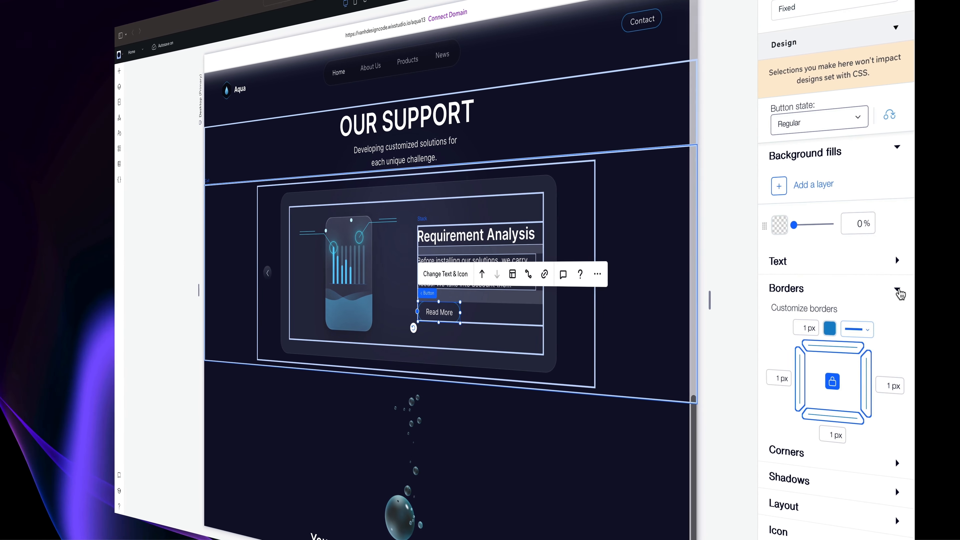
pyautogui.click(918, 289)
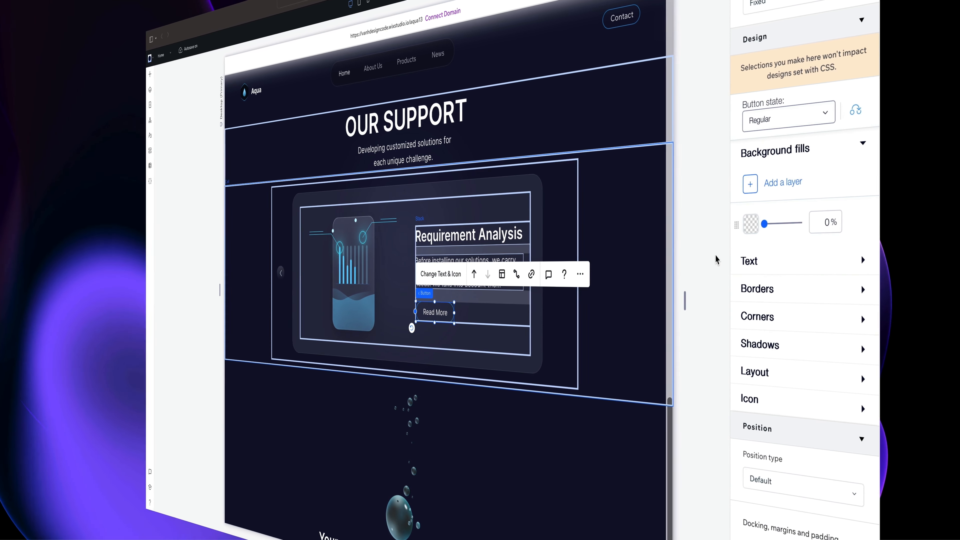
# - View the hover, click and scroll animation options for the OUR SUPPORT section
pyautogui.click(702, 266)
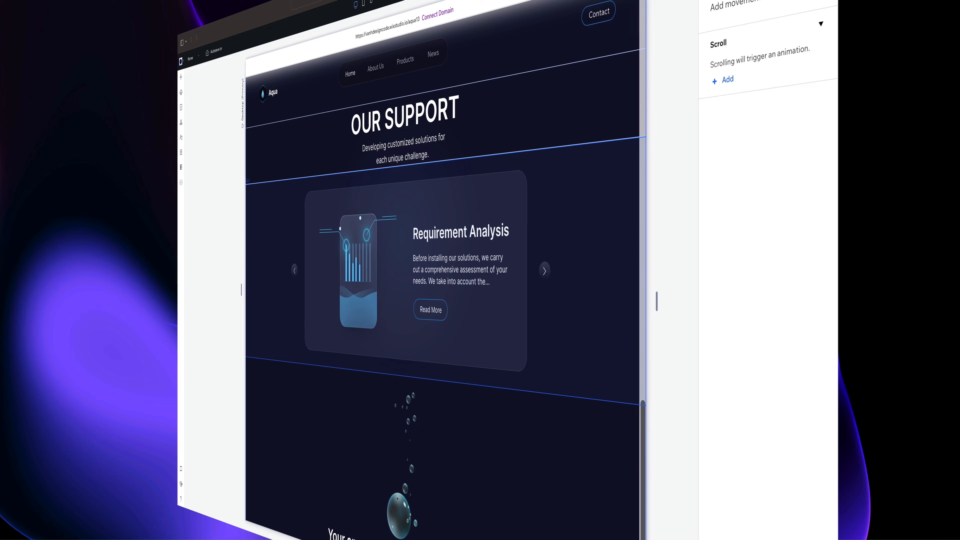
pyautogui.click(437, 242)
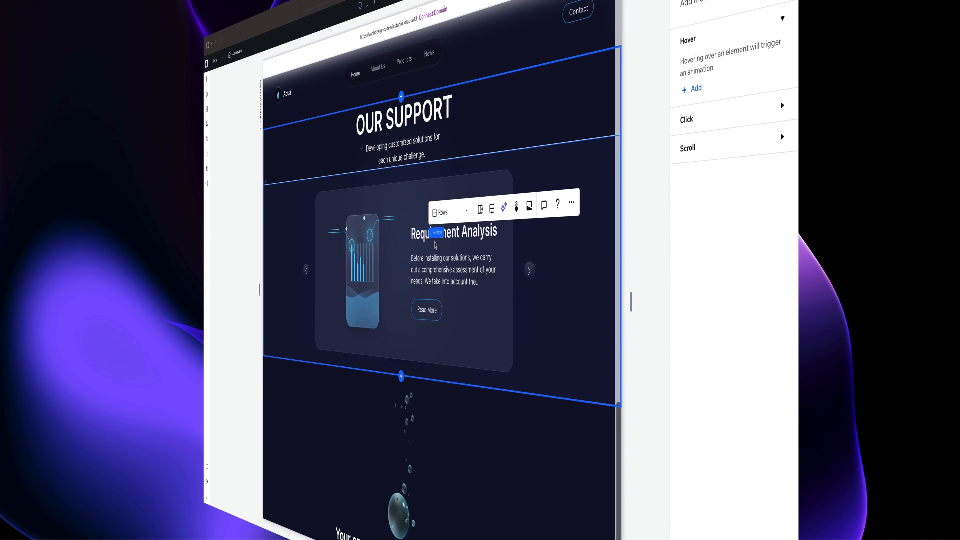
pyautogui.click(445, 238)
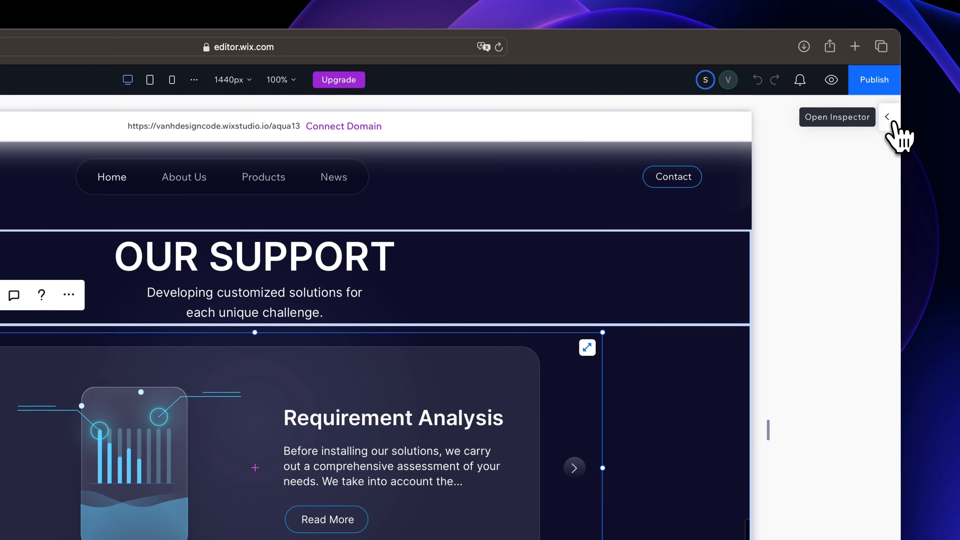
# - Review the OUR SUPPORT slideshow's design and position properties in the Inspector and open its animation settings
pyautogui.click(886, 117)
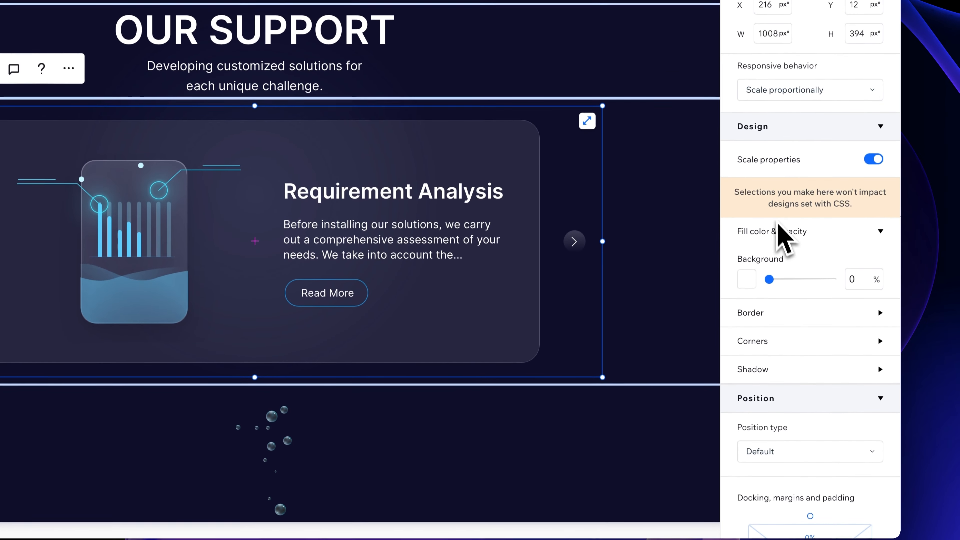
pyautogui.scroll(-4, 786, 281)
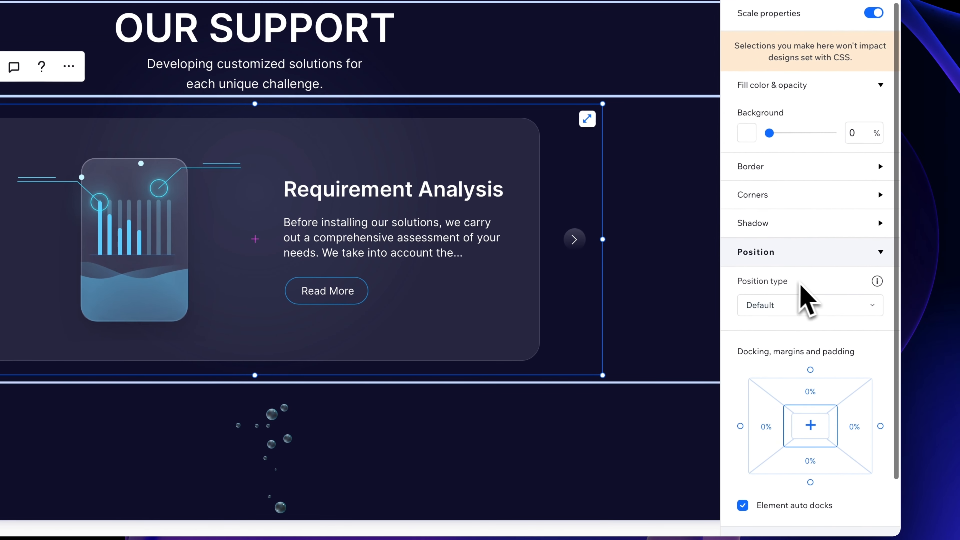
pyautogui.scroll(-2, 809, 288)
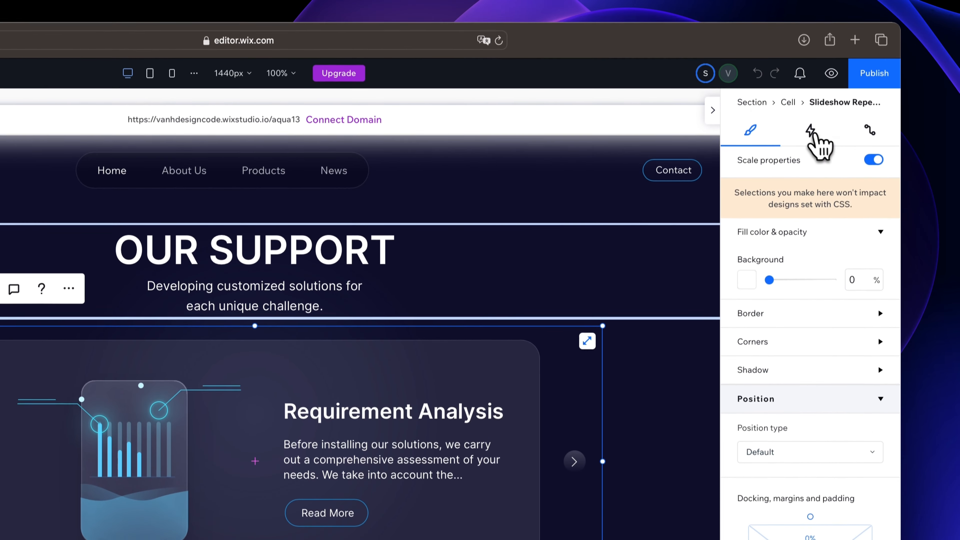
pyautogui.click(810, 123)
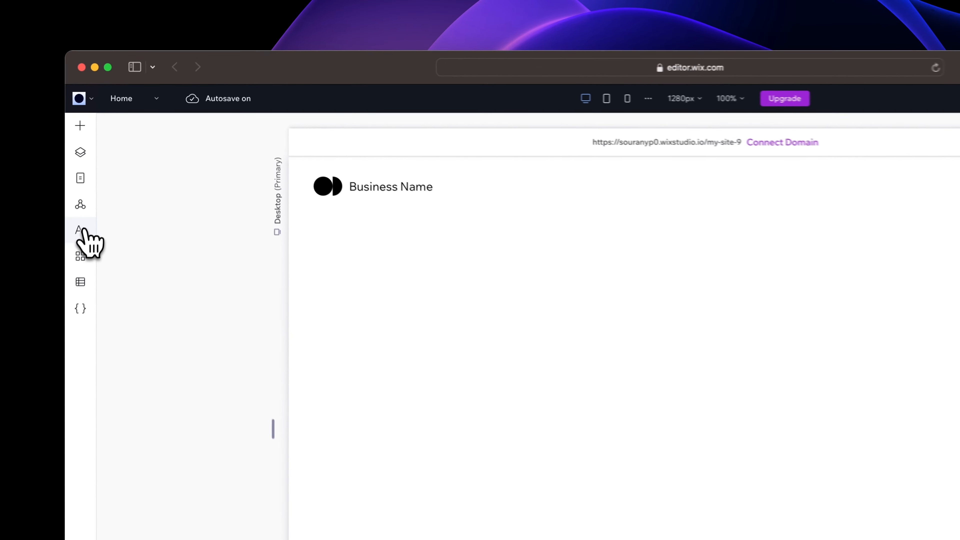
# - Open the site's typography styles, and examine the text style options of Heading H1 60 Bold / Hero in the Figma design
pyautogui.click(110, 169)
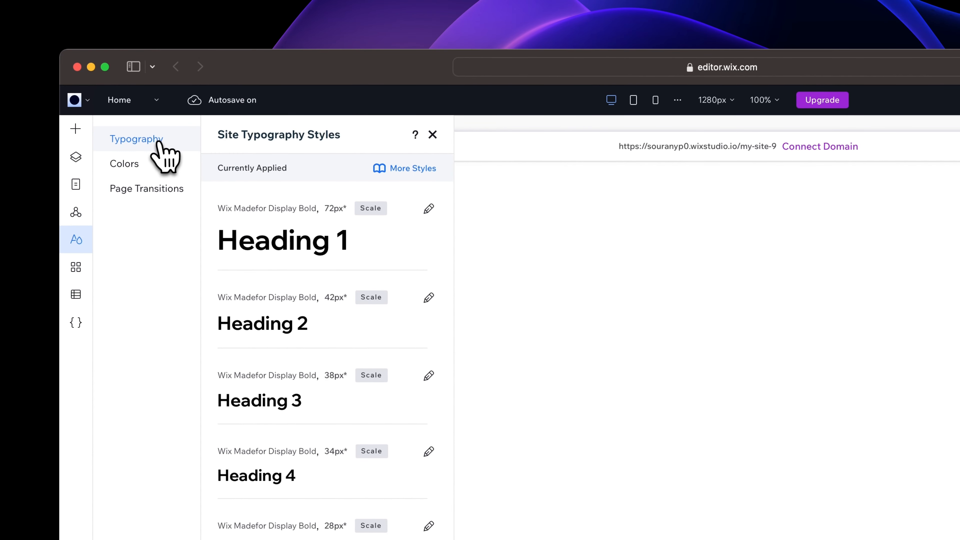
pyautogui.click(141, 166)
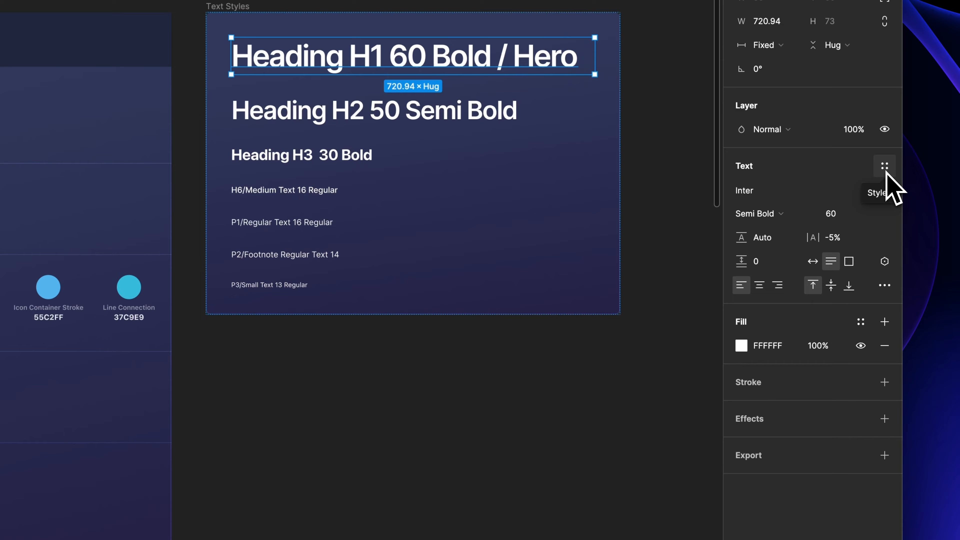
pyautogui.click(884, 166)
pyautogui.click(786, 304)
pyautogui.click(856, 225)
pyautogui.click(563, 378)
pyautogui.click(567, 385)
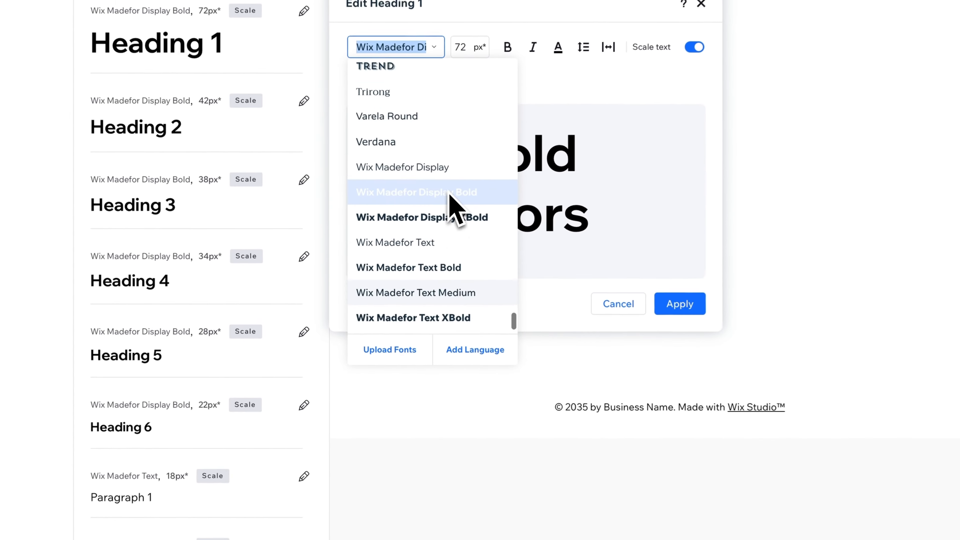
# - Open the font upload option for Heading 1, and inspect the OUR SOLUTIONS heading in the Figma design
pyautogui.scroll(4, 454, 200)
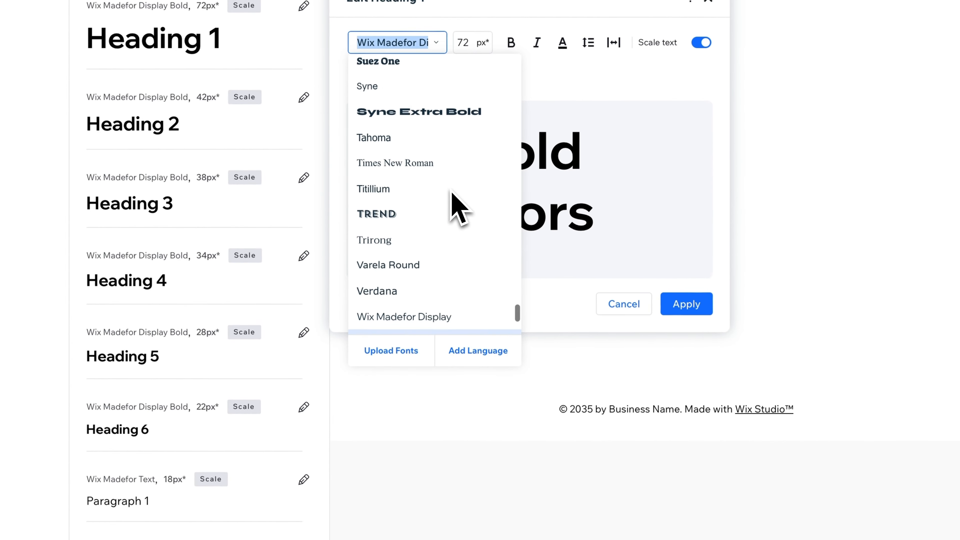
pyautogui.click(405, 351)
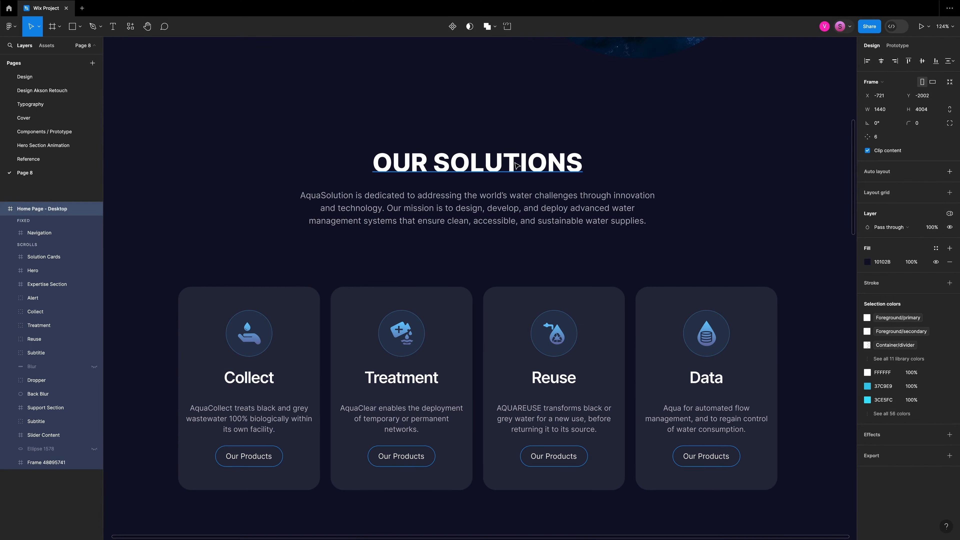
pyautogui.keyDown('super'); pyautogui.click(516, 164); pyautogui.keyUp('super')
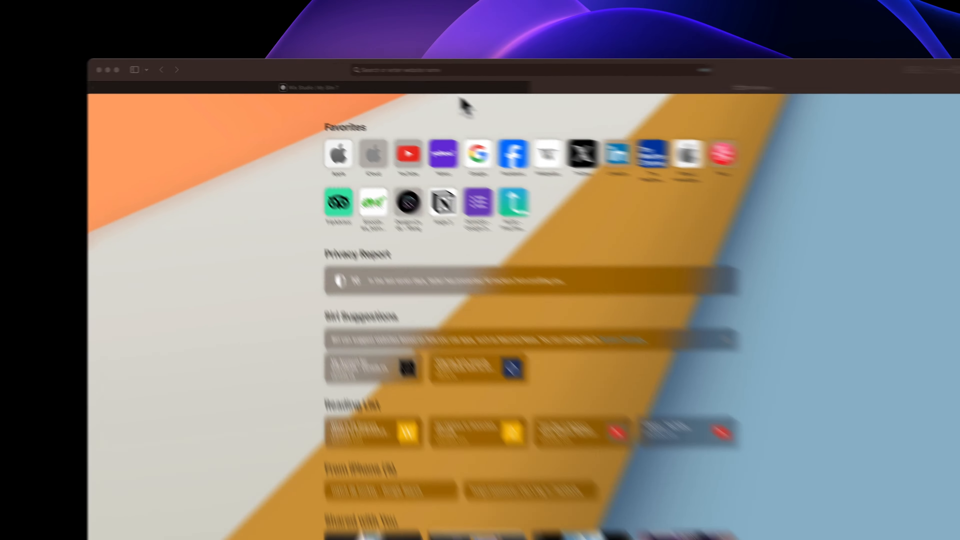
# - Search the web for google fonts in the browser and open the Google Fonts site
pyautogui.write('g')
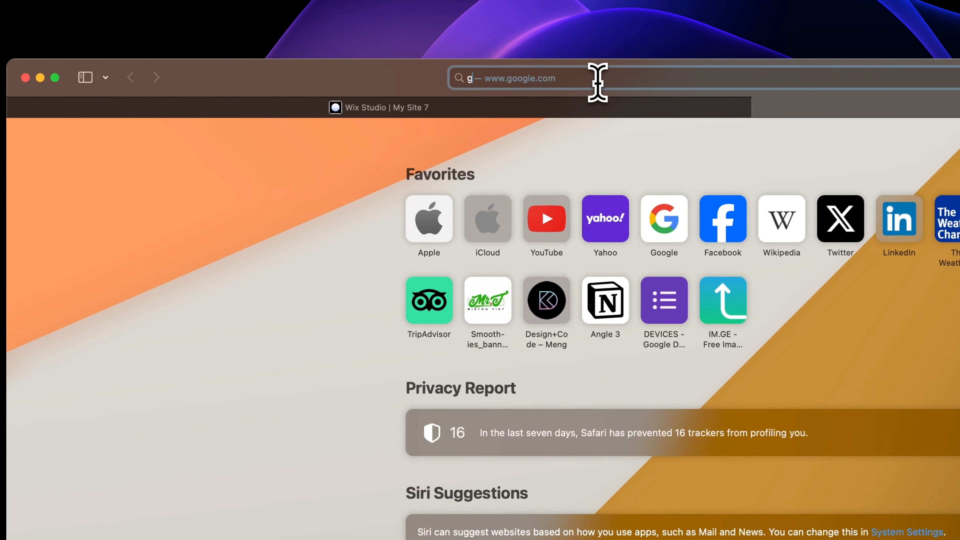
pyautogui.write('oogle fonts')
pyautogui.press('Return')
pyautogui.click(259, 301)
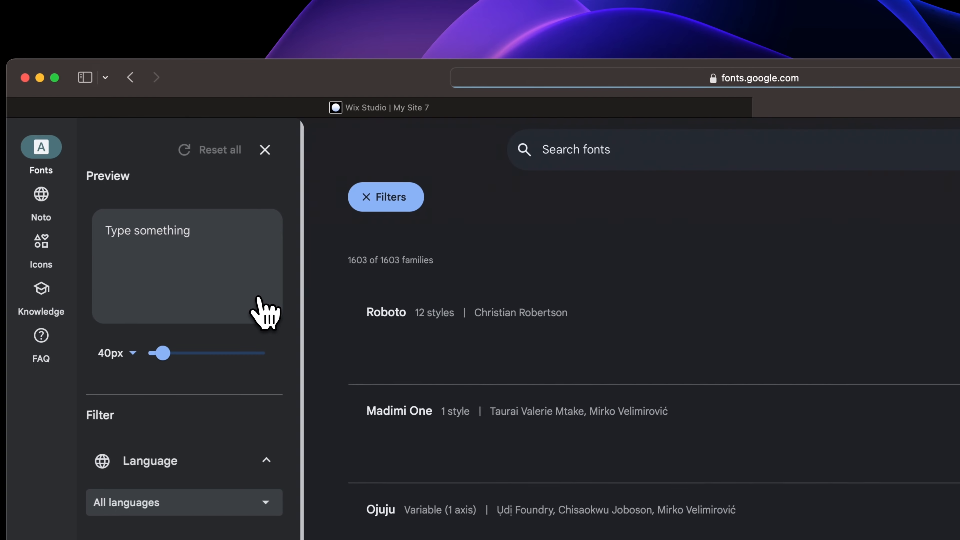
# - Search Google Fonts for inter, add the font family to the selection and download it
pyautogui.click(619, 150)
pyautogui.write('inter')
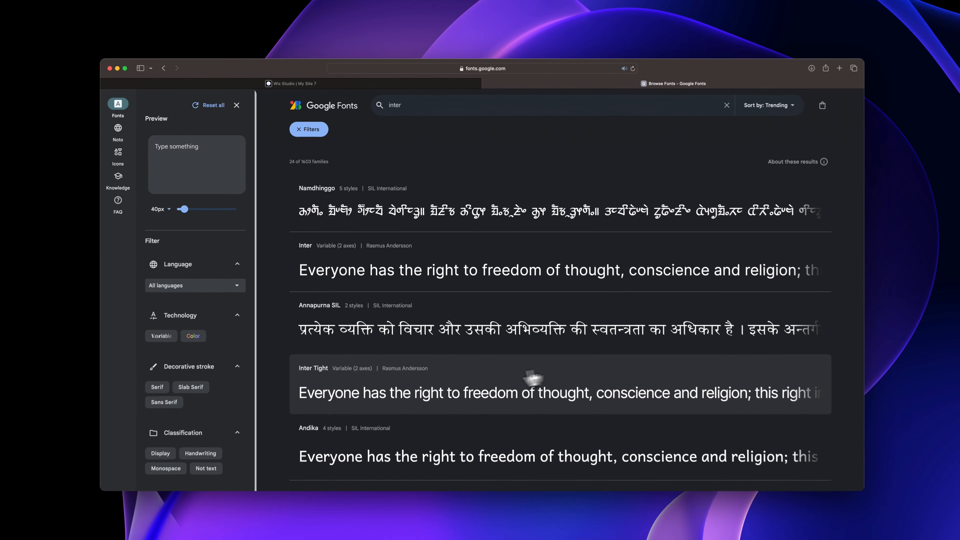
pyautogui.click(564, 376)
pyautogui.click(741, 132)
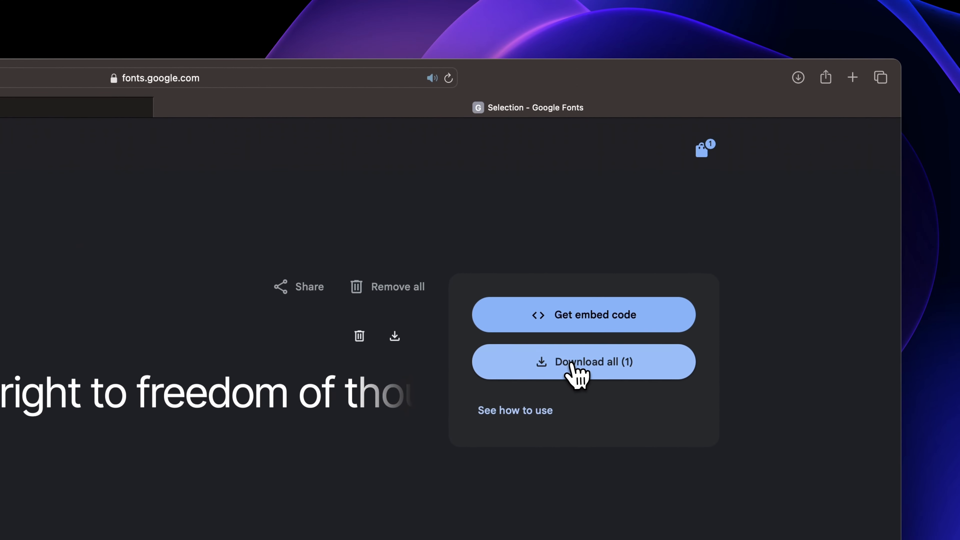
pyautogui.click(571, 365)
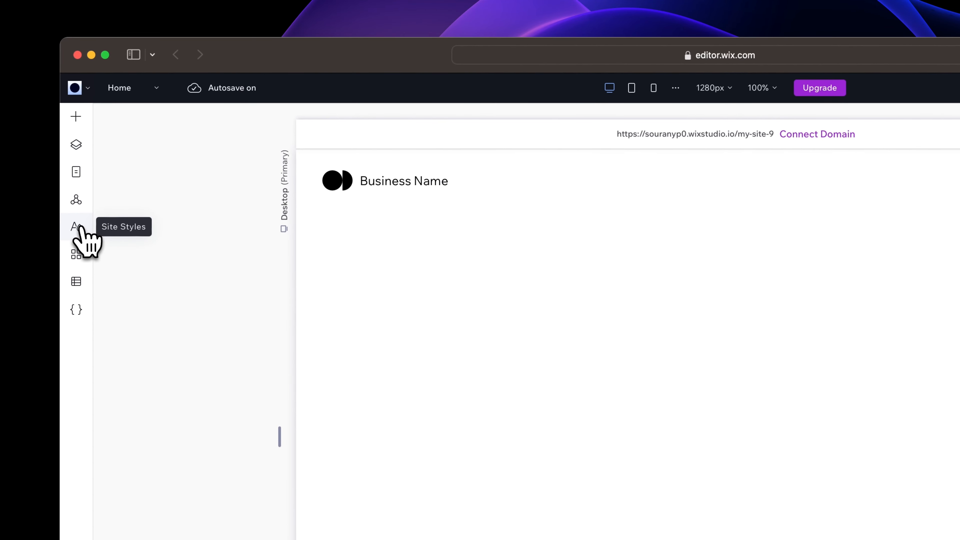
# - Open the Heading 1 typography style in the Wix editor, find the Inter fonts and view the uploaded font manager
pyautogui.click(78, 227)
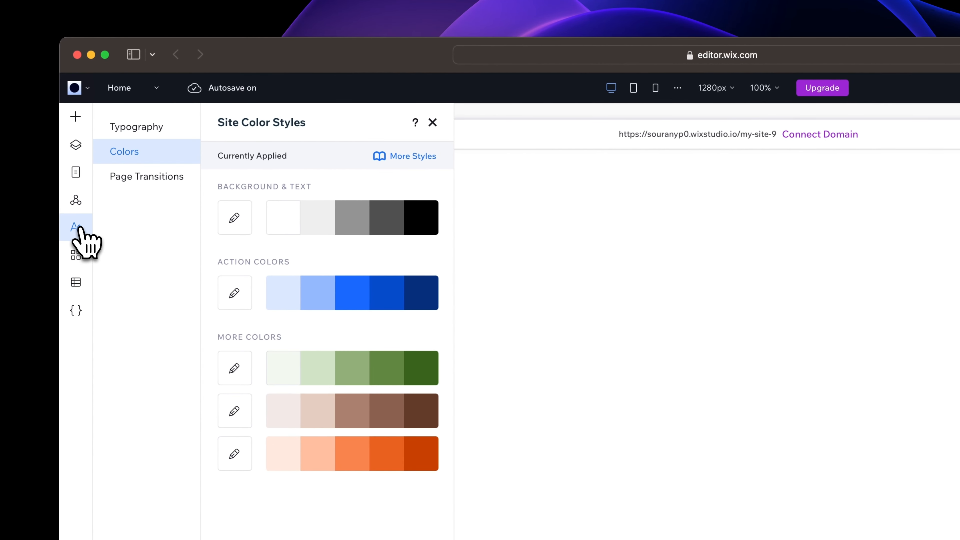
pyautogui.click(145, 132)
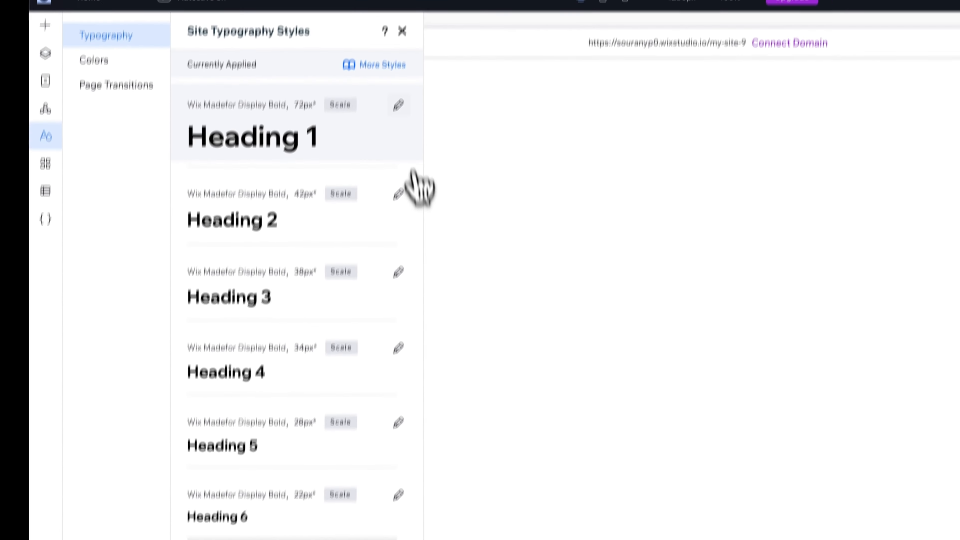
pyautogui.click(381, 150)
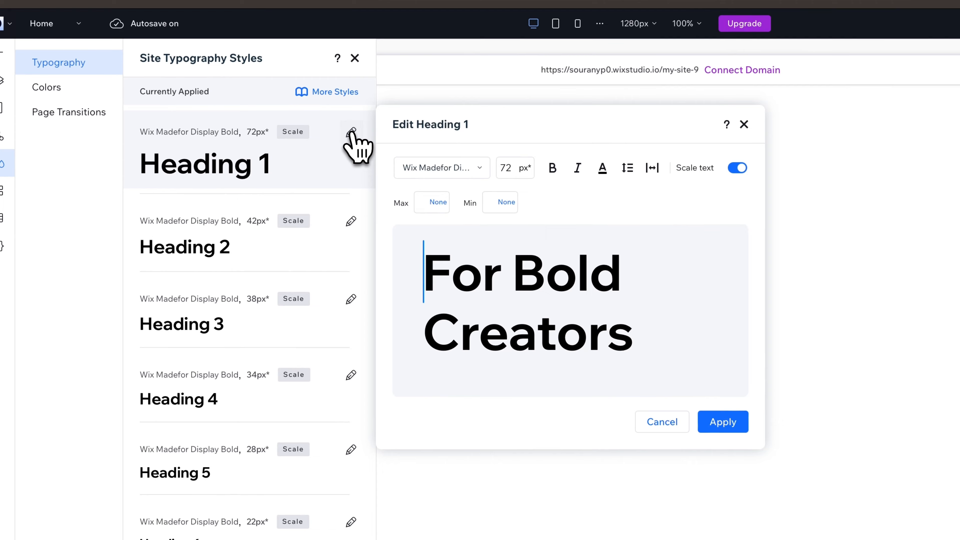
pyautogui.click(487, 170)
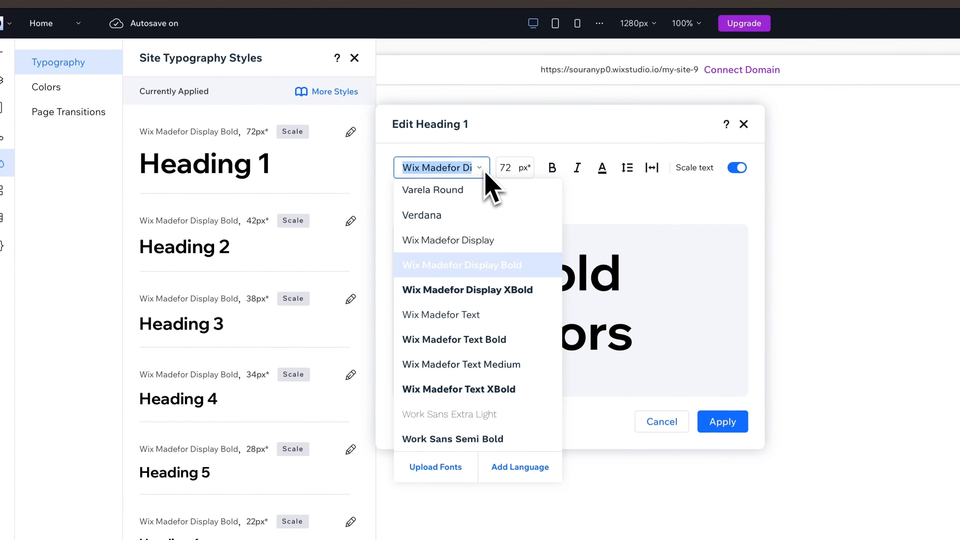
pyautogui.write('Inter Thin')
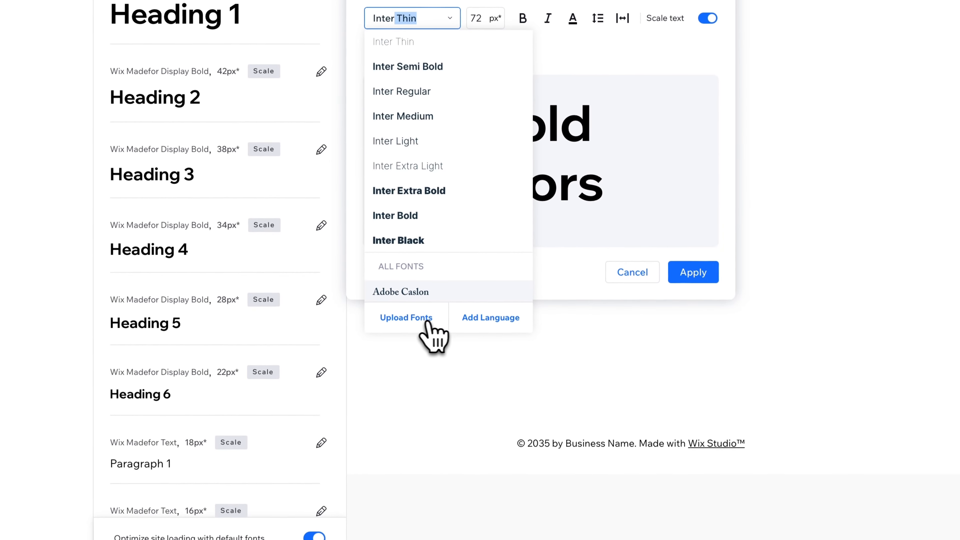
pyautogui.click(428, 321)
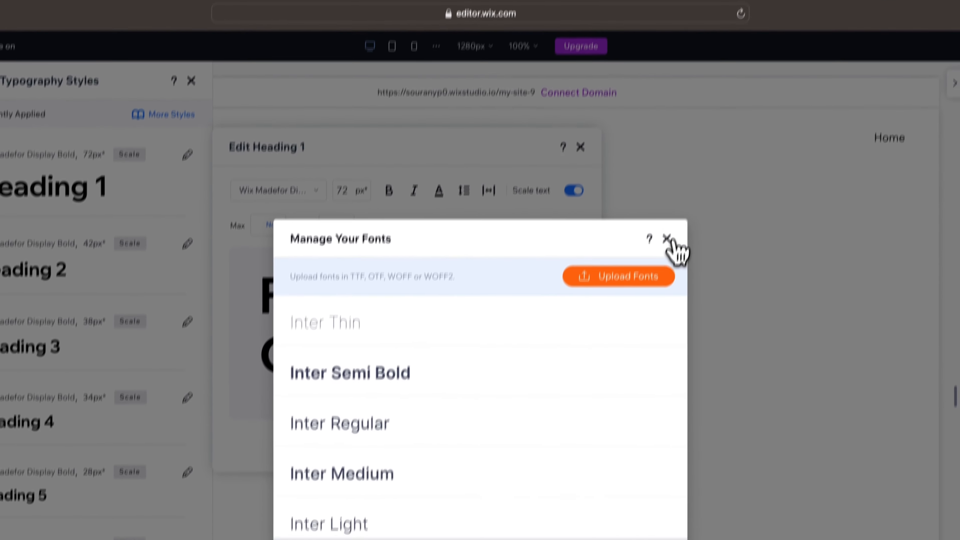
pyautogui.click(682, 136)
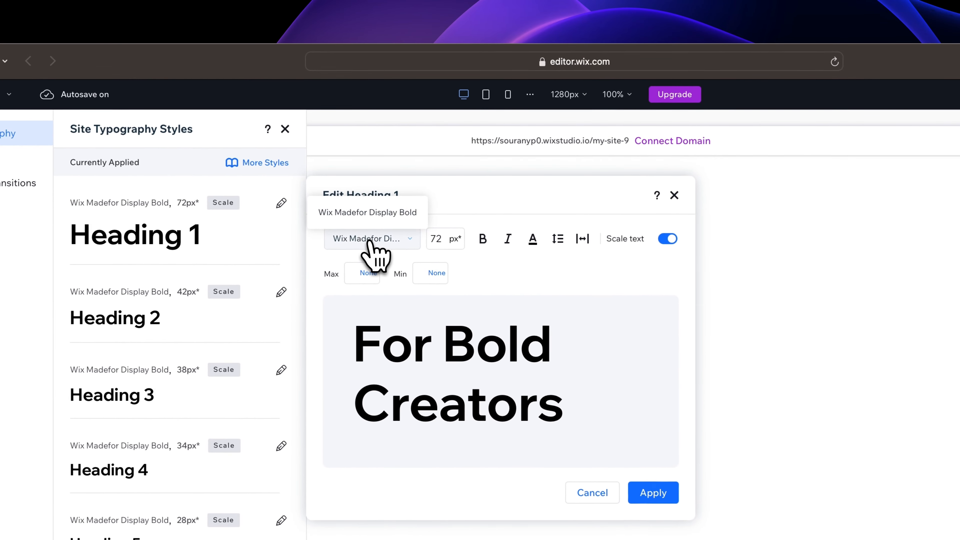
# - Set the Heading 1 style to Inter Semi Bold at 60 px and apply it
pyautogui.click(370, 242)
pyautogui.write('Inter Thin')
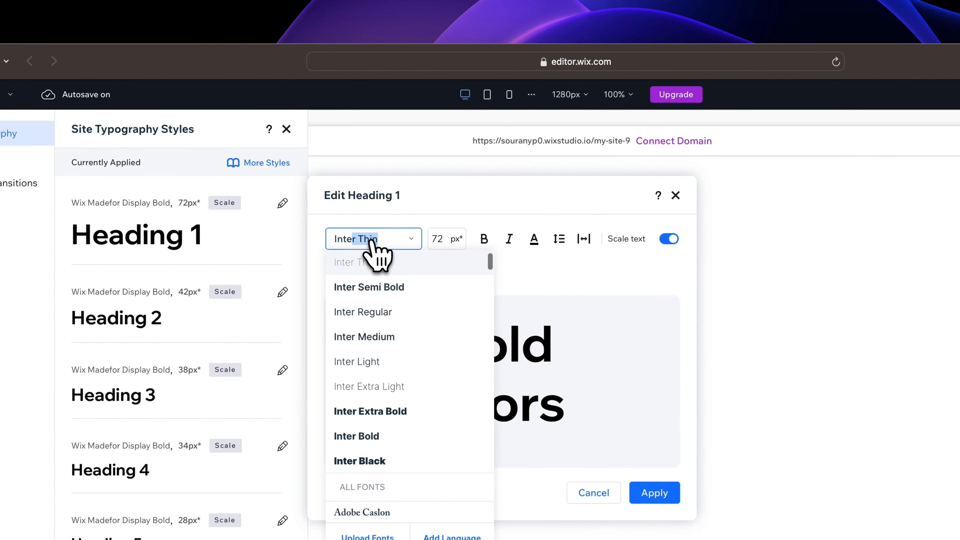
pyautogui.click(369, 287)
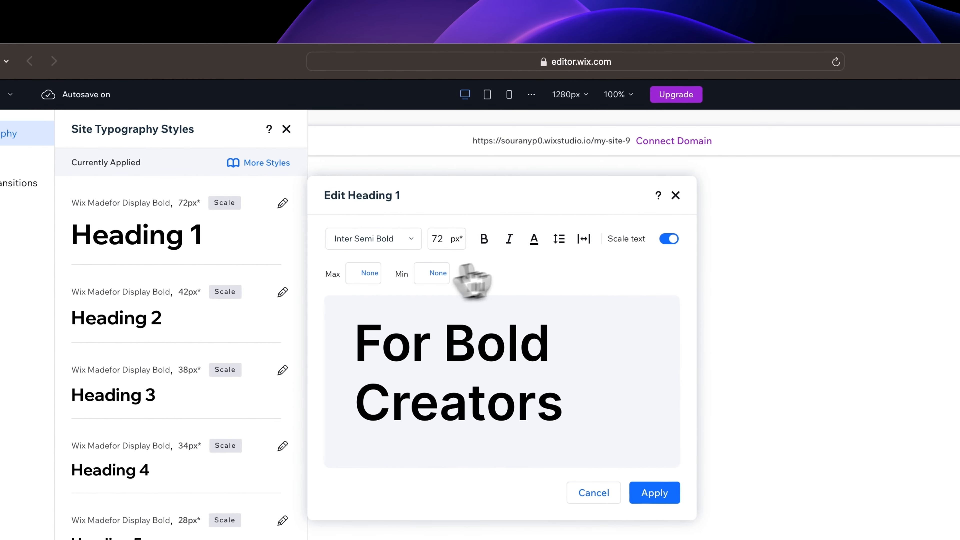
pyautogui.click(446, 238)
pyautogui.write('60')
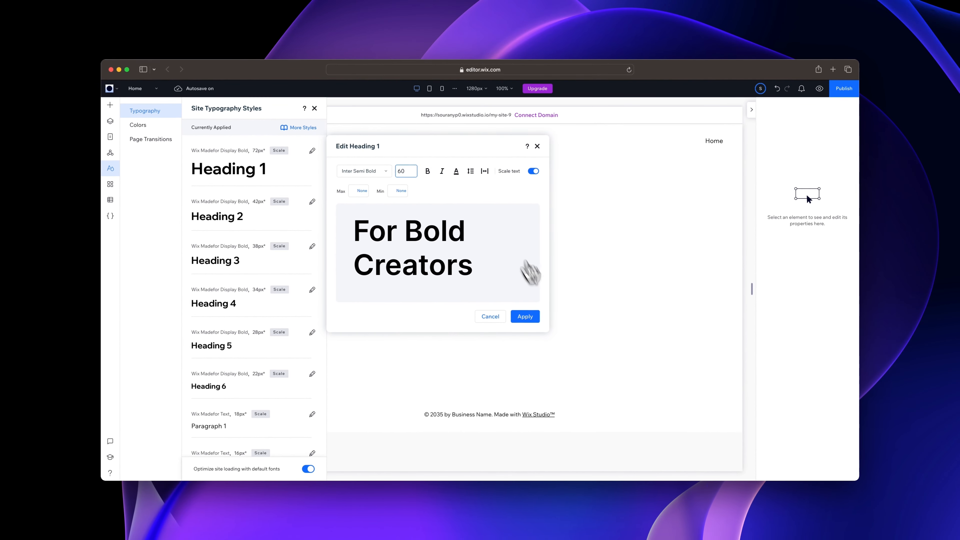
pyautogui.click(525, 317)
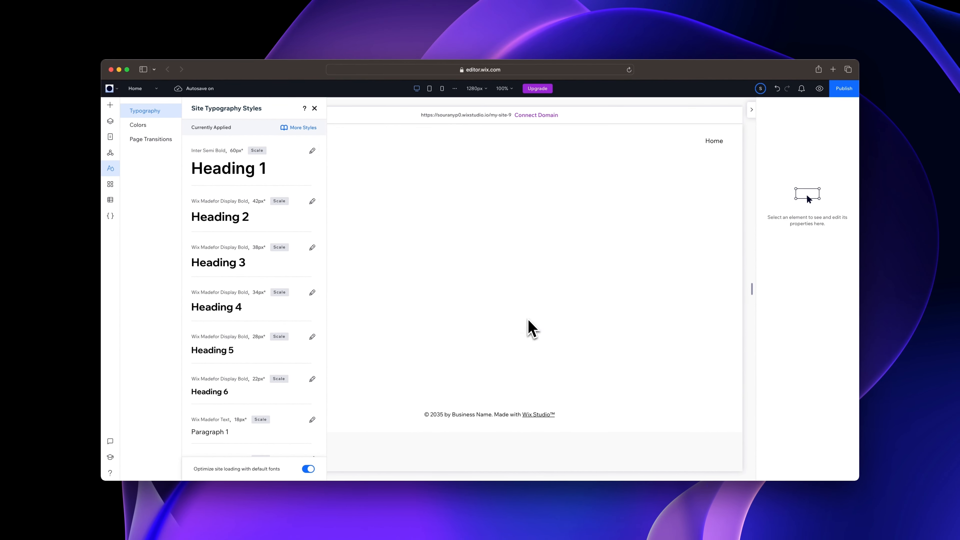
# - Set the Heading 2 style to Inter Semi Bold at 50 px and apply it
pyautogui.click(312, 201)
pyautogui.click(362, 223)
pyautogui.write('Inter Semi Bold')
pyautogui.click(362, 249)
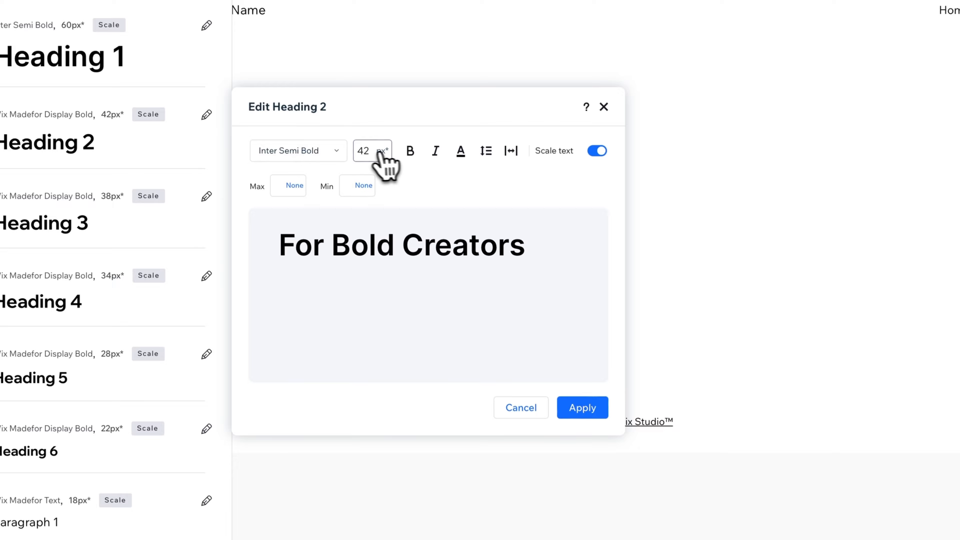
pyautogui.click(412, 224)
pyautogui.write('50')
pyautogui.click(525, 366)
# - Set the Heading 3 style to Inter Bold at 30 px and apply it
pyautogui.click(255, 161)
pyautogui.click(354, 191)
pyautogui.write('Inter')
pyautogui.click(350, 390)
pyautogui.click(366, 180)
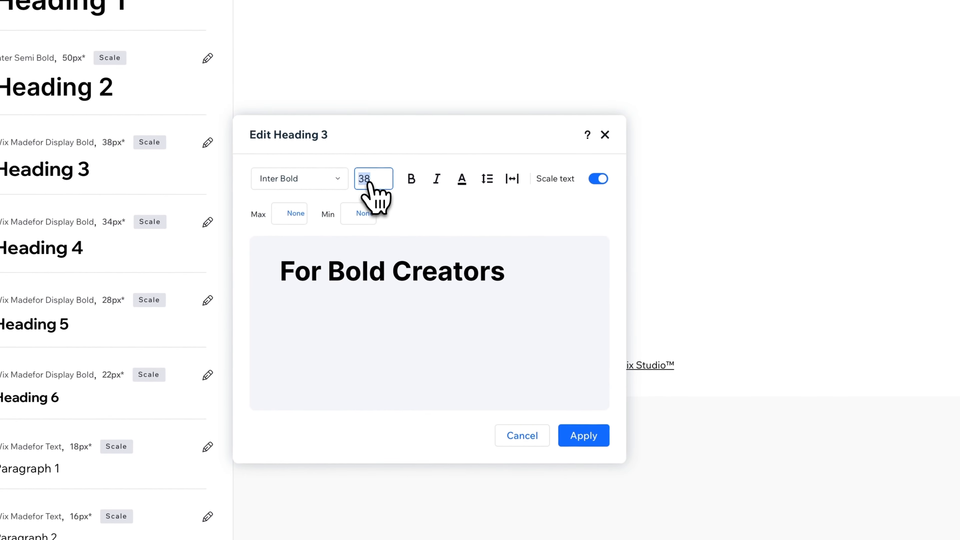
pyautogui.write('30')
pyautogui.click(583, 434)
# - Open the Heading 4 style and search its font list for Inter
pyautogui.click(115, 225)
pyautogui.click(217, 227)
pyautogui.write('Inter')
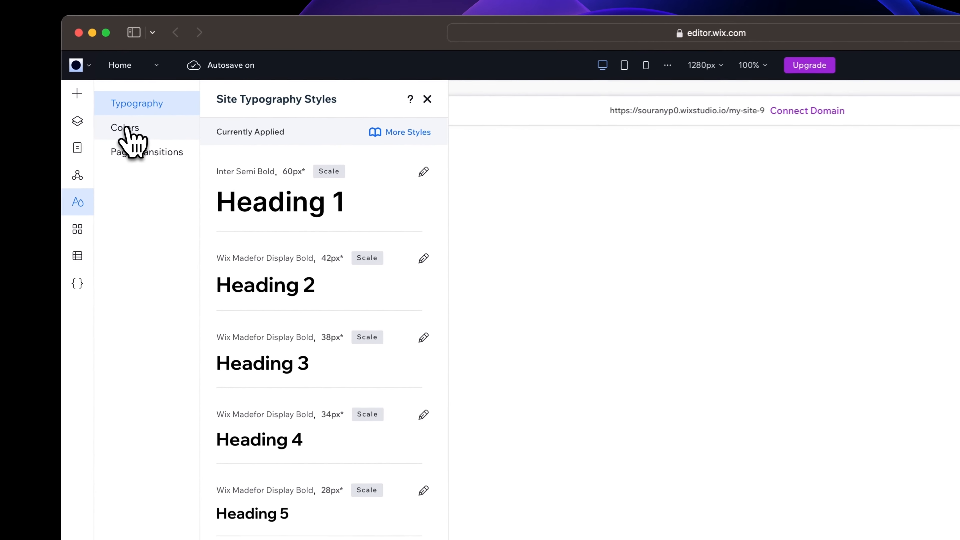
# - Open the site color styles and try a different hue and shade for the Background & Text range
pyautogui.click(126, 128)
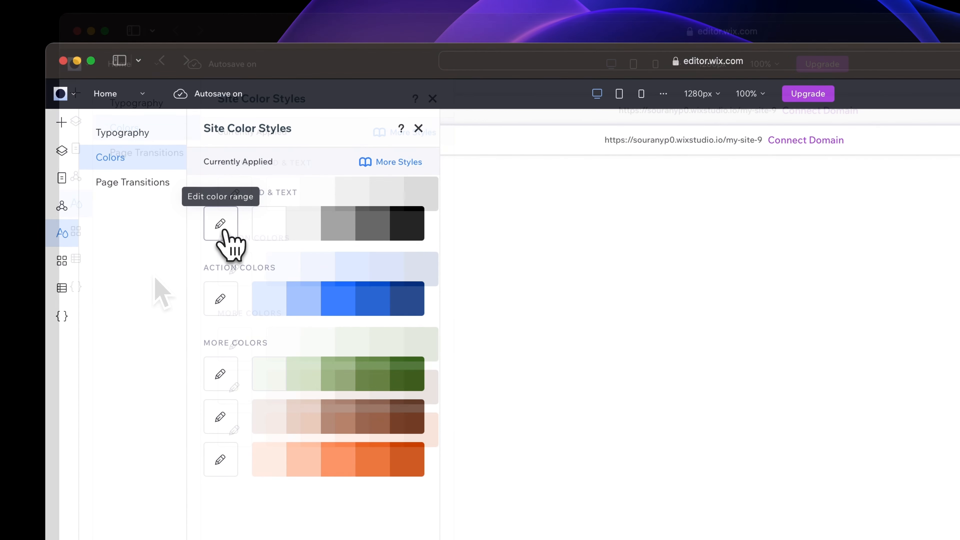
pyautogui.click(237, 200)
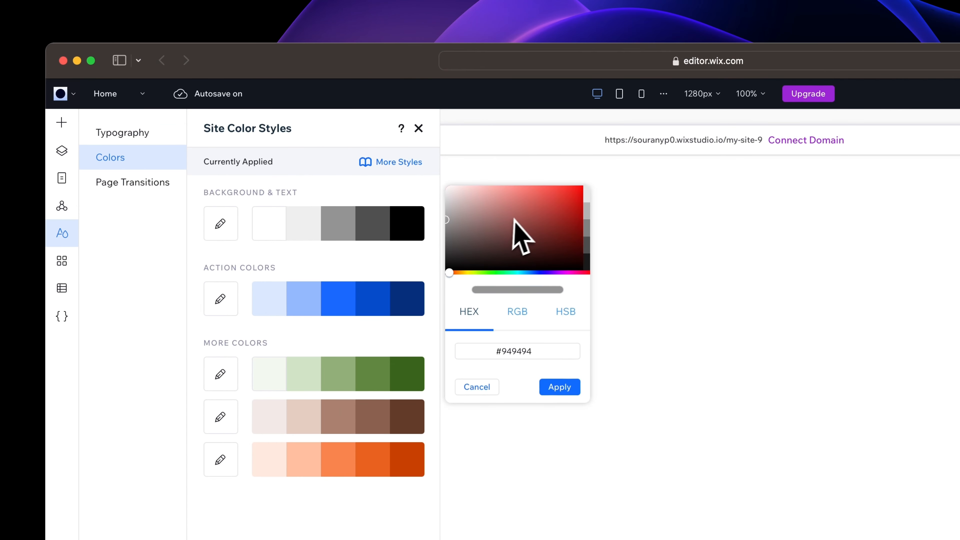
pyautogui.click(512, 272)
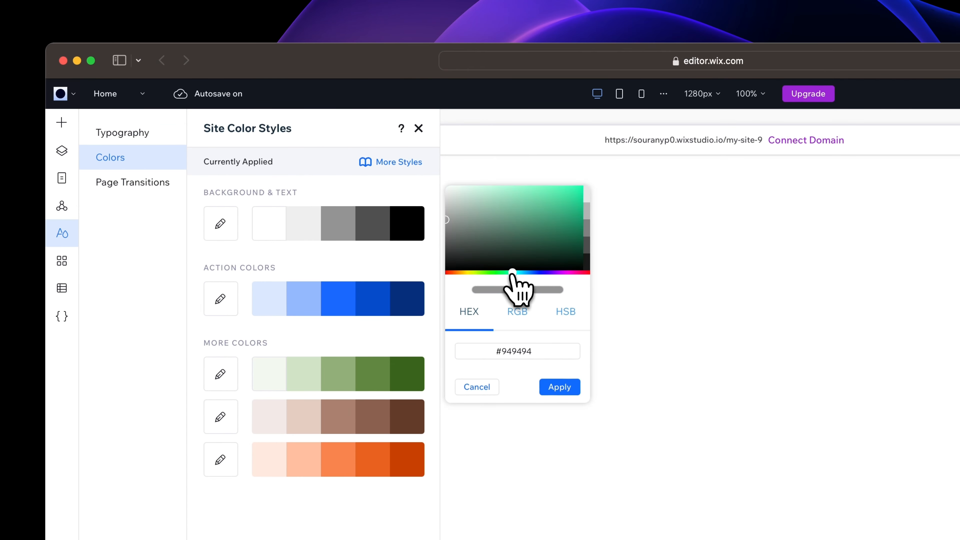
pyautogui.click(562, 211)
pyautogui.moveTo(567, 212); pyautogui.dragTo(523, 244)
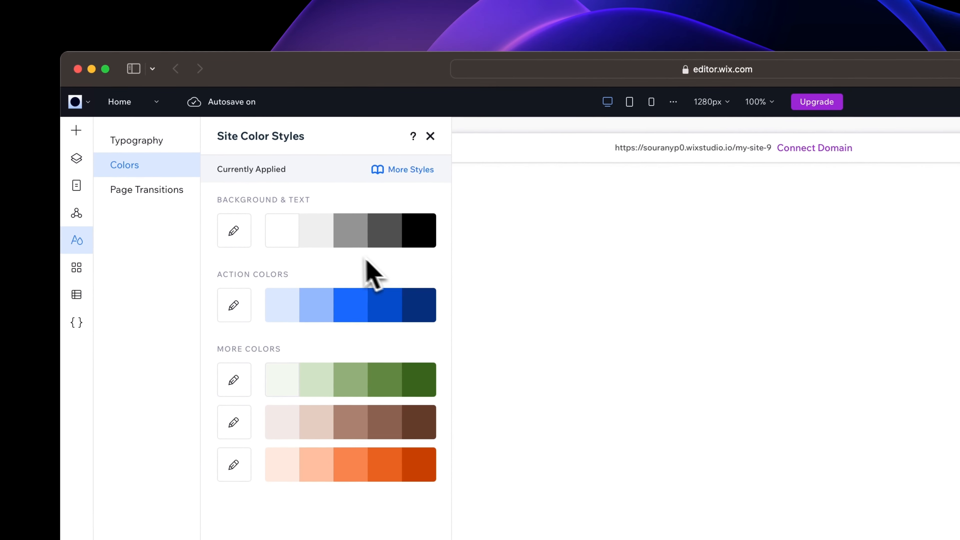
# - Set the second Background & Text color, the light gray one, to #B7B7BF
pyautogui.moveTo(294, 238)
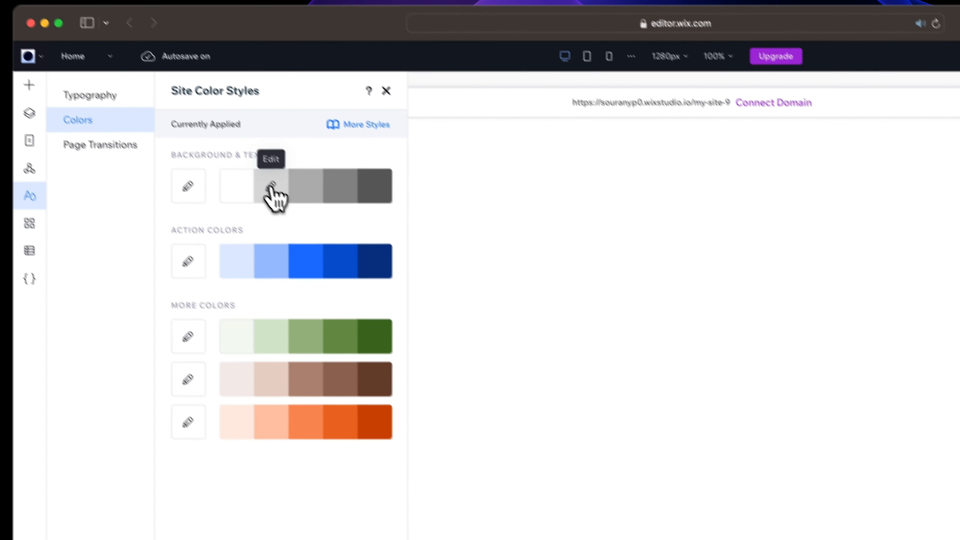
pyautogui.click(321, 234)
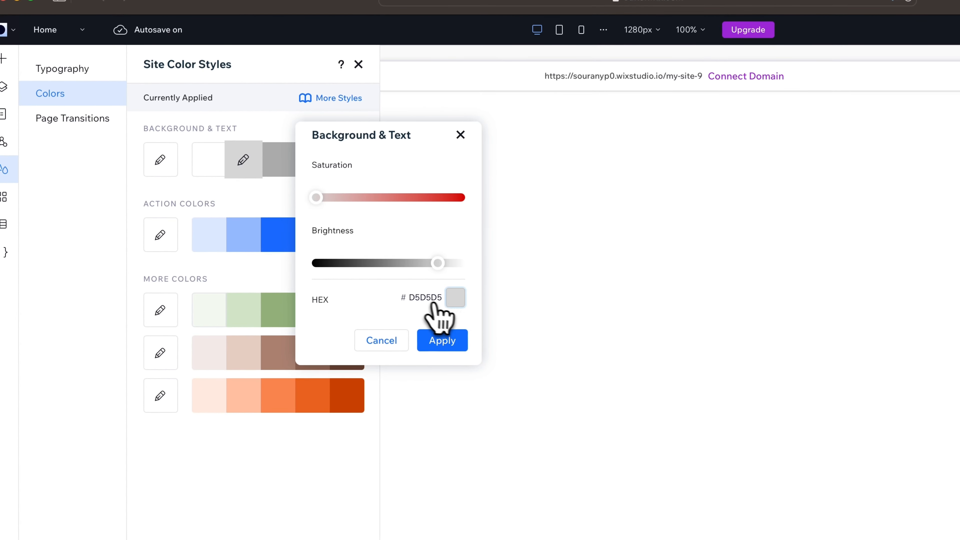
pyautogui.click(455, 299)
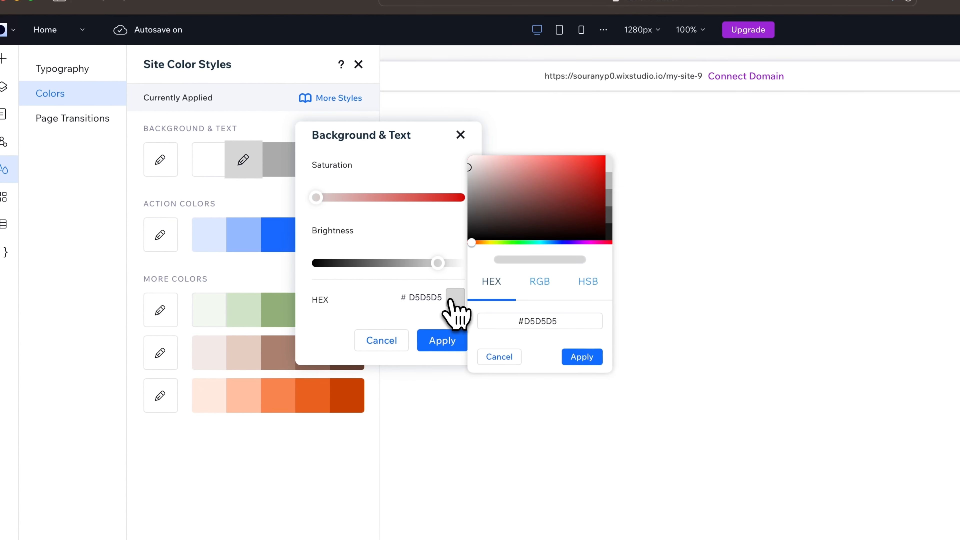
pyautogui.tripleClick(548, 323)
pyautogui.write('#B7B7BF')
pyautogui.click(566, 356)
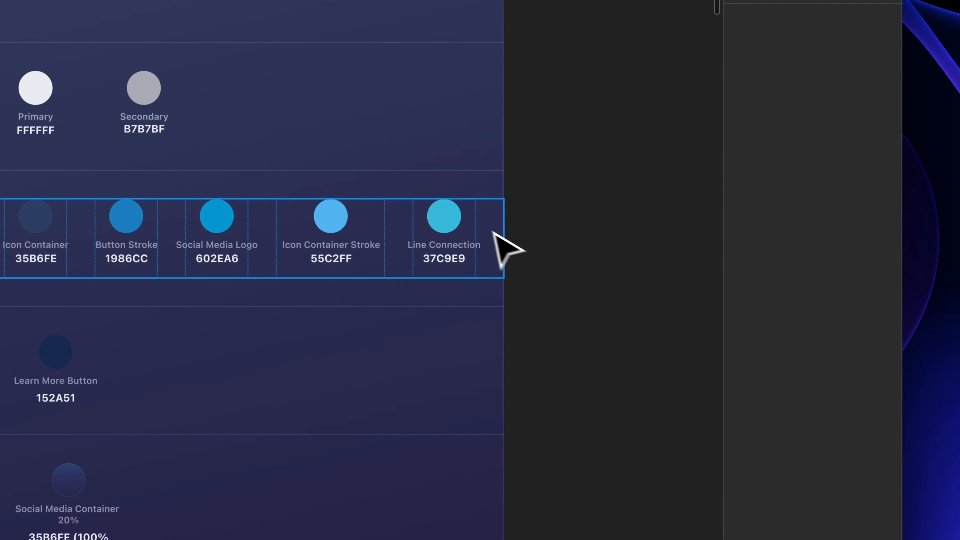
# - Take the Line Connection color from the Figma design and set the site's main action color to #37C9E9
pyautogui.click(446, 216)
pyautogui.click(782, 151)
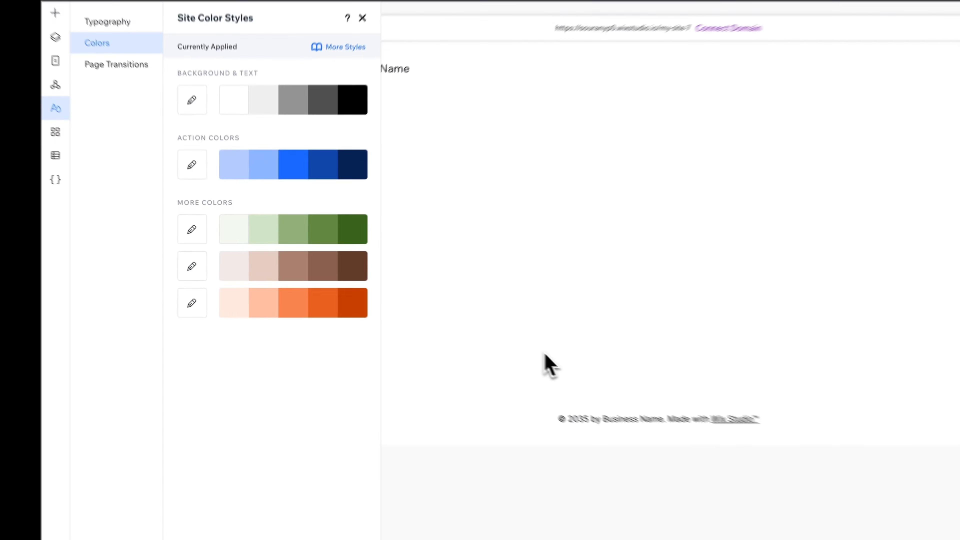
pyautogui.click(191, 165)
pyautogui.tripleClick(440, 274)
pyautogui.write('#37C9E9')
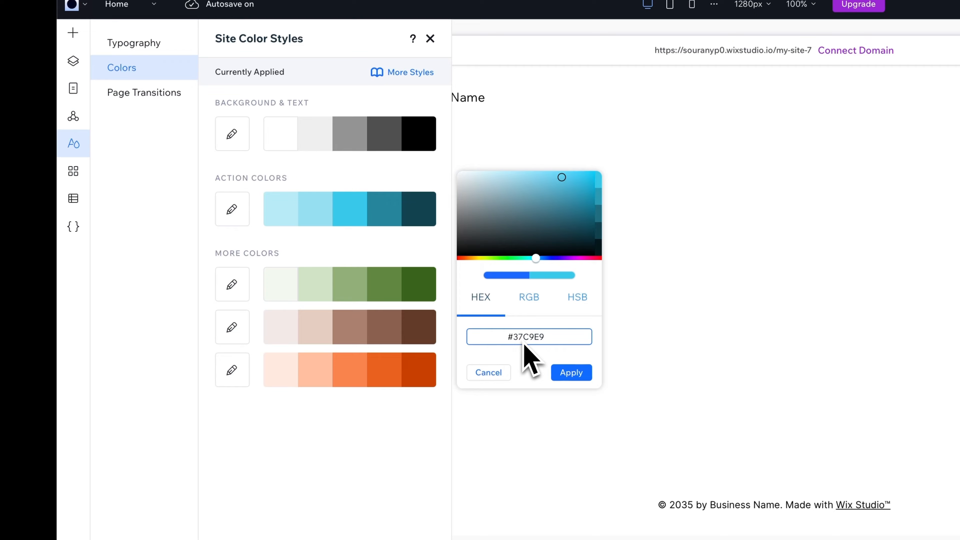
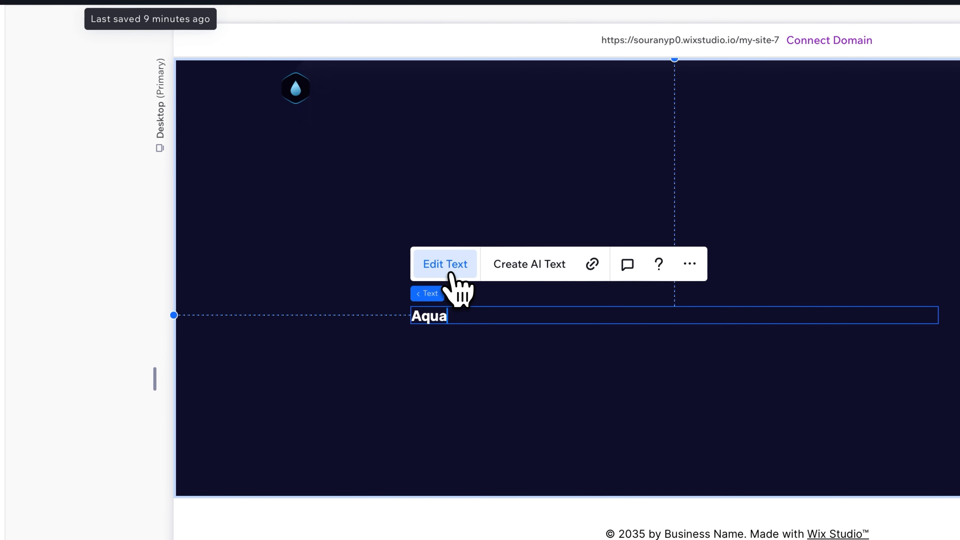
# - Finish editing the Aqua text and place it beside the water-drop logo in the header
pyautogui.press('Escape')
pyautogui.moveTo(939, 315); pyautogui.dragTo(348, 116)
pyautogui.click(756, 392)
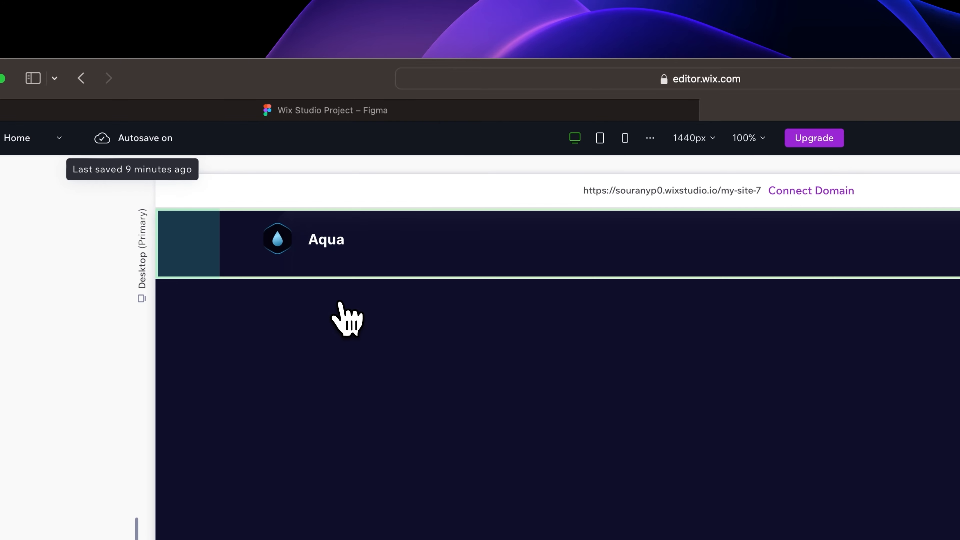
# - Set the item spacing of the stack holding the logo and Aqua text to 4 px
pyautogui.click(319, 240)
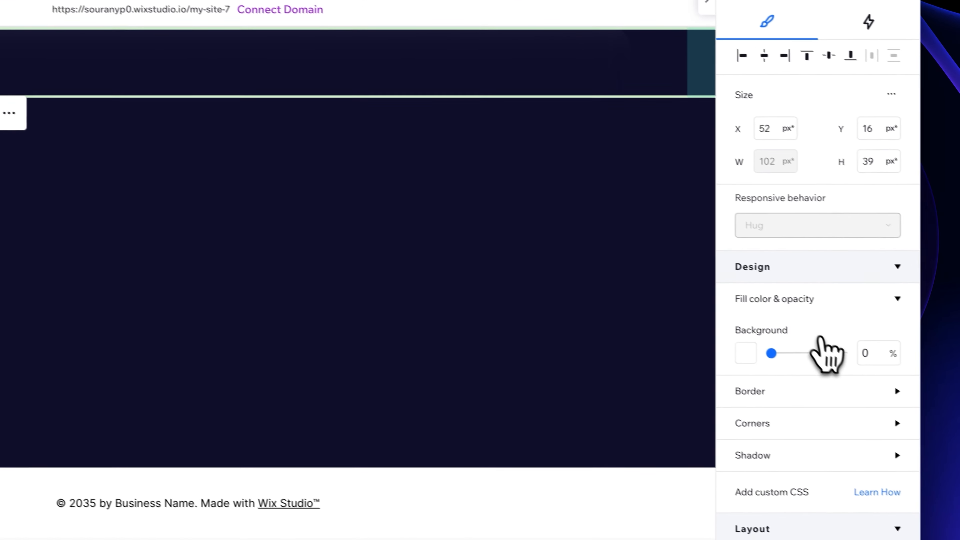
pyautogui.scroll(-5, 811, 337)
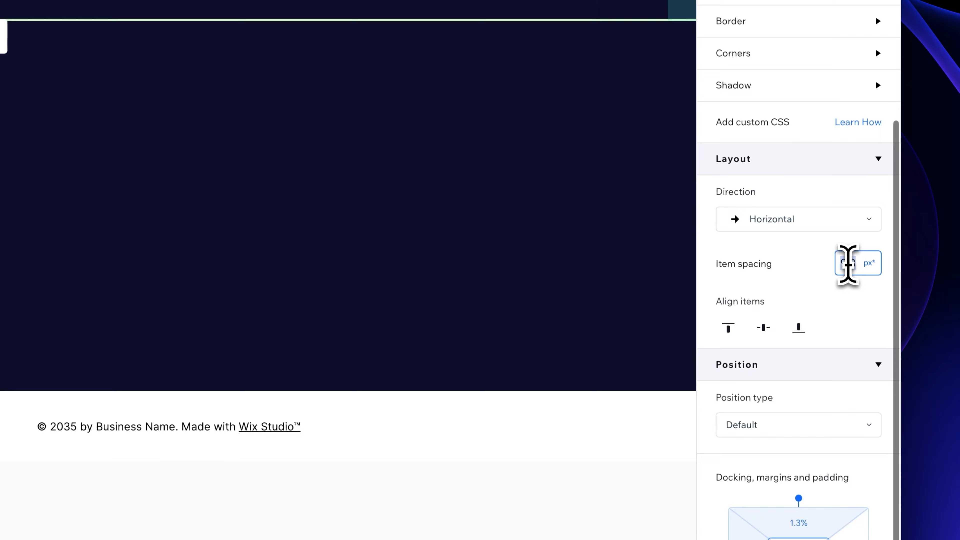
pyautogui.click(848, 331)
pyautogui.write('4')
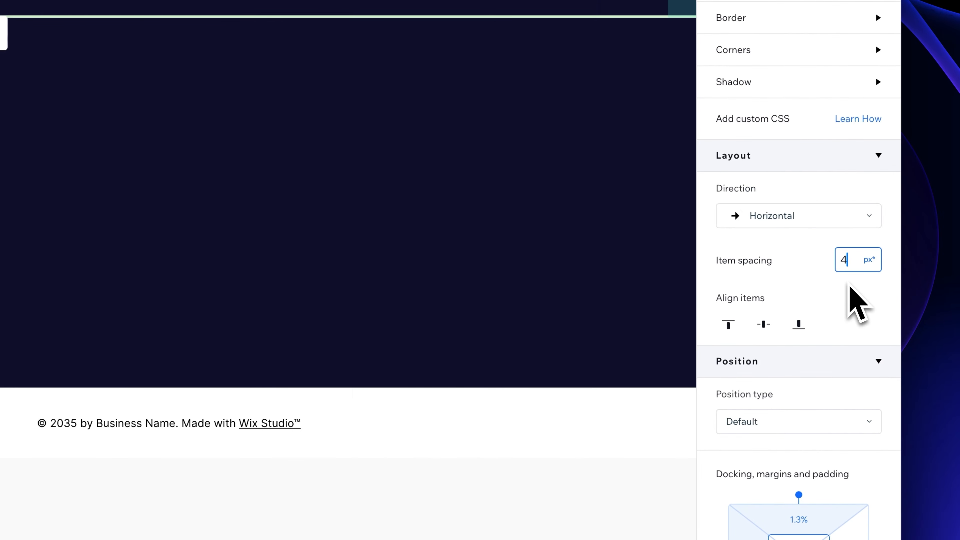
pyautogui.press('Return')
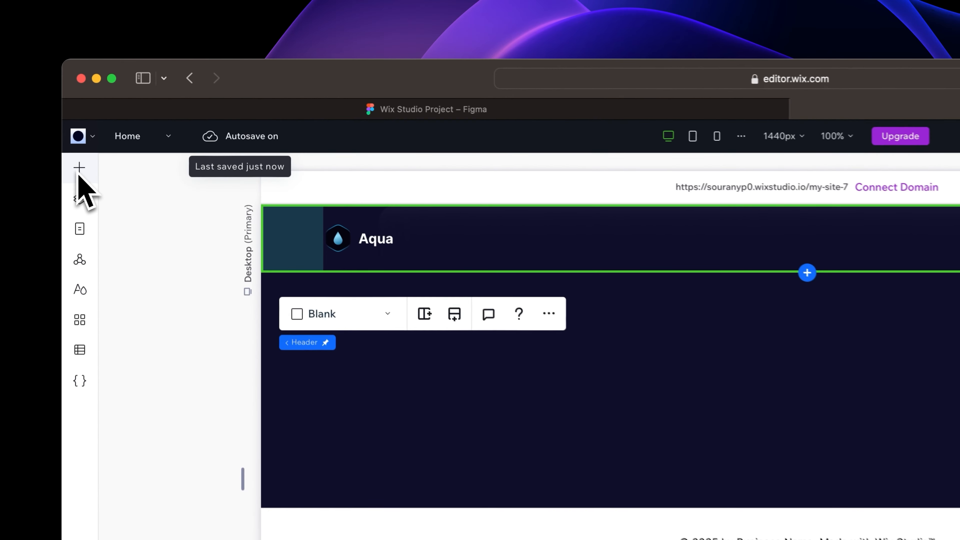
# - Add the yellow RSVP styled button to the right part of the header and make it display only the text Contact
pyautogui.click(113, 115)
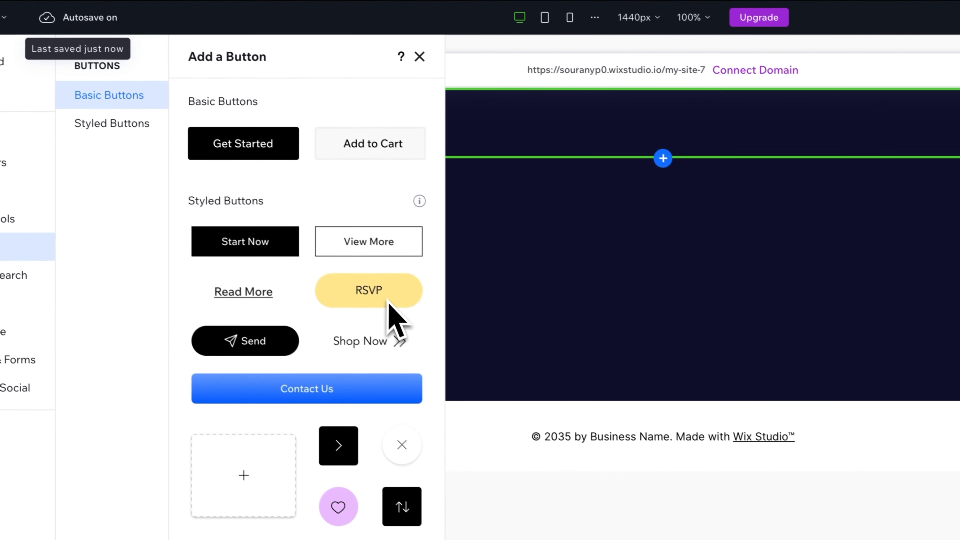
pyautogui.moveTo(548, 421); pyautogui.dragTo(747, 222)
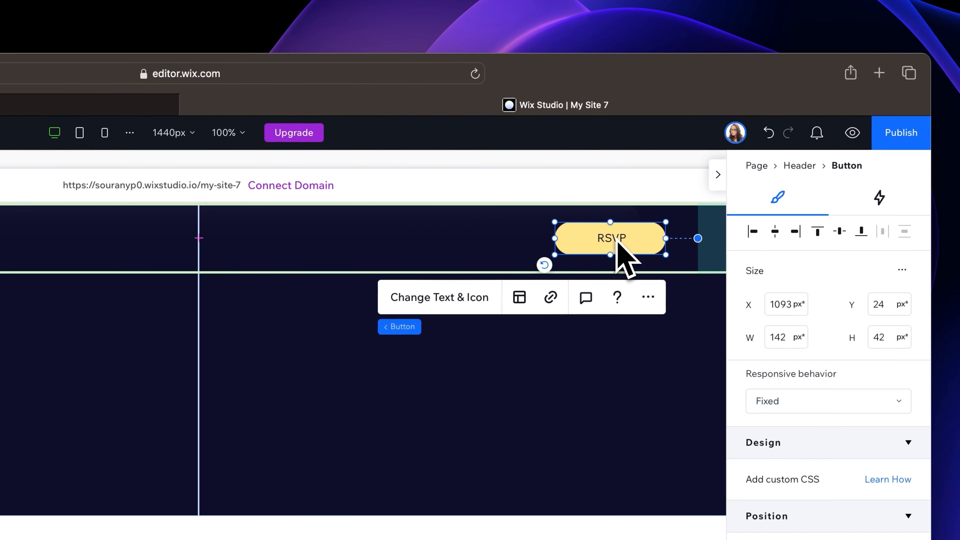
pyautogui.click(480, 298)
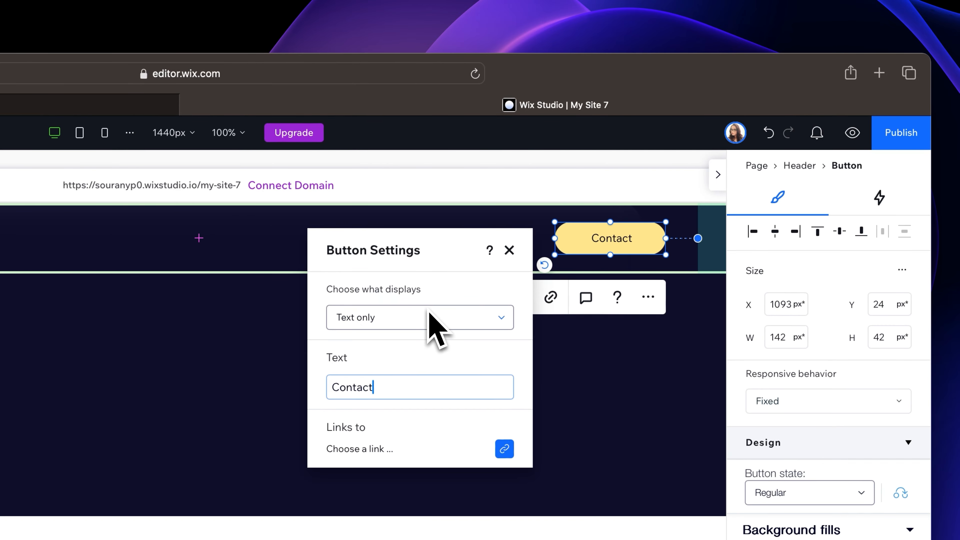
pyautogui.click(508, 250)
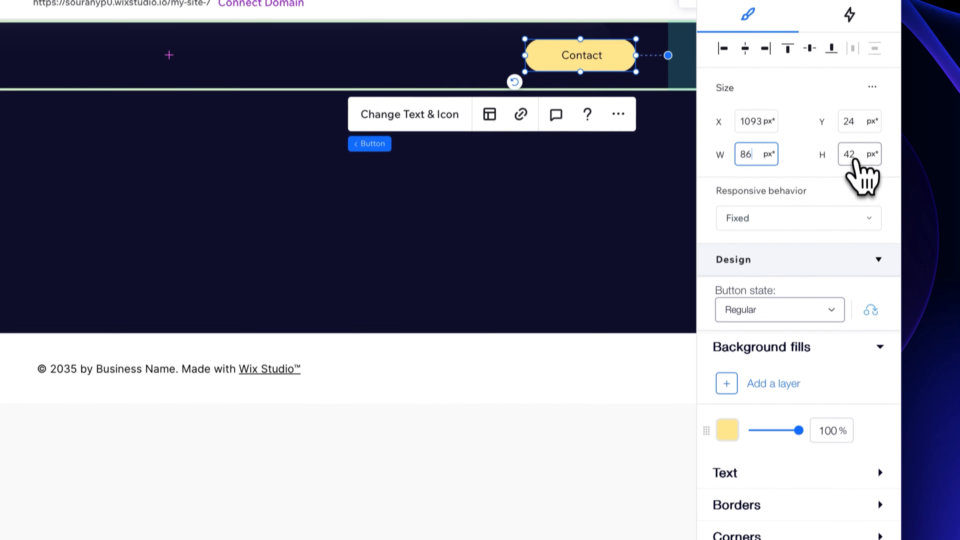
# - Resize the Contact button to 86 px wide by 32 px high and set its background fill opacity to 0%
pyautogui.click(852, 298)
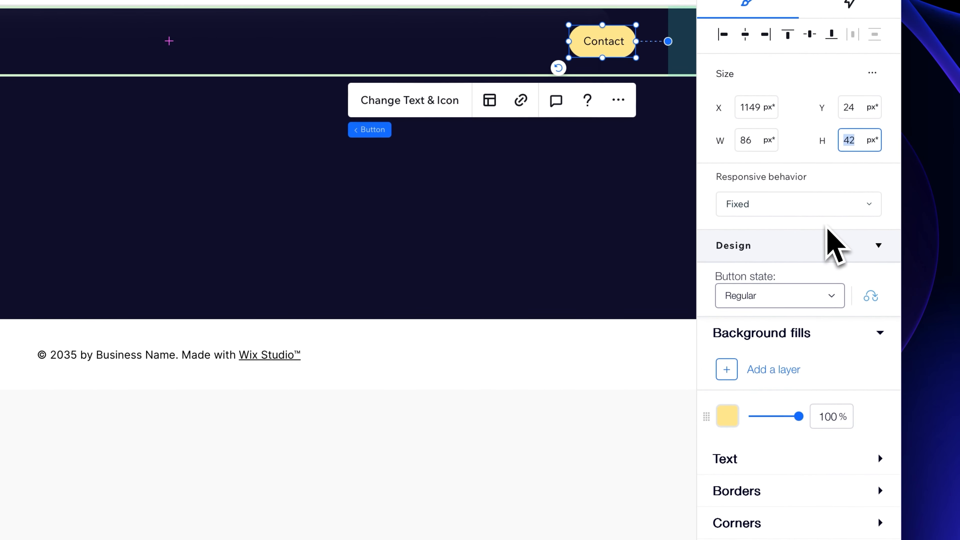
pyautogui.write('32')
pyautogui.scroll(-2, 793, 341)
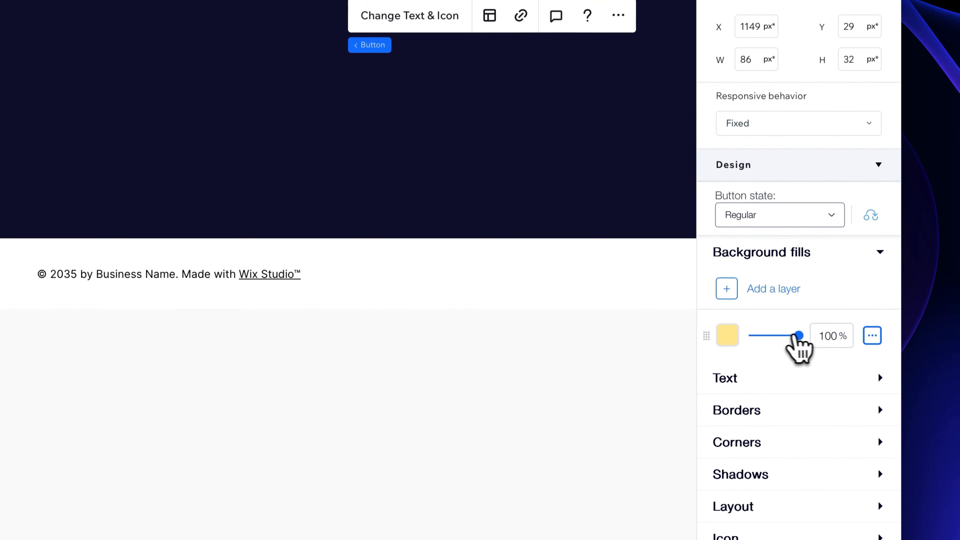
pyautogui.moveTo(797, 339); pyautogui.dragTo(747, 340)
# - Apply the Paragraph 1 style to the Contact button's text and color it white
pyautogui.scroll(-6, 793, 332)
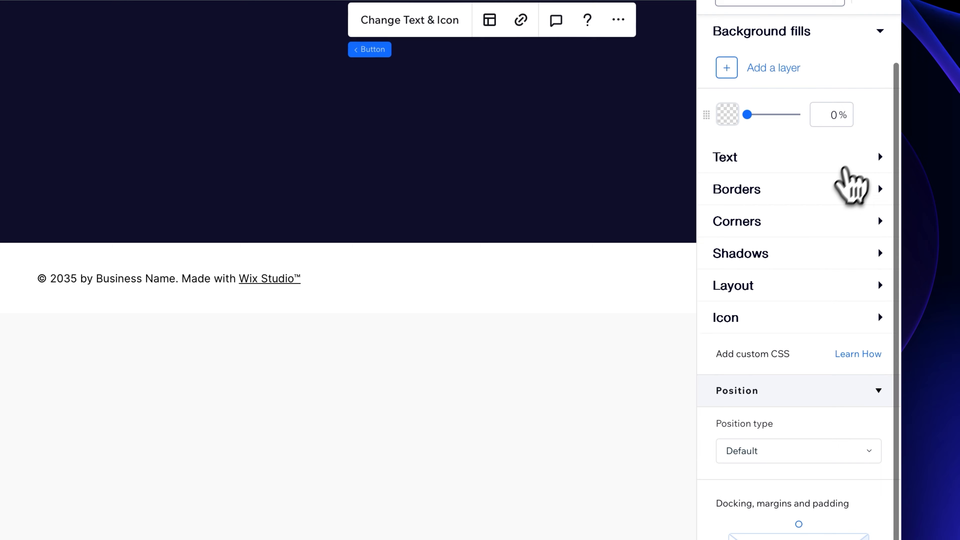
pyautogui.click(876, 156)
pyautogui.click(856, 244)
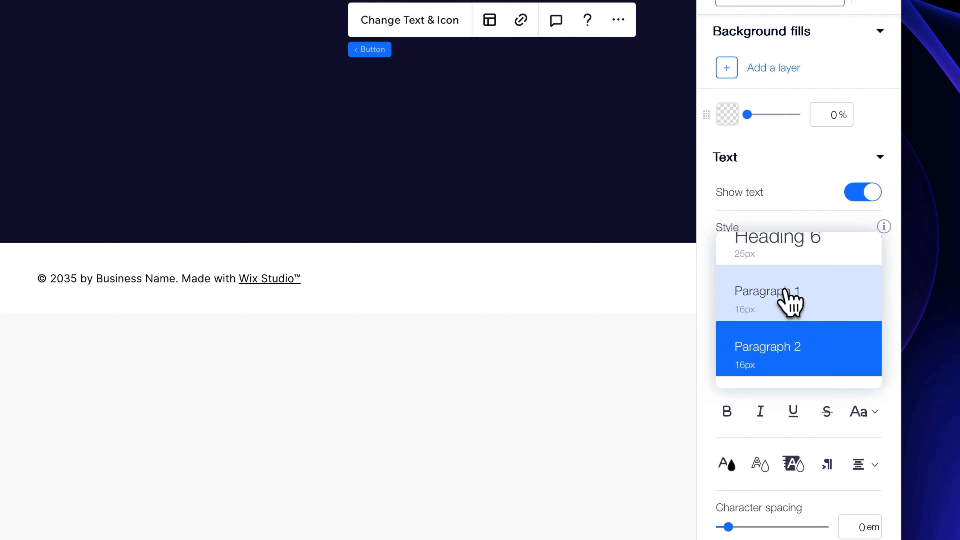
pyautogui.click(792, 295)
pyautogui.scroll(-3, 812, 363)
pyautogui.scroll(-1, 809, 355)
pyautogui.click(737, 315)
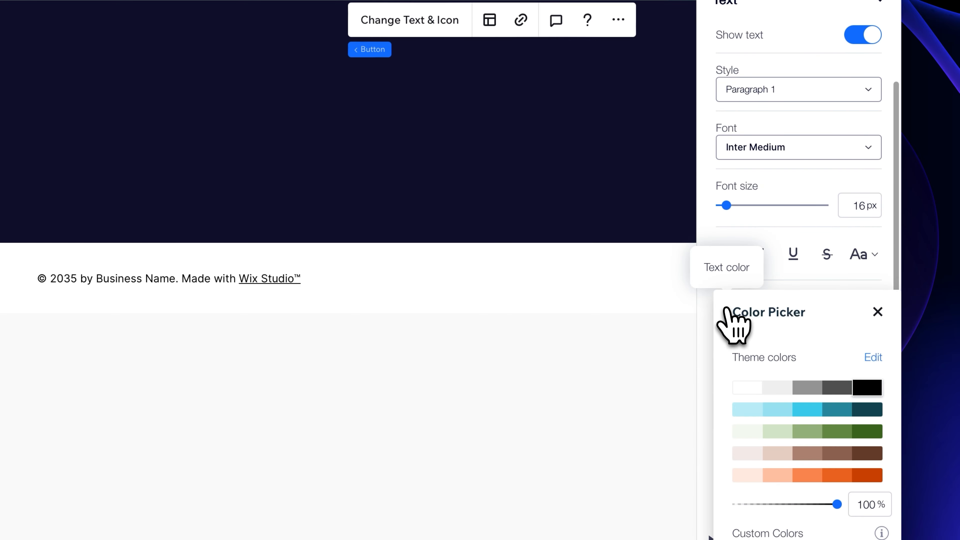
pyautogui.click(877, 311)
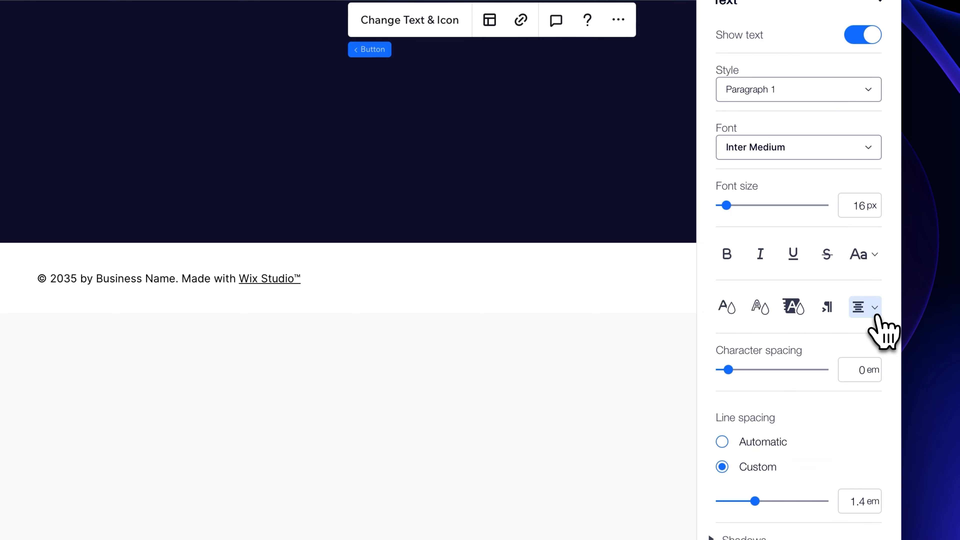
# - Give the Contact button a 1 px border in the custom color #1986CC
pyautogui.scroll(-8, 833, 338)
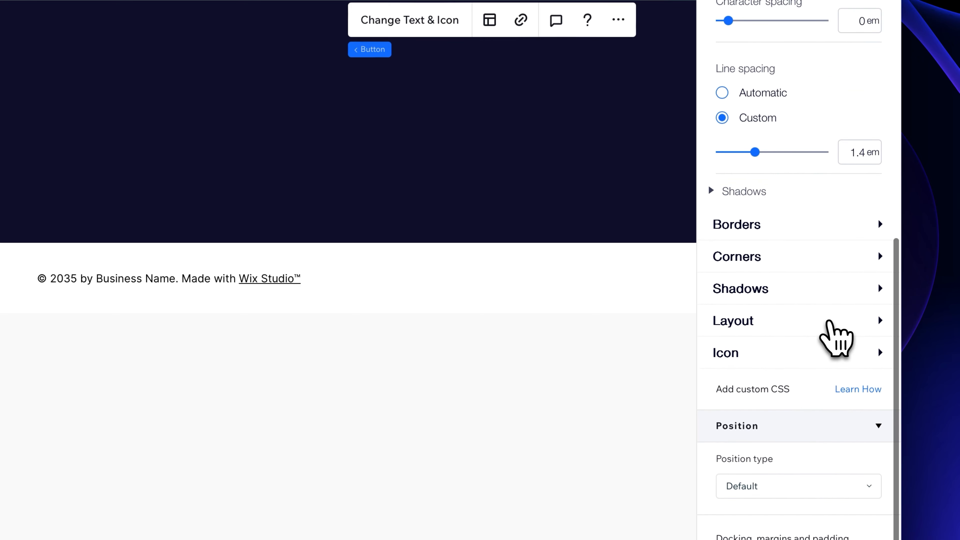
pyautogui.click(754, 226)
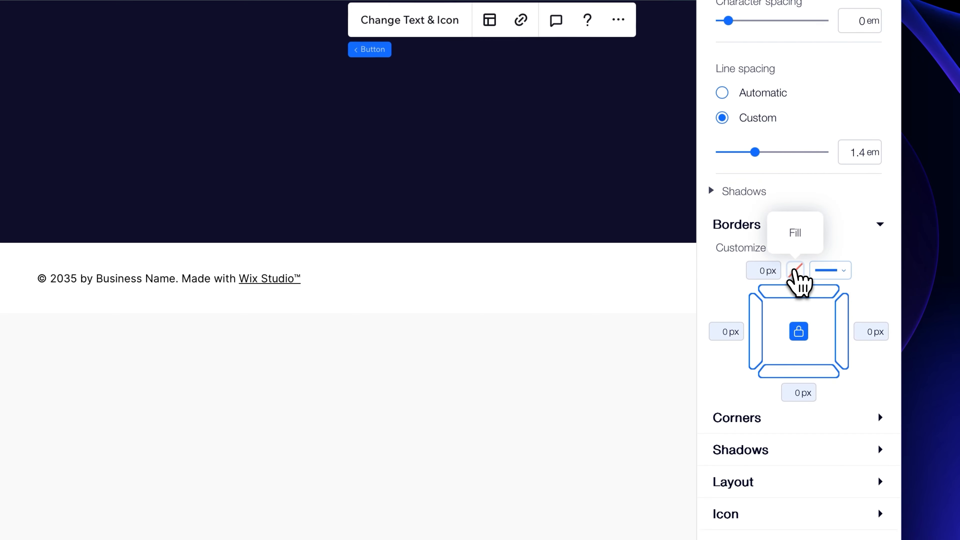
pyautogui.click(796, 270)
pyautogui.moveTo(803, 287); pyautogui.dragTo(685, 158)
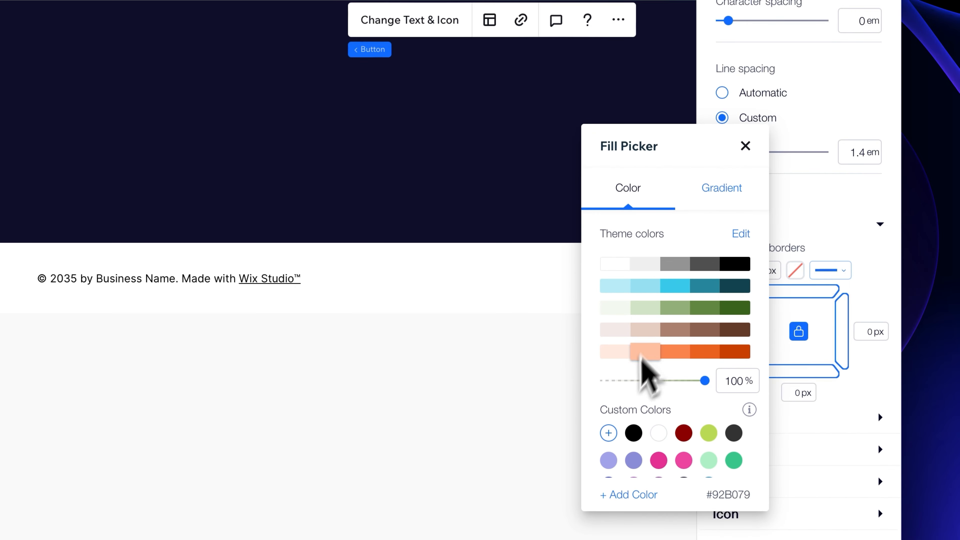
pyautogui.click(609, 433)
pyautogui.click(686, 449)
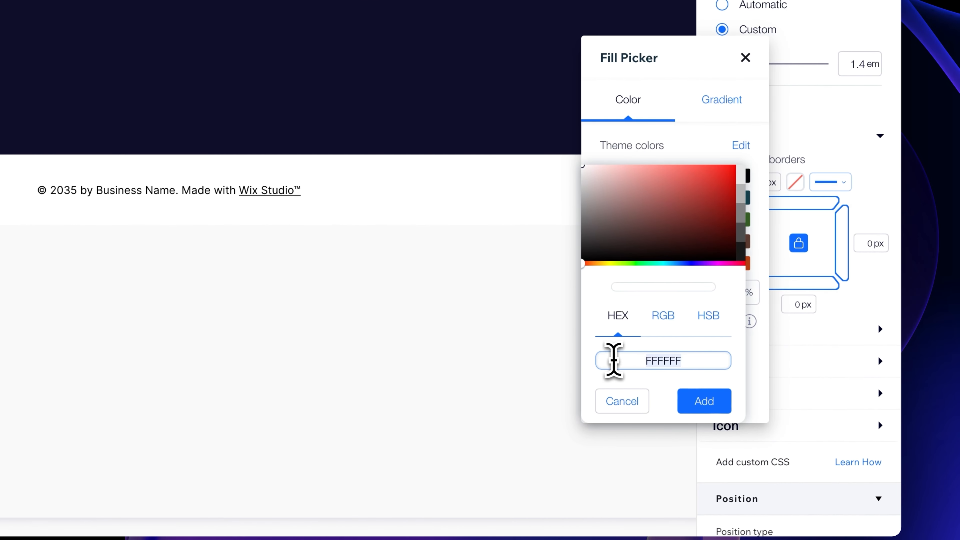
pyautogui.write('1986CC')
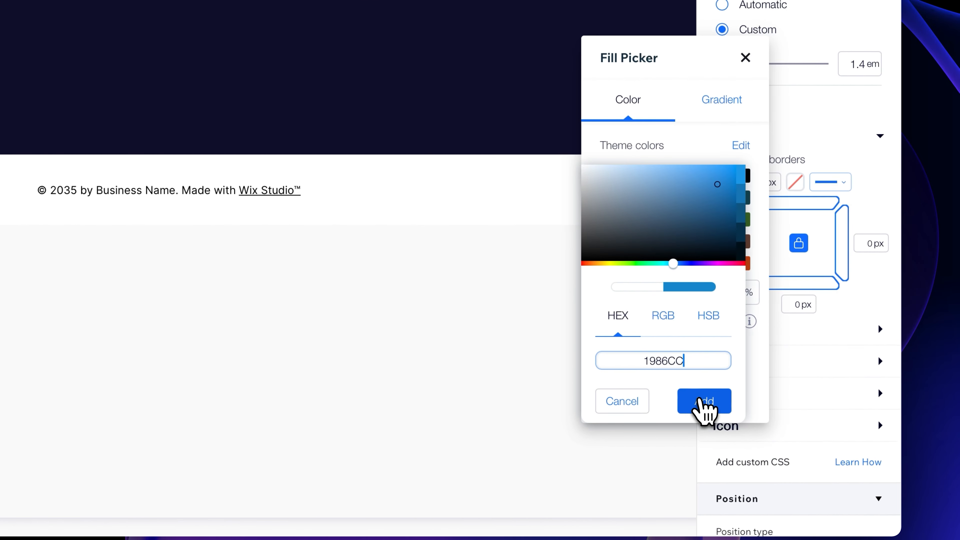
pyautogui.click(703, 401)
pyautogui.click(745, 58)
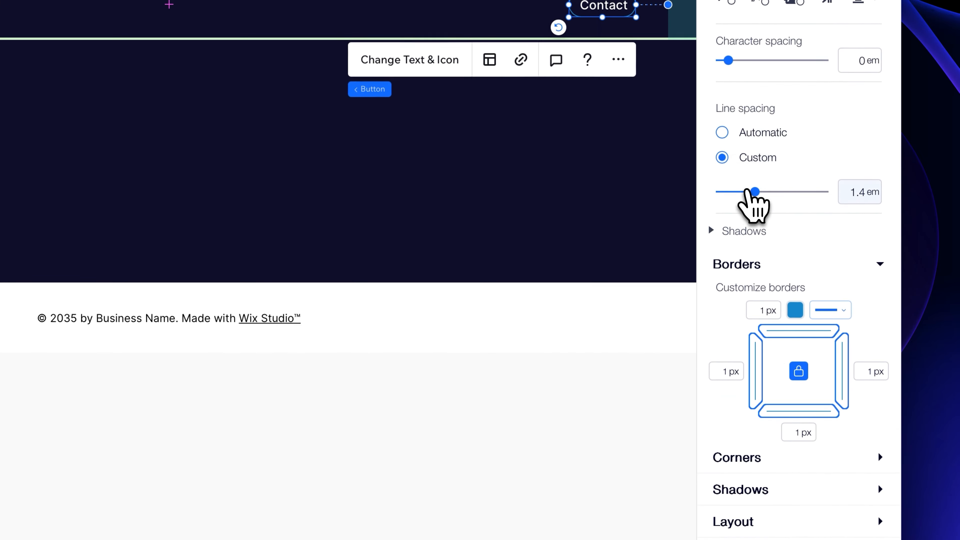
# - Align the Contact button to the right edge of its header container
pyautogui.scroll(-3, 760, 369)
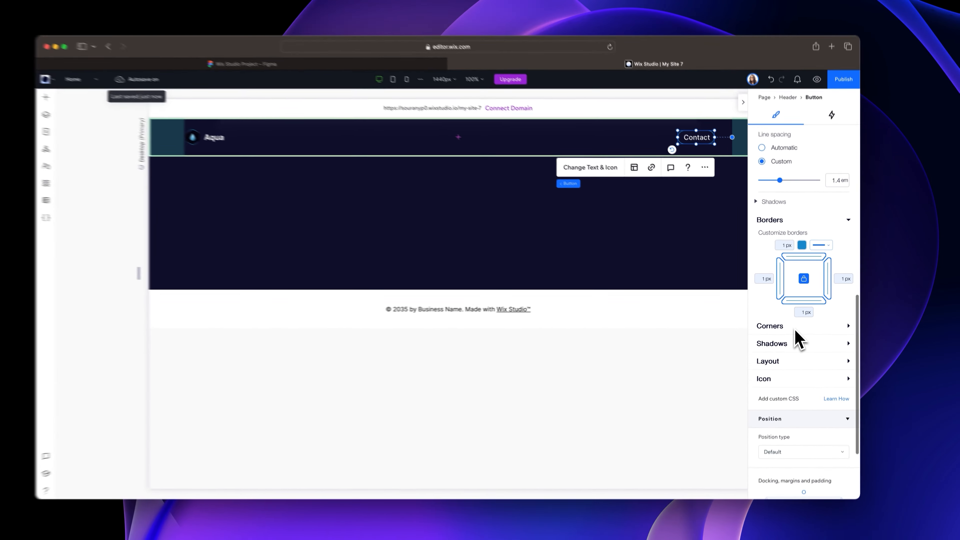
pyautogui.scroll(10, 799, 332)
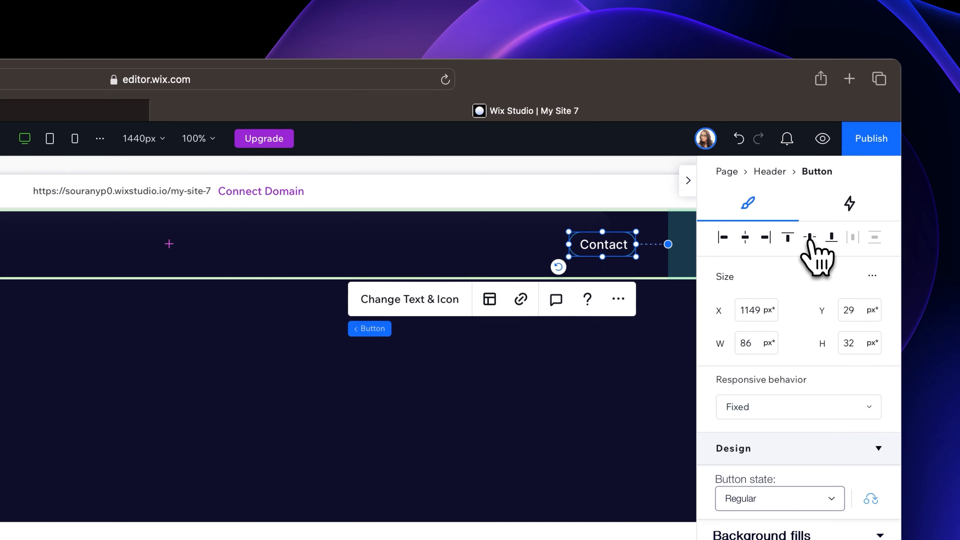
pyautogui.click(769, 240)
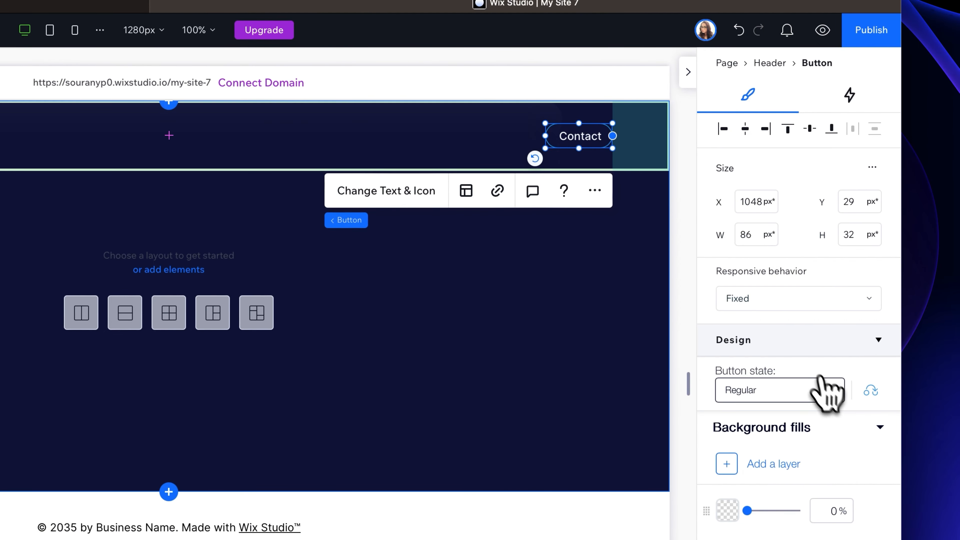
# - Set the Contact button's hover-state background fill to theme white at 20% opacity
pyautogui.click(830, 499)
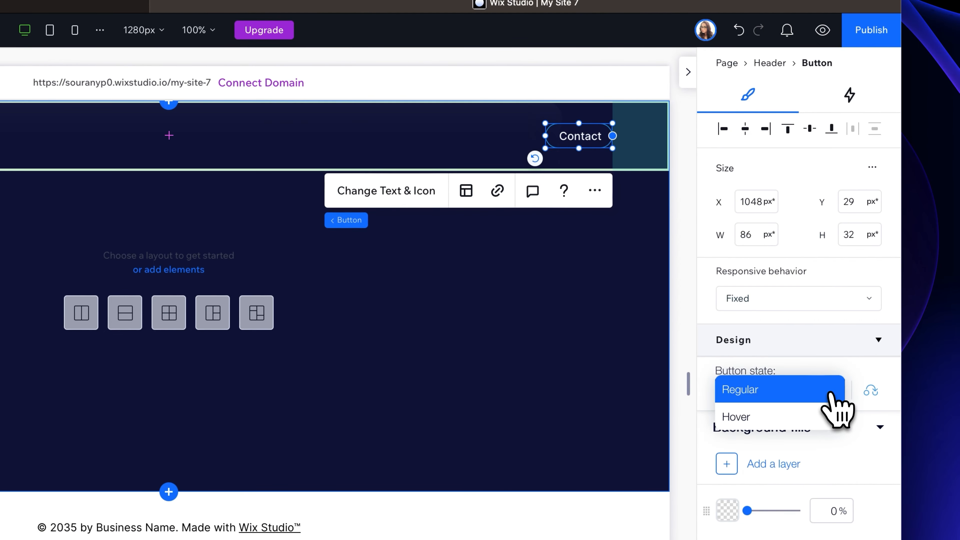
pyautogui.click(784, 417)
pyautogui.click(727, 509)
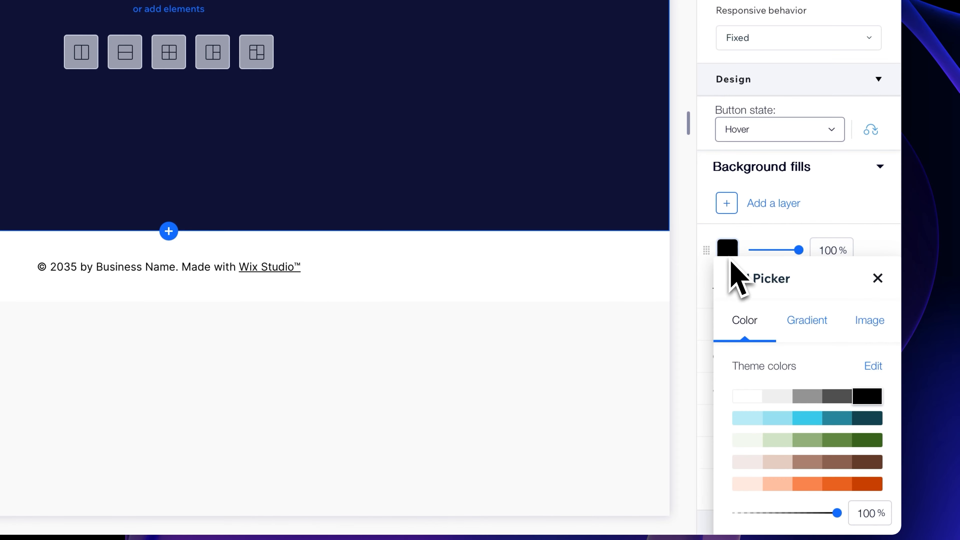
pyautogui.click(744, 396)
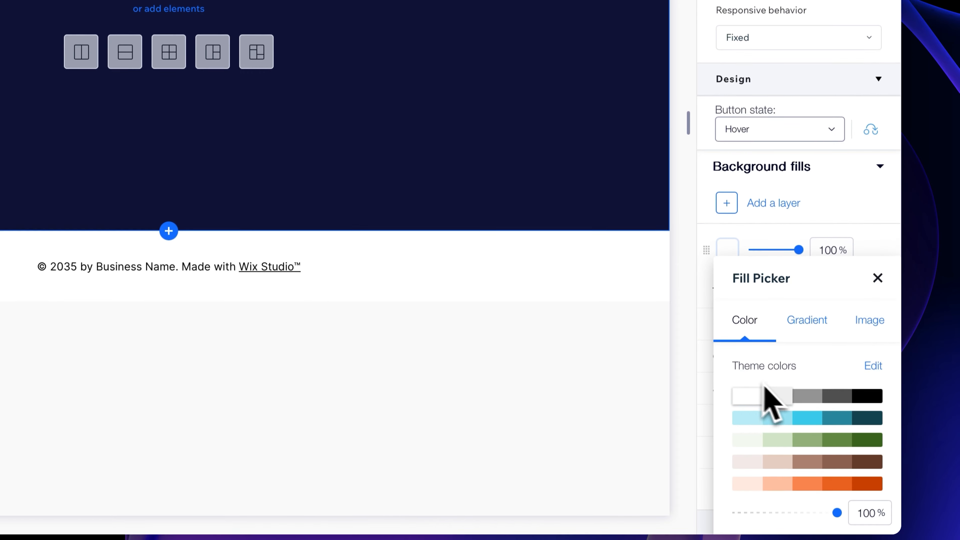
pyautogui.click(863, 513)
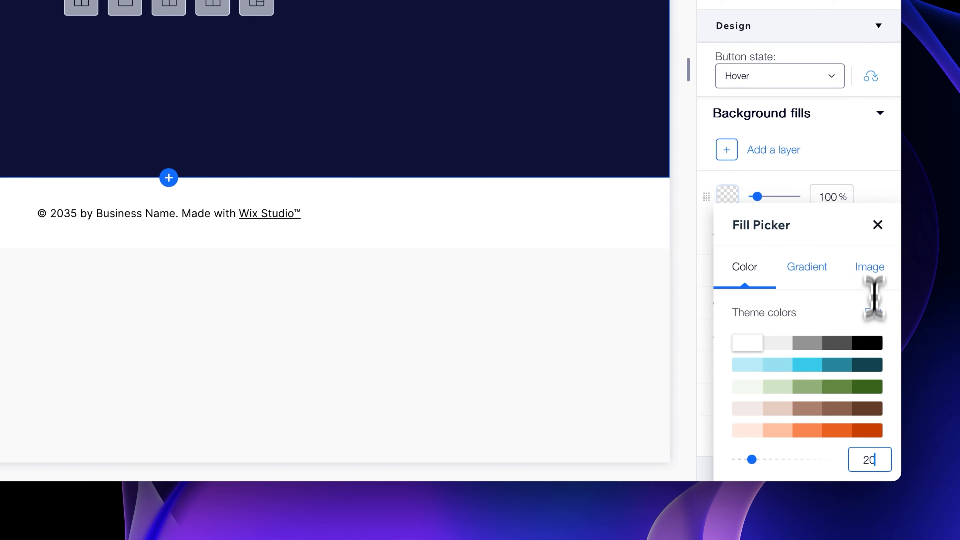
pyautogui.click(877, 225)
# - Check the text settings and text color of the Contact button's hover state
pyautogui.click(873, 239)
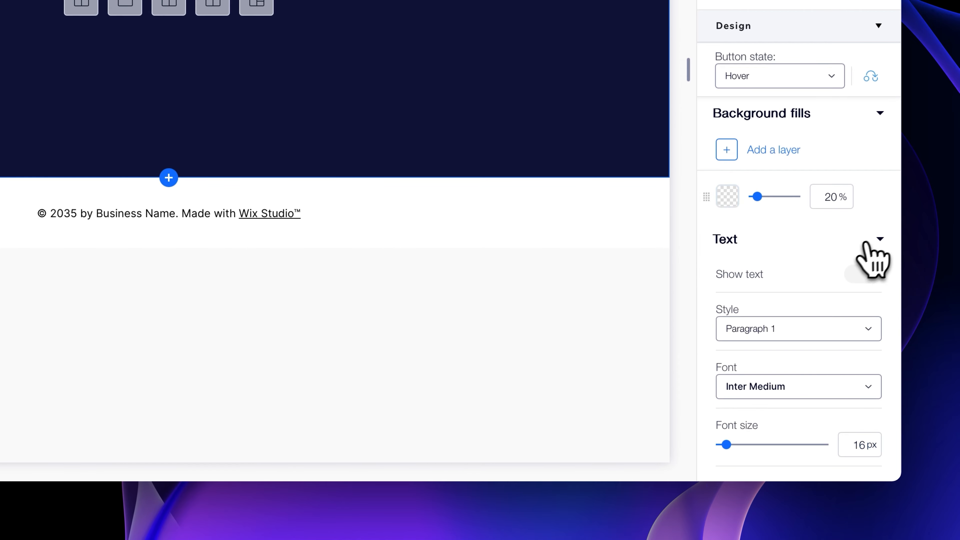
pyautogui.scroll(-5, 793, 295)
pyautogui.scroll(-2, 788, 278)
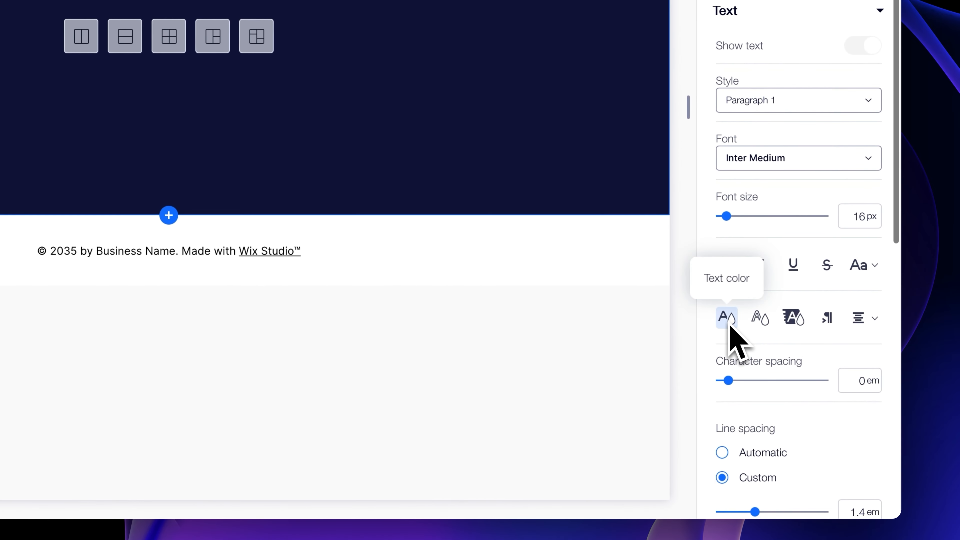
pyautogui.click(726, 318)
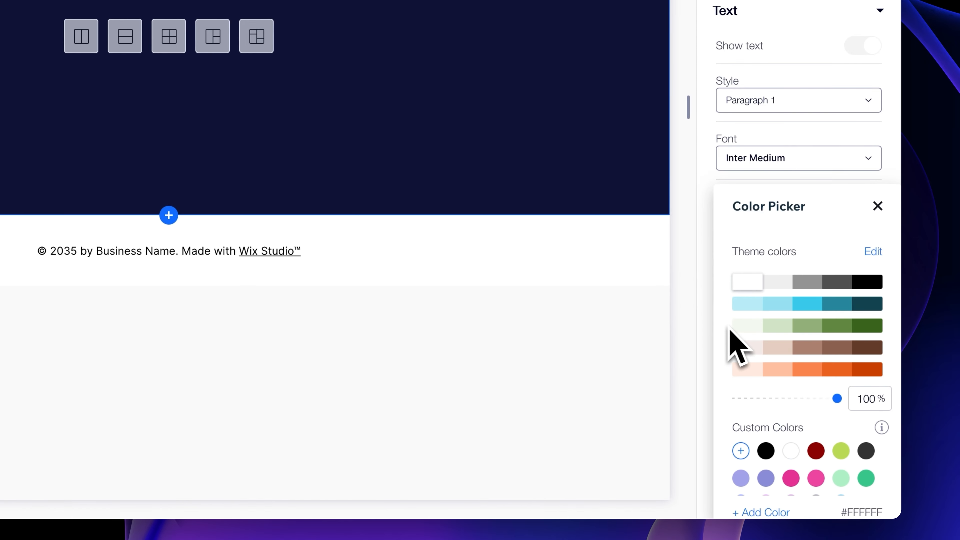
pyautogui.click(877, 206)
pyautogui.scroll(-6, 791, 303)
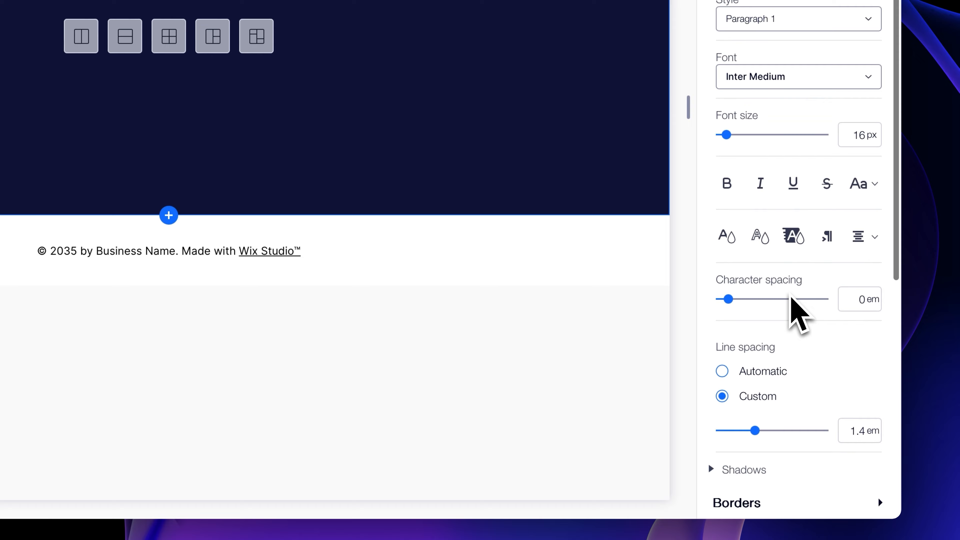
# - Set the Contact button's hover-state border to 1 px in theme white at 10% opacity
pyautogui.click(750, 318)
pyautogui.click(790, 368)
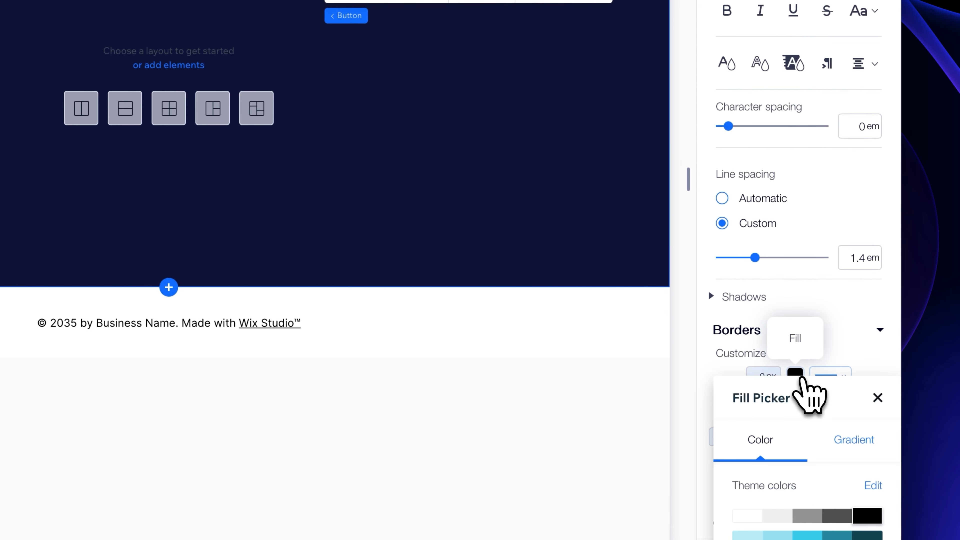
pyautogui.moveTo(784, 398); pyautogui.dragTo(654, 204)
pyautogui.click(638, 277)
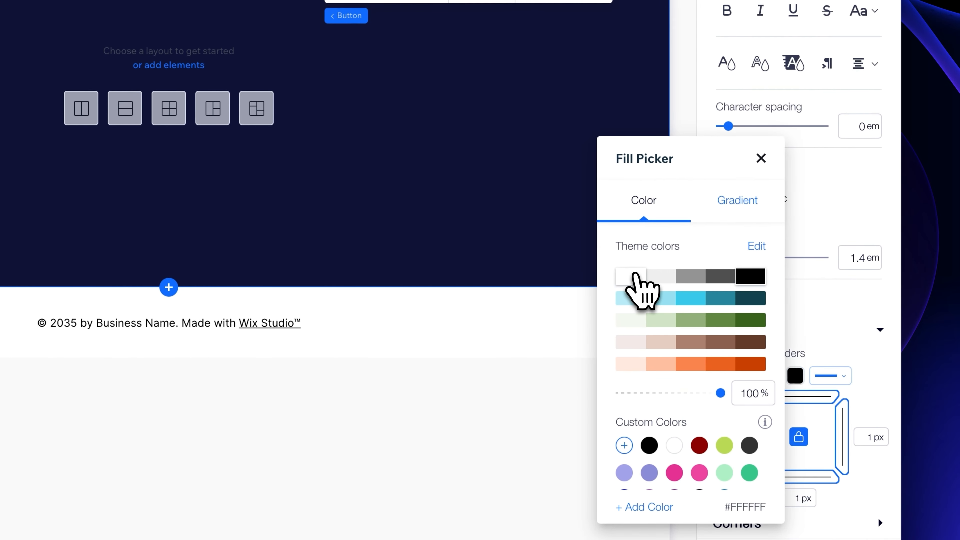
pyautogui.click(752, 393)
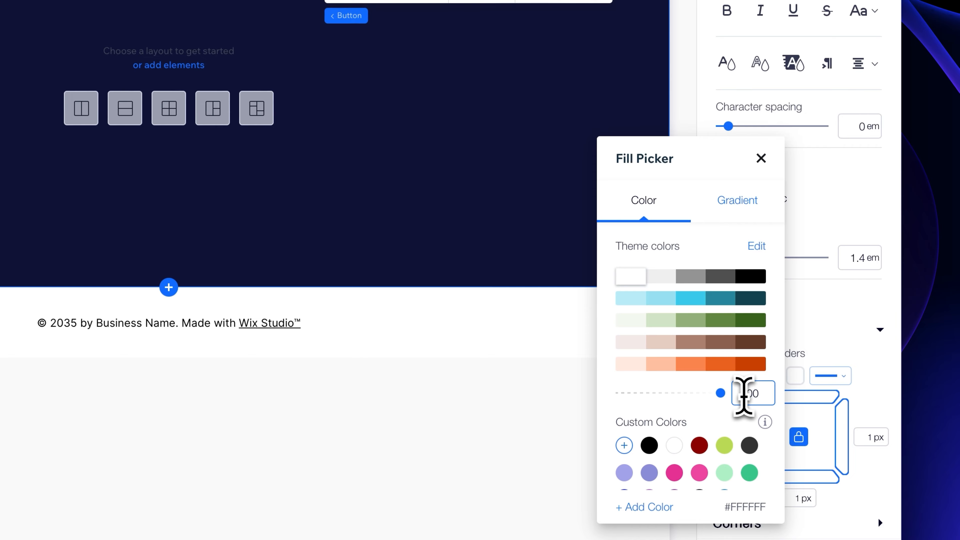
pyautogui.write('10')
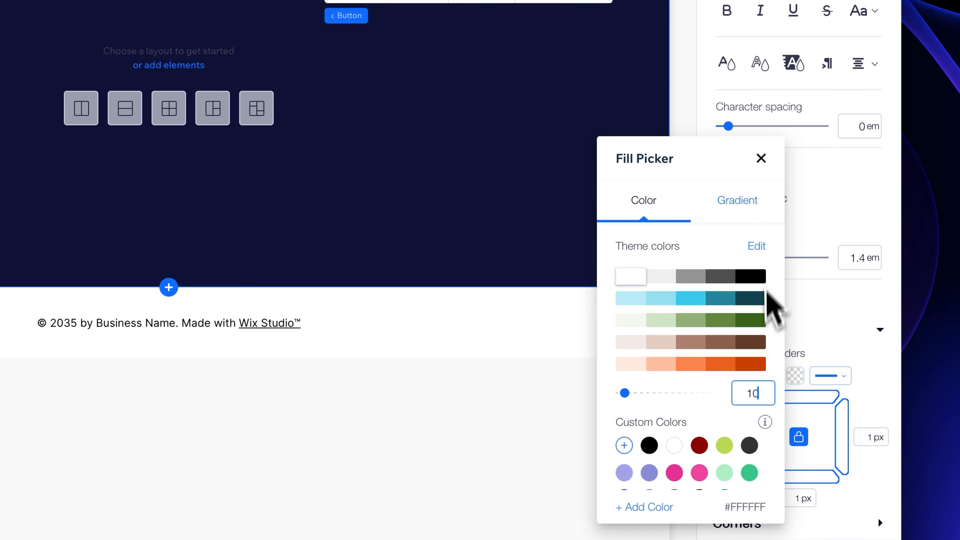
pyautogui.click(761, 158)
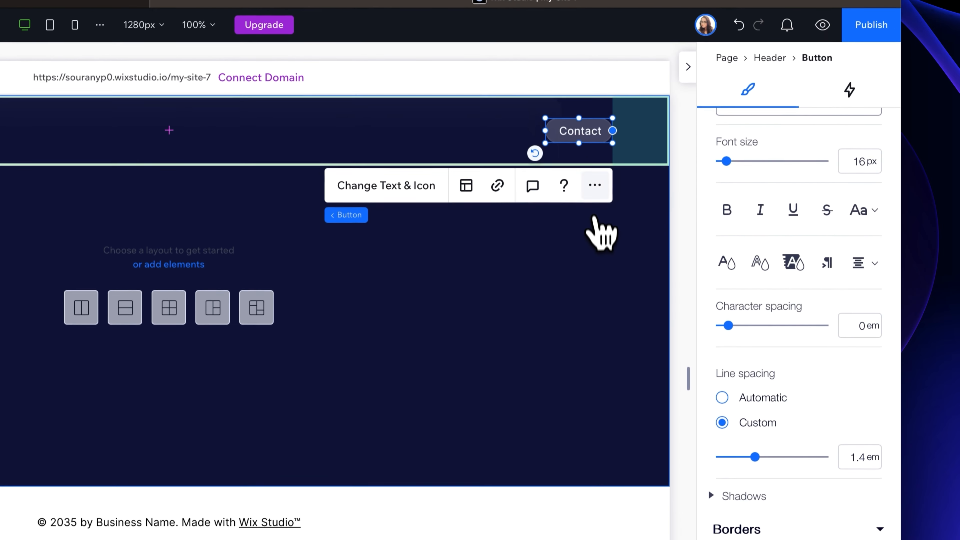
# - Save the Contact button as an asset named button1 in the buttons library
pyautogui.rightClick(578, 144)
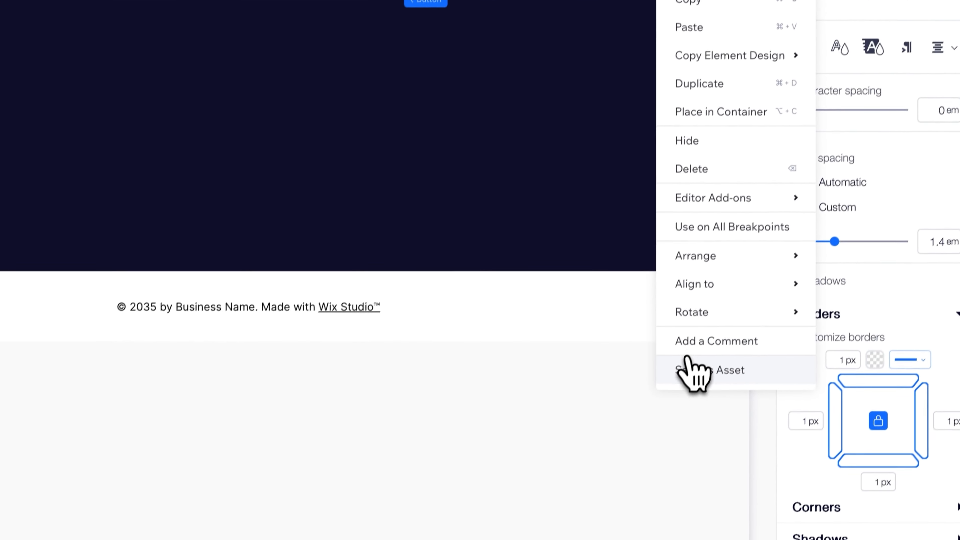
pyautogui.click(692, 369)
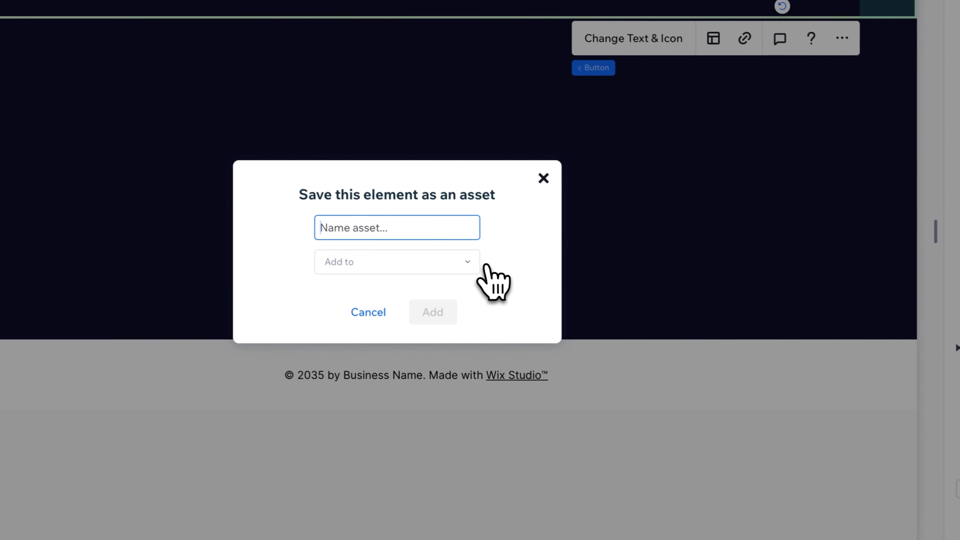
pyautogui.write('button1')
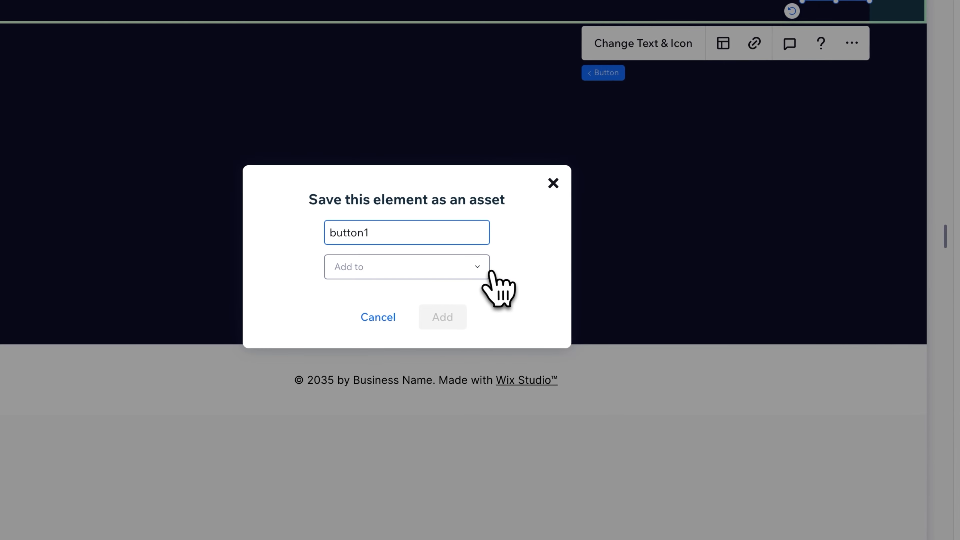
pyautogui.click(486, 269)
pyautogui.click(357, 350)
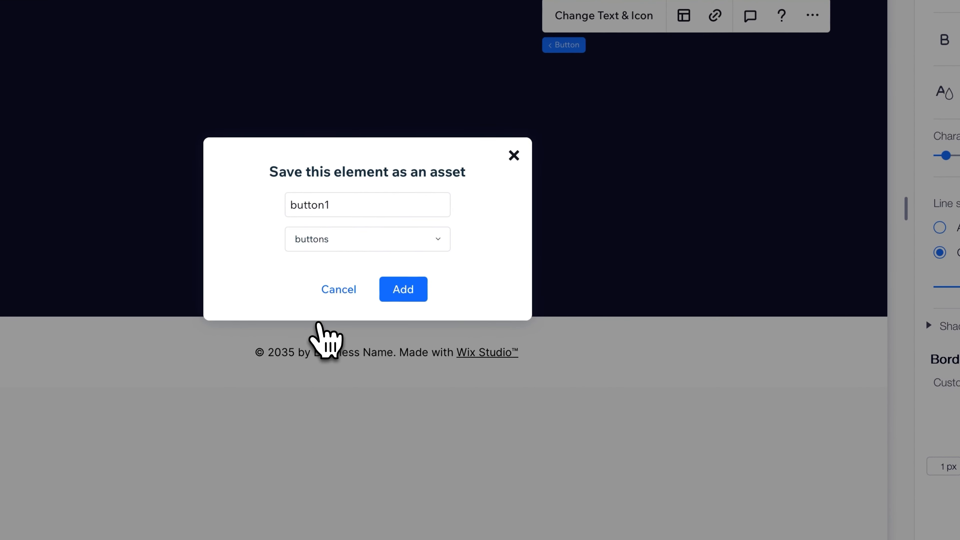
pyautogui.click(401, 290)
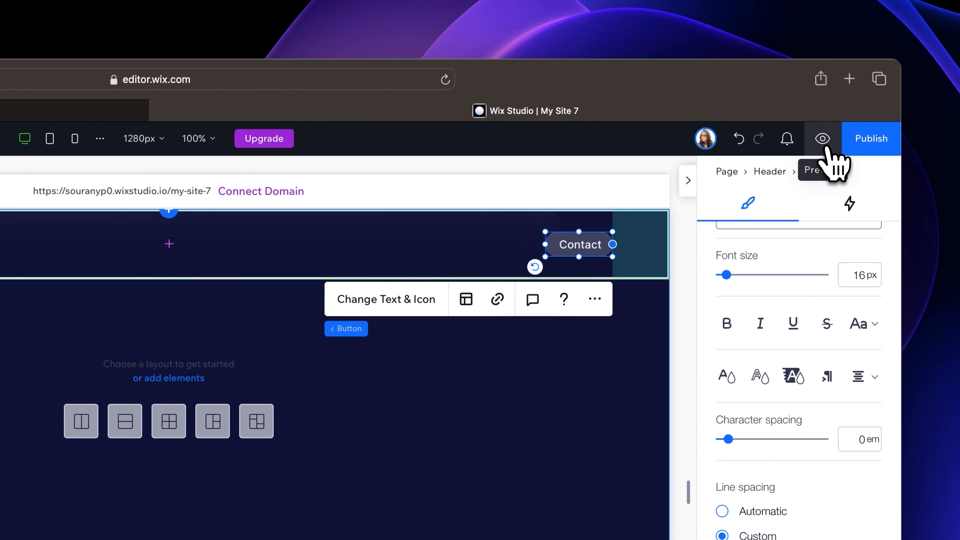
# - Preview the site to check the header and the Contact button, and return to editing
pyautogui.click(824, 144)
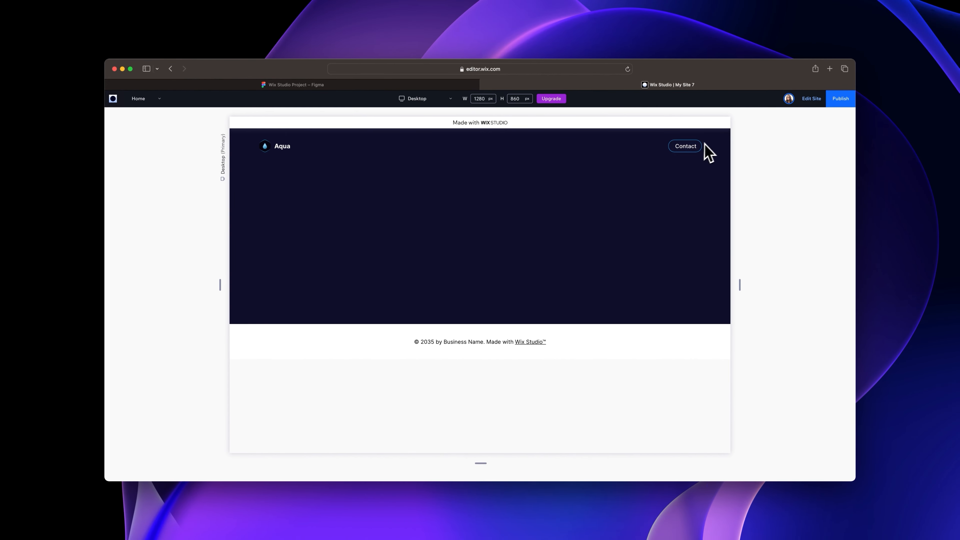
pyautogui.click(812, 99)
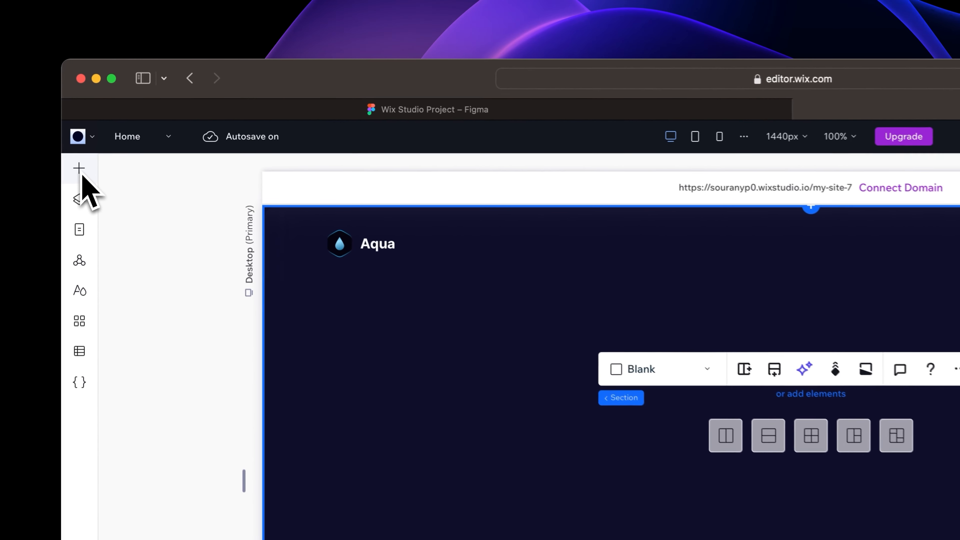
# - Add the horizontal menu with the light rounded container (Programs, Shows, Events, Learn) to the middle of the header
pyautogui.click(113, 115)
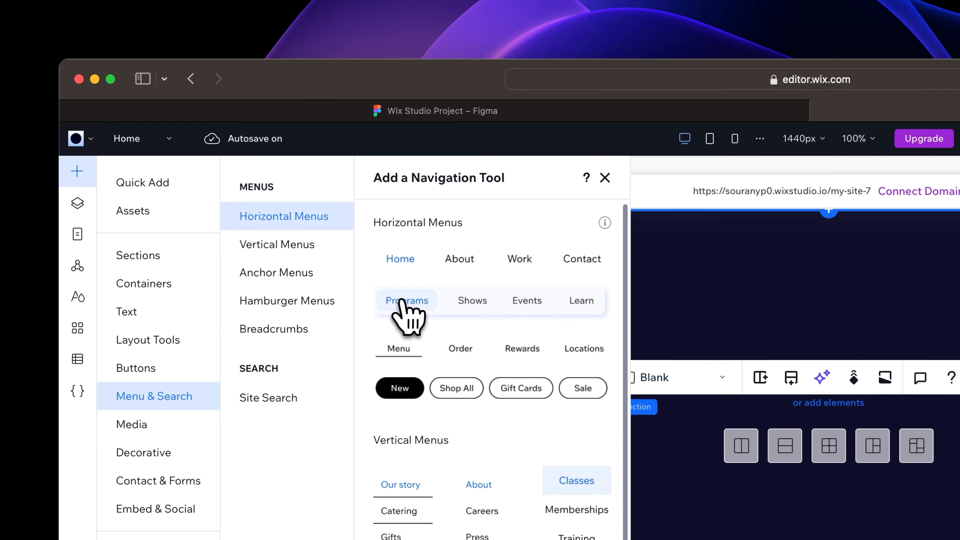
pyautogui.moveTo(398, 302); pyautogui.dragTo(831, 246)
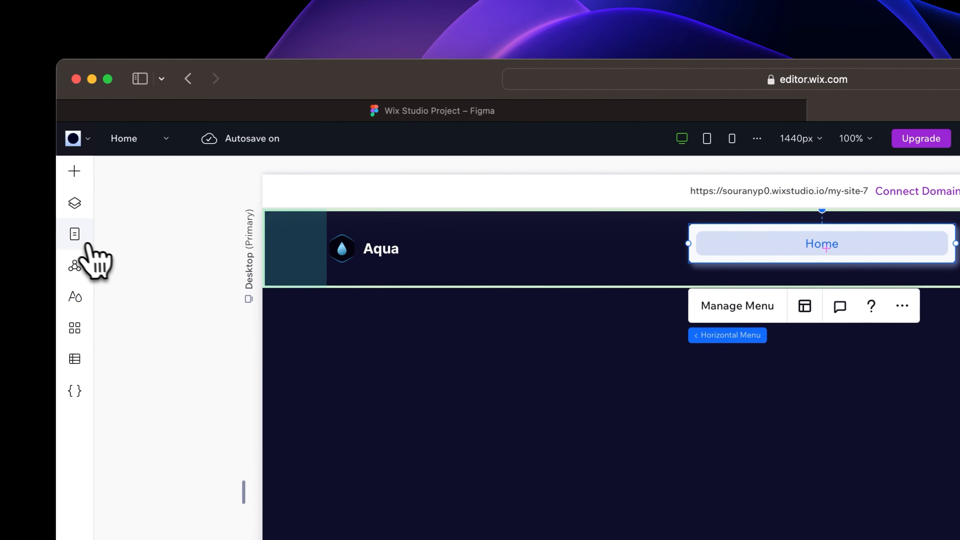
# - Add three new main pages to the site named AboutUs, Products and News
pyautogui.click(77, 236)
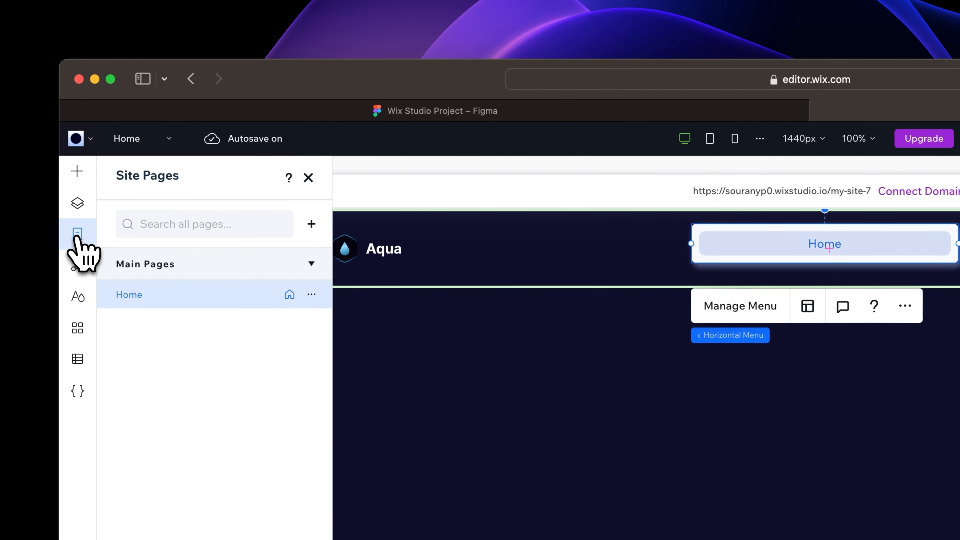
pyautogui.click(311, 223)
pyautogui.click(361, 289)
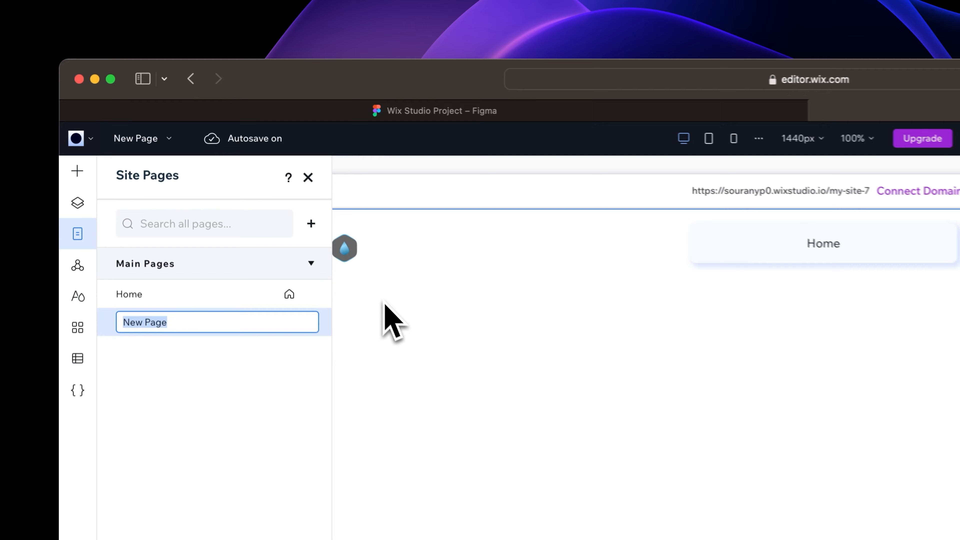
pyautogui.write('AboutUs')
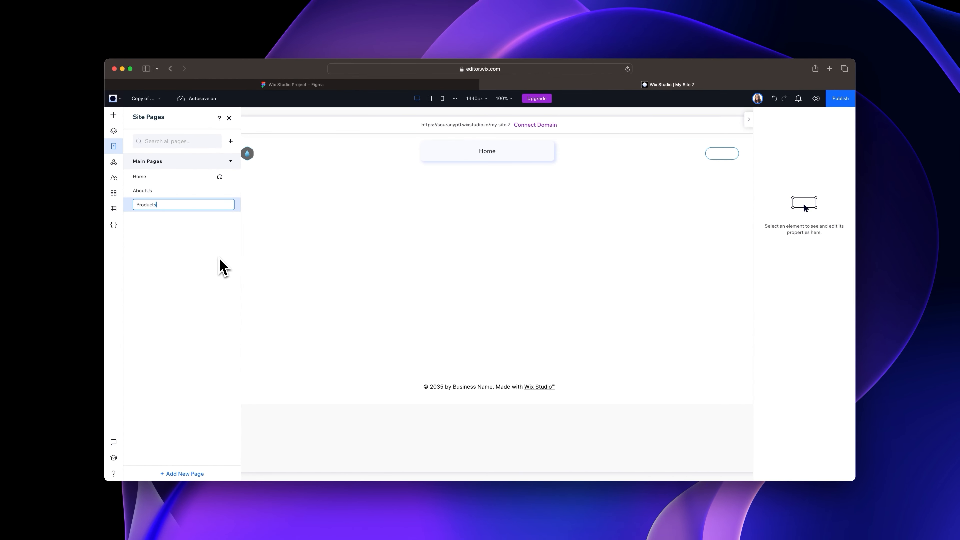
pyautogui.press('Return')
pyautogui.write('News')
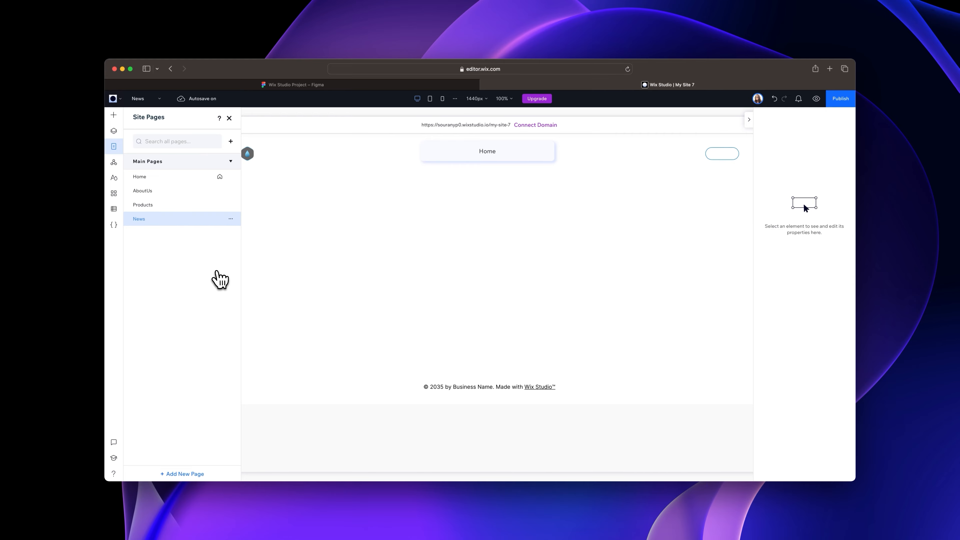
# - Return to the Home page and add all main pages, including AboutUs, Products and News, to the header's horizontal menu
pyautogui.click(142, 177)
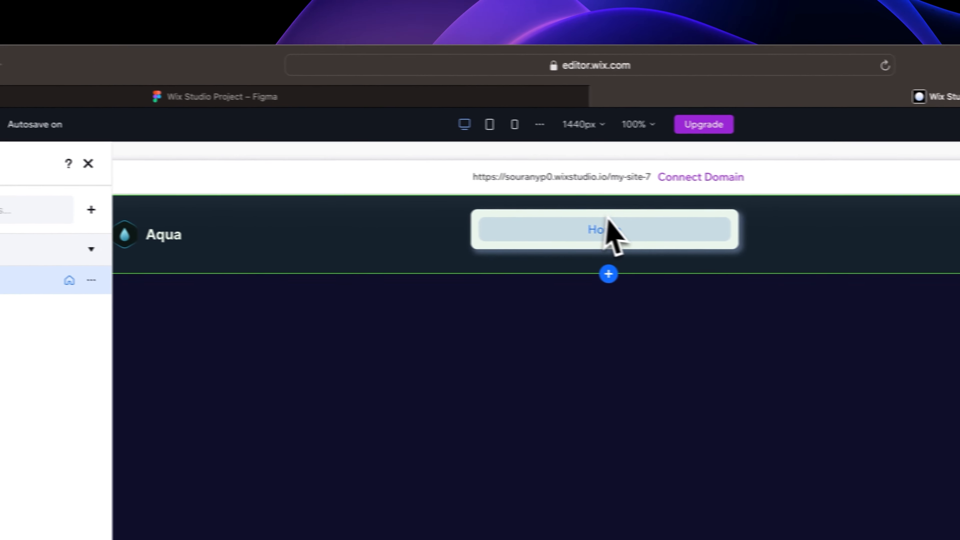
pyautogui.click(833, 238)
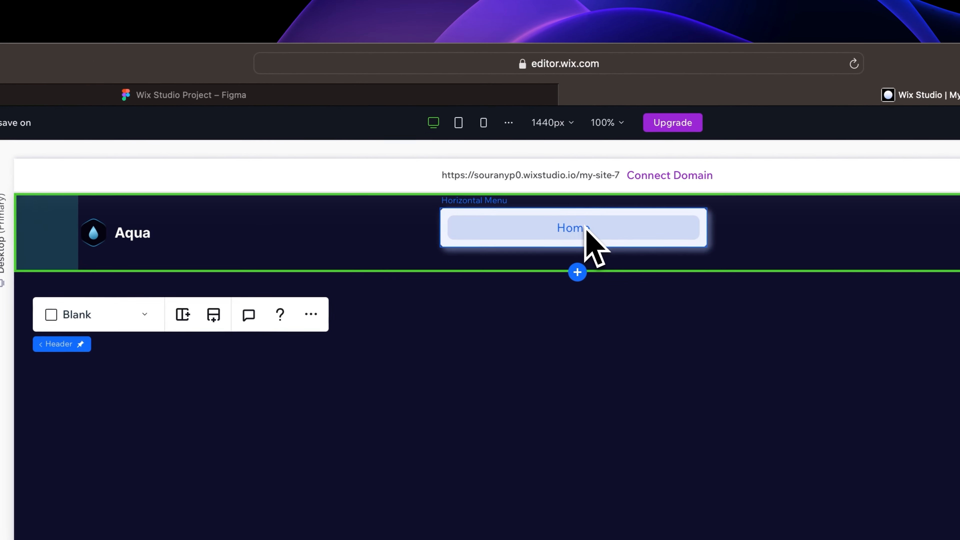
pyautogui.click(901, 245)
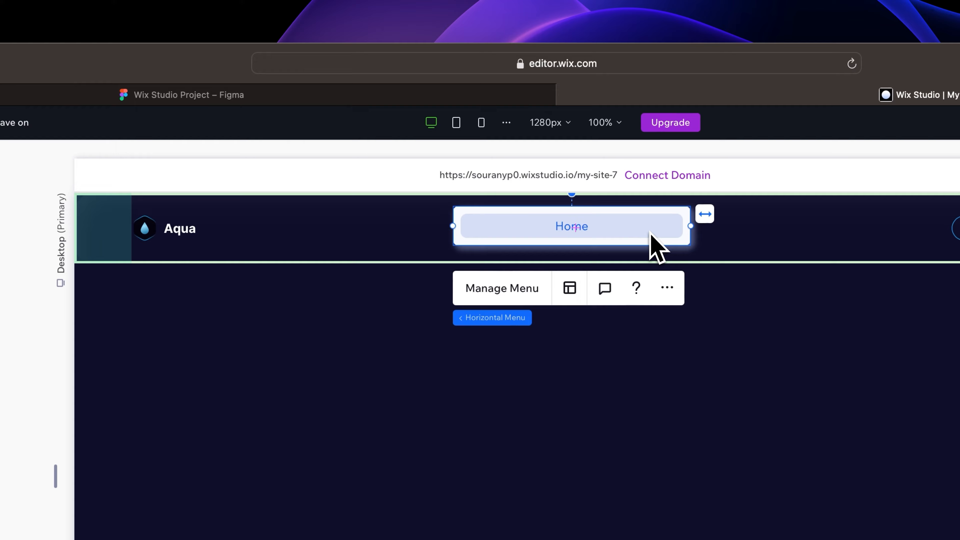
pyautogui.click(529, 294)
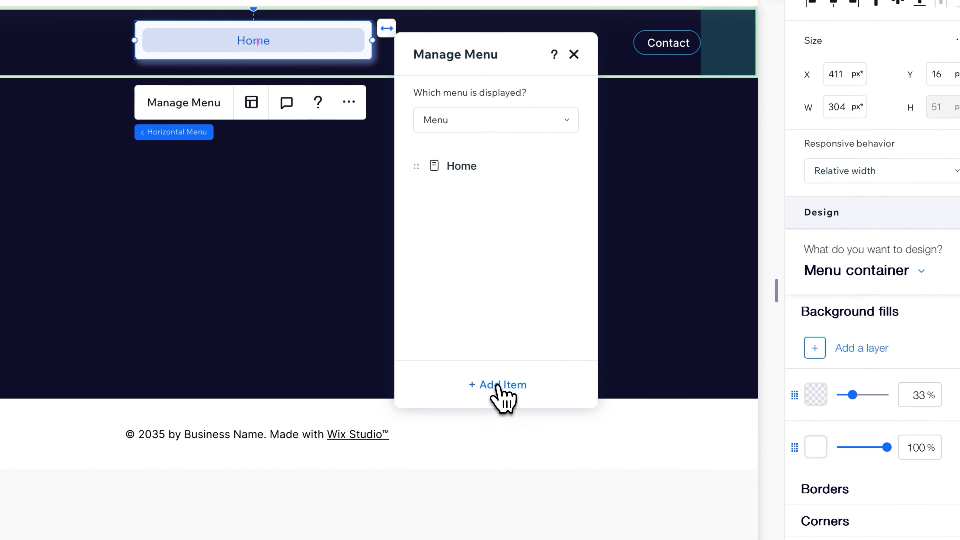
pyautogui.click(498, 386)
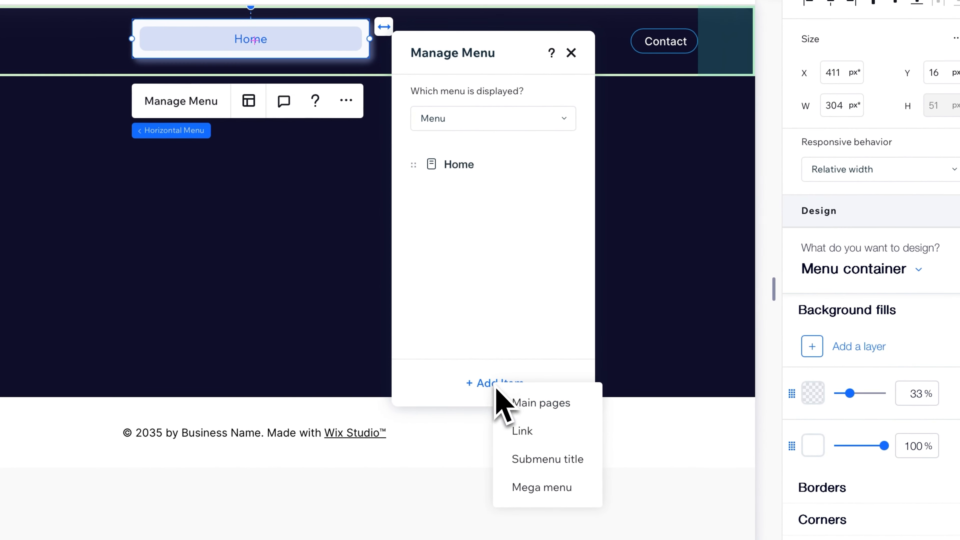
pyautogui.click(518, 401)
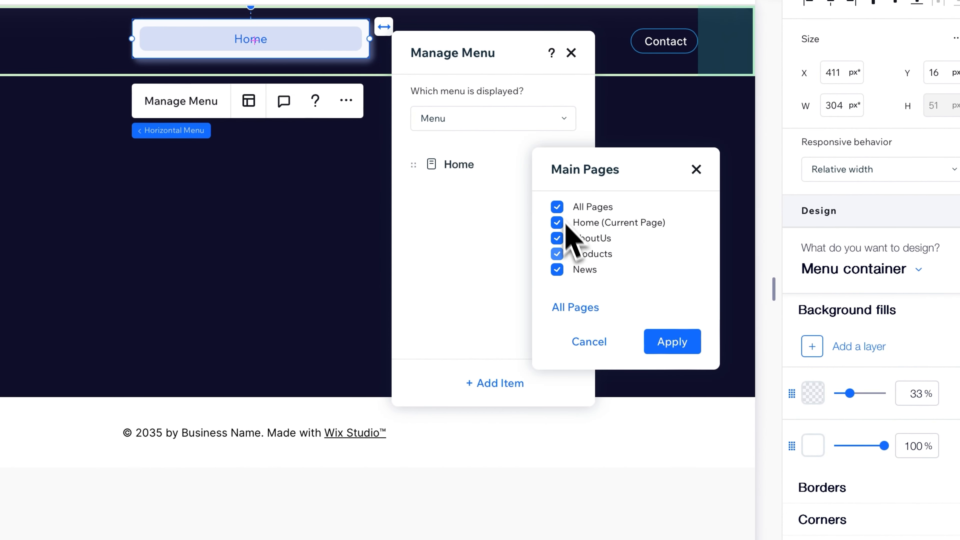
pyautogui.click(671, 344)
pyautogui.click(571, 53)
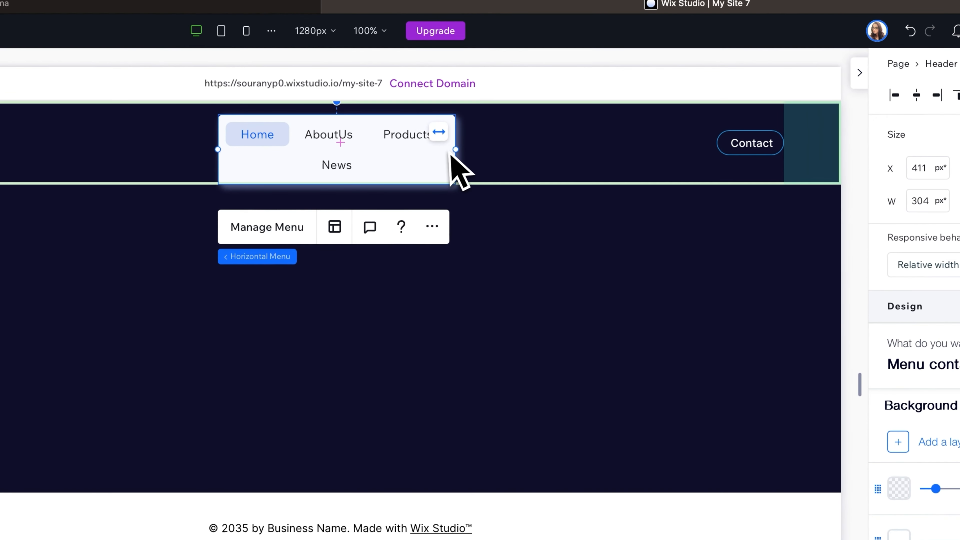
# - Widen the horizontal menu to about 401 px and set the horizontal spacing between its items to 10 px
pyautogui.moveTo(454, 150); pyautogui.dragTo(534, 155)
pyautogui.click(336, 197)
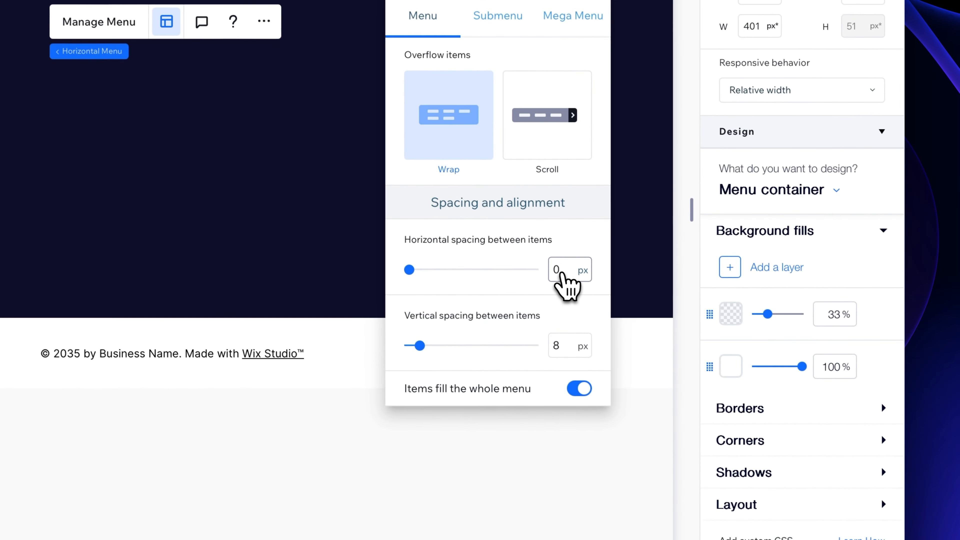
pyautogui.click(735, 448)
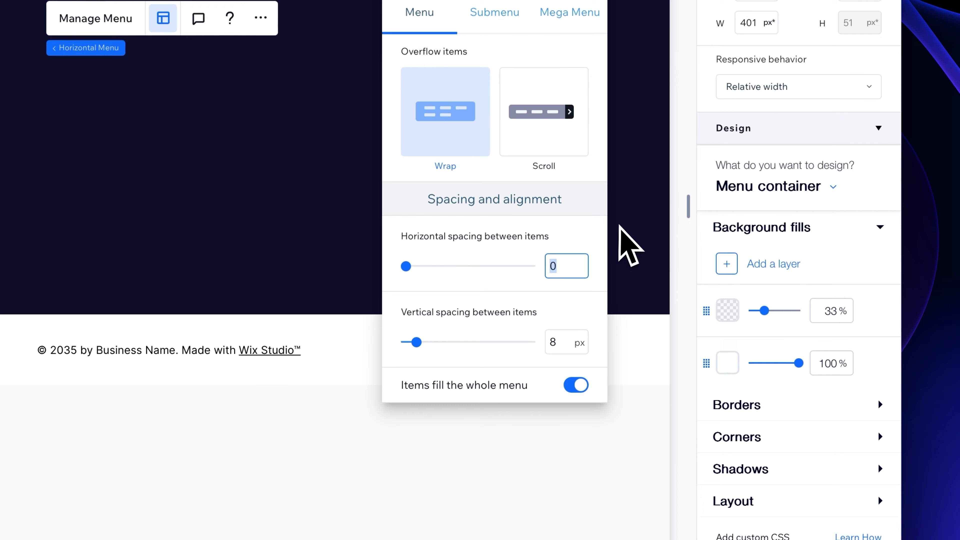
pyautogui.write('10')
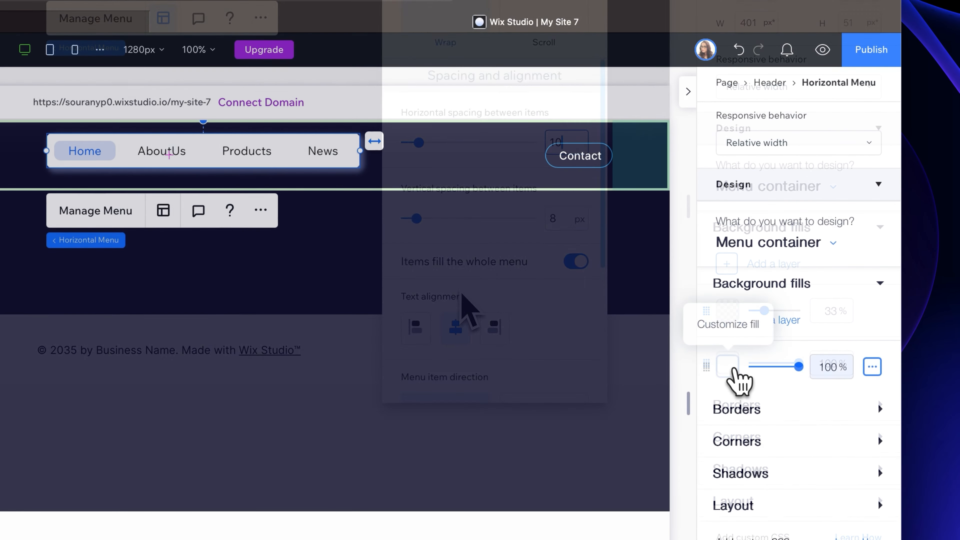
# - Set the menu container's background to a single black fill layer at 18% opacity
pyautogui.click(727, 363)
pyautogui.click(868, 387)
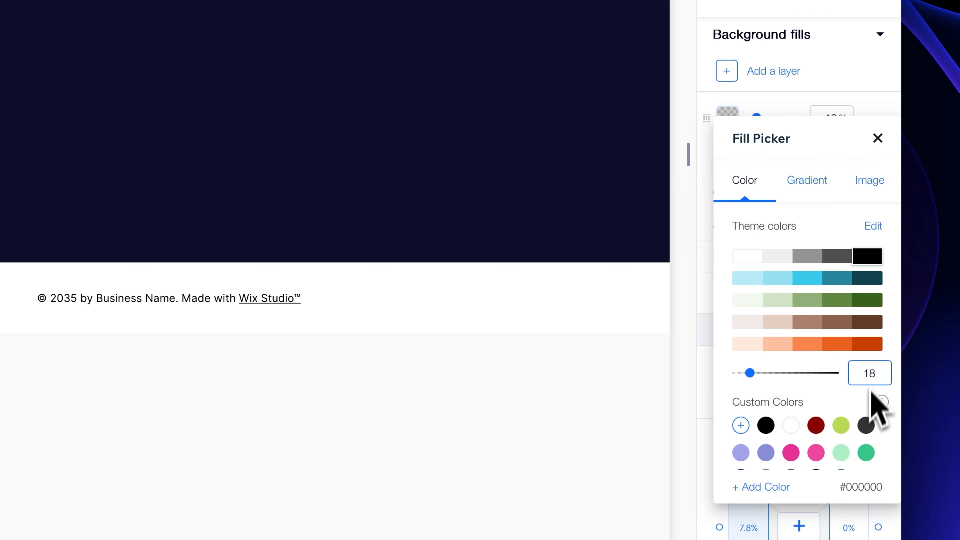
pyautogui.click(883, 147)
# - Give the menu container a 1 px border in theme white at 10% opacity
pyautogui.click(758, 163)
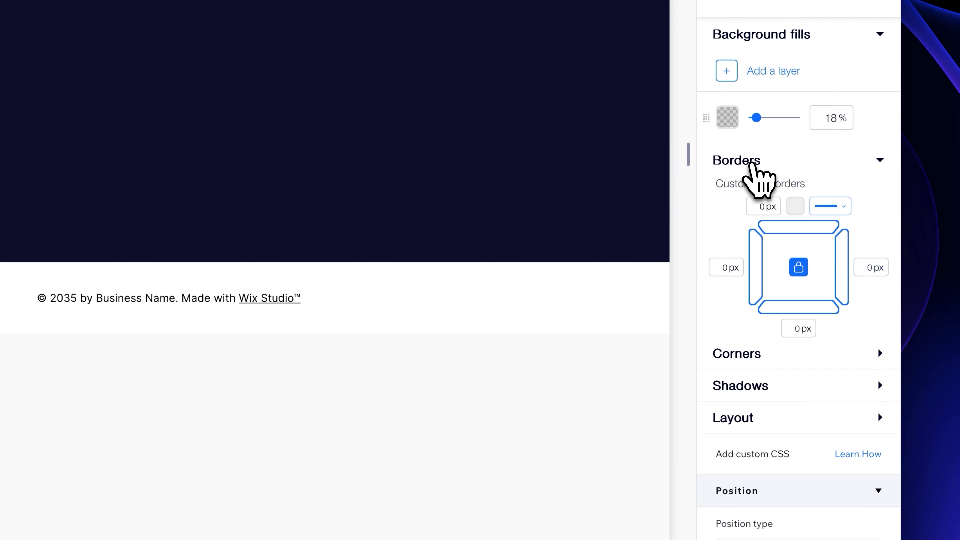
pyautogui.click(795, 206)
pyautogui.click(747, 348)
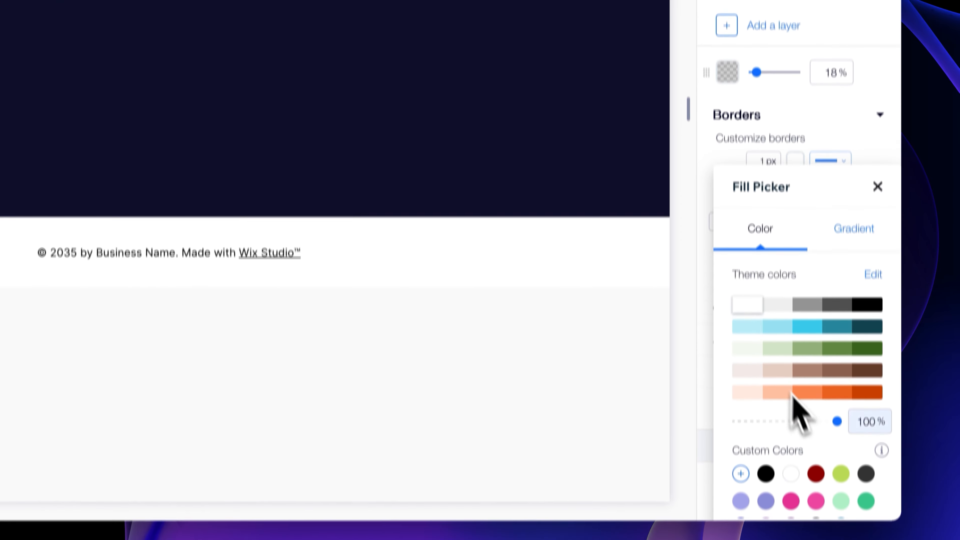
pyautogui.moveTo(856, 383); pyautogui.dragTo(883, 387)
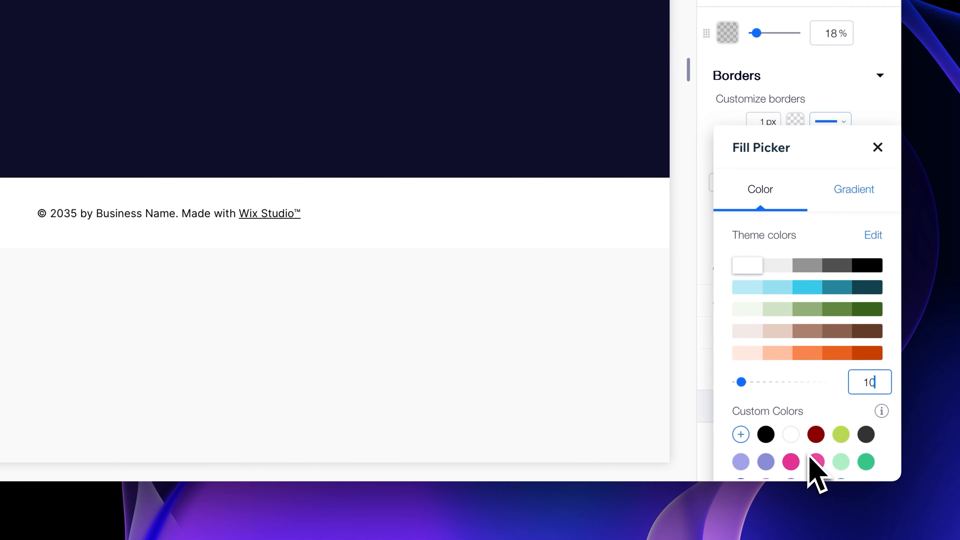
pyautogui.click(877, 148)
# - Round all corners of the menu container to a 40 px radius and open its shadow settings
pyautogui.scroll(-3, 840, 169)
pyautogui.click(741, 168)
pyautogui.click(733, 212)
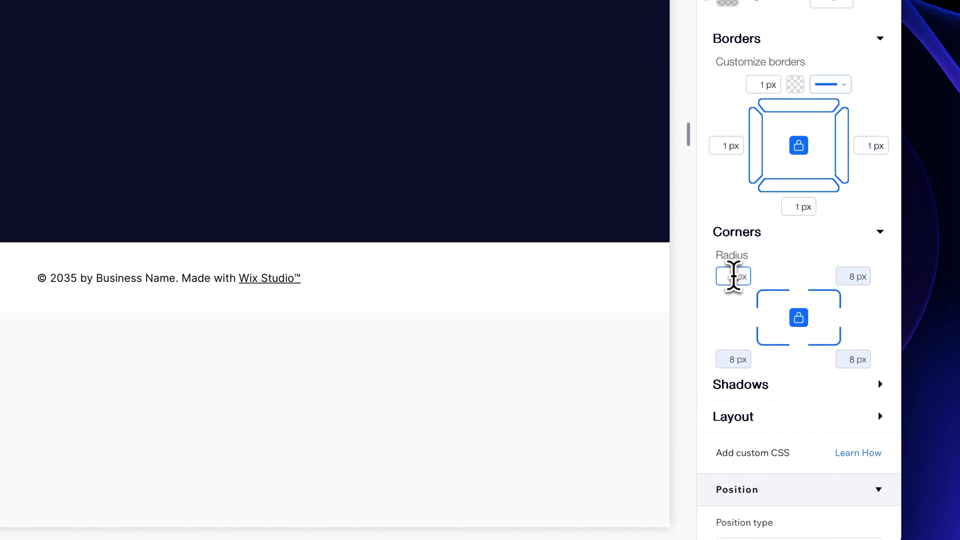
pyautogui.write('40')
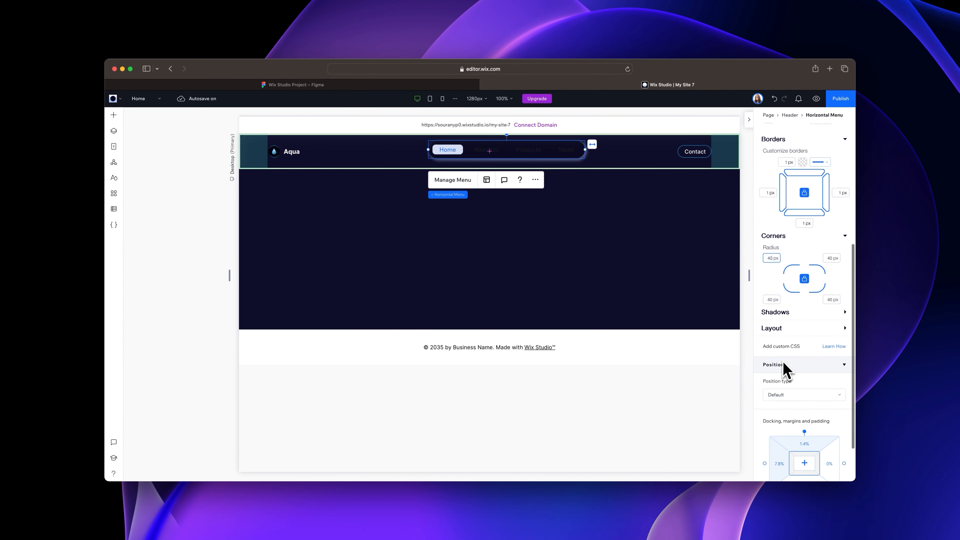
pyautogui.click(785, 311)
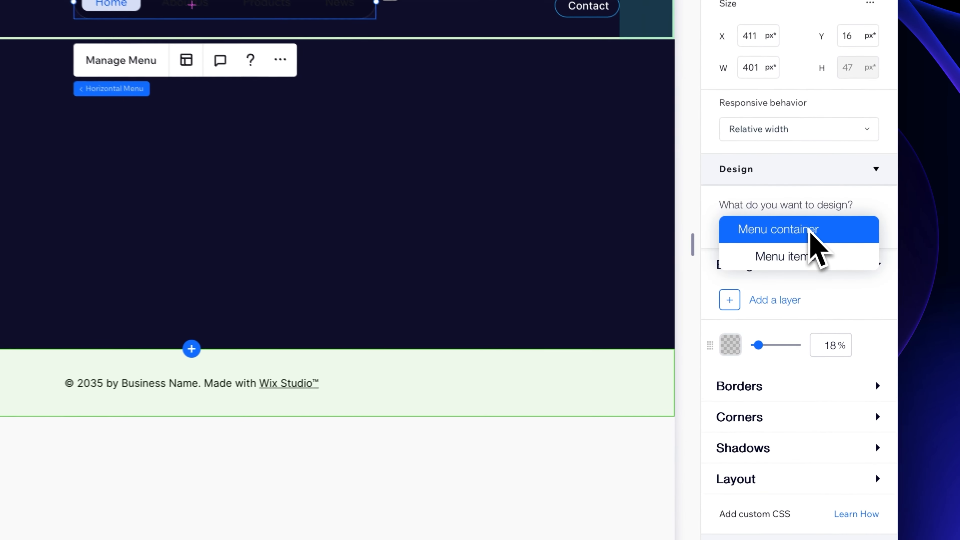
# - Set the regular-state menu item text to the Inter Medium font at 14 px
pyautogui.click(785, 254)
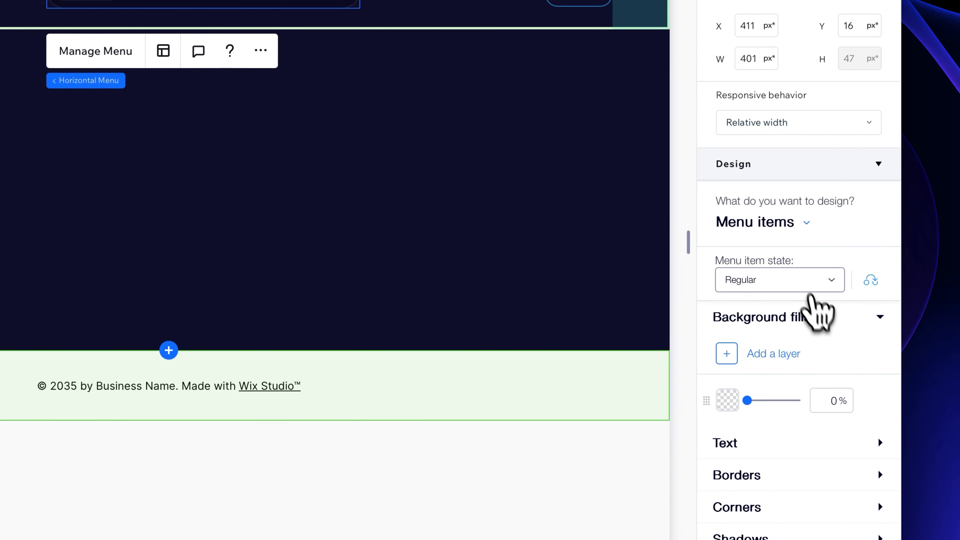
pyautogui.scroll(-4, 816, 310)
pyautogui.click(863, 301)
pyautogui.scroll(-5, 846, 378)
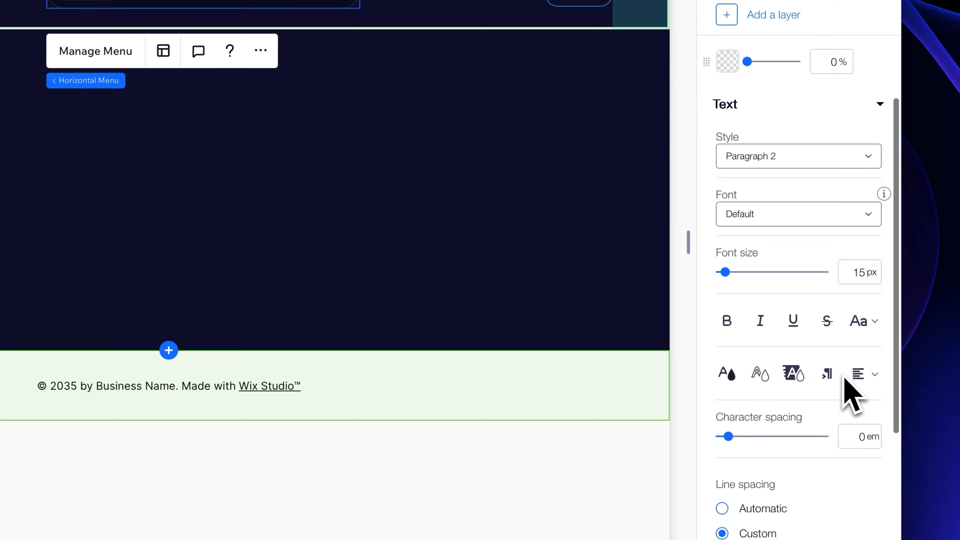
pyautogui.click(869, 214)
pyautogui.scroll(-3, 825, 325)
pyautogui.click(790, 293)
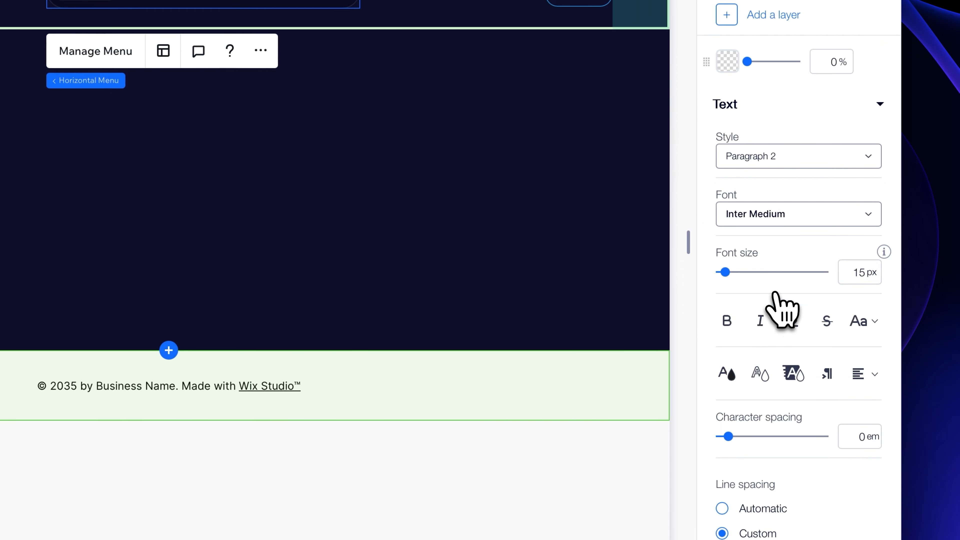
pyautogui.click(859, 272)
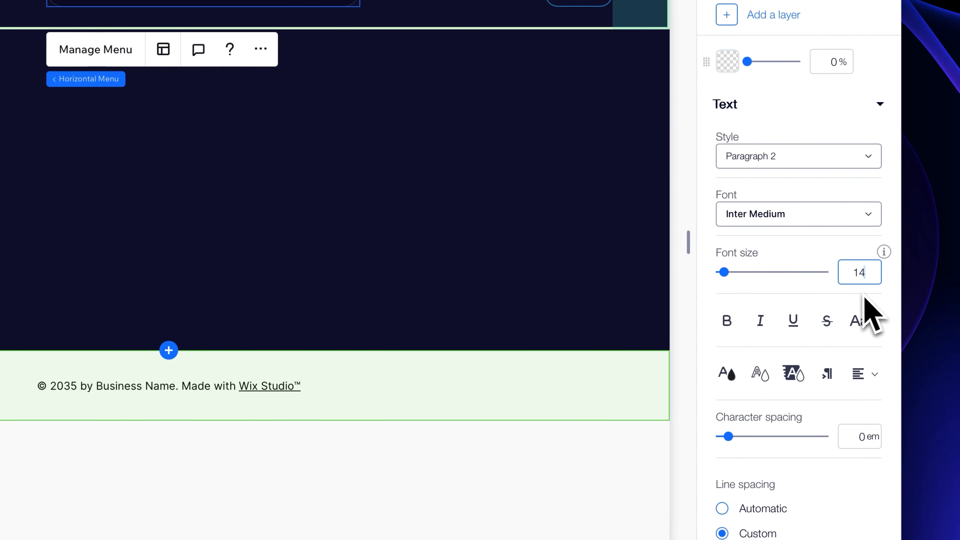
# - Set the text color of the regular-state menu items to theme white
pyautogui.click(727, 374)
pyautogui.moveTo(788, 353); pyautogui.dragTo(618, 164)
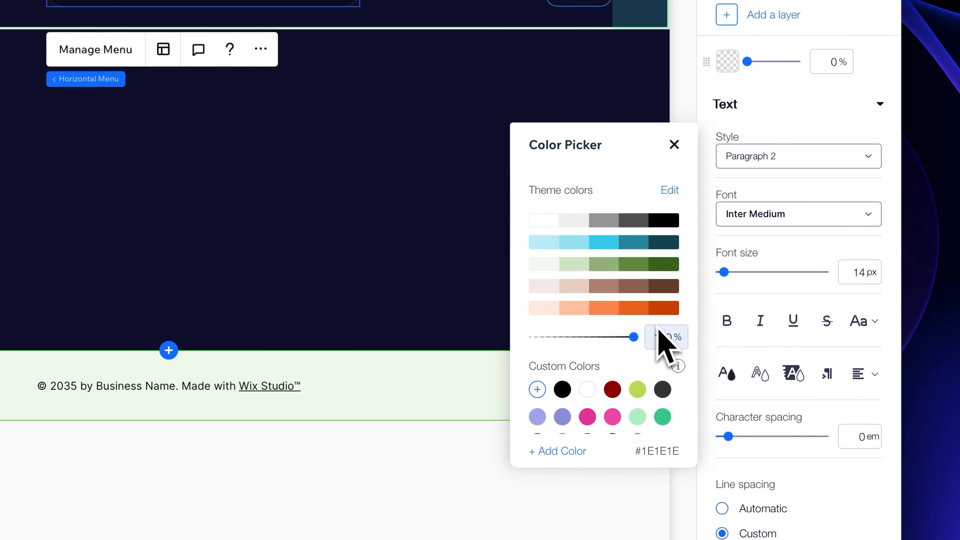
pyautogui.click(544, 220)
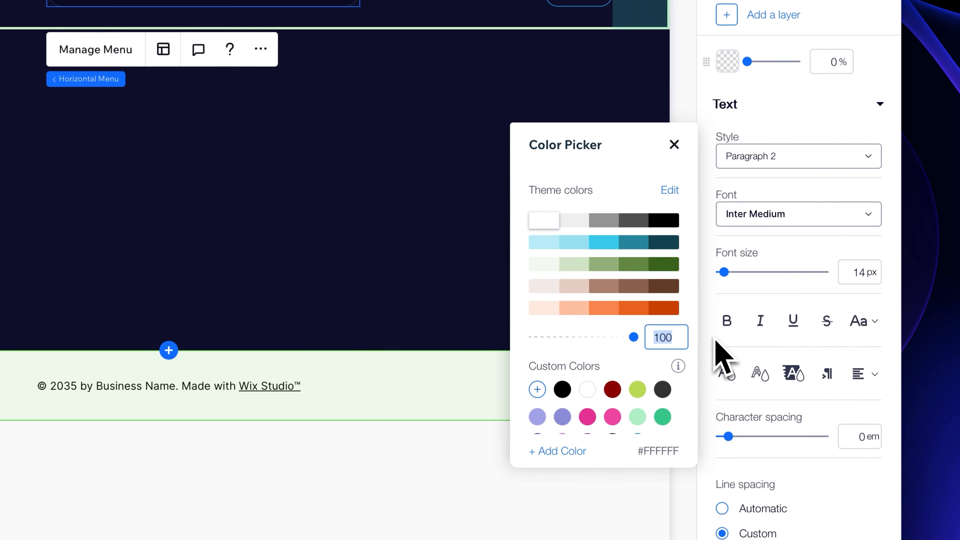
pyautogui.click(675, 146)
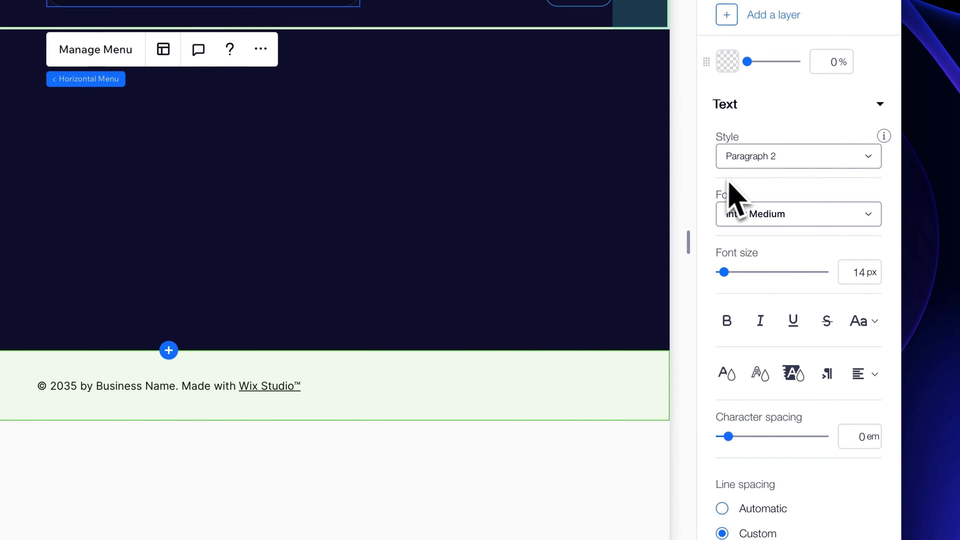
# - Set the background fill of the menu items' hover state to 20% opacity
pyautogui.scroll(5, 741, 183)
pyautogui.click(759, 181)
pyautogui.click(739, 217)
pyautogui.click(727, 201)
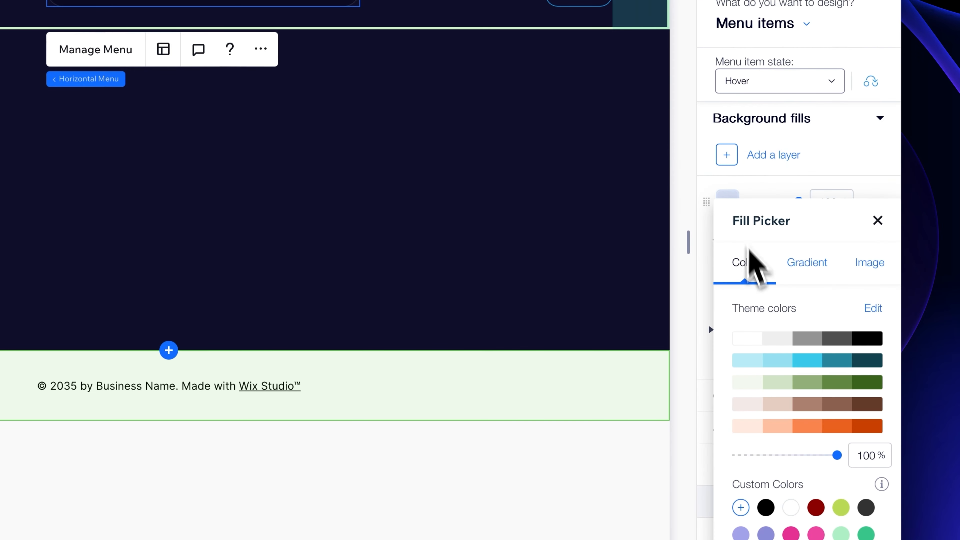
pyautogui.scroll(-2, 863, 392)
pyautogui.doubleClick(879, 375)
pyautogui.write('20')
pyautogui.click(877, 142)
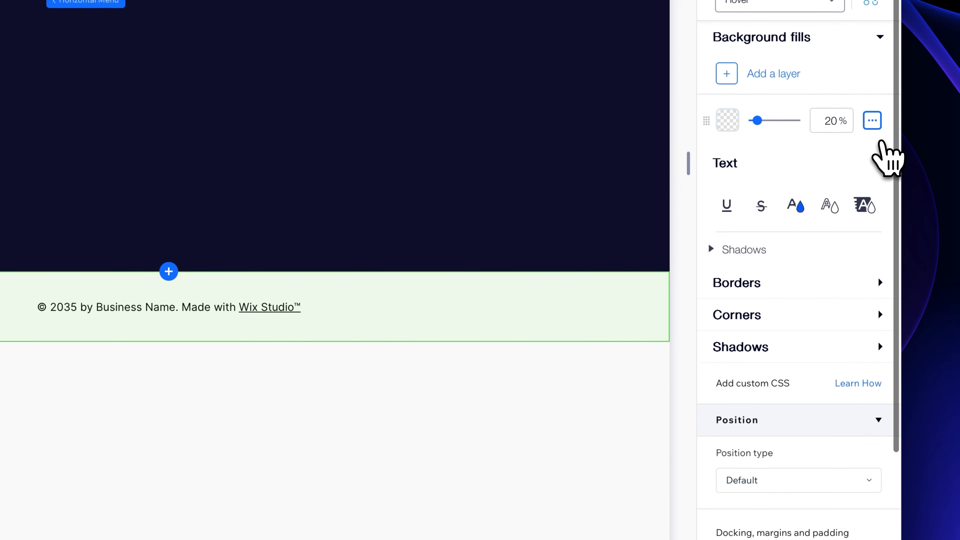
# - Set the menu items' hover text color to theme white and round all their corners to a 15 px radius
pyautogui.click(795, 205)
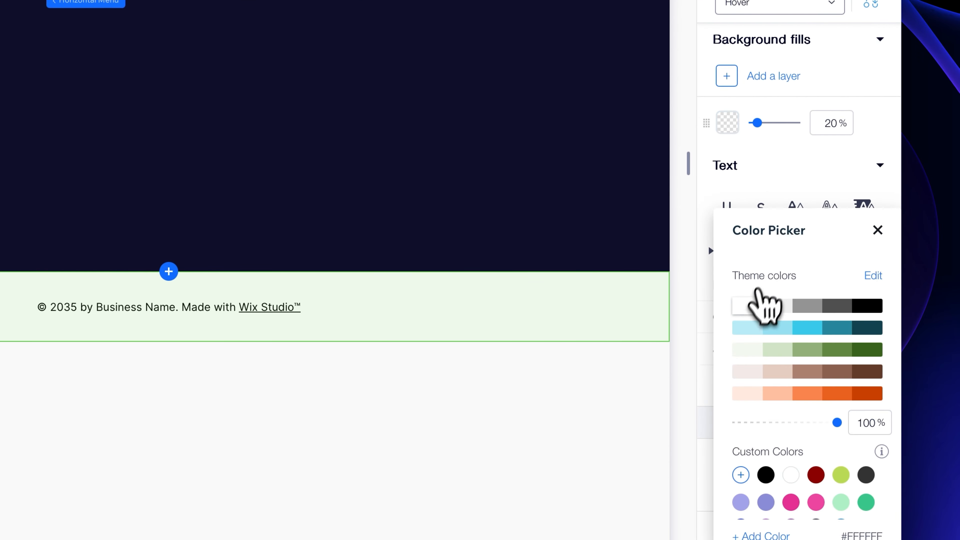
pyautogui.click(878, 230)
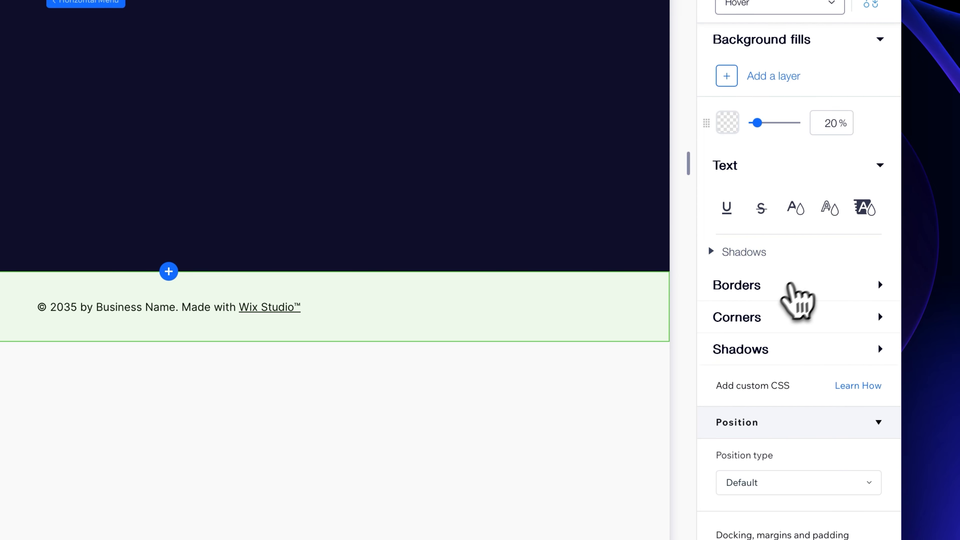
pyautogui.click(752, 317)
pyautogui.scroll(-2, 755, 340)
pyautogui.click(731, 270)
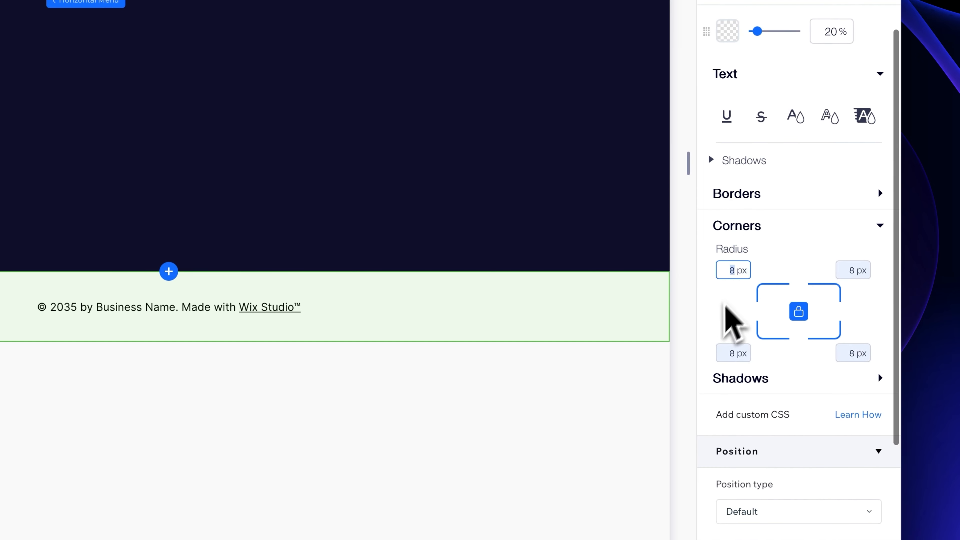
pyautogui.write('15')
# - Set the text color of the menu items' Current page state to theme white
pyautogui.scroll(3, 782, 278)
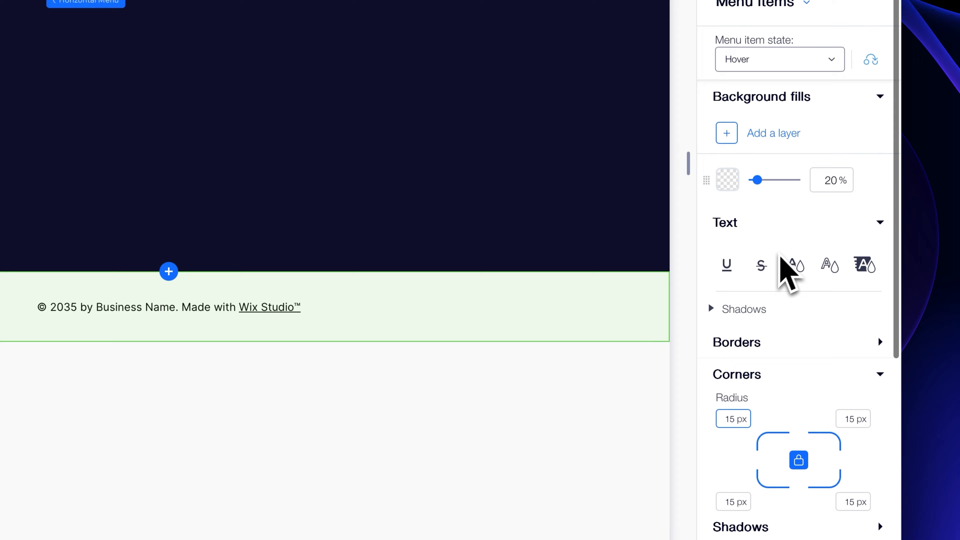
pyautogui.scroll(3, 781, 256)
pyautogui.click(834, 188)
pyautogui.click(720, 214)
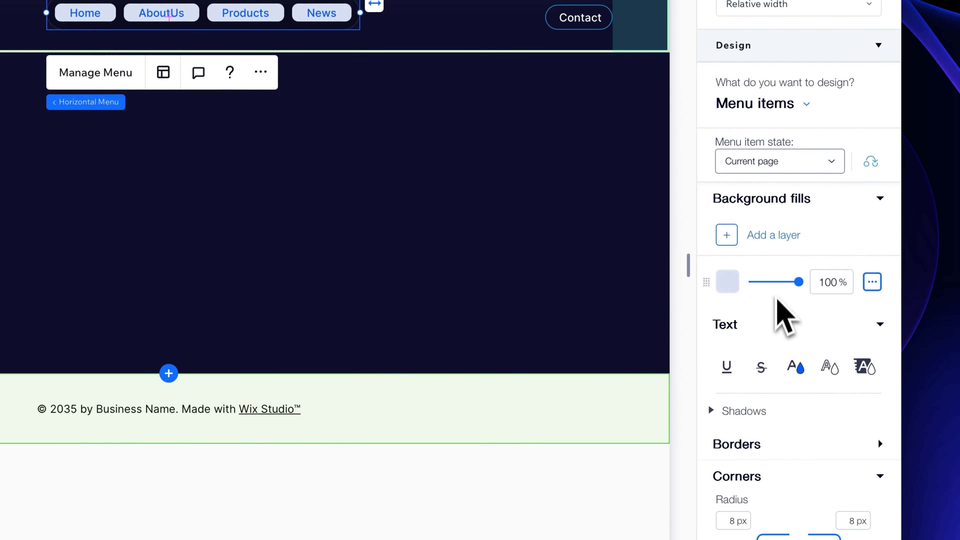
pyautogui.scroll(-2, 779, 302)
pyautogui.click(796, 302)
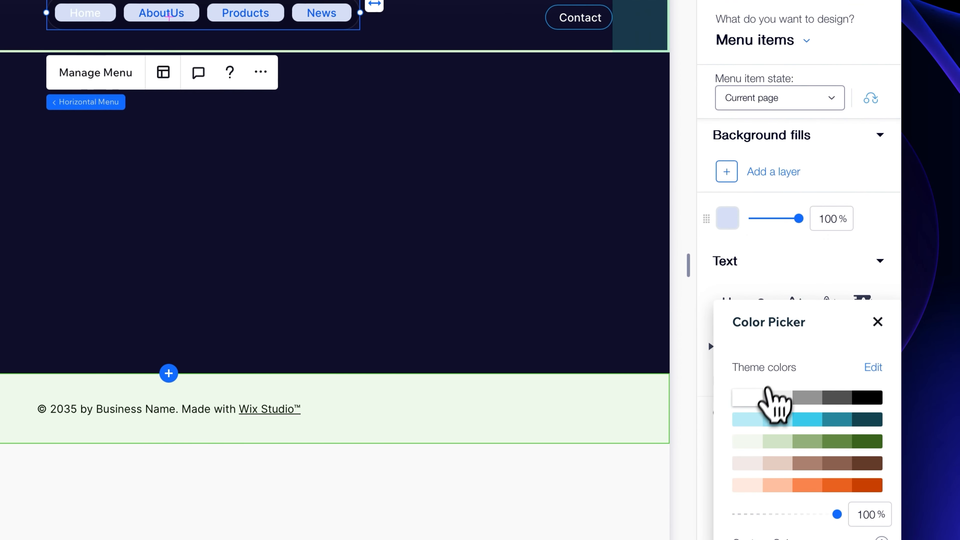
pyautogui.click(767, 394)
pyautogui.click(876, 322)
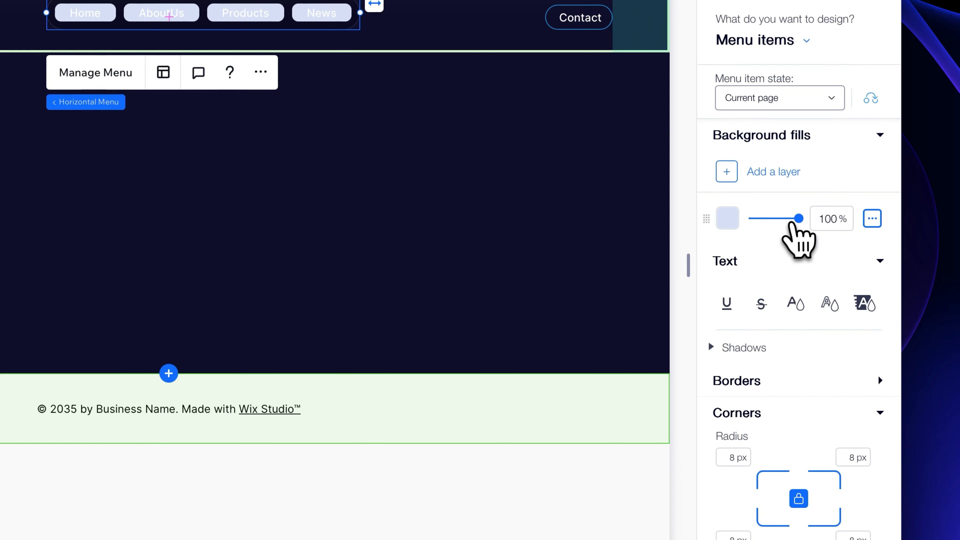
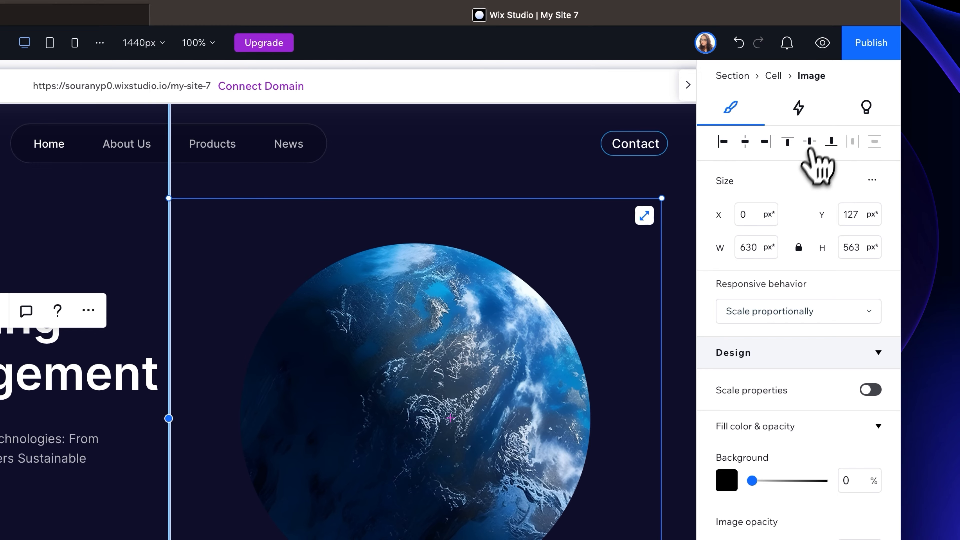
# - Set the globe image's right margin in the hero cell to 104 px
pyautogui.scroll(-7, 807, 416)
pyautogui.click(846, 330)
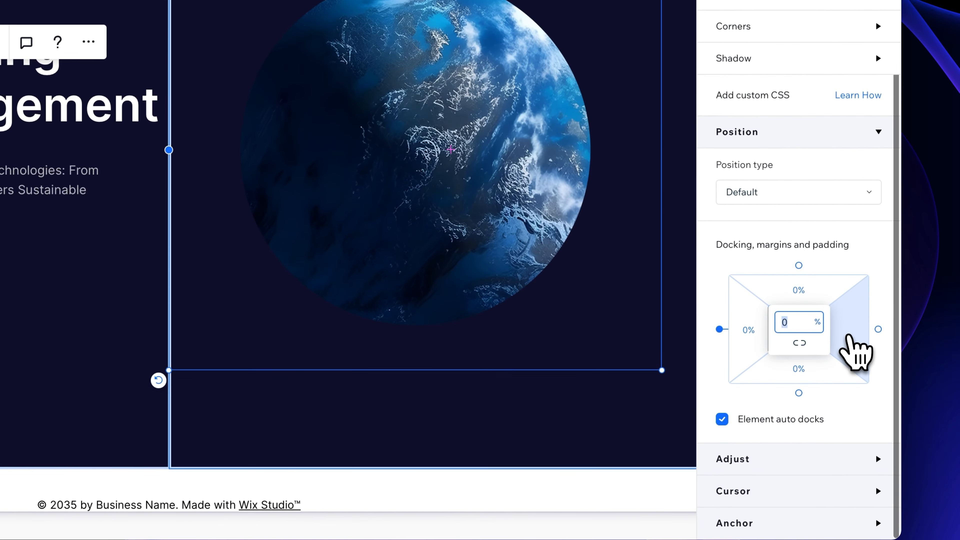
pyautogui.click(816, 322)
pyautogui.click(755, 298)
pyautogui.click(784, 322)
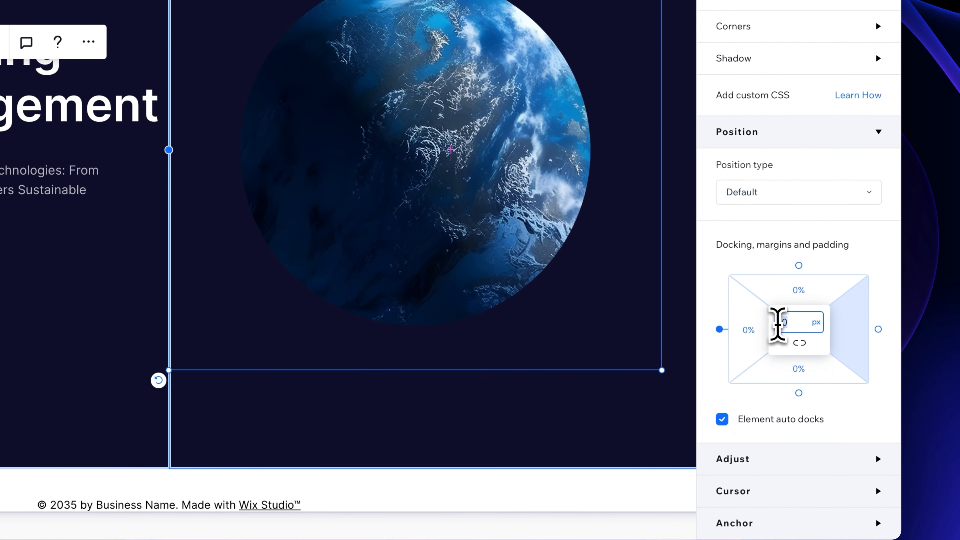
pyautogui.write('104')
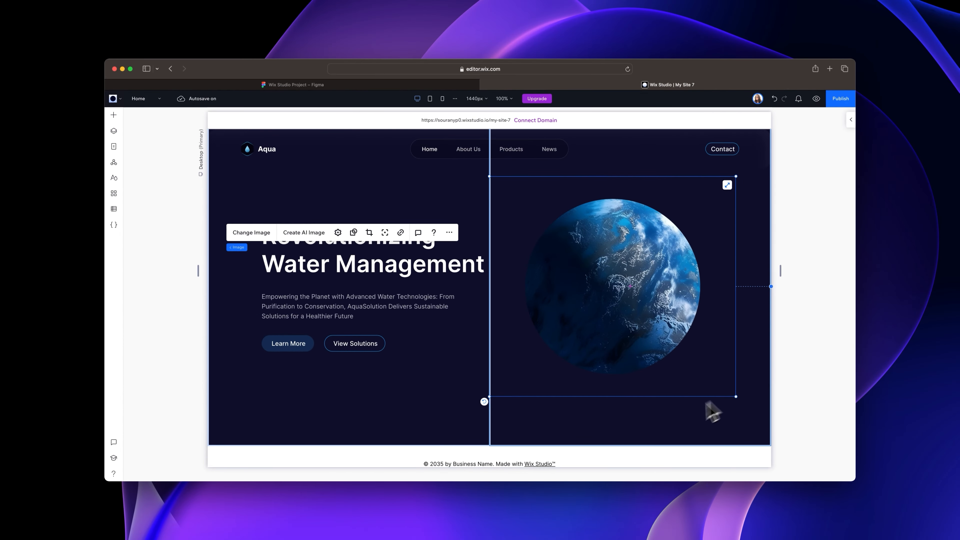
pyautogui.click(622, 438)
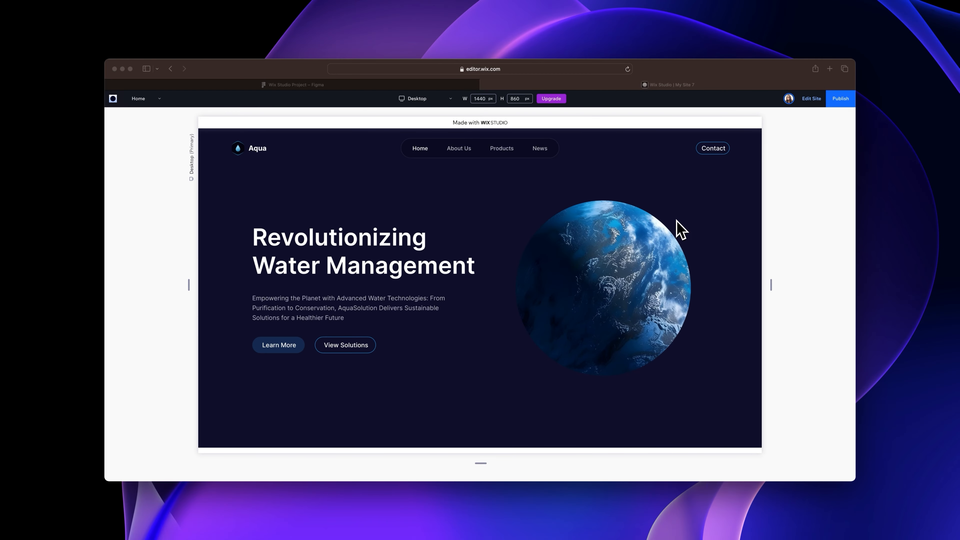
# - Examine how the page adapts by widening the preview to about 1926 px and narrowing it to about 1698 px and below
pyautogui.click(770, 288)
pyautogui.moveTo(772, 287); pyautogui.dragTo(867, 286)
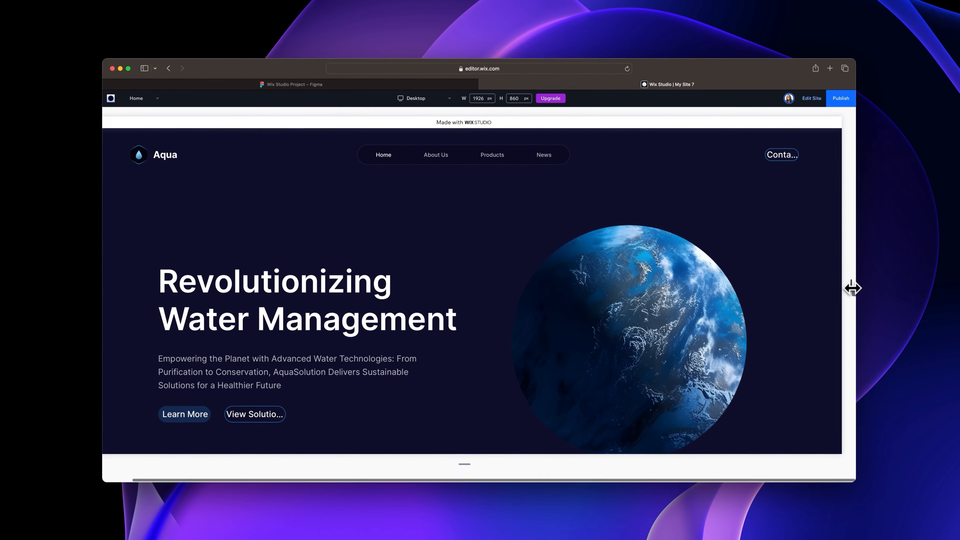
pyautogui.moveTo(895, 333); pyautogui.dragTo(830, 345)
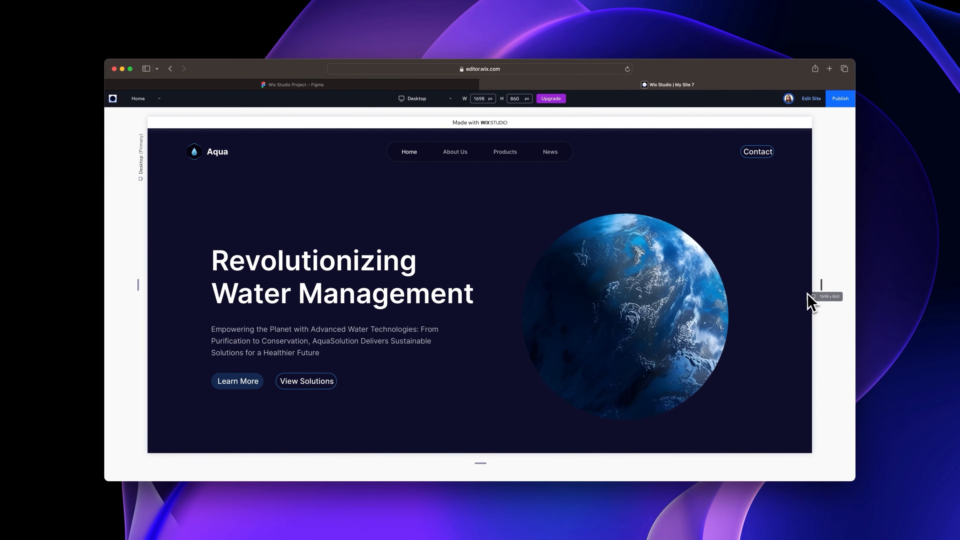
pyautogui.moveTo(806, 294); pyautogui.dragTo(685, 307)
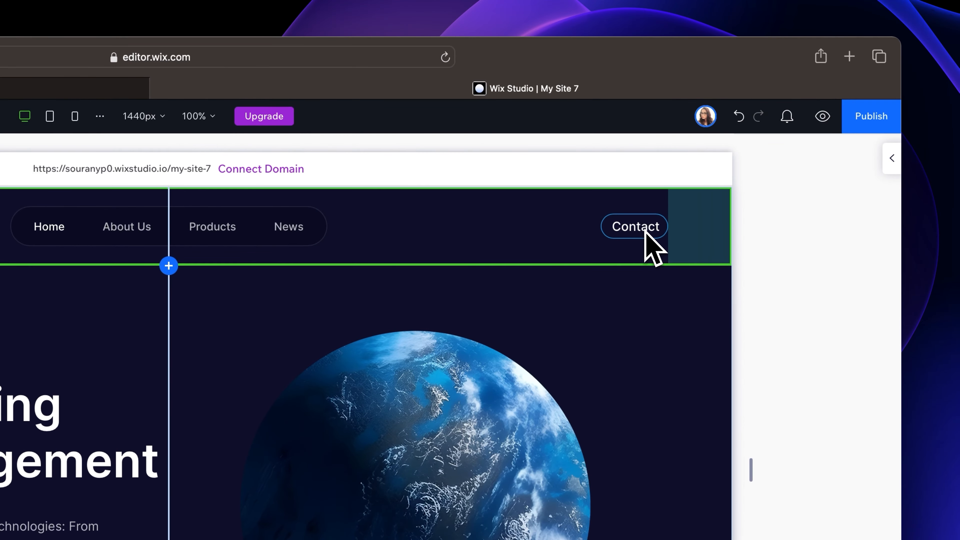
# - Set the responsive behavior of the header's Contact button to Relative width
pyautogui.click(638, 227)
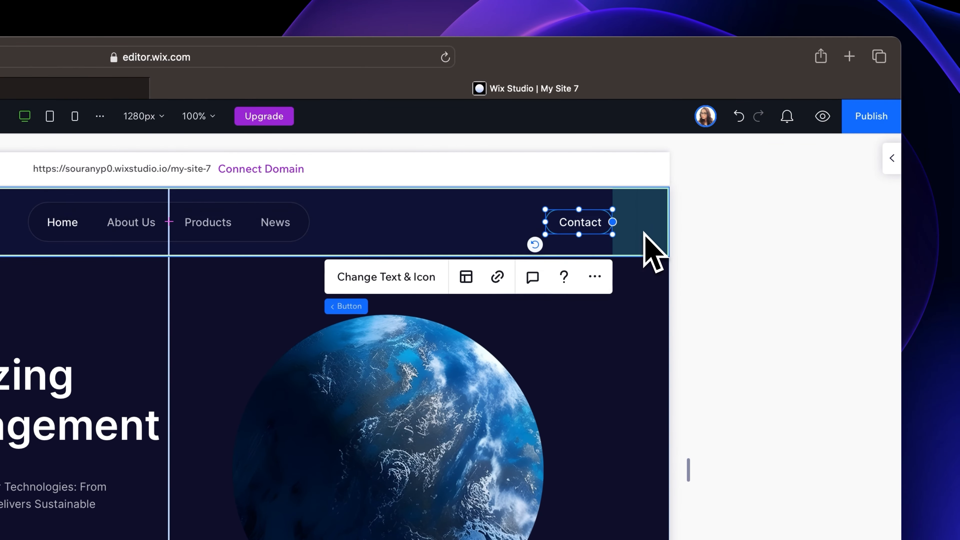
pyautogui.click(885, 158)
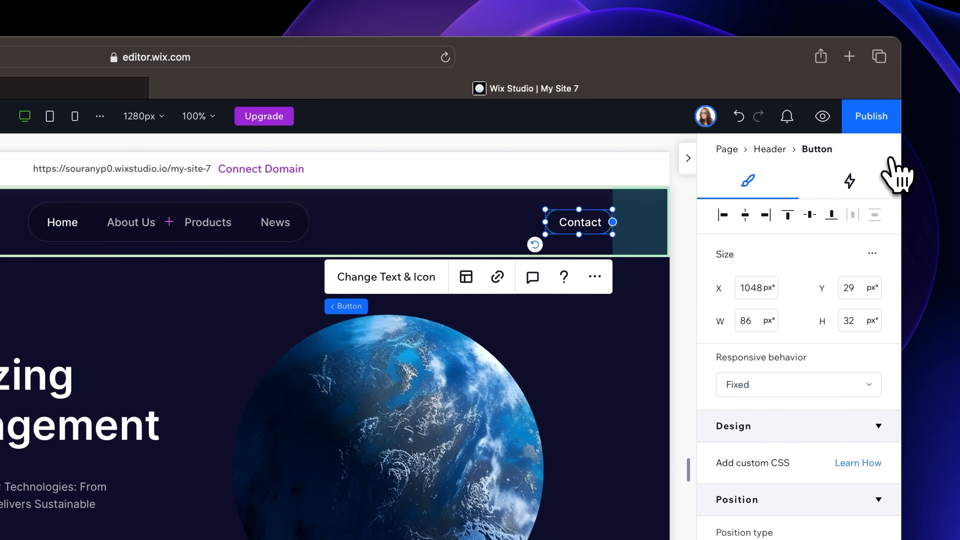
pyautogui.click(868, 385)
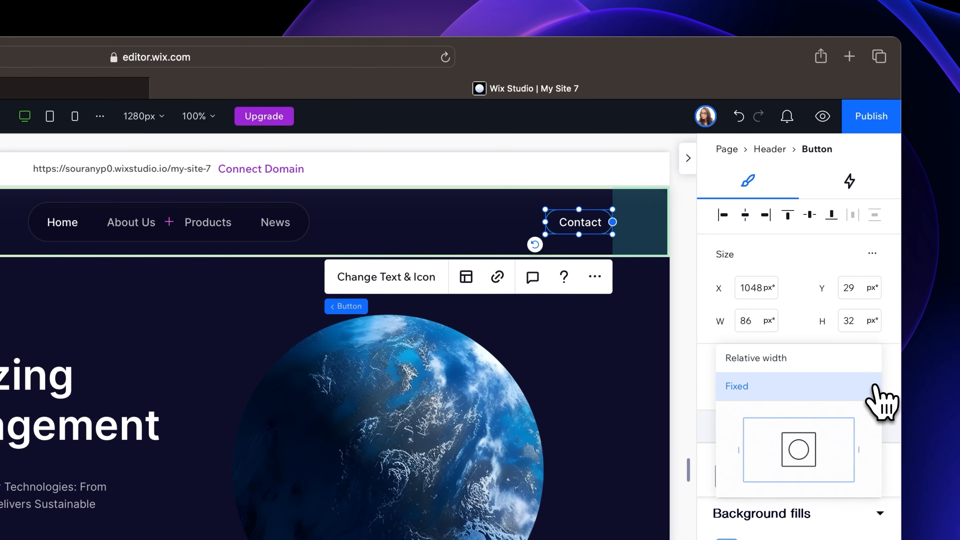
pyautogui.click(807, 366)
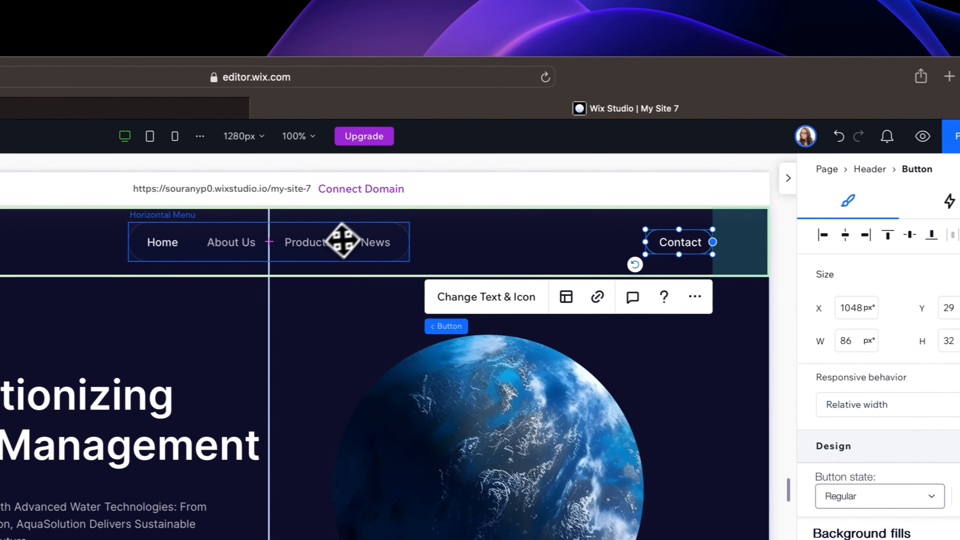
# - Set the responsive behavior of the header's horizontal menu to Fixed
pyautogui.click(343, 240)
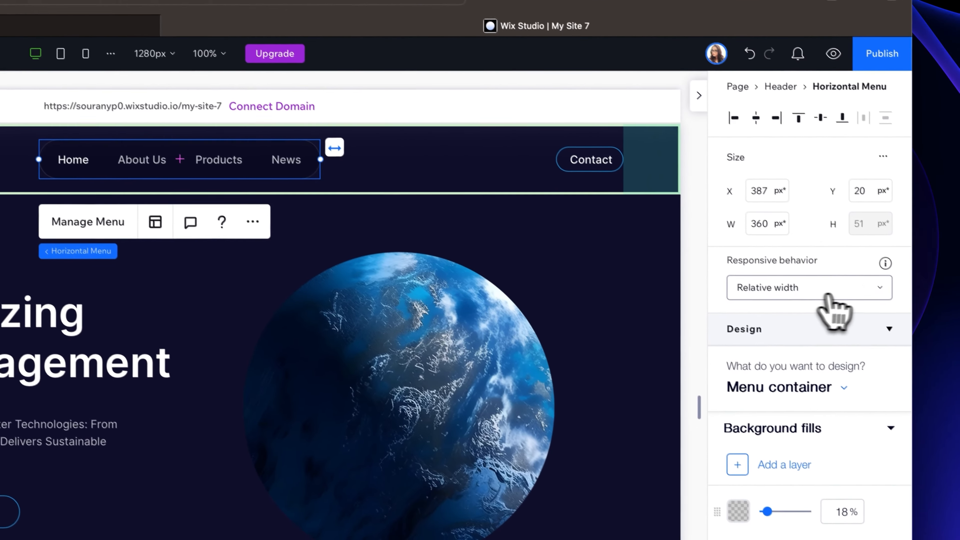
pyautogui.click(956, 378)
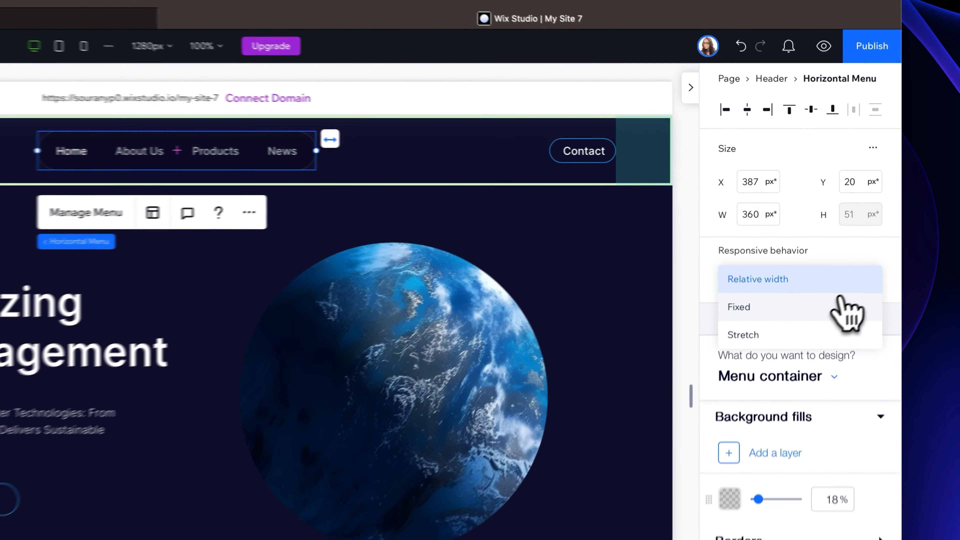
pyautogui.click(865, 307)
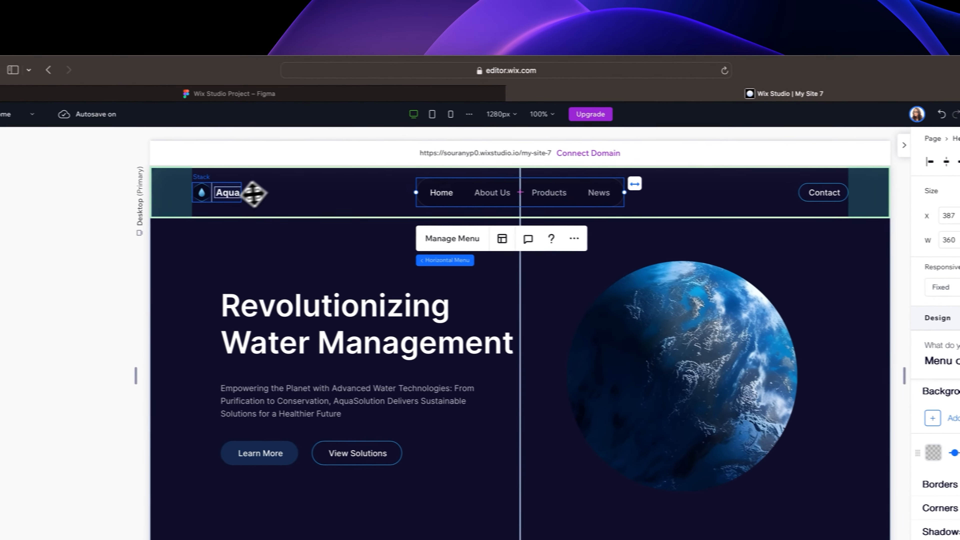
# - Set the responsive behavior of the header logo's Aqua text and its water-drop icon to Fixed
pyautogui.click(231, 194)
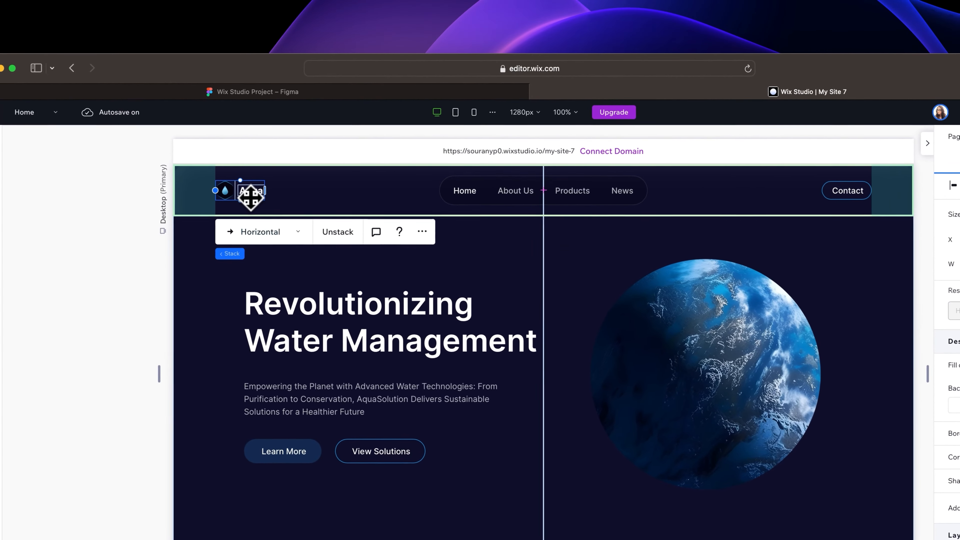
pyautogui.click(231, 197)
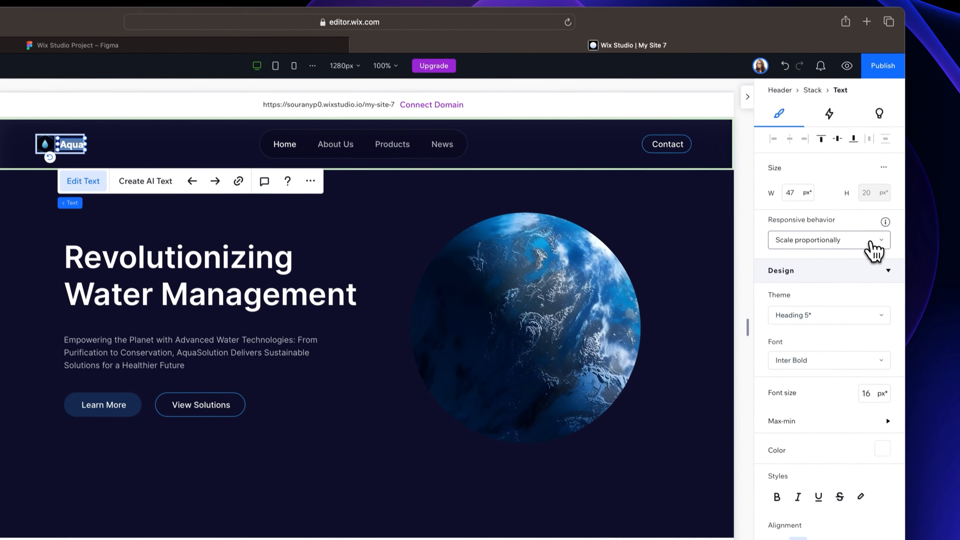
pyautogui.click(928, 267)
pyautogui.click(829, 293)
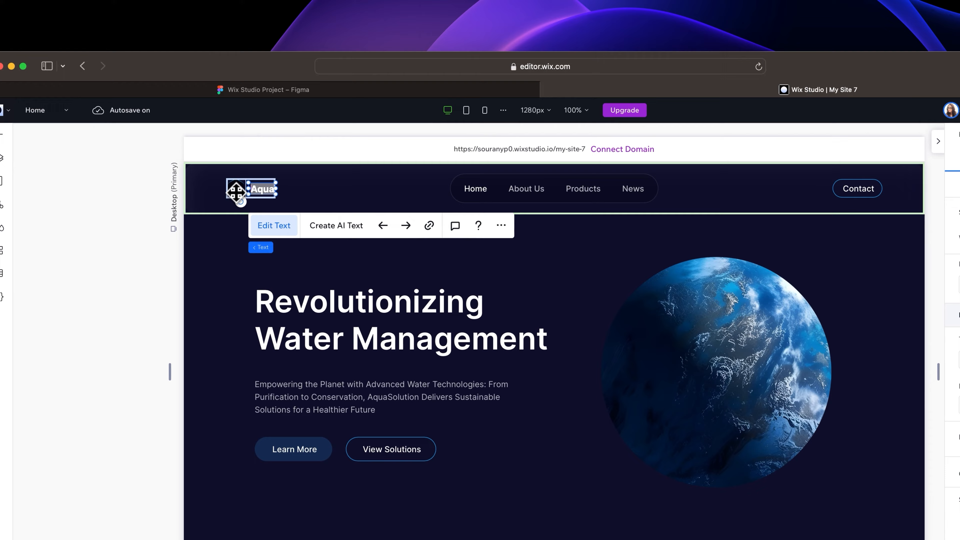
pyautogui.click(237, 193)
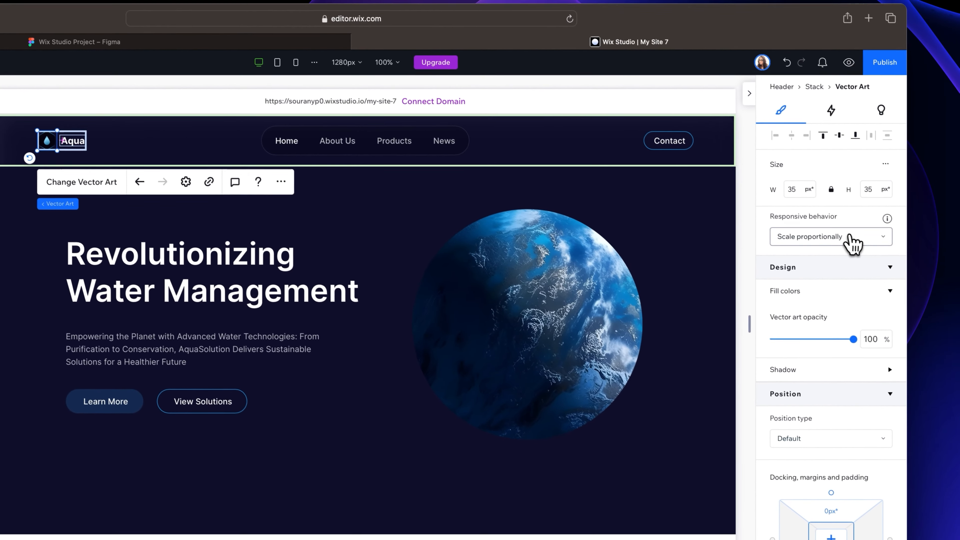
pyautogui.click(851, 236)
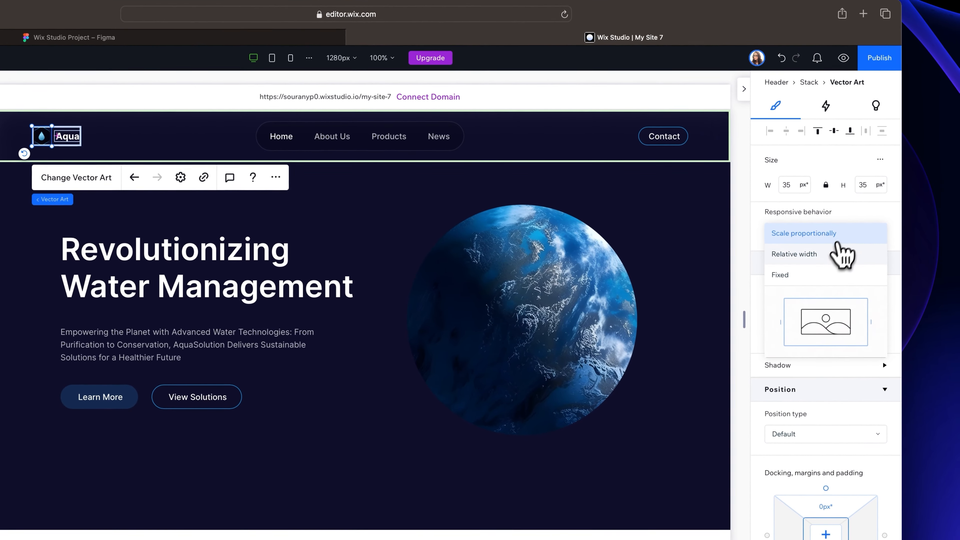
pyautogui.click(820, 274)
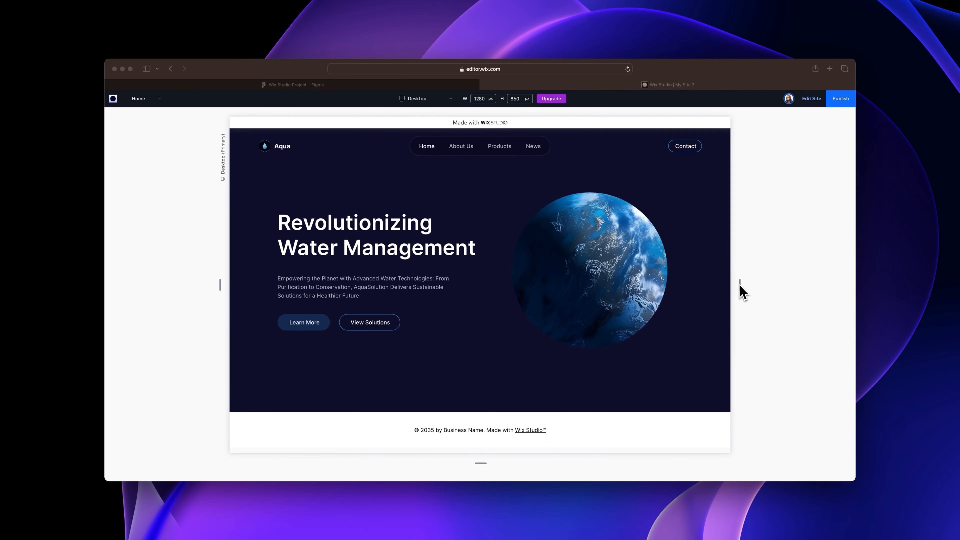
# - Examine how the header and hero adapt by widening the preview to about 1382 px, and return to editing
pyautogui.moveTo(739, 282); pyautogui.dragTo(748, 321)
pyautogui.moveTo(741, 287); pyautogui.dragTo(779, 284)
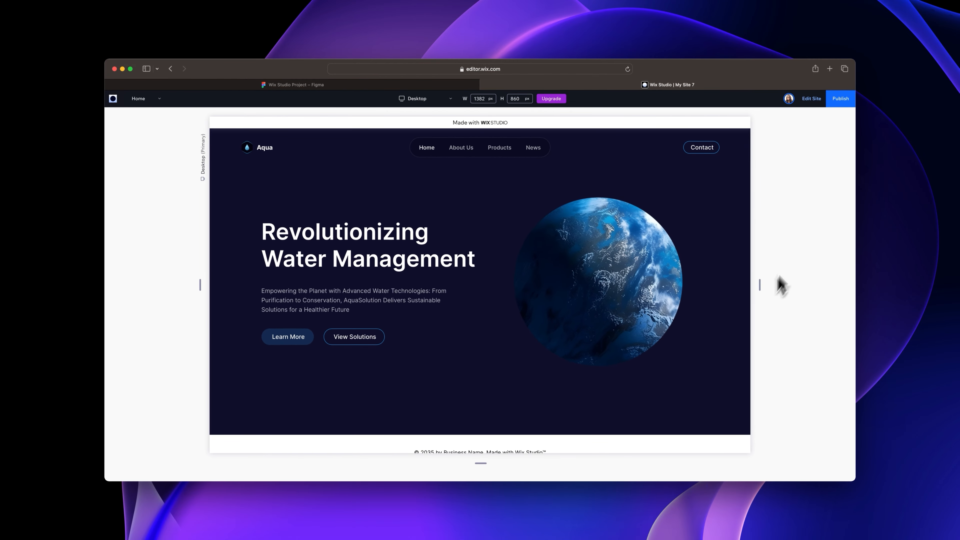
pyautogui.click(811, 99)
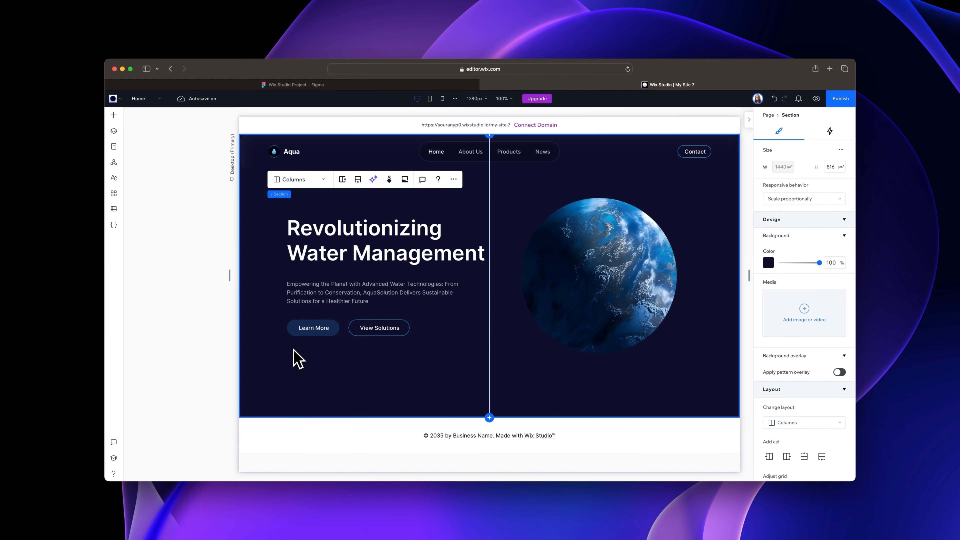
# - Set the responsive behavior of the hero's Learn More and View Solutions buttons to Relative width, and check them in the resized preview
pyautogui.click(294, 357)
pyautogui.click(338, 351)
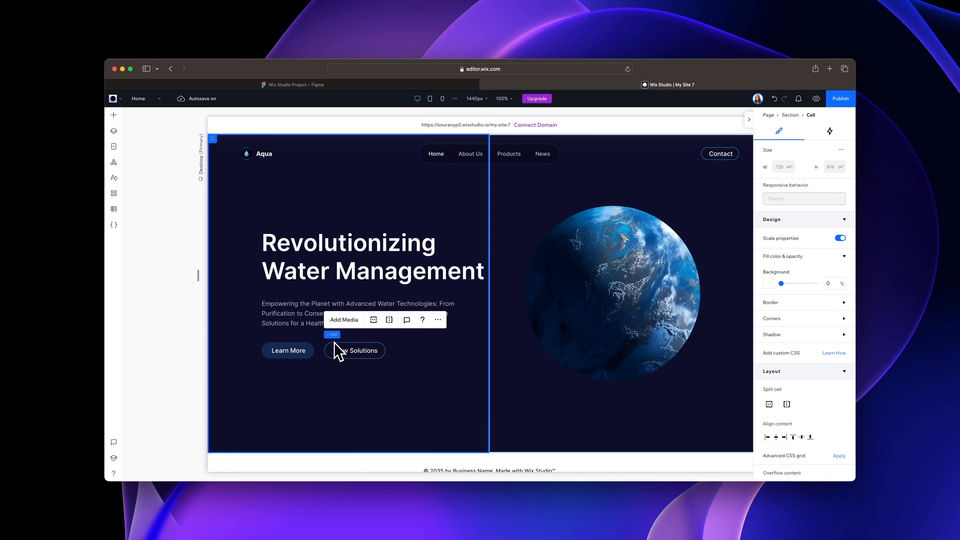
pyautogui.click(290, 355)
pyautogui.click(288, 355)
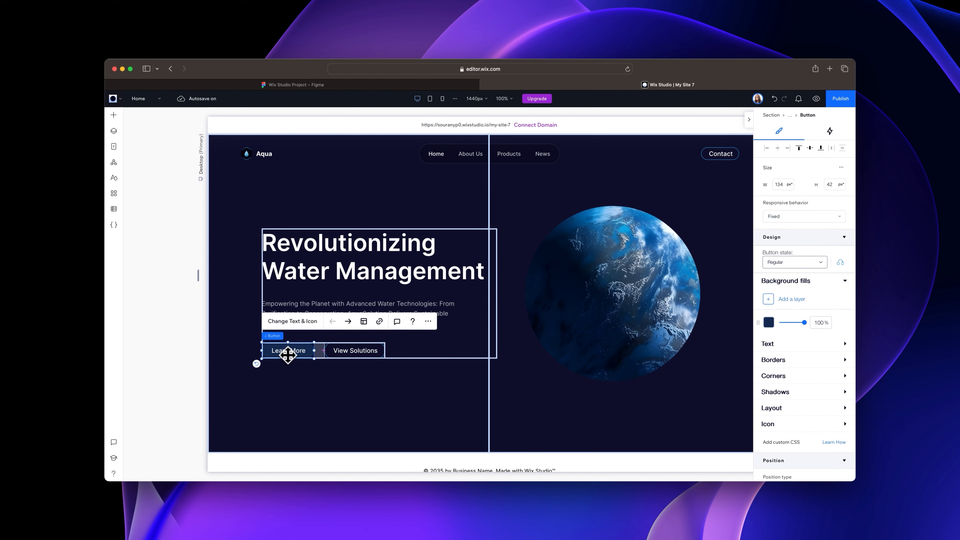
pyautogui.click(823, 208)
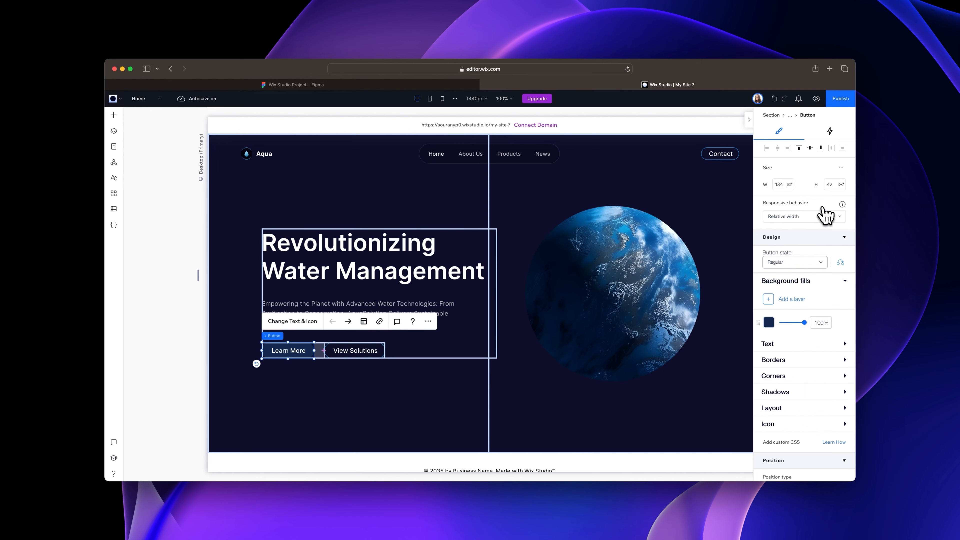
pyautogui.click(344, 353)
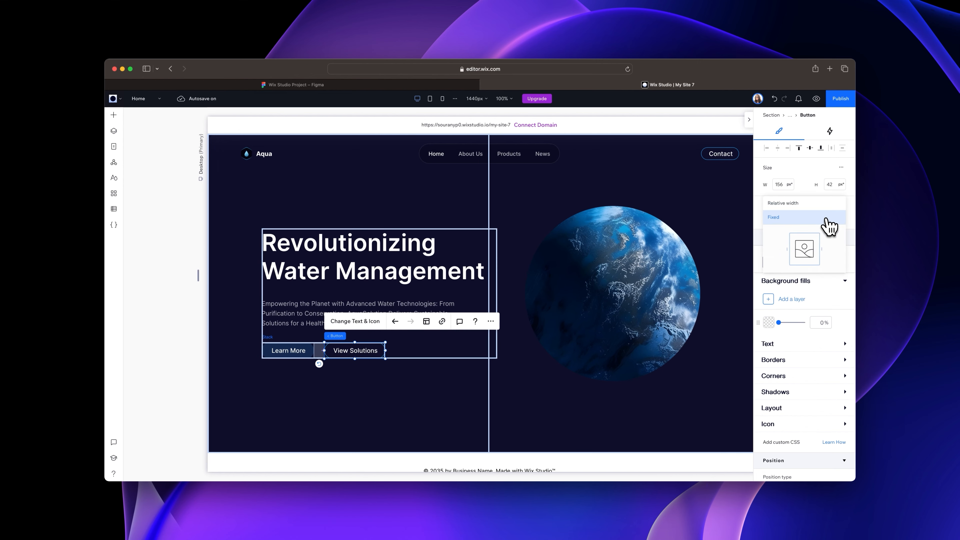
pyautogui.click(825, 218)
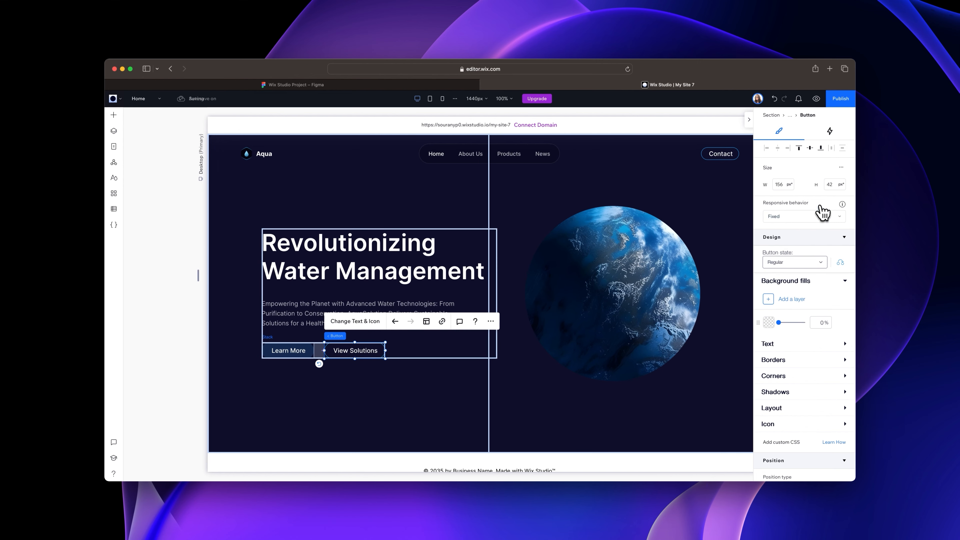
pyautogui.click(816, 99)
pyautogui.moveTo(771, 284)
pyautogui.mouseDown()
pyautogui.moveTo(744, 293)
pyautogui.moveTo(848, 287)
pyautogui.moveTo(782, 294)
pyautogui.mouseUp()
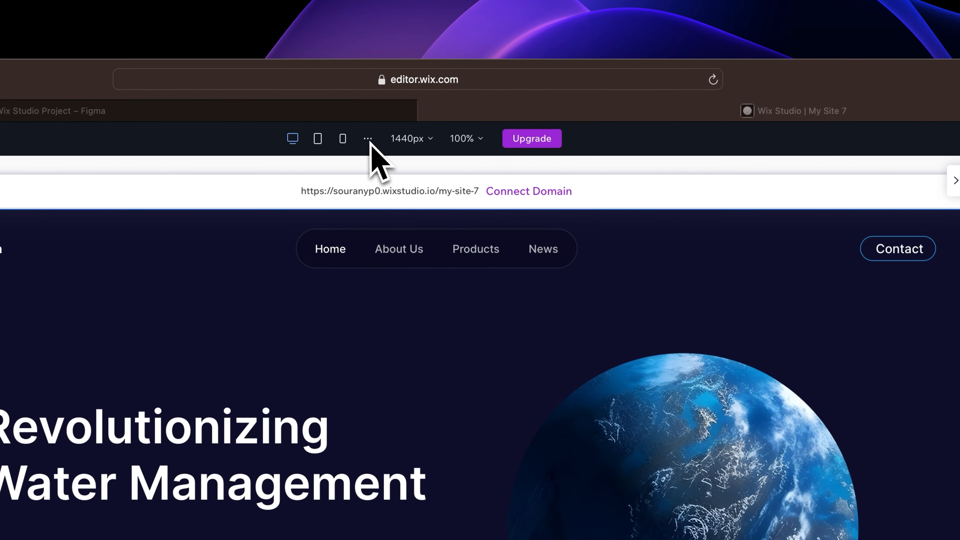
# - Review the page's breakpoint ranges and compare its layout at the tablet, mobile and desktop breakpoints
pyautogui.click(368, 139)
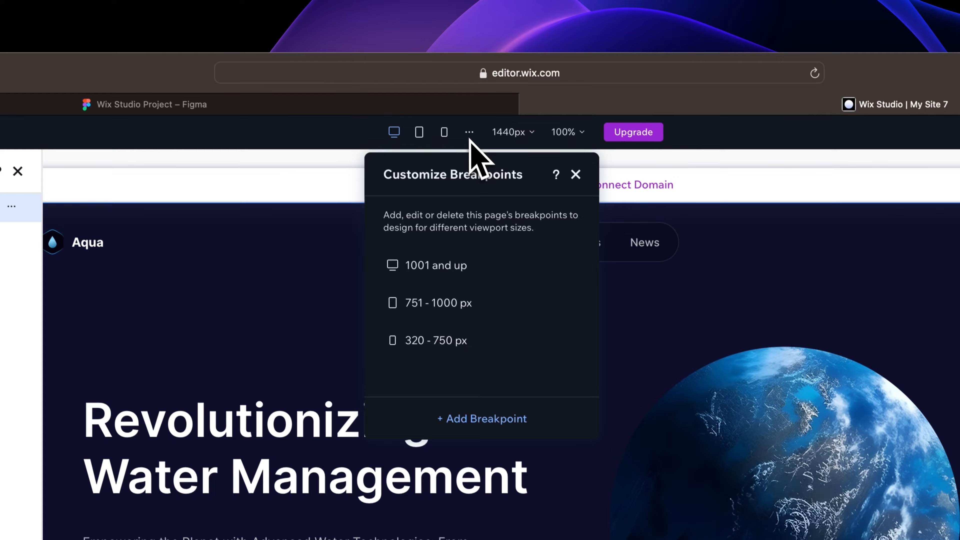
pyautogui.click(459, 109)
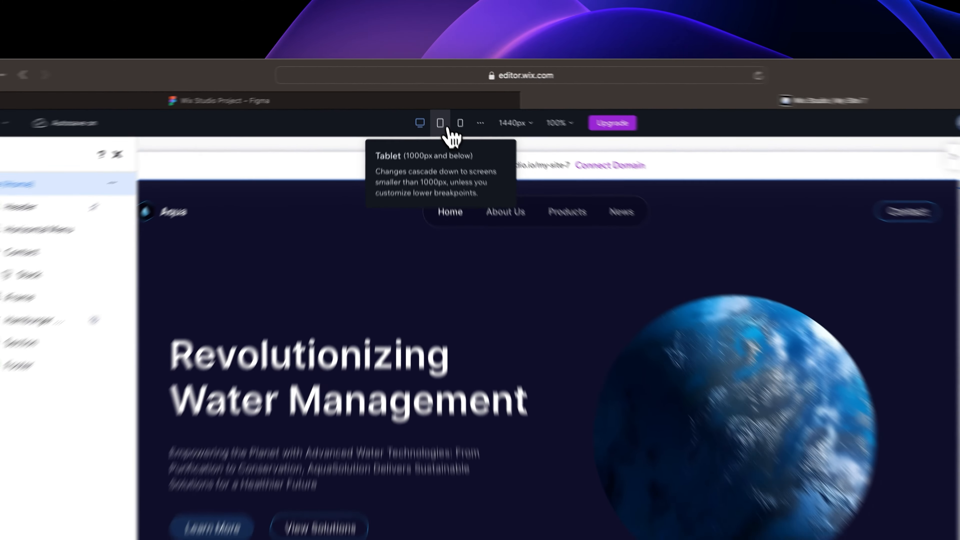
pyautogui.click(446, 138)
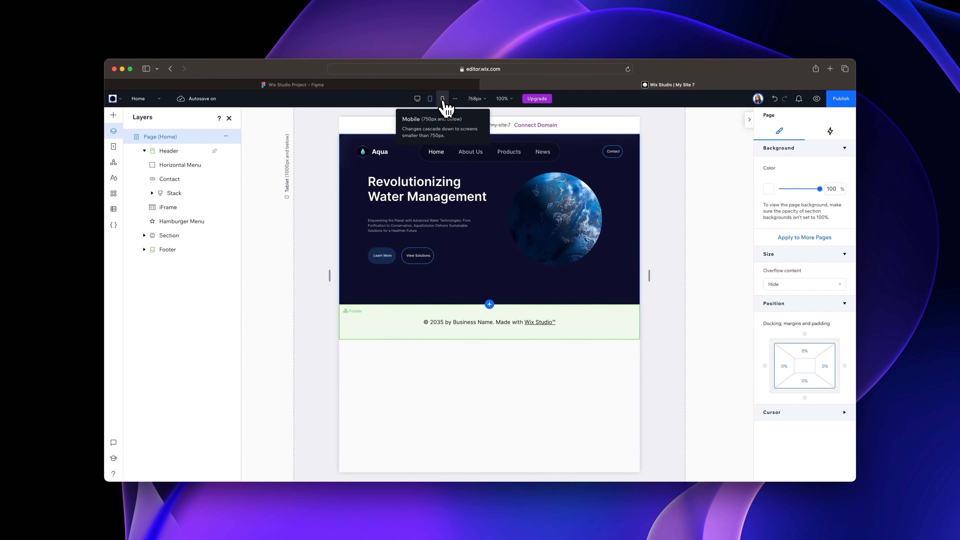
pyautogui.click(442, 99)
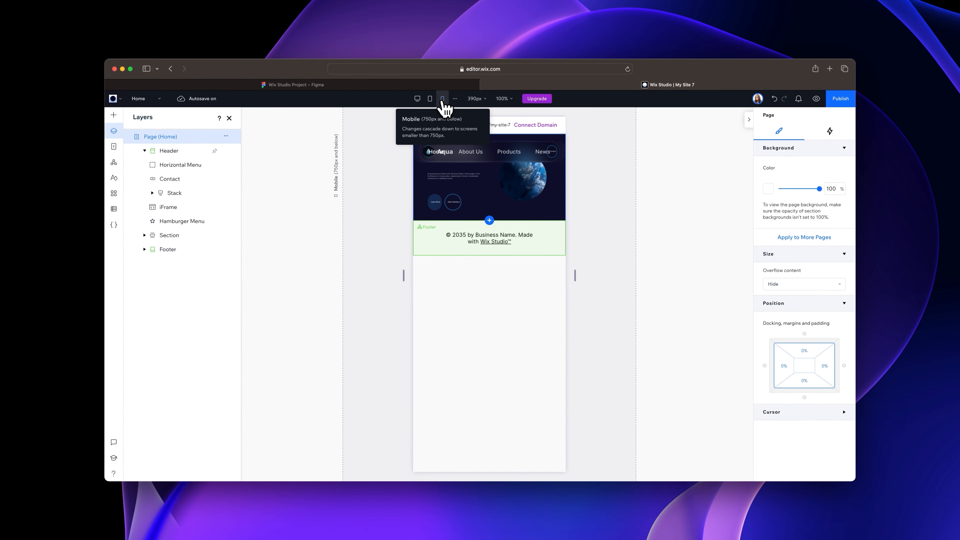
pyautogui.click(431, 100)
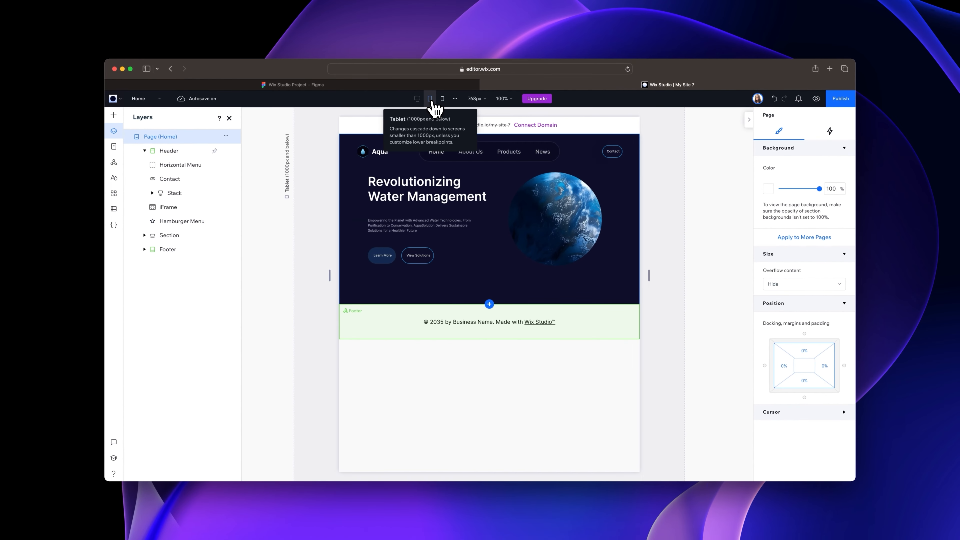
pyautogui.click(417, 99)
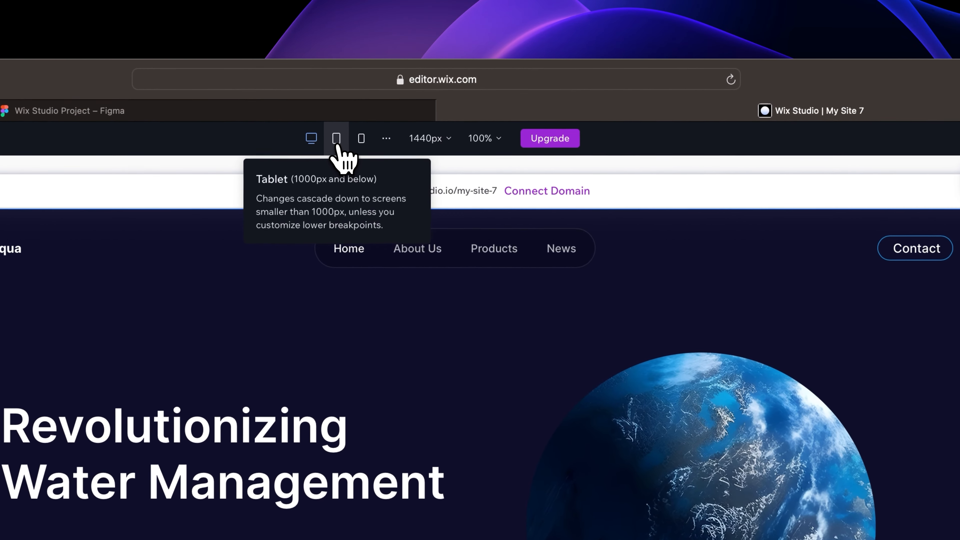
# - Hide the header's horizontal menu at the tablet breakpoint
pyautogui.click(429, 99)
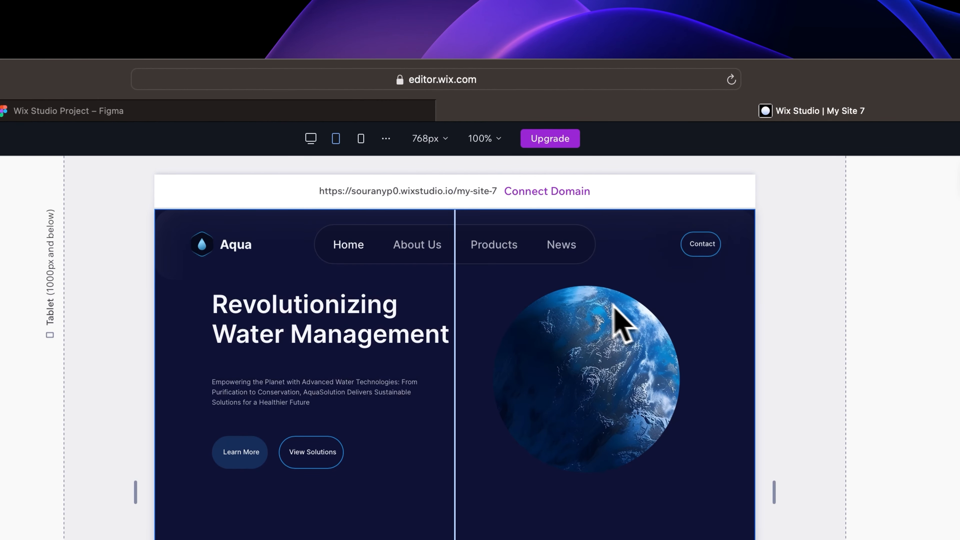
pyautogui.click(534, 252)
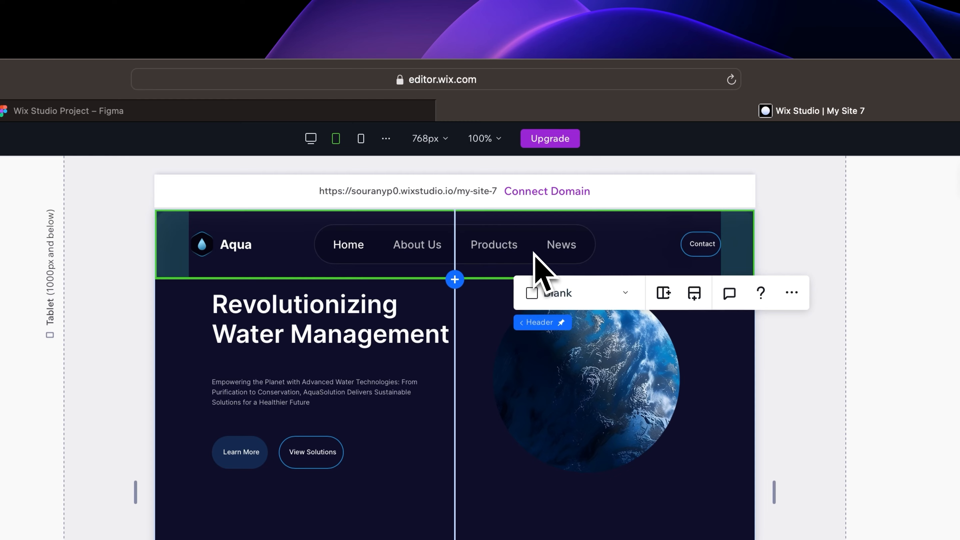
pyautogui.click(529, 251)
pyautogui.rightClick(529, 252)
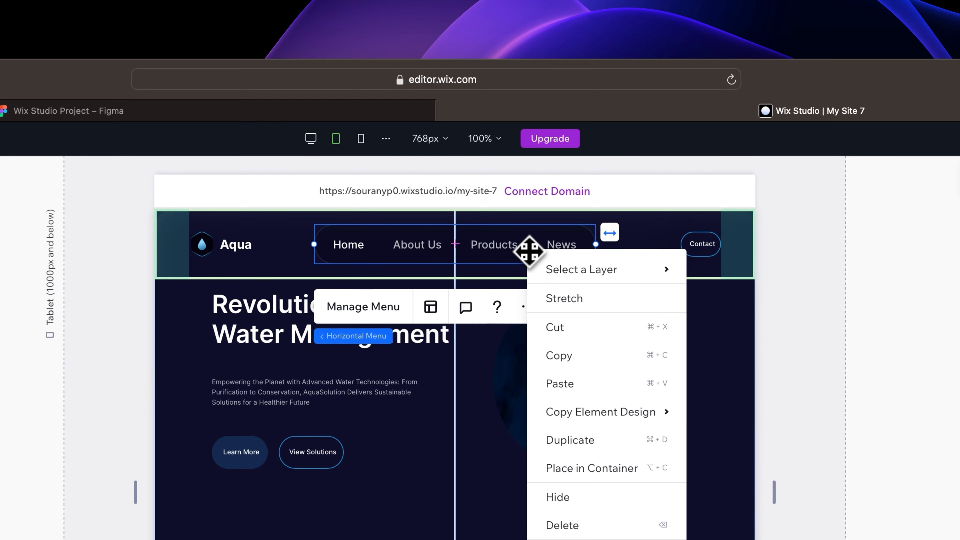
pyautogui.moveTo(541, 261)
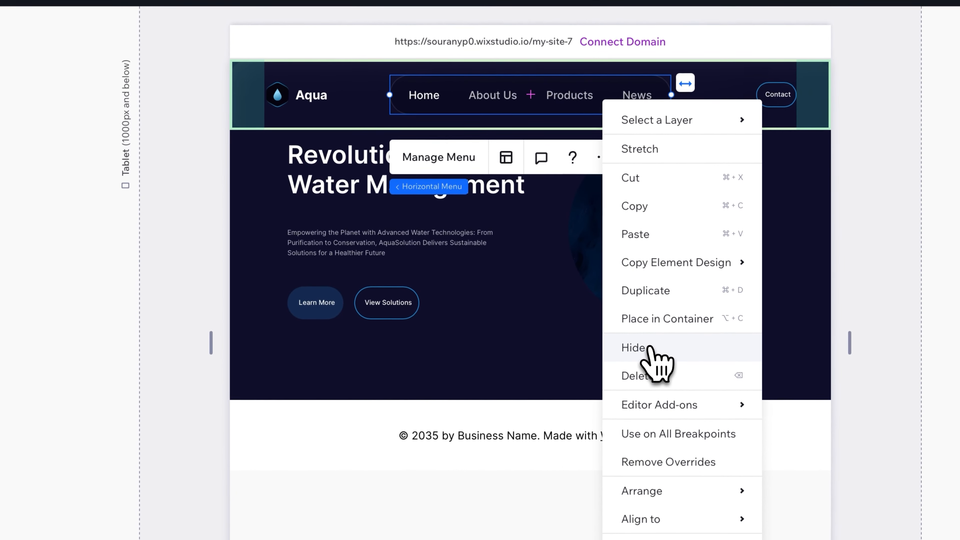
pyautogui.click(651, 346)
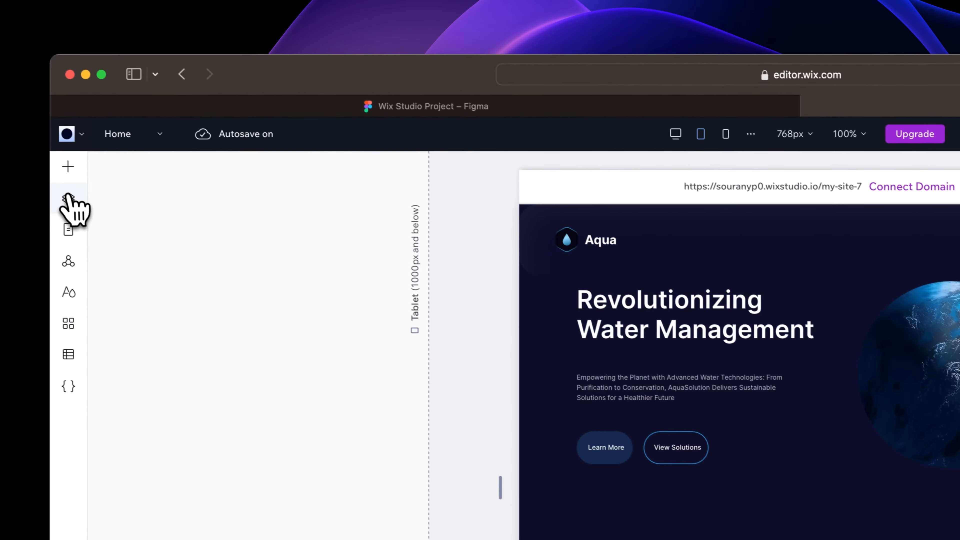
# - Show the hidden horizontal menu again, and hide both it and the Contact button at the tablet breakpoint using their layers
pyautogui.click(67, 198)
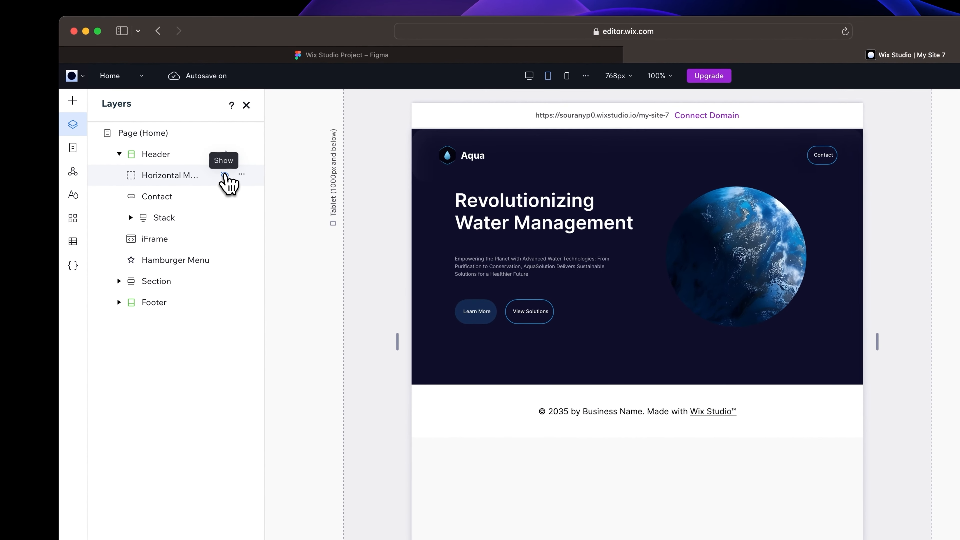
pyautogui.click(225, 175)
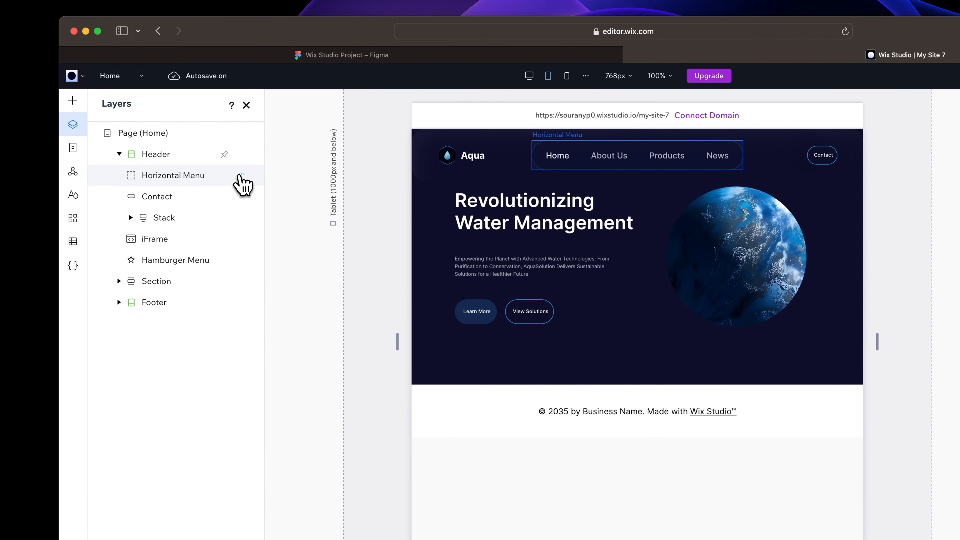
pyautogui.click(241, 175)
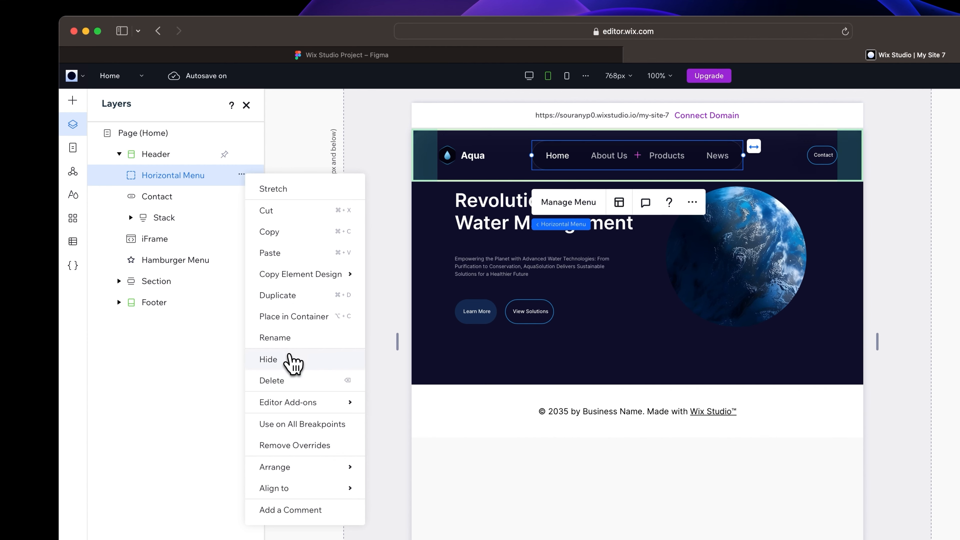
pyautogui.click(289, 360)
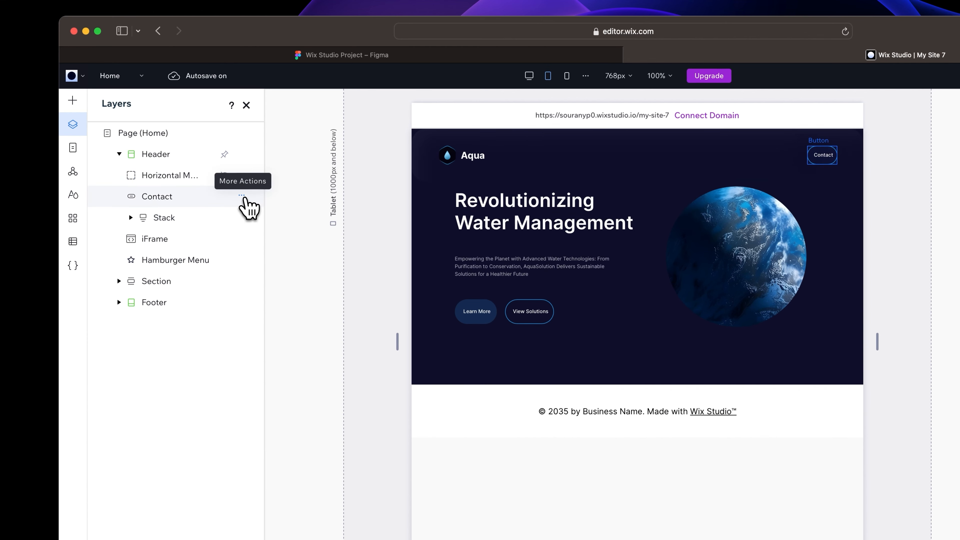
pyautogui.click(241, 195)
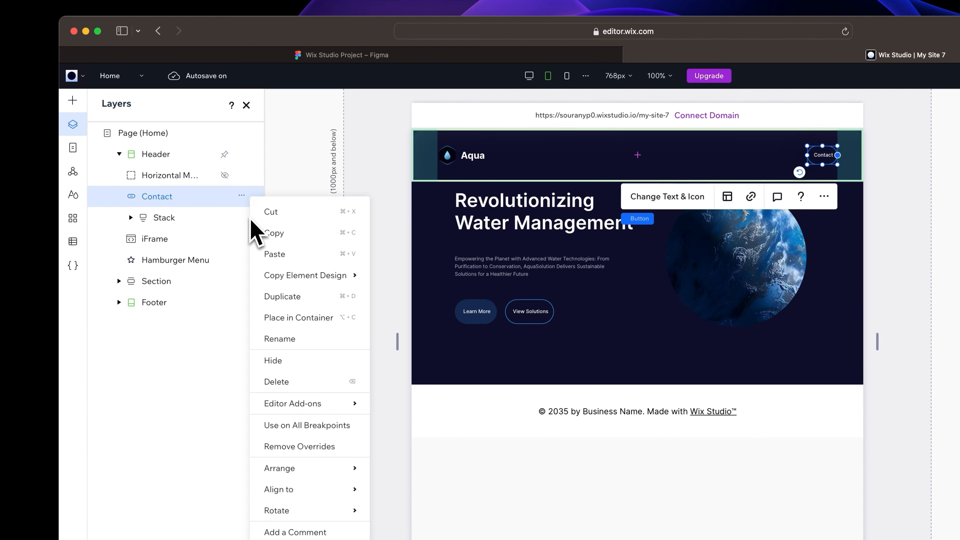
pyautogui.click(275, 361)
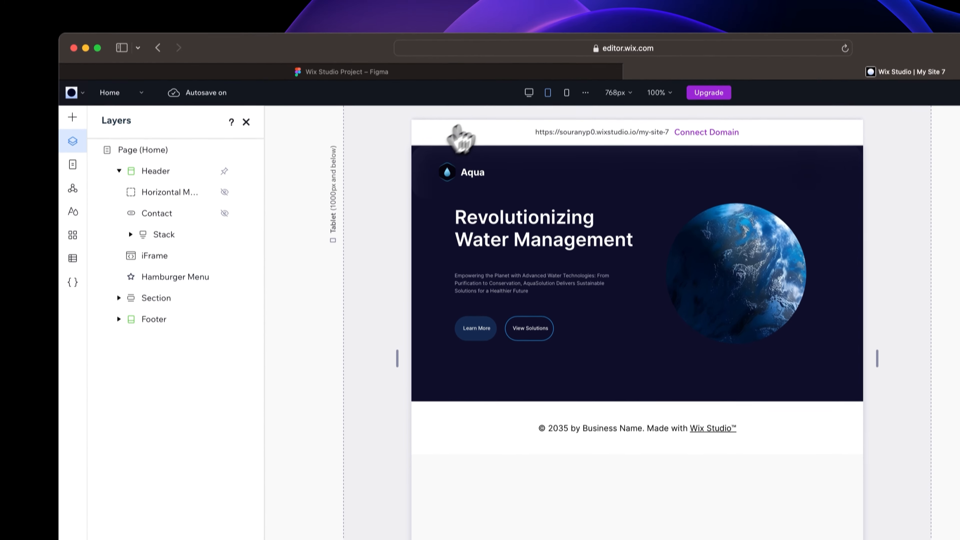
# - Look up the available hamburger menus among the navigation elements at the desktop breakpoint
pyautogui.click(528, 93)
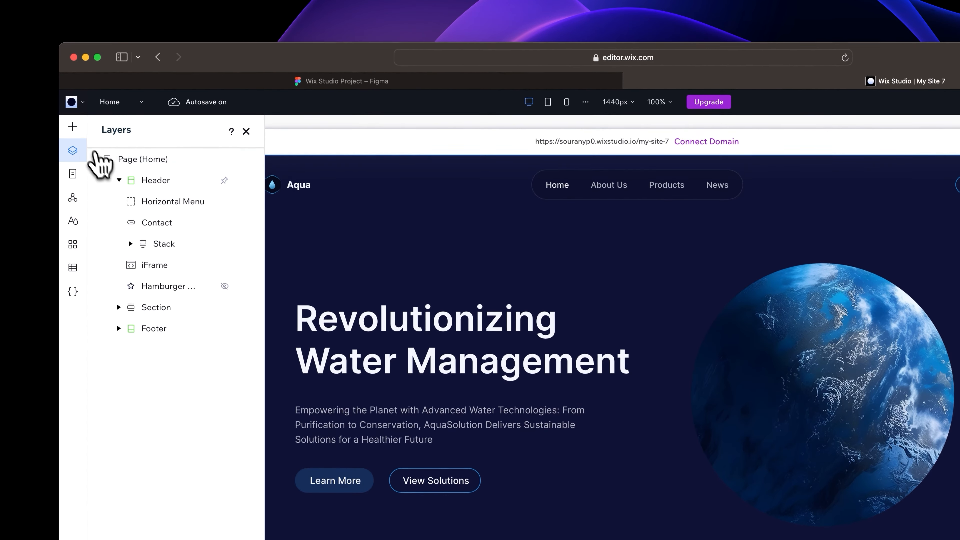
pyautogui.click(72, 134)
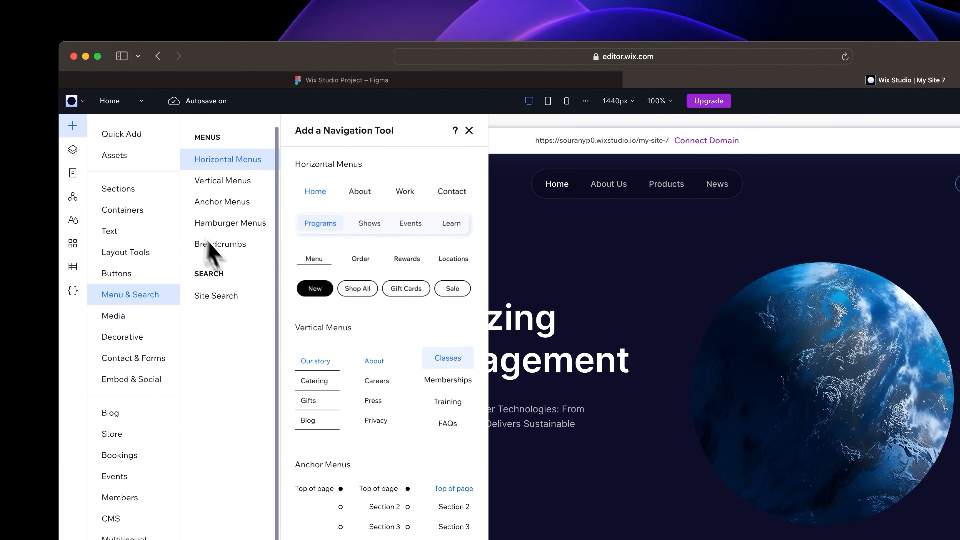
pyautogui.click(239, 227)
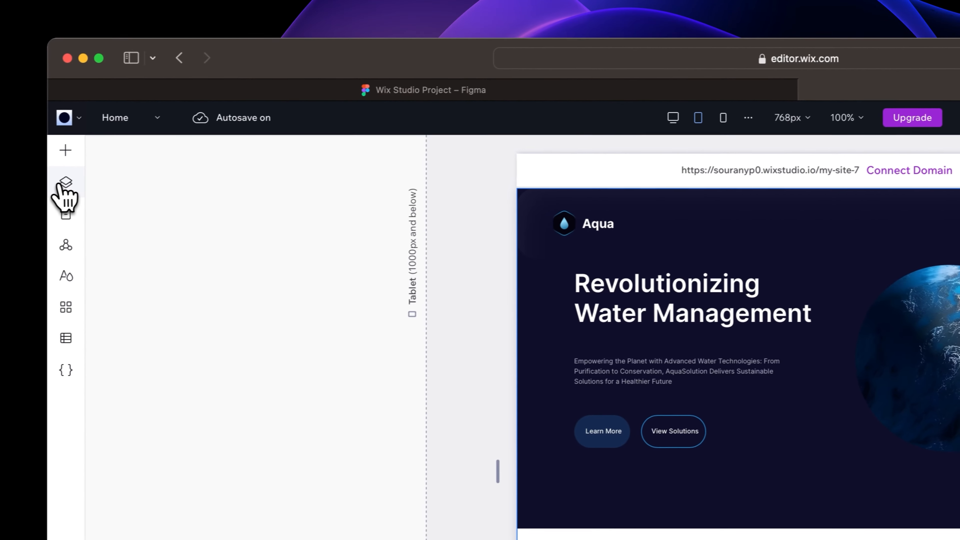
# - Move the Hamburger Menu layer into the header and right-align the icon at a size of 46 × 46 px
pyautogui.click(64, 183)
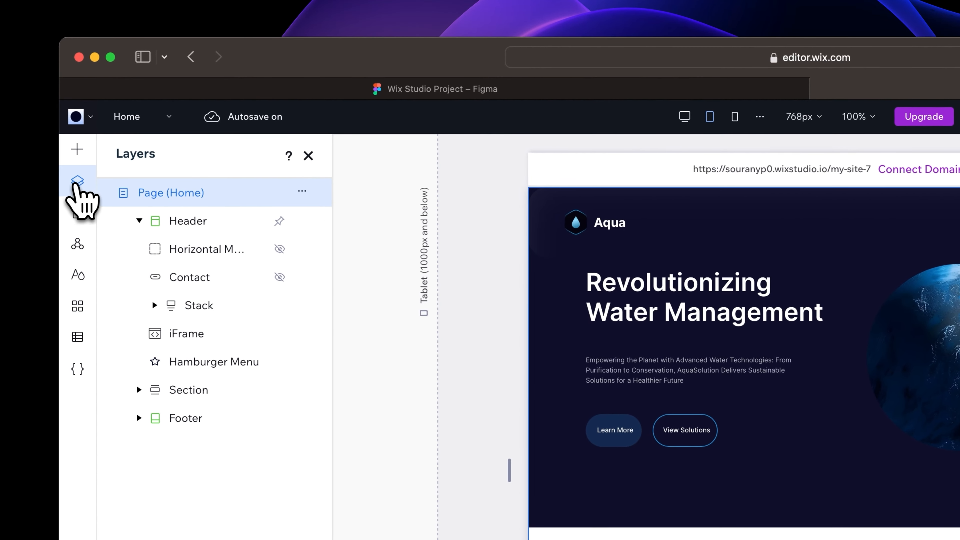
pyautogui.moveTo(189, 361); pyautogui.dragTo(189, 249)
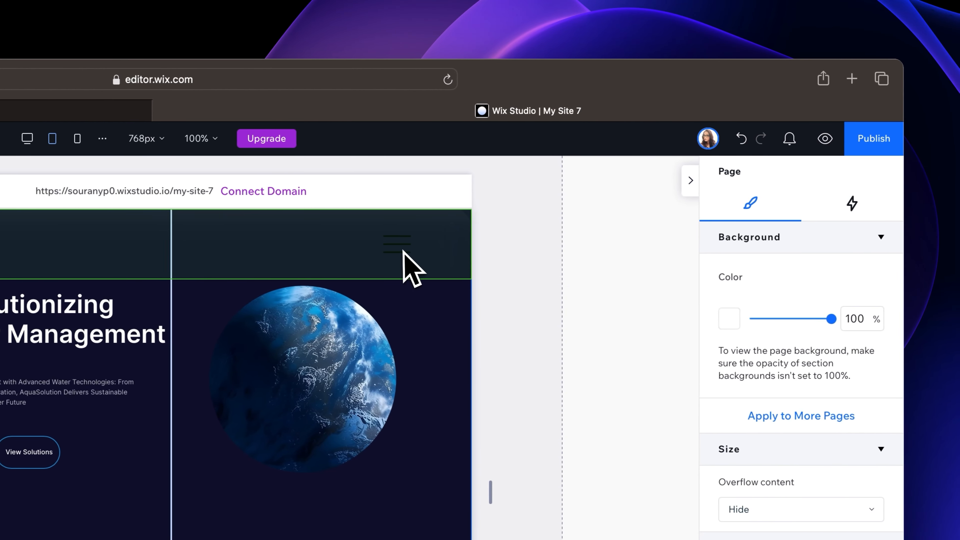
pyautogui.click(401, 250)
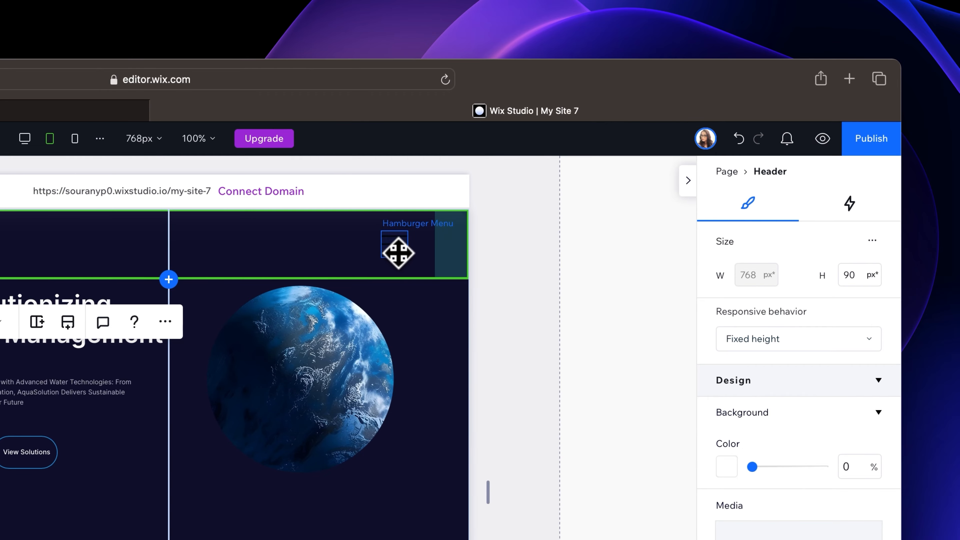
pyautogui.click(395, 251)
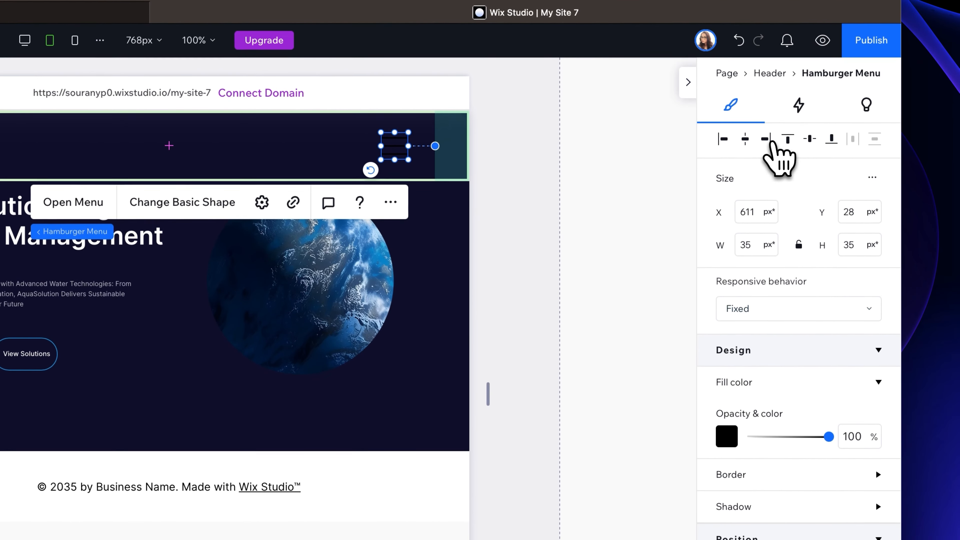
pyautogui.click(765, 237)
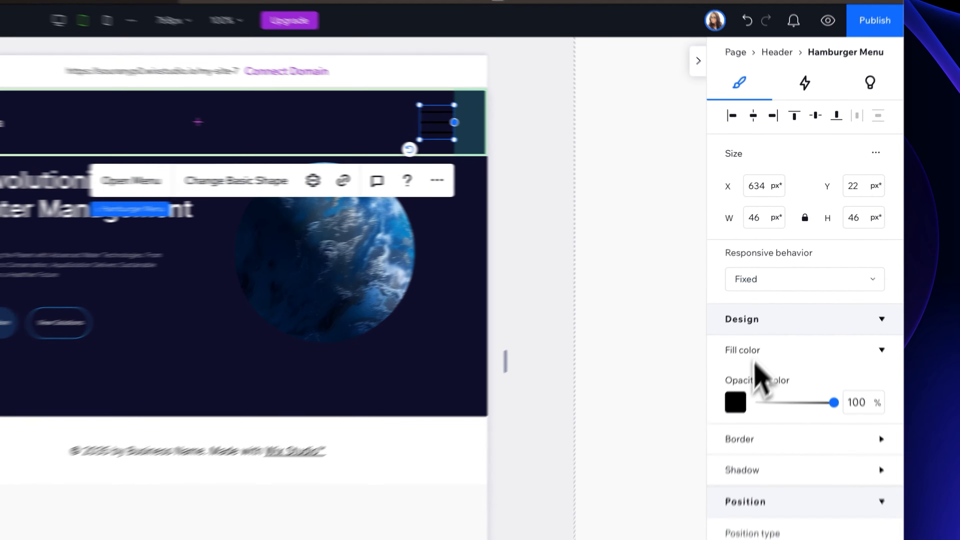
# - Change the hamburger menu icon's fill color to white and test the header by widening the tablet canvas
pyautogui.click(727, 435)
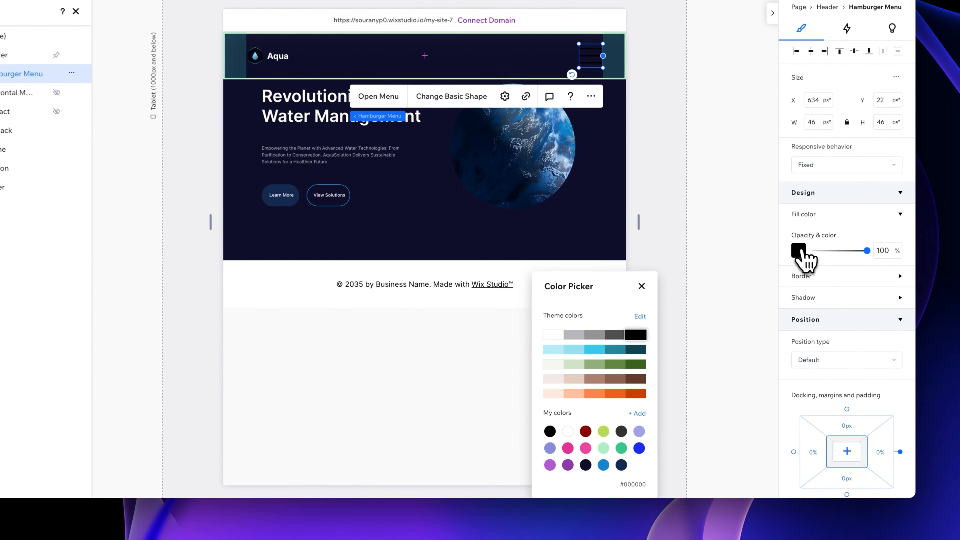
pyautogui.click(647, 280)
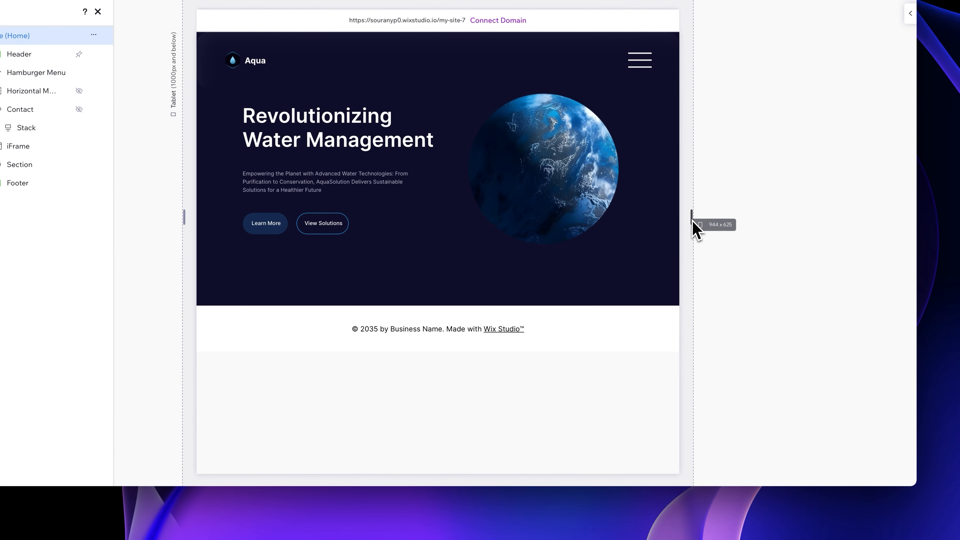
pyautogui.moveTo(691, 228)
pyautogui.mouseDown()
pyautogui.moveTo(656, 236)
pyautogui.moveTo(699, 231)
pyautogui.mouseUp()
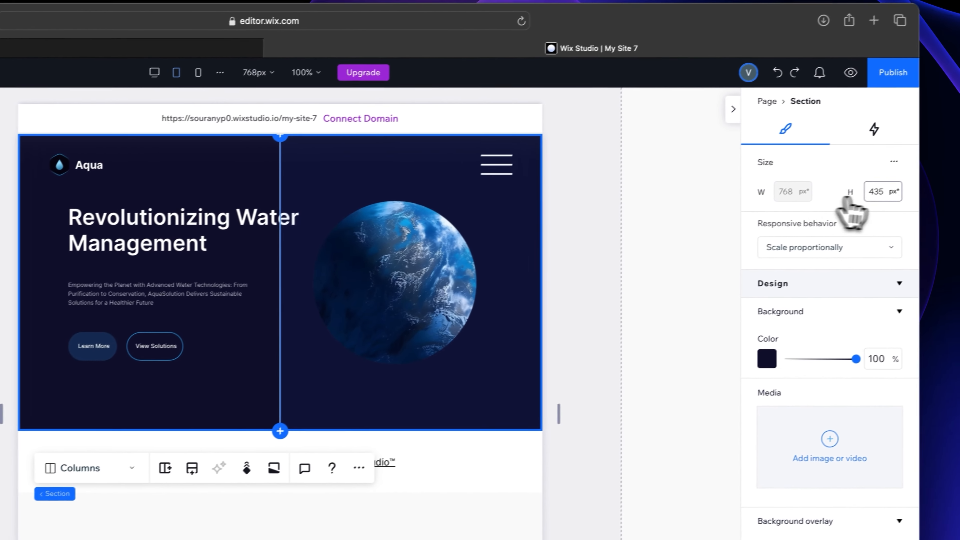
# - Increase the height of the hero section at the tablet breakpoint
pyautogui.click(954, 167)
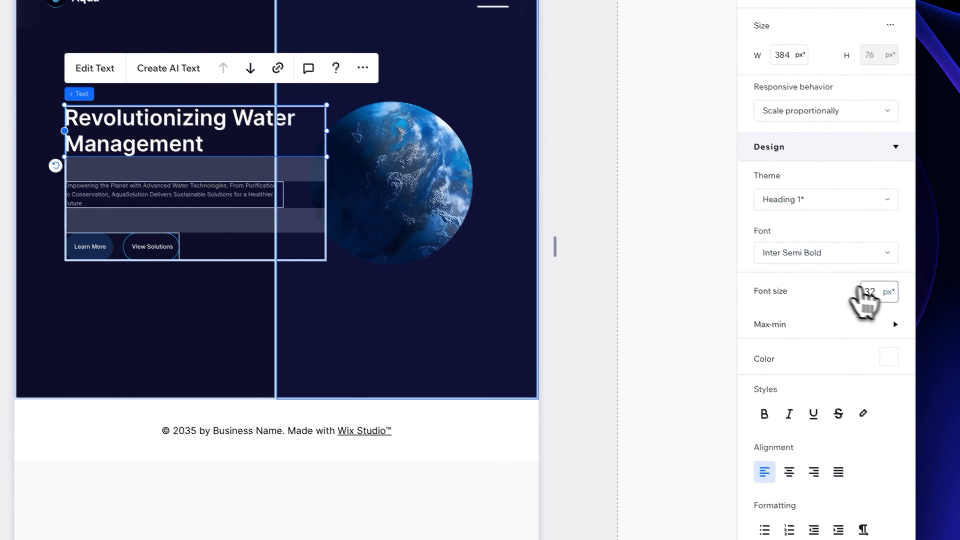
# - Set the hero heading's font size to 48 px and widen its text box to 768 px
pyautogui.click(858, 285)
pyautogui.write('48')
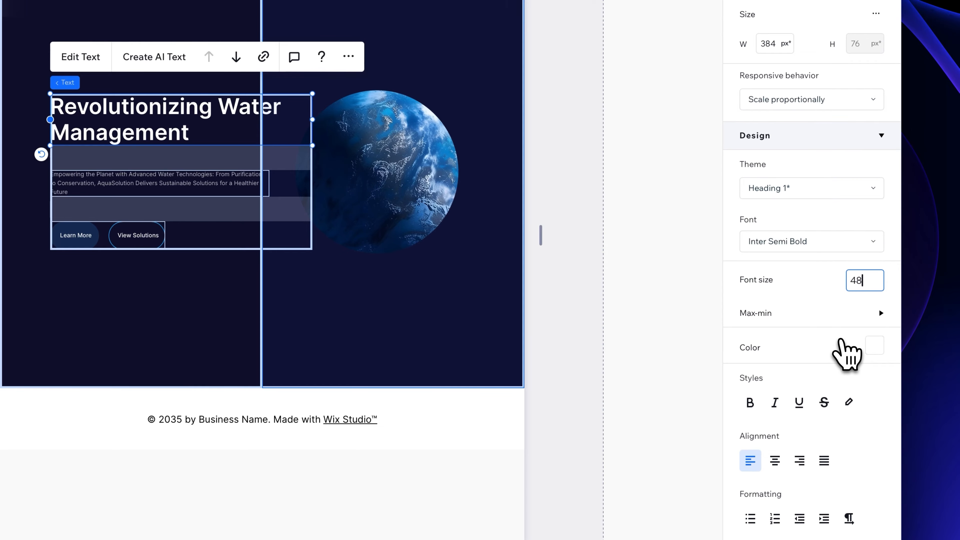
pyautogui.press('Return')
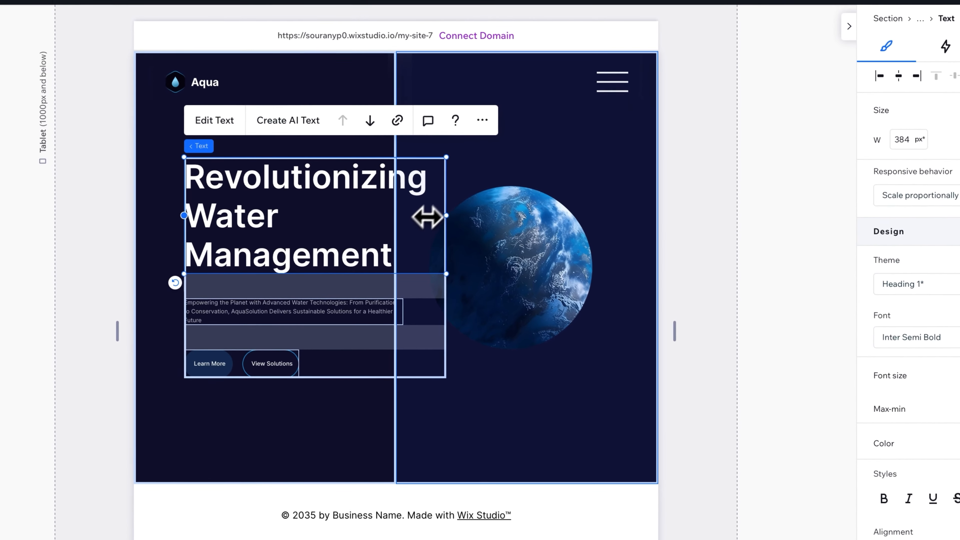
pyautogui.moveTo(415, 193); pyautogui.dragTo(568, 238)
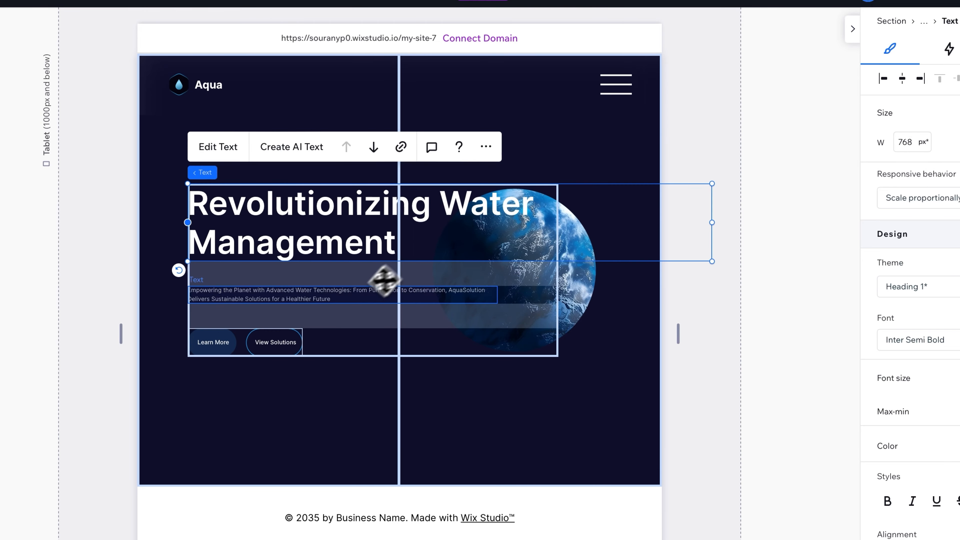
# - Set the hero paragraph's font size to 16 px and open its minimum font size for editing
pyautogui.click(344, 296)
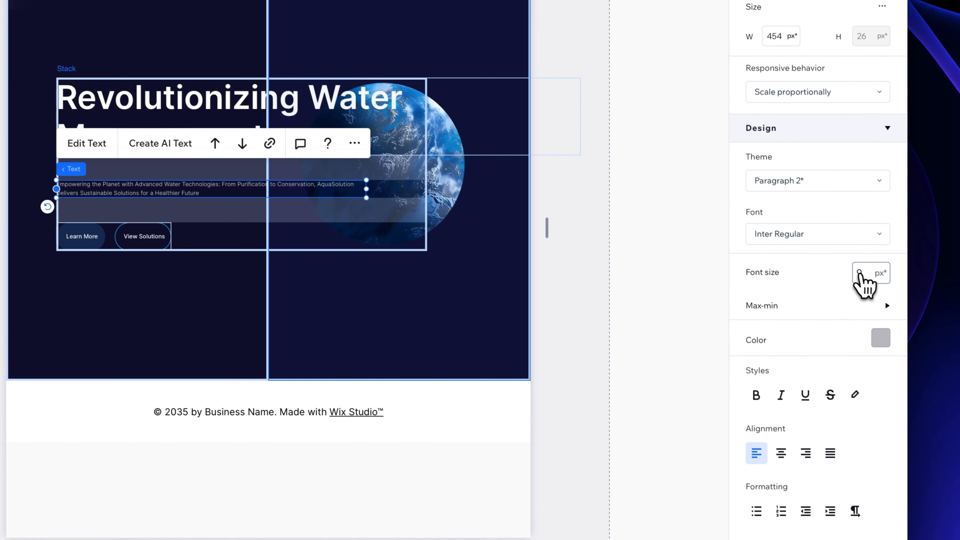
pyautogui.click(864, 269)
pyautogui.write('16')
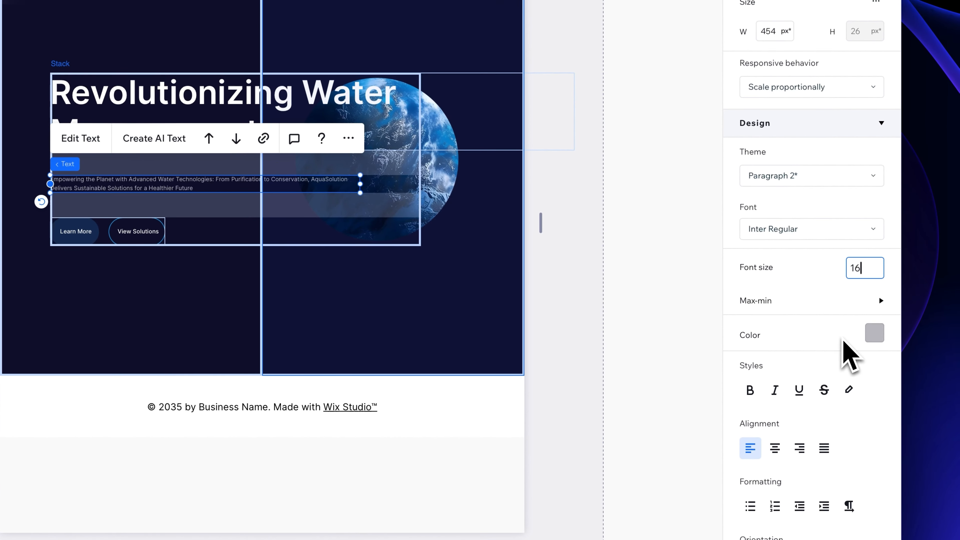
pyautogui.press('Return')
pyautogui.click(881, 301)
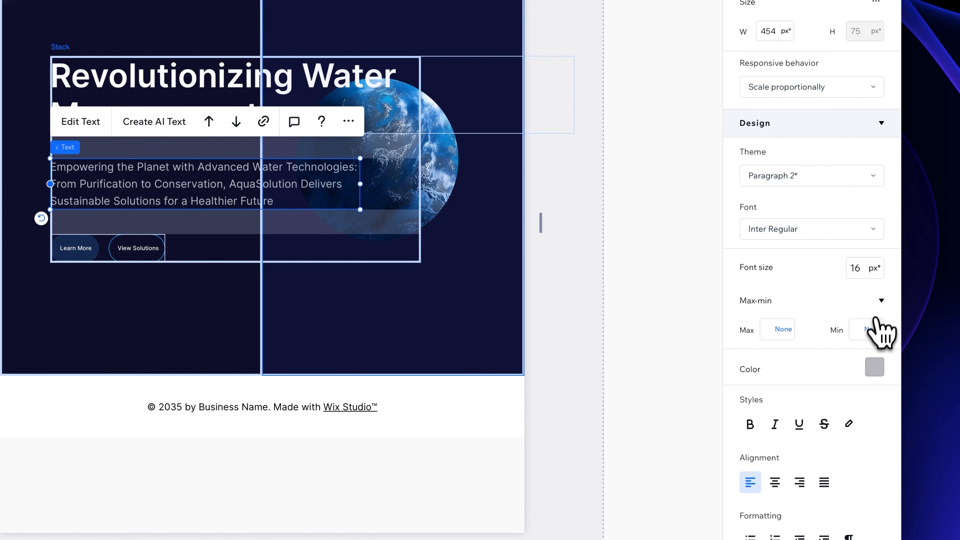
pyautogui.click(869, 330)
pyautogui.click(865, 356)
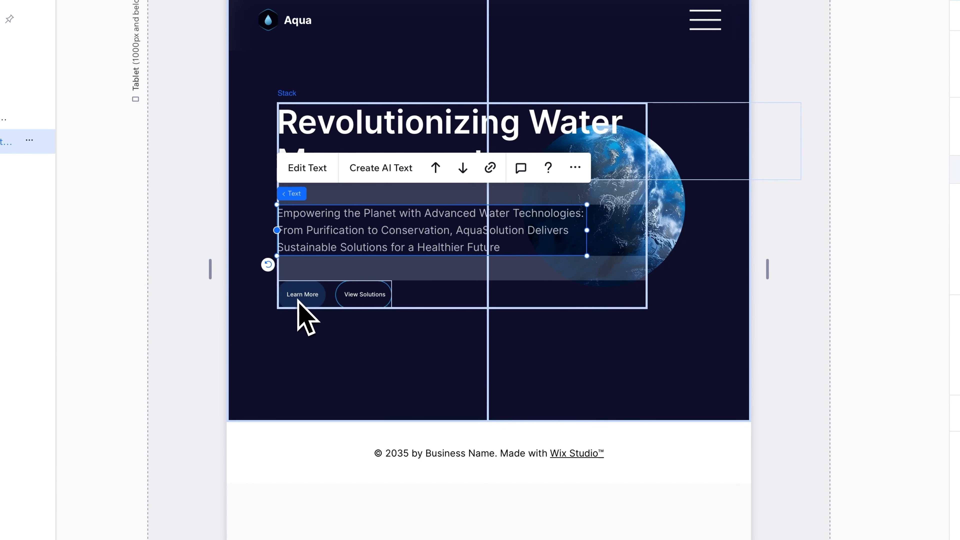
# - Resize the Learn More button to 132 px wide and 40 px high
pyautogui.click(75, 251)
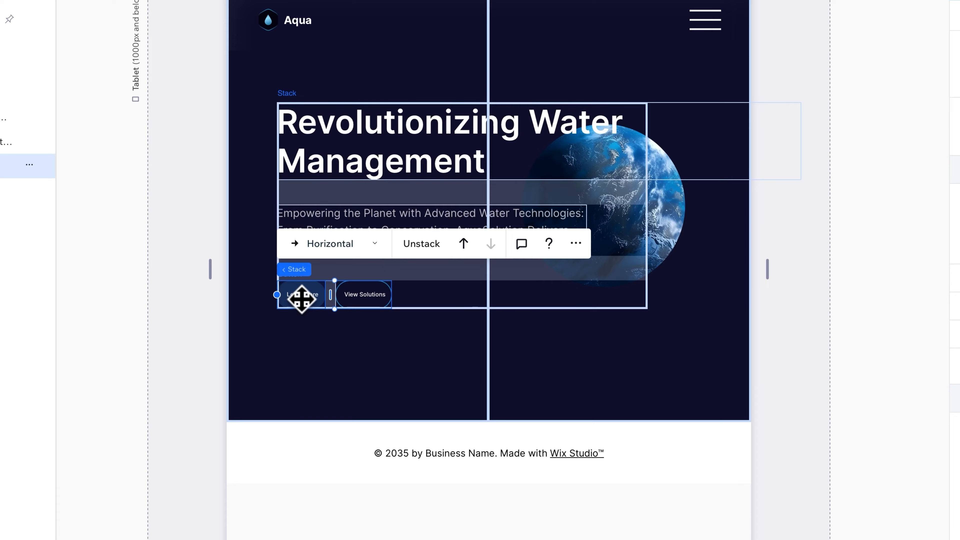
pyautogui.click(301, 299)
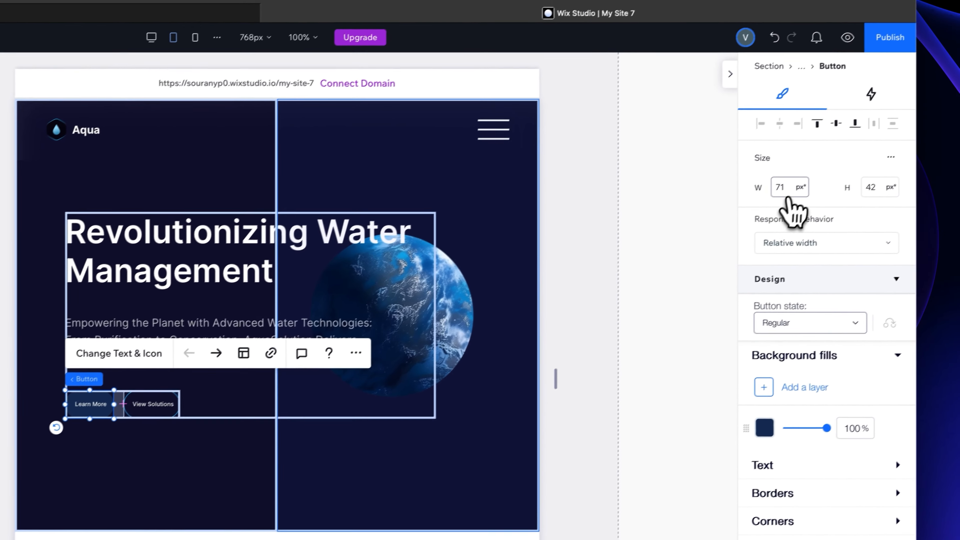
pyautogui.click(769, 194)
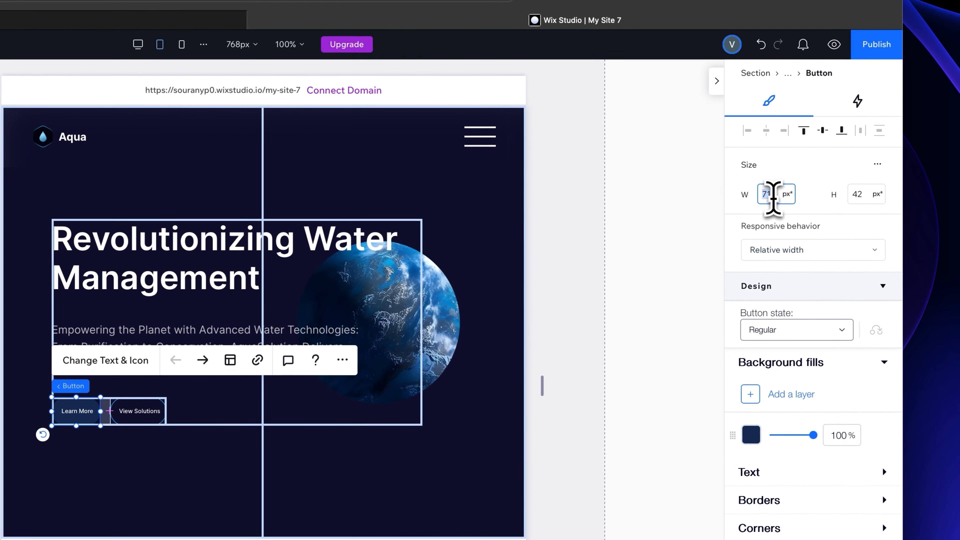
pyautogui.write('132')
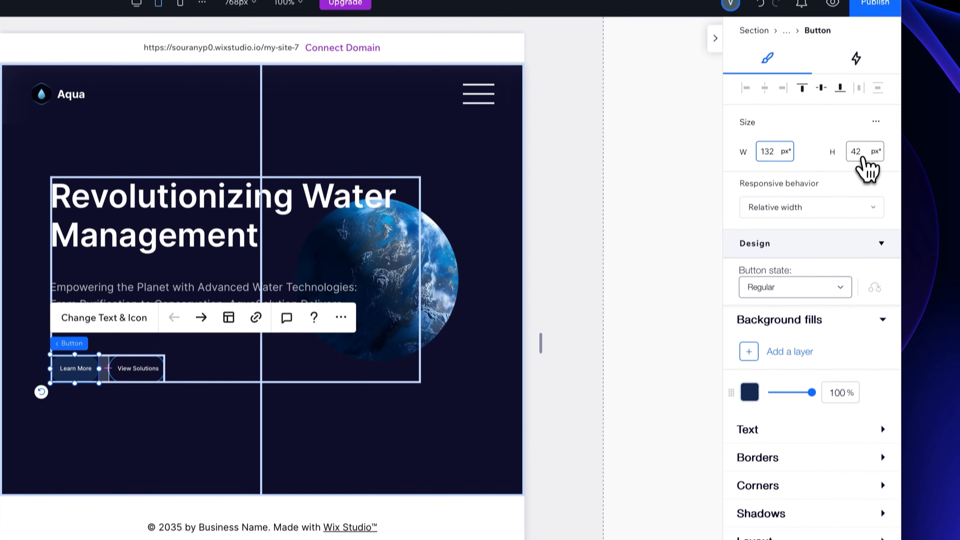
pyautogui.click(863, 157)
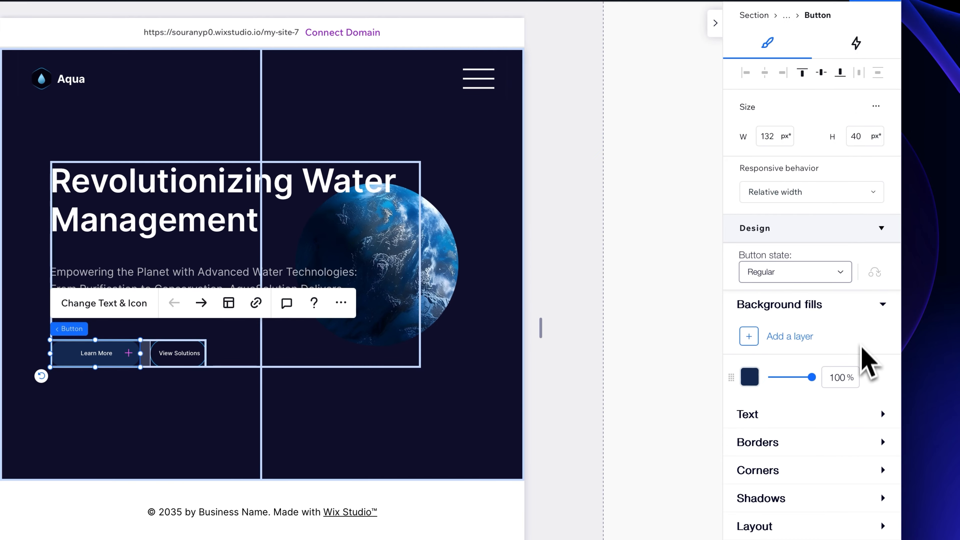
# - Set the Learn More button's label font size to 16 px
pyautogui.click(820, 415)
pyautogui.scroll(-5, 825, 300)
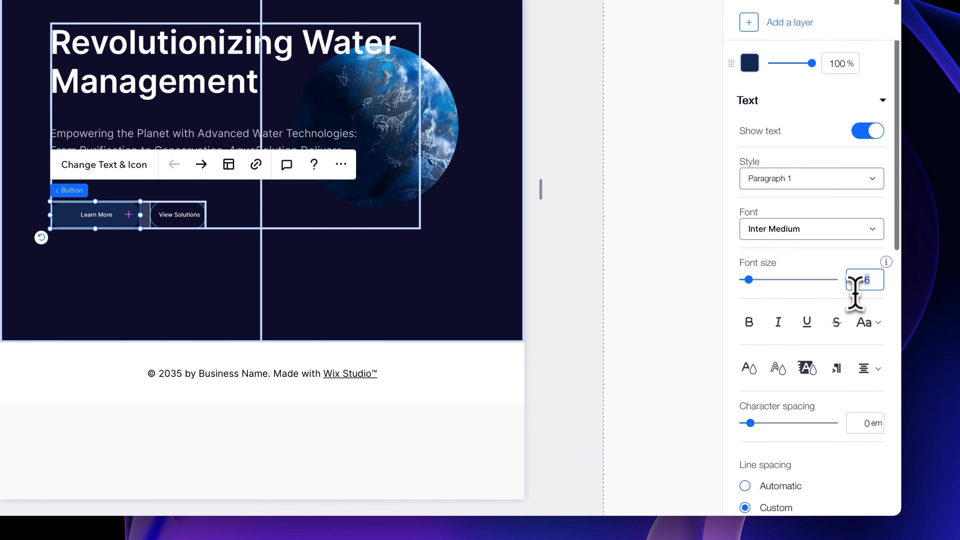
pyautogui.click(856, 280)
pyautogui.write('1')
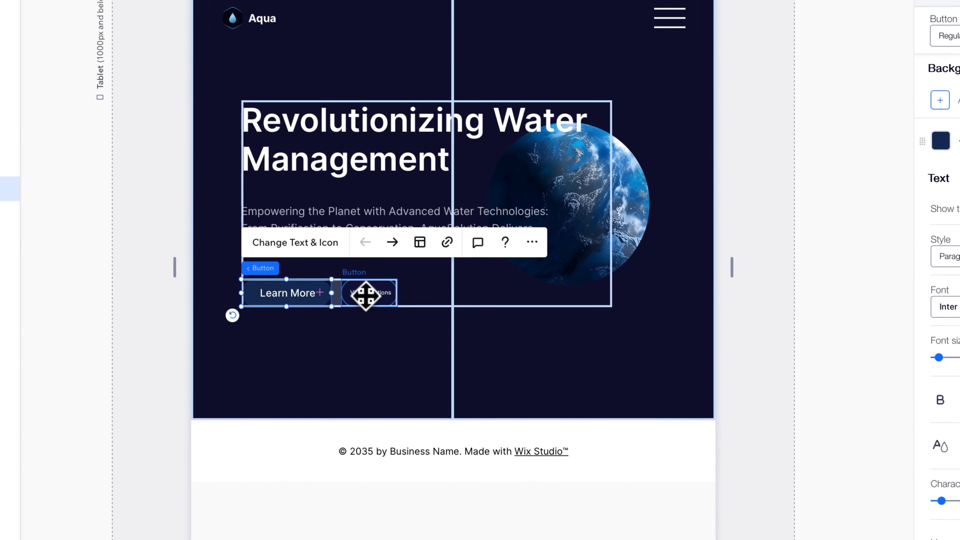
# - Resize the View Solutions button to 156 px wide and 40 px high
pyautogui.click(179, 214)
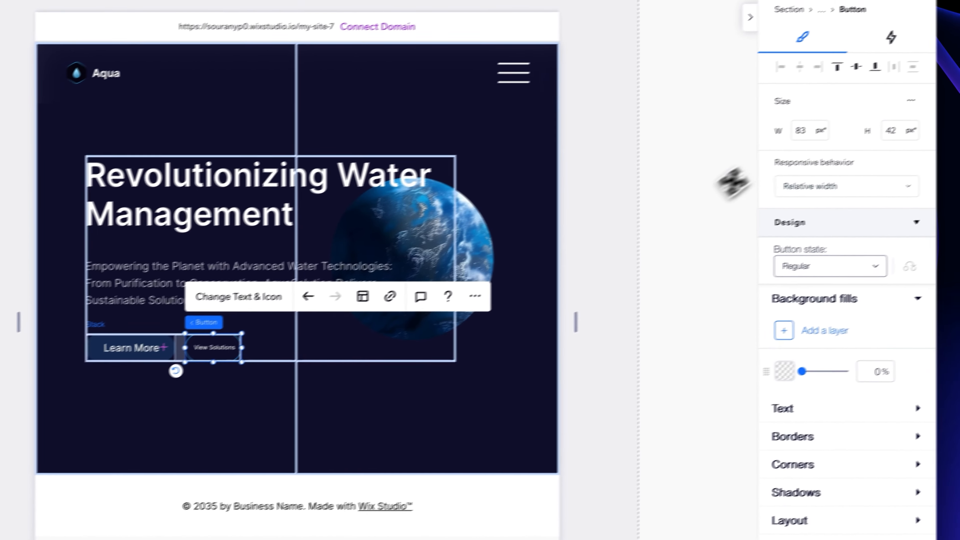
pyautogui.click(957, 80)
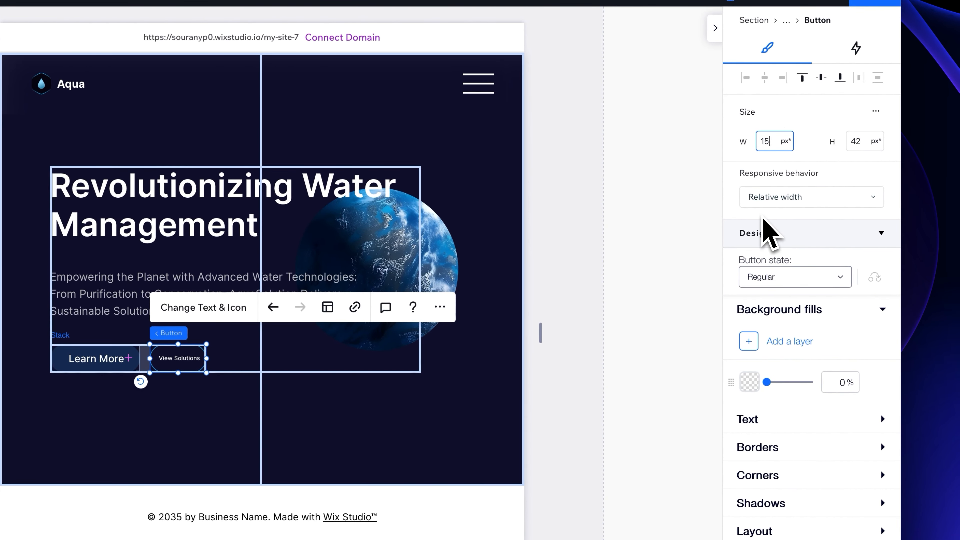
pyautogui.write('156')
pyautogui.press('Return')
pyautogui.write('4')
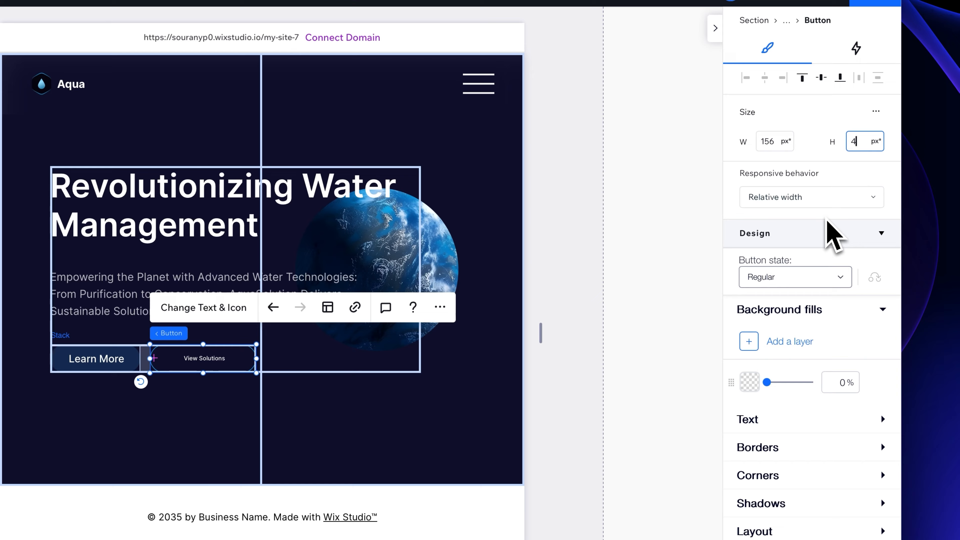
pyautogui.write('0')
pyautogui.press('Return')
# - Set the View Solutions button's label font size to 16 px
pyautogui.scroll(-1, 829, 435)
pyautogui.click(861, 419)
pyautogui.scroll(-3, 824, 422)
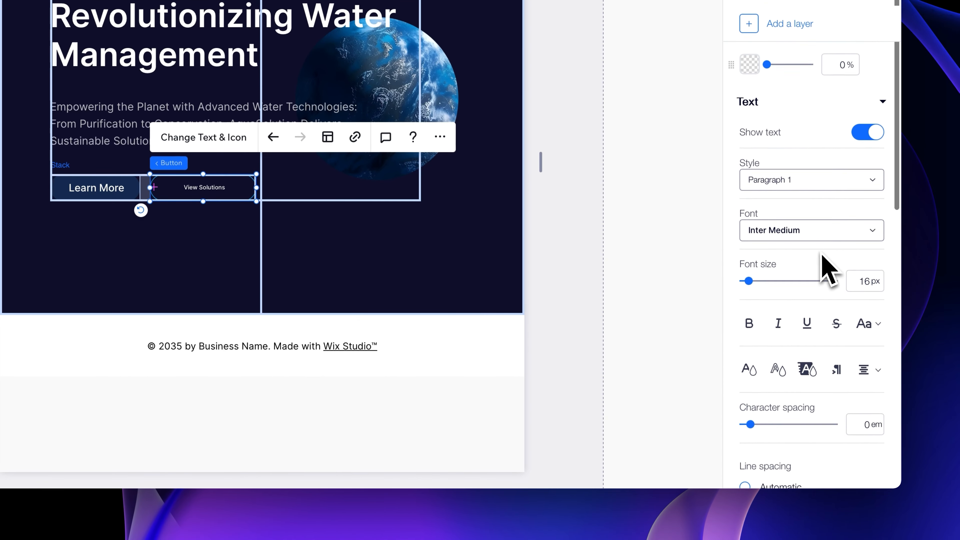
pyautogui.scroll(-1, 831, 261)
pyautogui.write('1')
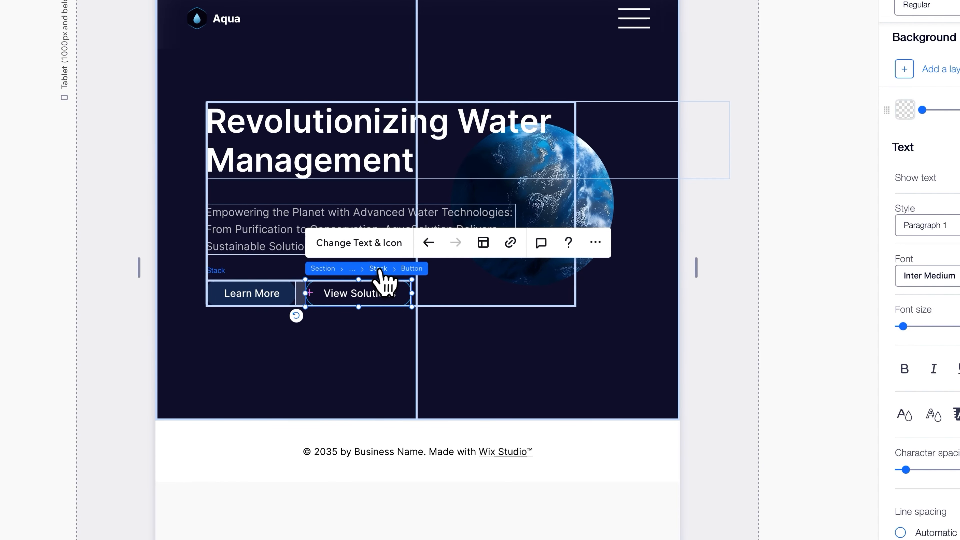
# - Increase the item spacing of the horizontal stack that holds the two hero buttons
pyautogui.click(383, 269)
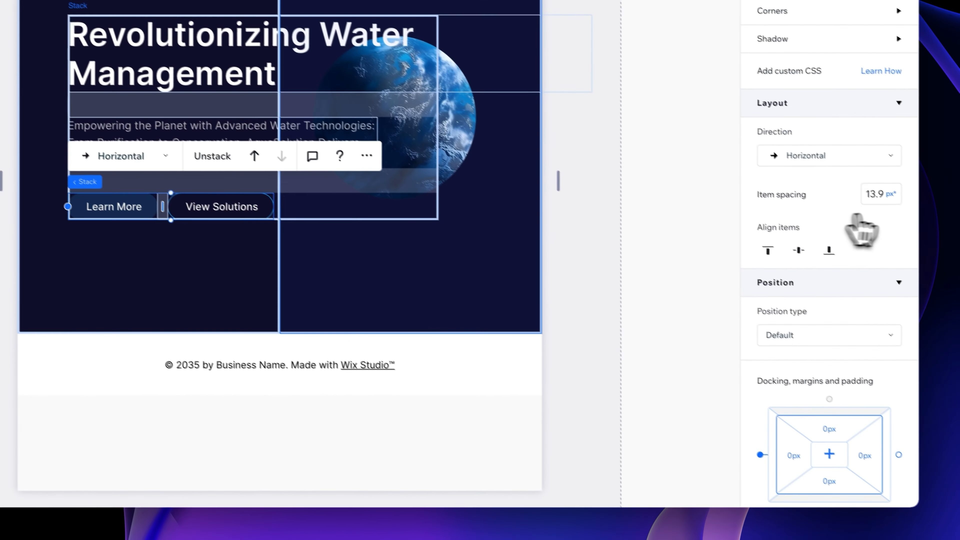
pyautogui.click(859, 189)
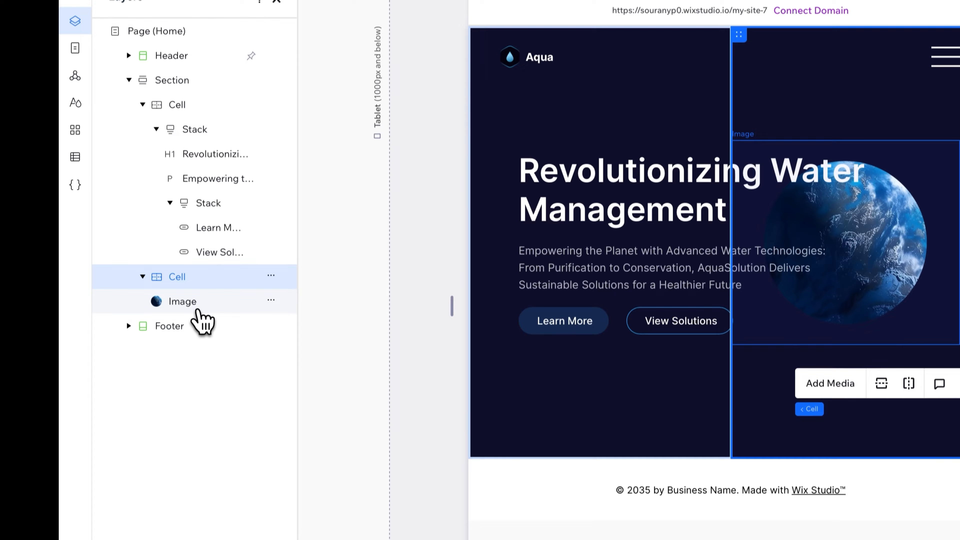
# - Resize the globe image in the hero's second cell to 436 × 436 px and lock its aspect ratio
pyautogui.click(194, 308)
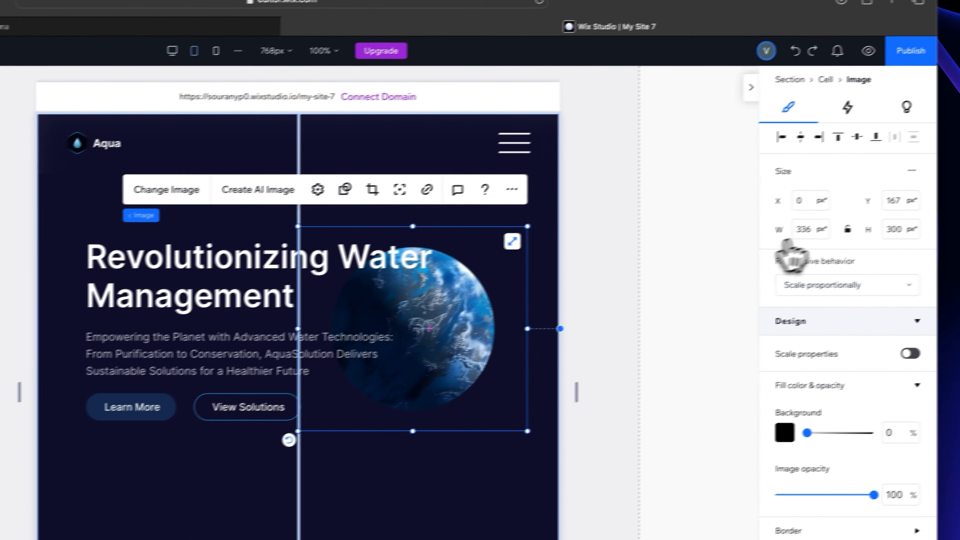
pyautogui.click(774, 239)
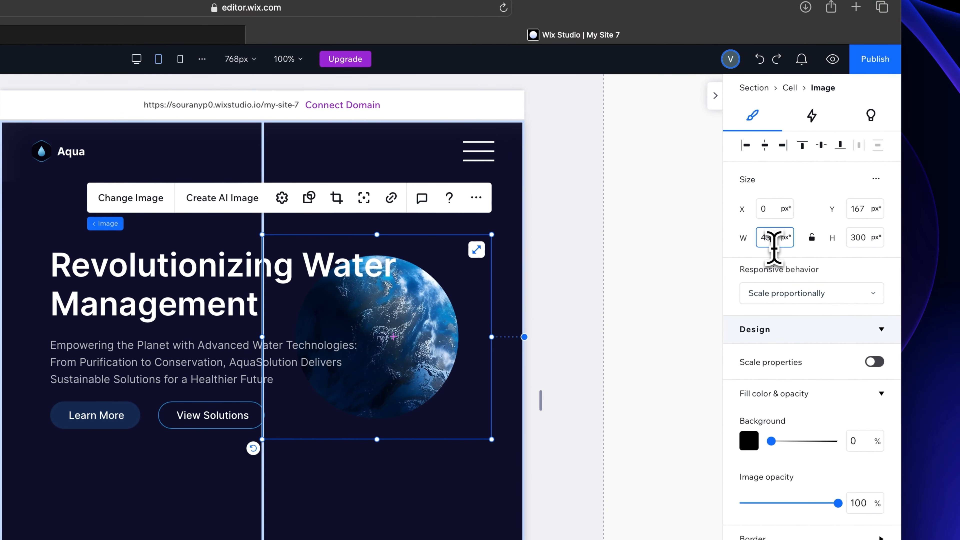
pyautogui.click(857, 239)
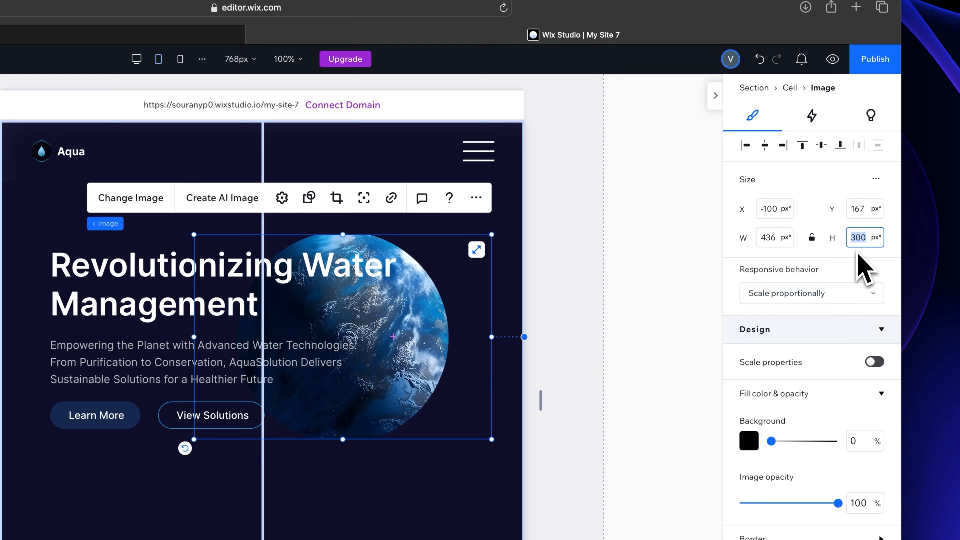
pyautogui.press('Return')
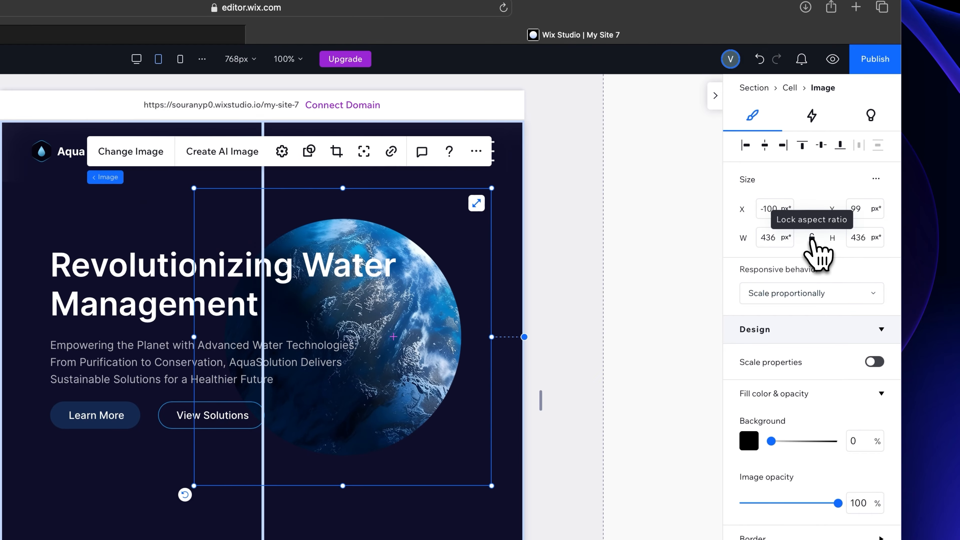
pyautogui.click(811, 237)
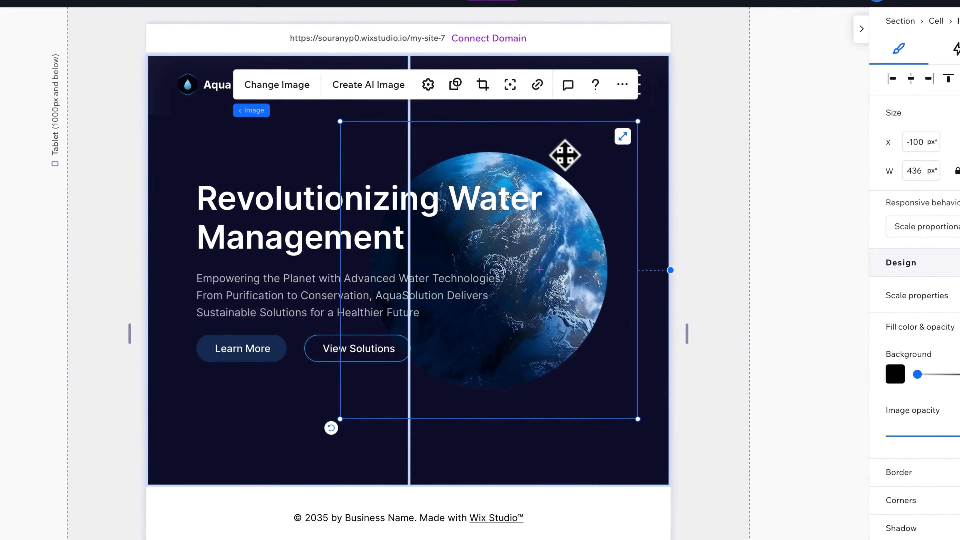
# - Move the globe image slightly to the right in the hero section
pyautogui.moveTo(556, 154); pyautogui.dragTo(585, 155)
# - Set the responsive behavior of the Learn More and View Solutions buttons to Fixed
pyautogui.click(243, 347)
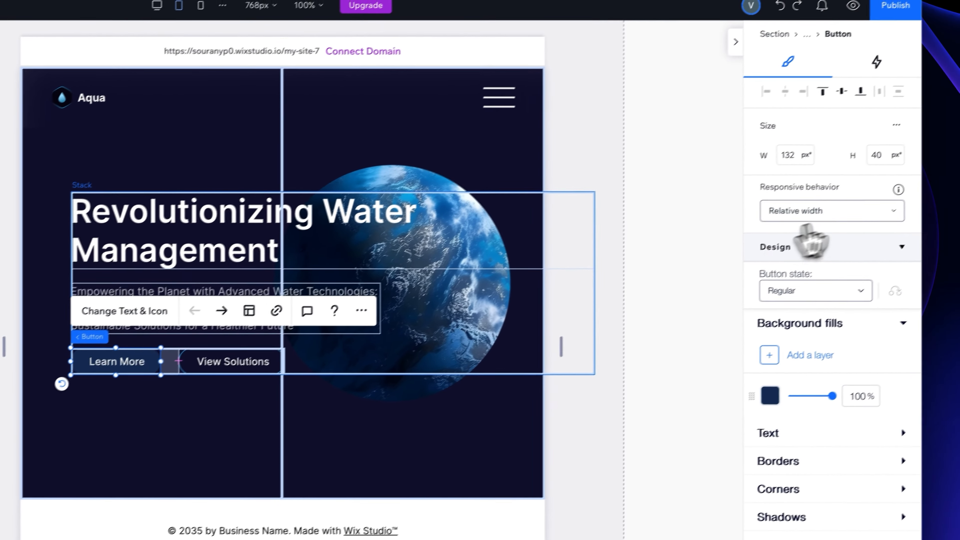
pyautogui.click(937, 200)
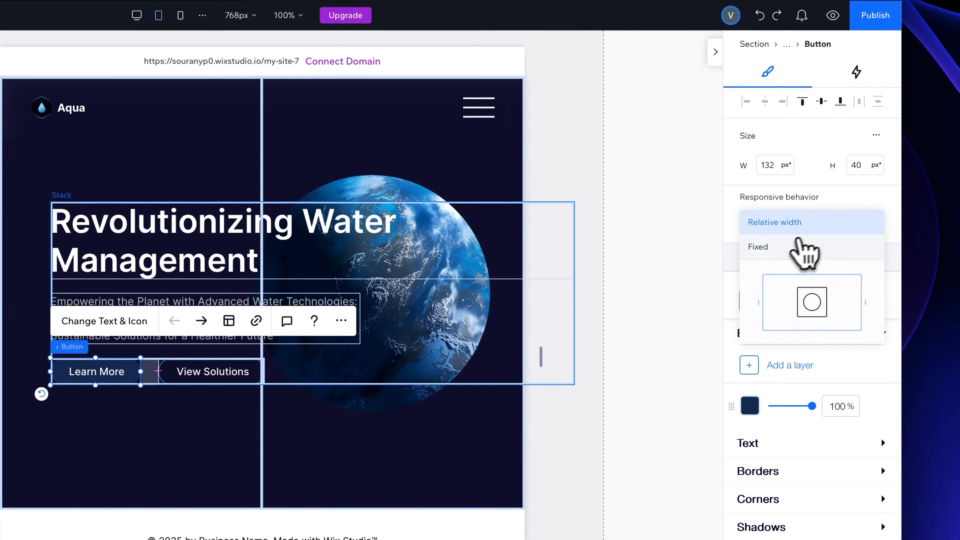
pyautogui.click(773, 248)
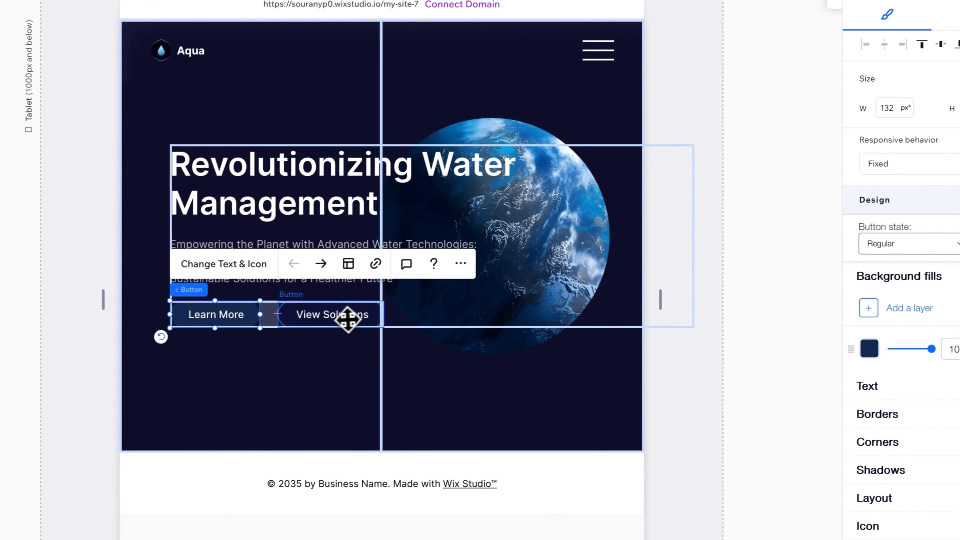
pyautogui.click(270, 349)
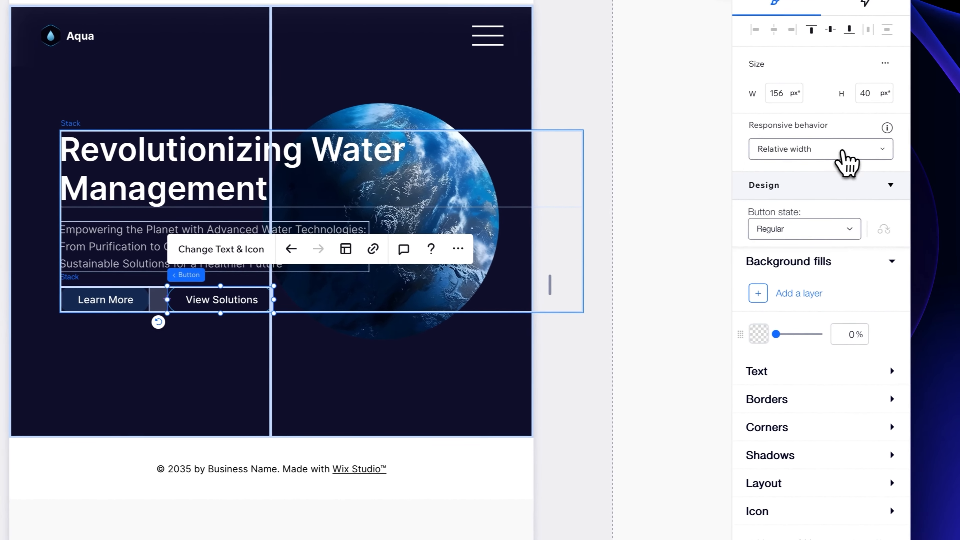
pyautogui.click(843, 151)
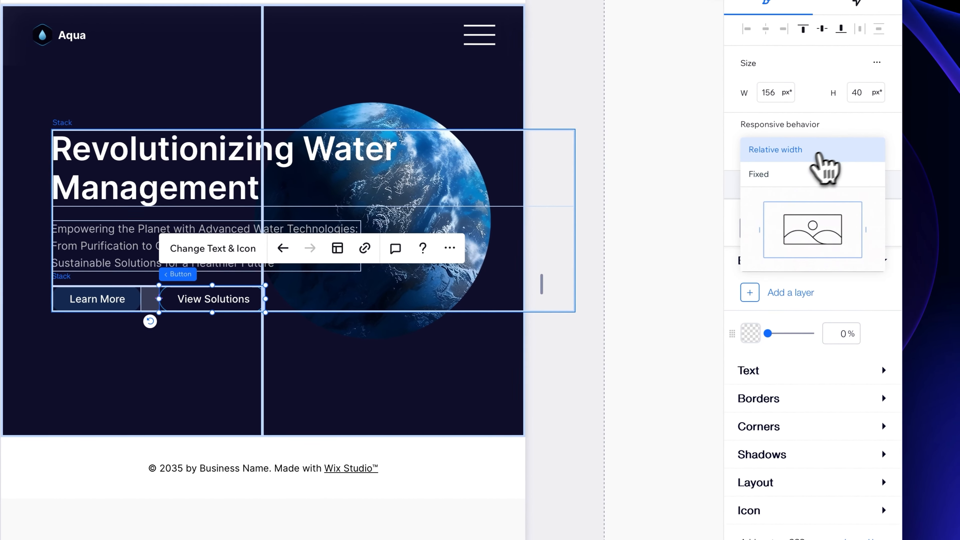
pyautogui.click(773, 175)
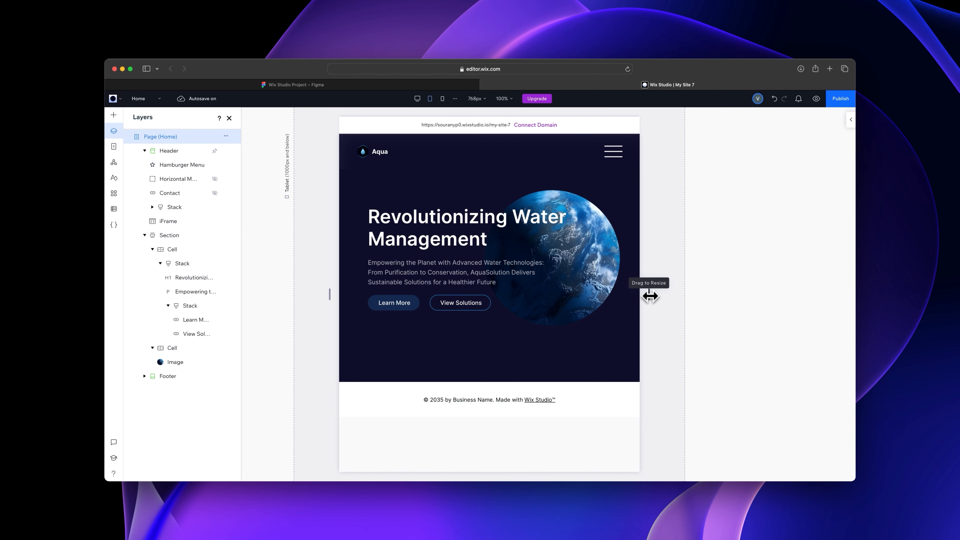
# - Switch to the mobile breakpoint and set the hero section's height to 566 px
pyautogui.moveTo(649, 295)
pyautogui.mouseDown()
pyautogui.moveTo(673, 295)
pyautogui.moveTo(648, 298)
pyautogui.mouseUp()
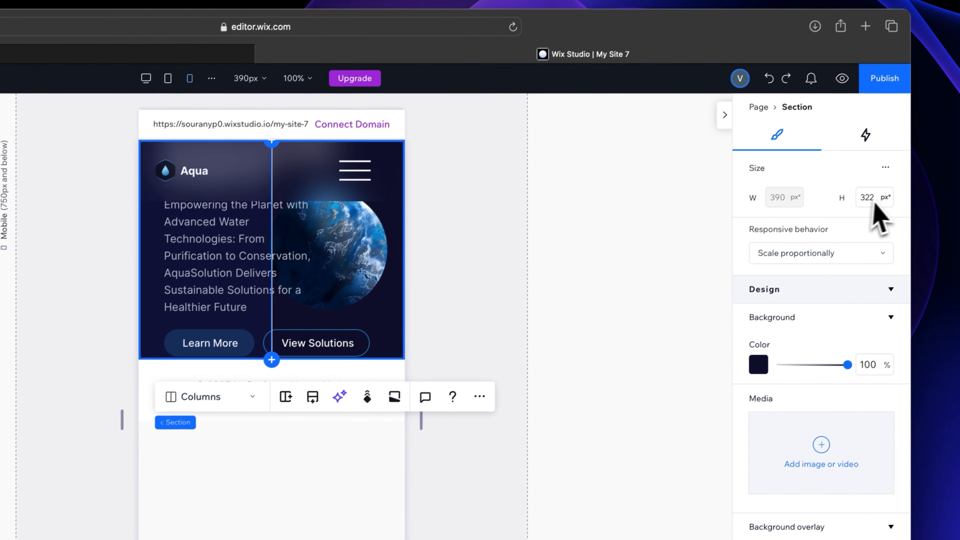
pyautogui.click(862, 206)
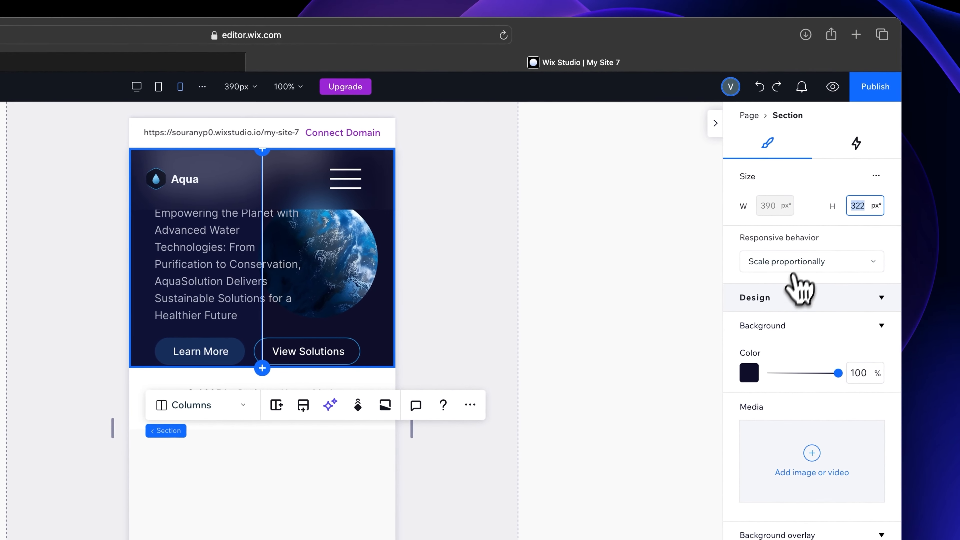
pyautogui.write('566')
pyautogui.press('Return')
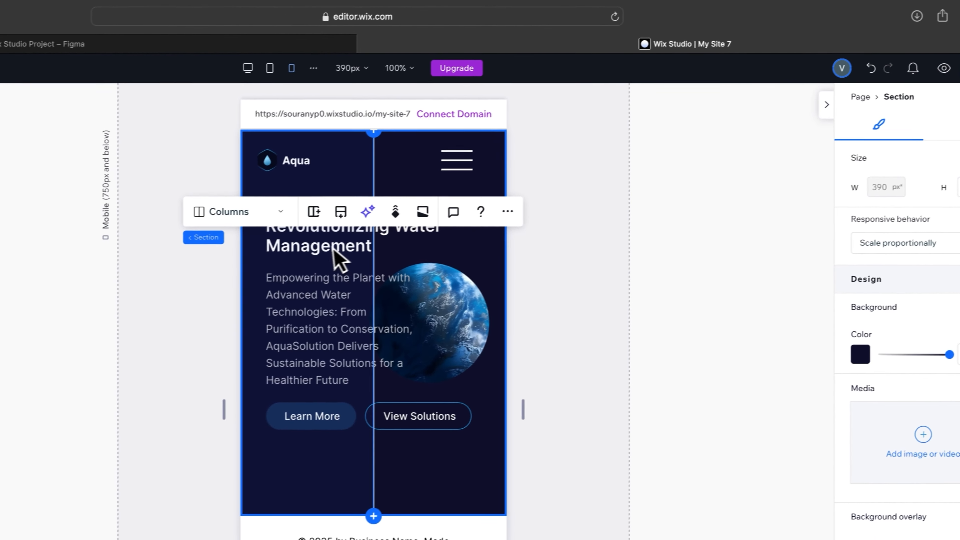
# - Set the hero heading's font size to 30 px
pyautogui.click(334, 250)
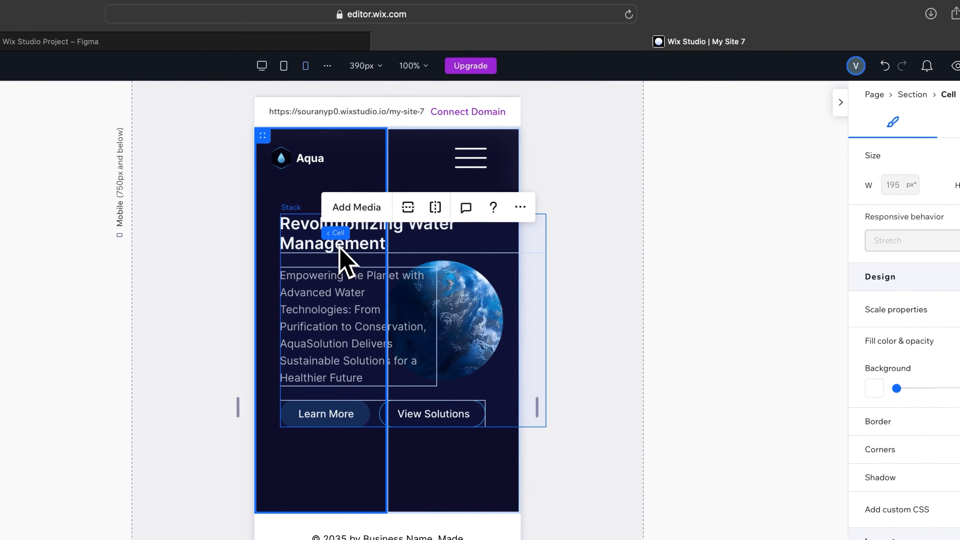
pyautogui.click(329, 248)
pyautogui.click(348, 243)
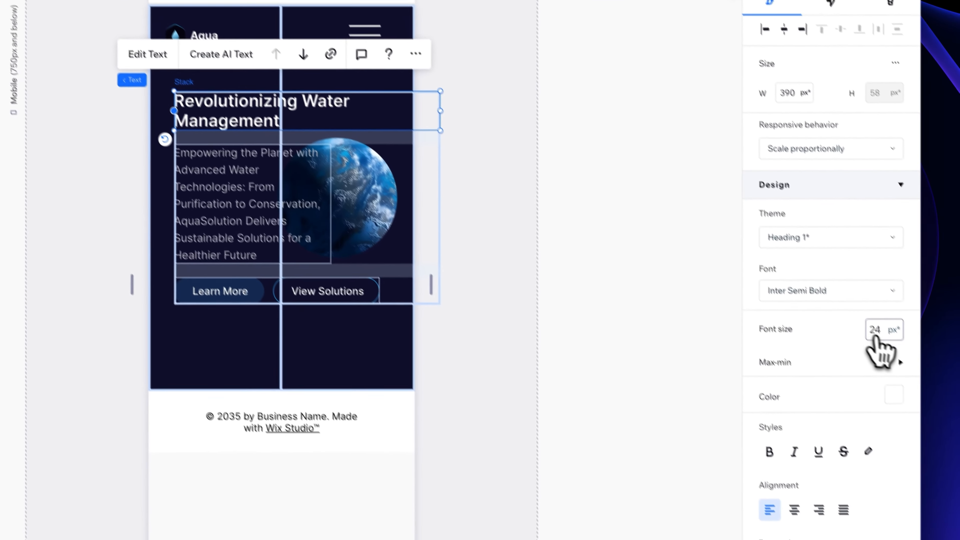
pyautogui.click(959, 451)
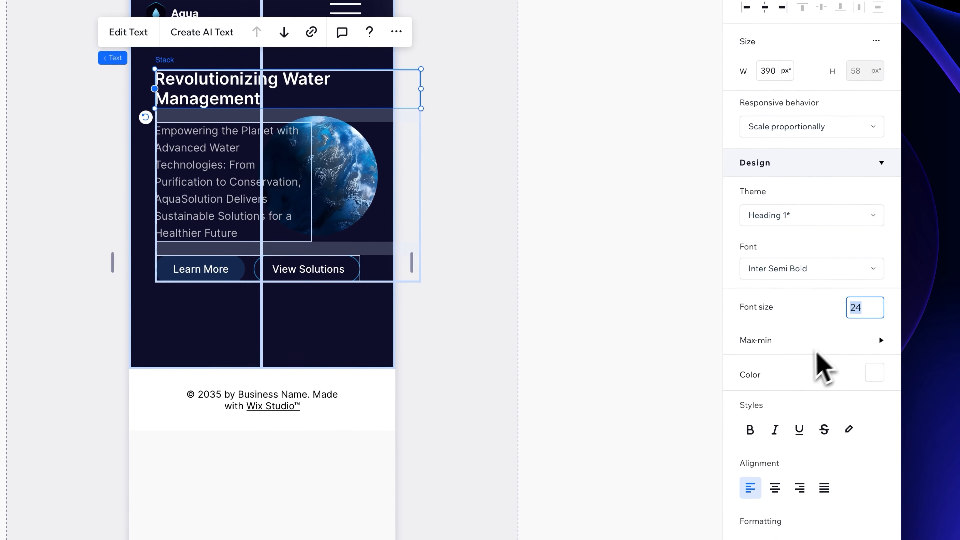
pyautogui.write('30')
pyautogui.press('Return')
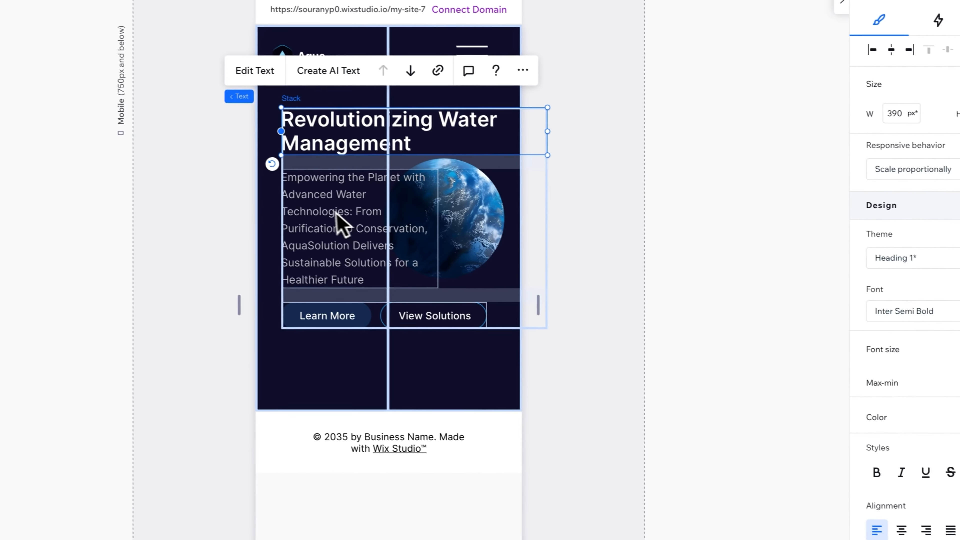
# - Set the width of the hero paragraph below the heading to 330 px
pyautogui.click(247, 196)
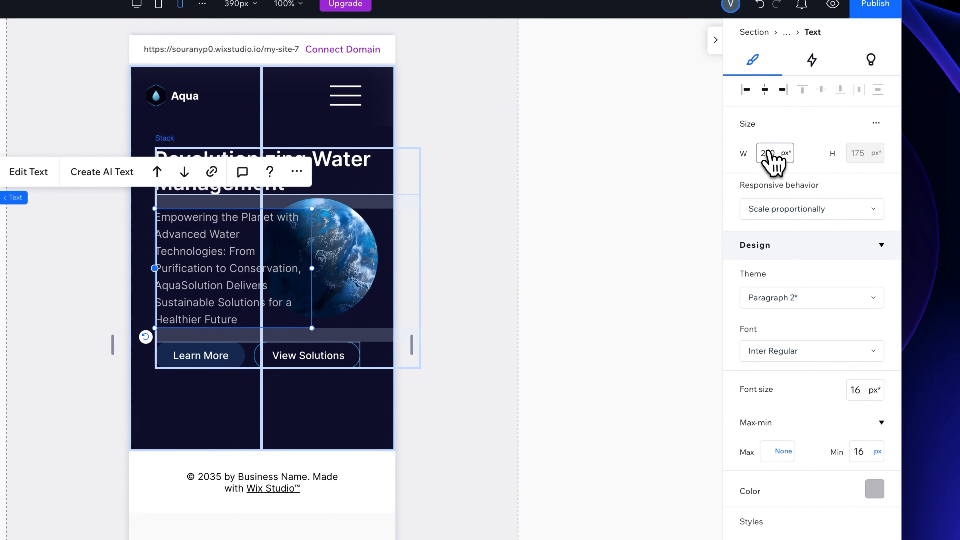
pyautogui.click(768, 151)
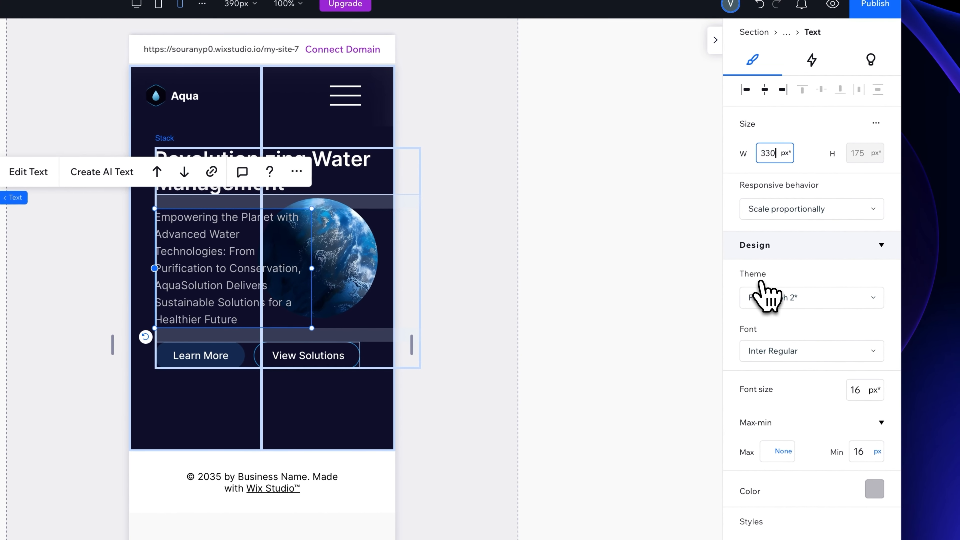
pyautogui.write('330')
pyautogui.press('Return')
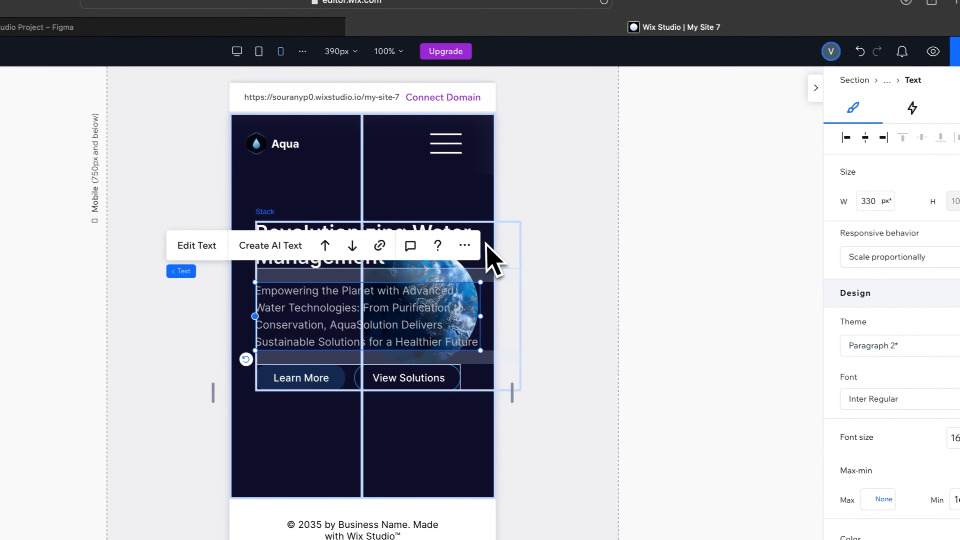
# - Narrow the hero heading to about 255 px and widen the paragraph to the full width of its stack
pyautogui.click(385, 197)
pyautogui.moveTo(421, 197); pyautogui.dragTo(422, 198)
pyautogui.moveTo(565, 223); pyautogui.dragTo(506, 228)
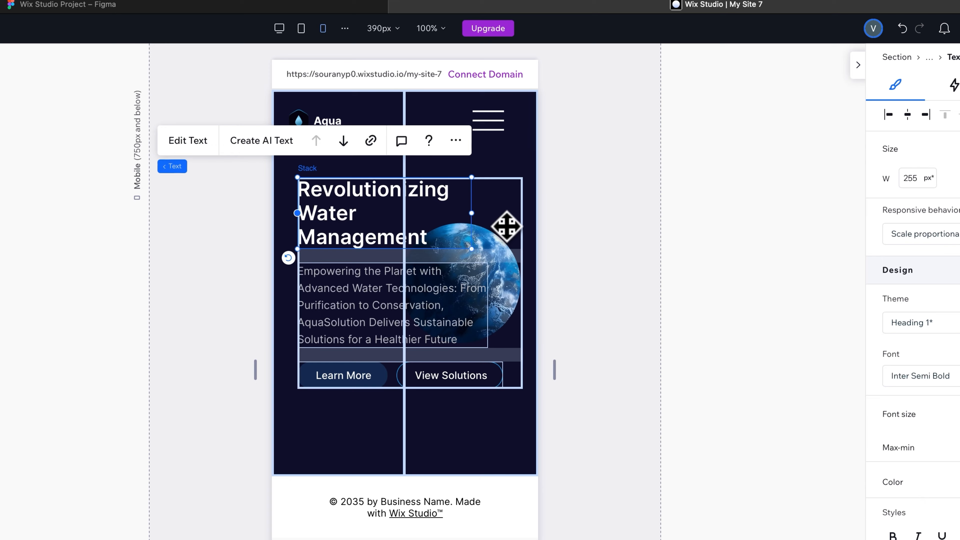
pyautogui.click(476, 295)
pyautogui.moveTo(488, 304); pyautogui.dragTo(523, 299)
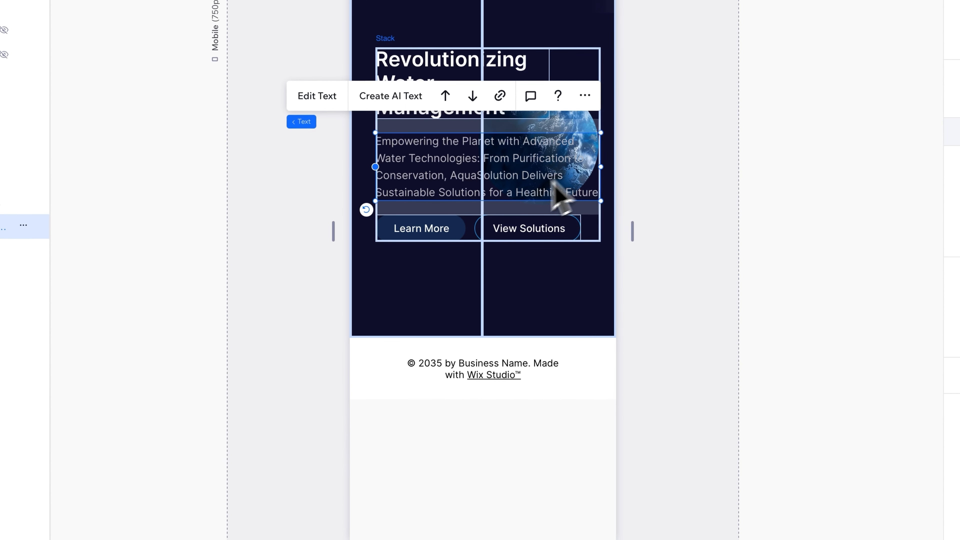
# - Change the stack holding the two hero buttons to vertical and set its item spacing to 20 px
pyautogui.click(442, 231)
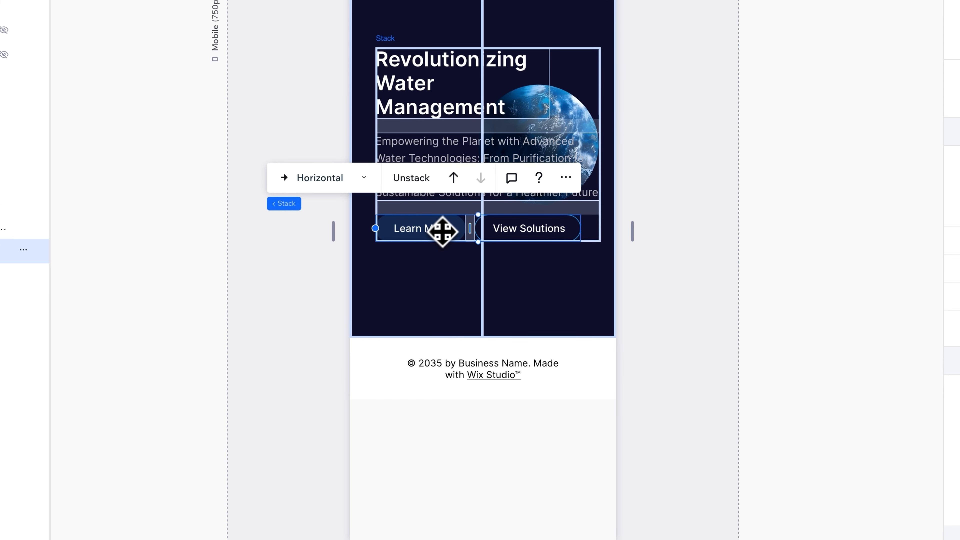
pyautogui.click(364, 179)
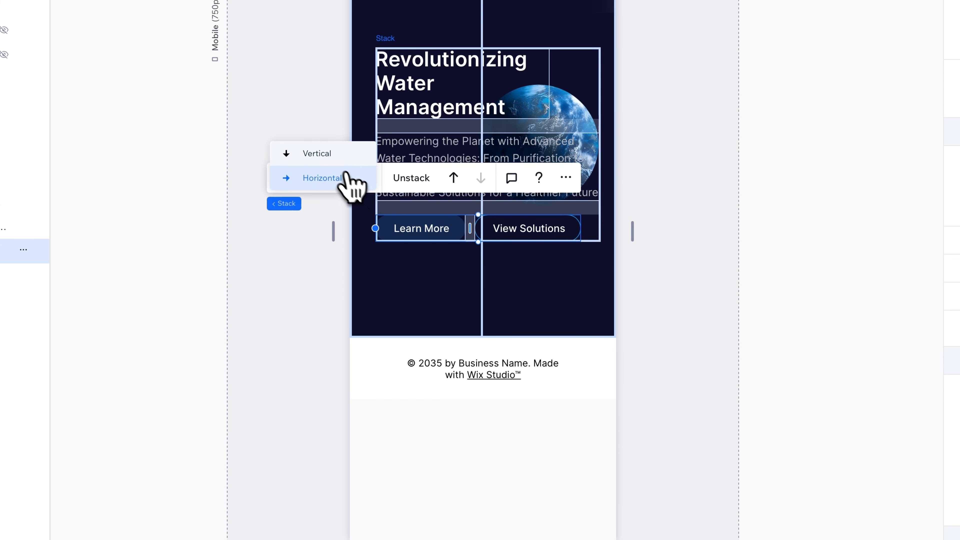
pyautogui.click(332, 156)
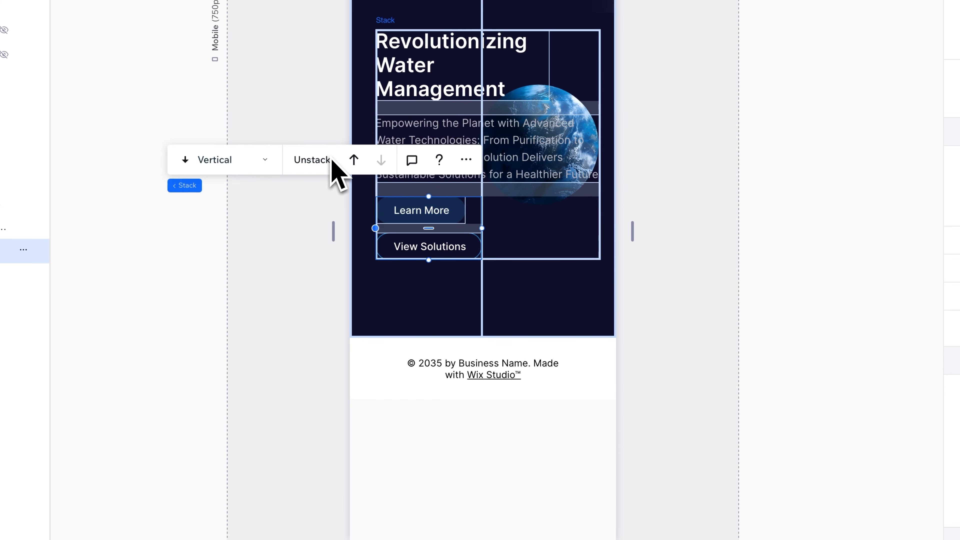
pyautogui.moveTo(430, 226); pyautogui.dragTo(429, 227)
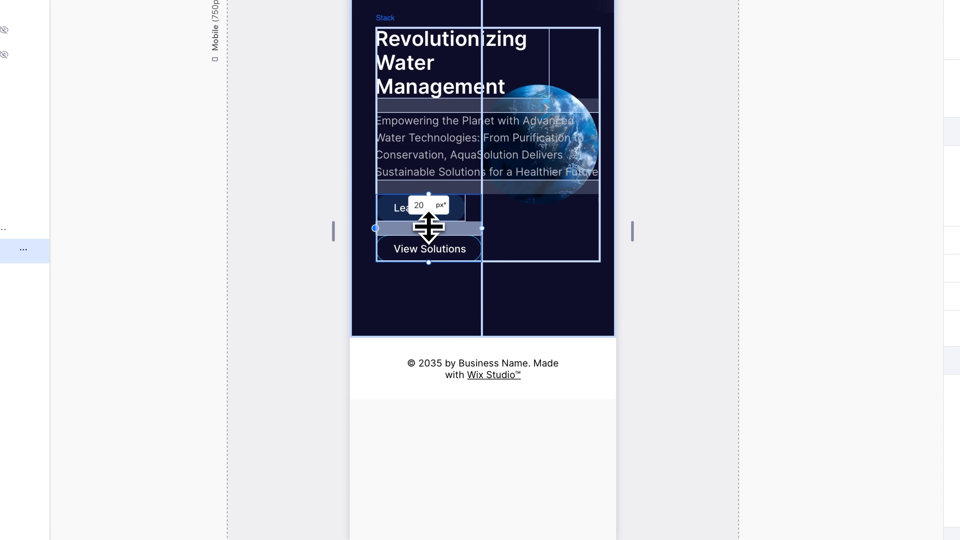
# - Widen the hero heading so it fits on two lines and change the spacing between the paragraph and the buttons in the hero stack
pyautogui.click(552, 77)
pyautogui.moveTo(521, 148); pyautogui.dragTo(531, 151)
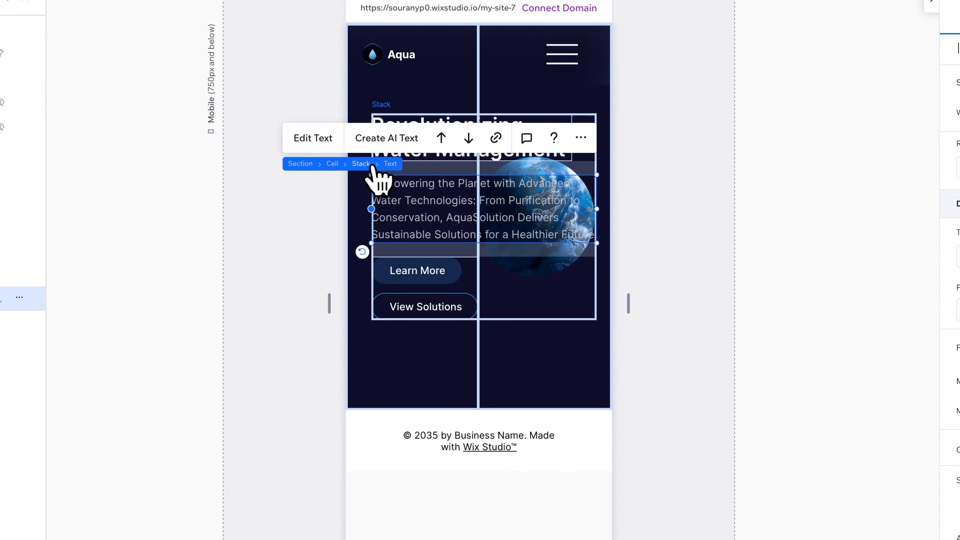
pyautogui.click(331, 177)
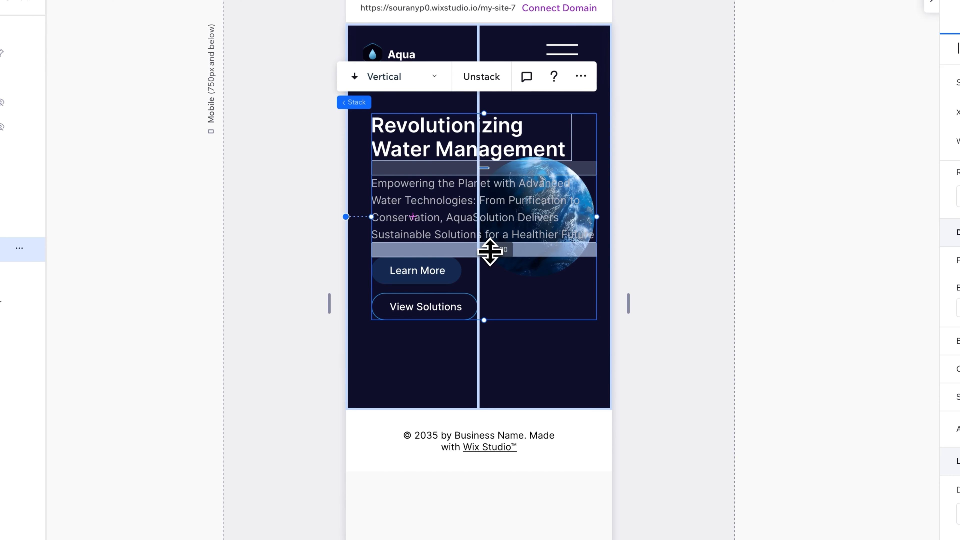
pyautogui.click(490, 252)
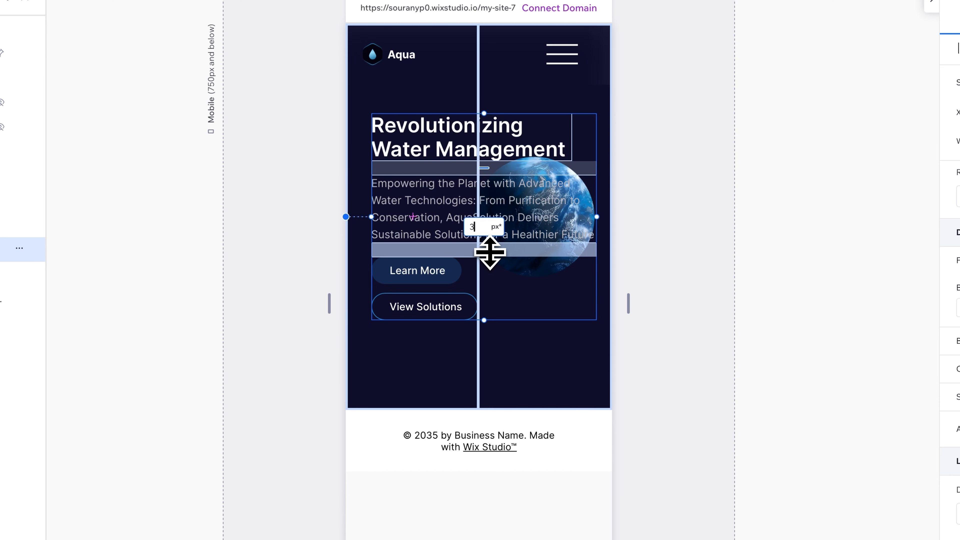
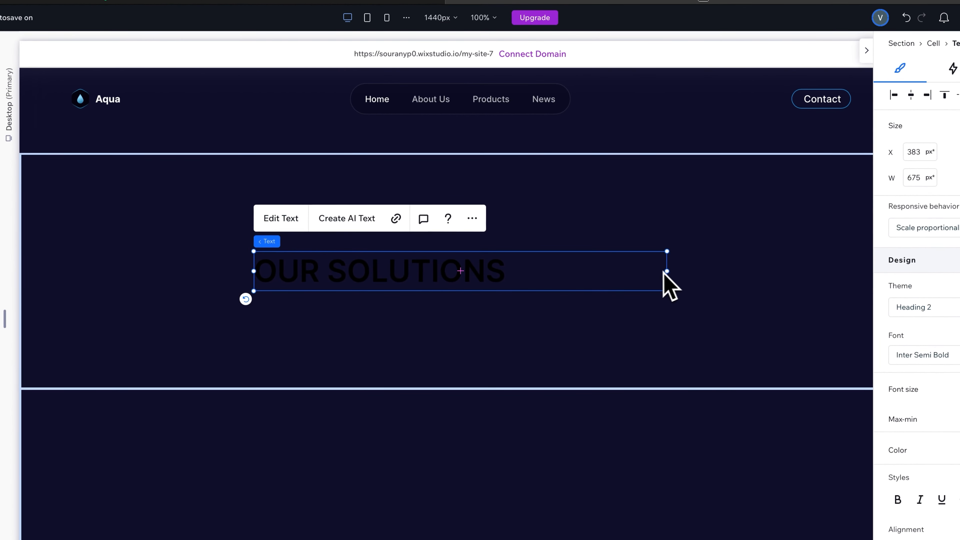
# - Narrow the OUR SOLUTIONS heading to about 435 px and set its text color to white
pyautogui.moveTo(667, 271); pyautogui.dragTo(521, 276)
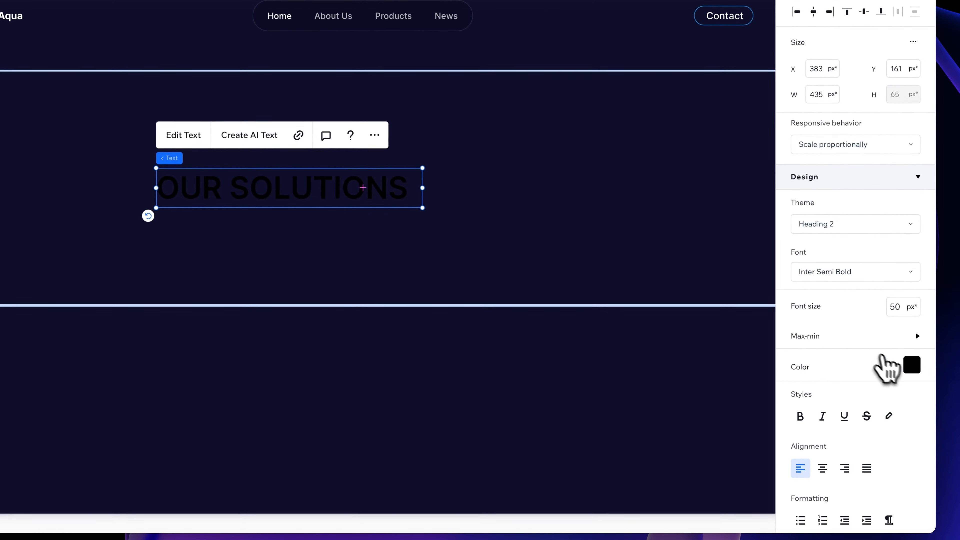
pyautogui.click(911, 365)
pyautogui.click(811, 343)
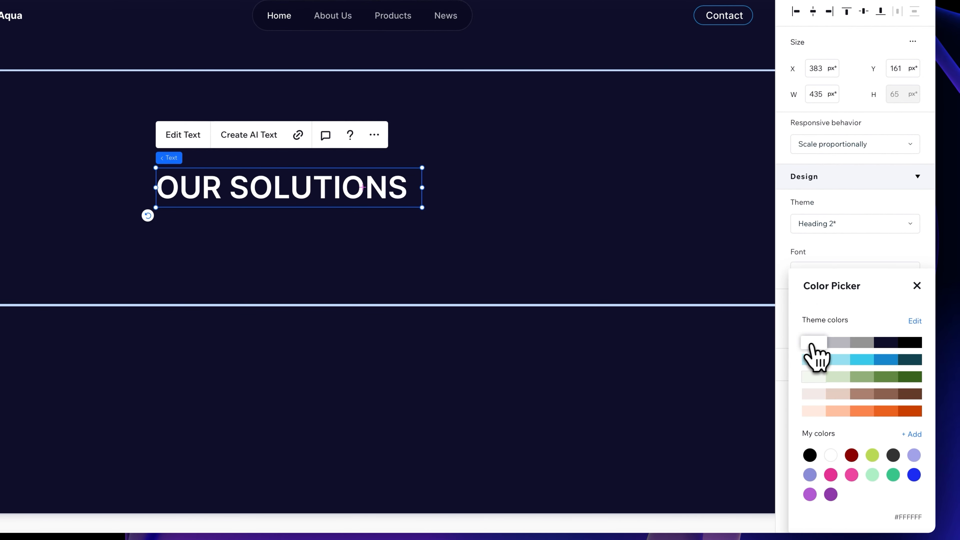
pyautogui.click(917, 286)
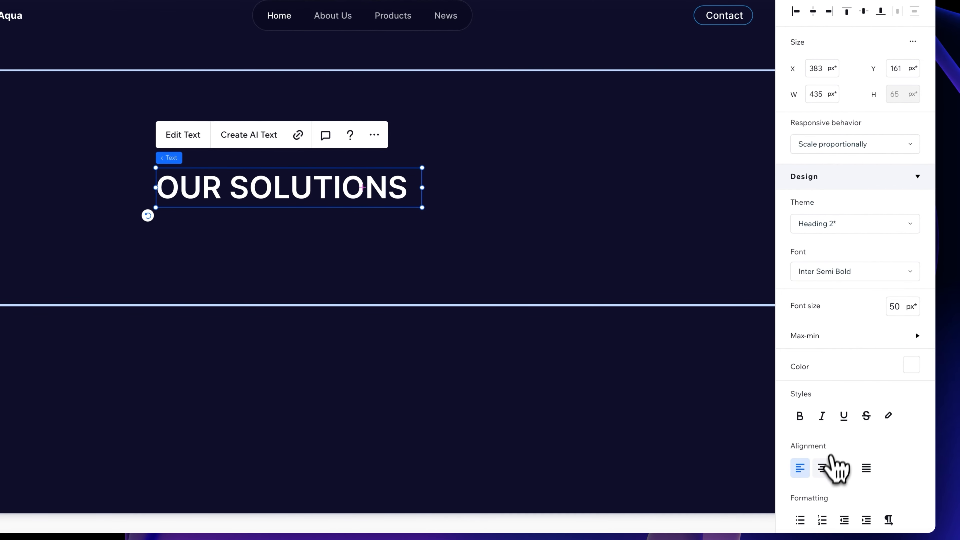
# - Center-align the OUR SOLUTIONS heading's text and move it to the upper middle of its cell
pyautogui.click(822, 468)
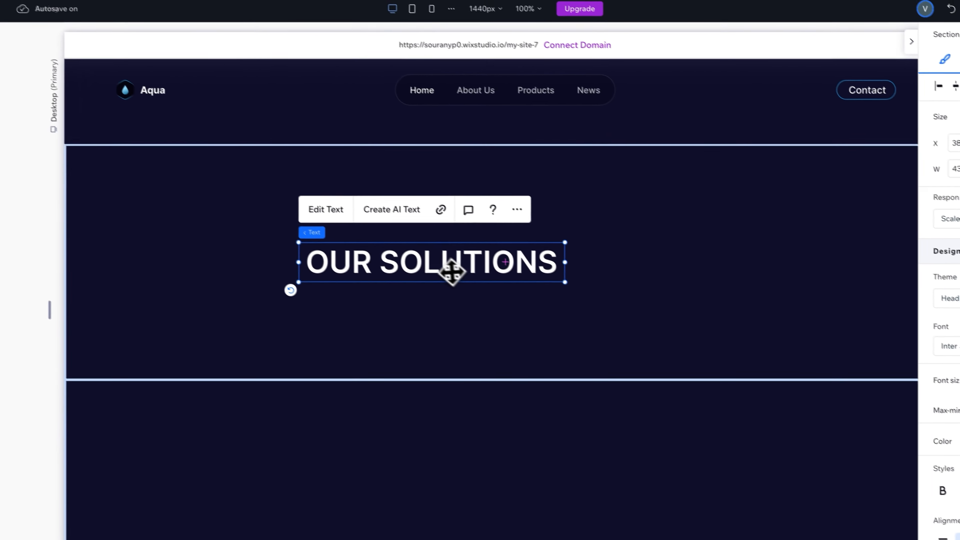
pyautogui.moveTo(299, 193); pyautogui.dragTo(348, 156)
pyautogui.moveTo(507, 239); pyautogui.dragTo(514, 233)
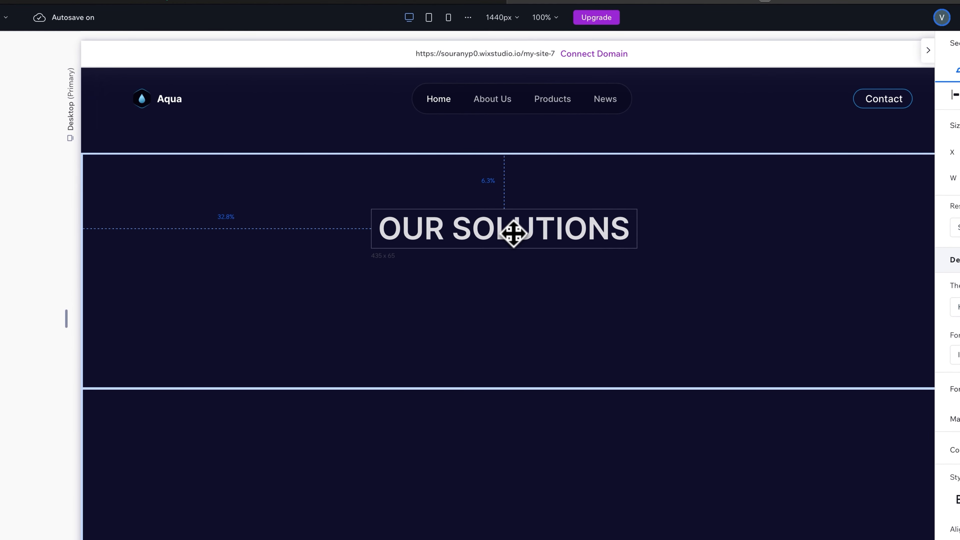
# - Add a Paragraph 2 text element and place it centered beneath the OUR SOLUTIONS heading
pyautogui.click(42, 78)
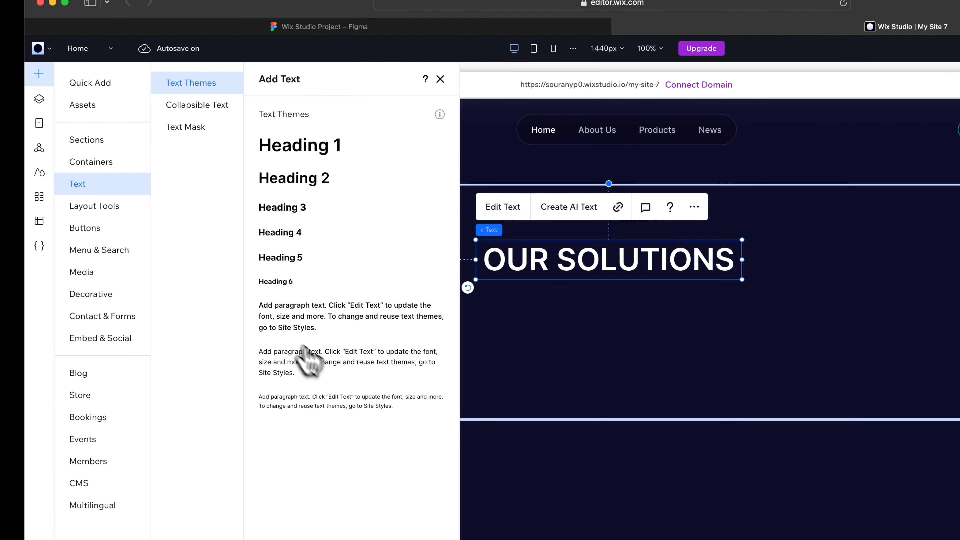
pyautogui.click(307, 357)
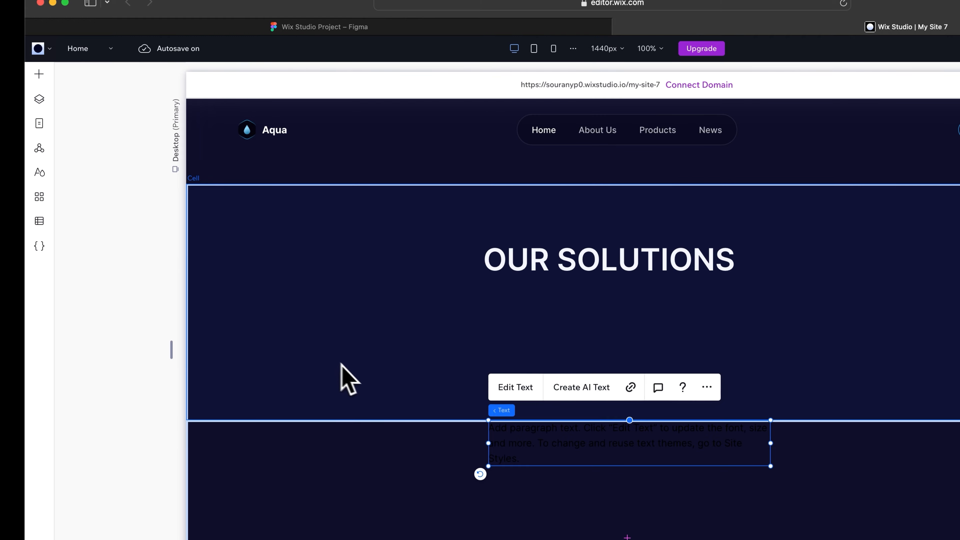
pyautogui.moveTo(576, 448); pyautogui.dragTo(558, 349)
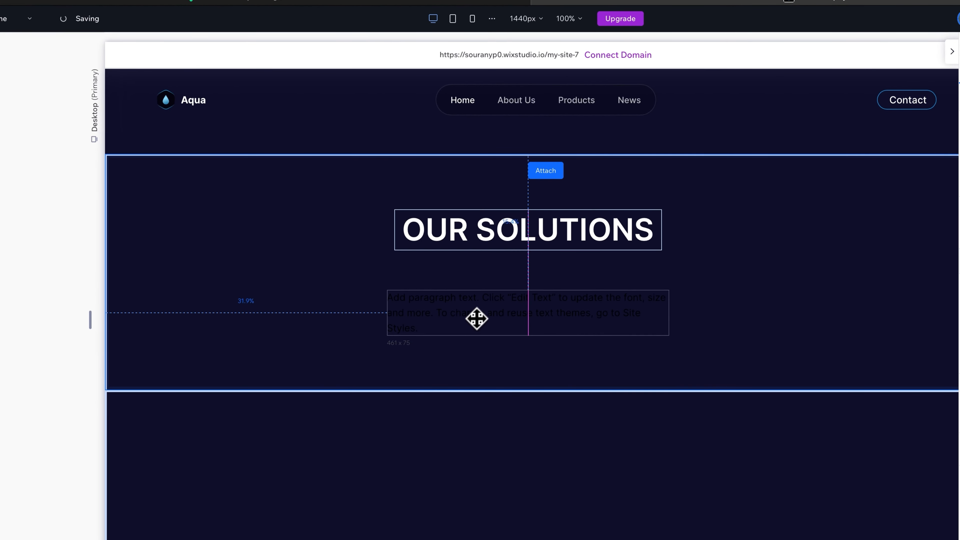
pyautogui.moveTo(476, 319)
pyautogui.mouseDown()
pyautogui.moveTo(481, 307)
pyautogui.moveTo(471, 304)
pyautogui.mouseUp()
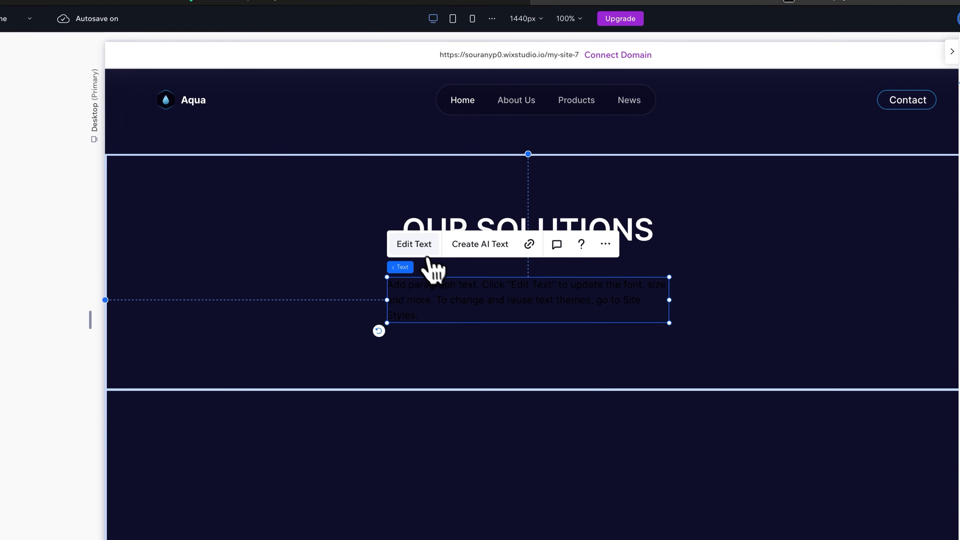
# - Replace the new paragraph's placeholder with the mission text starting "AquaSolution is dedicated to addressing the world's water challenges through innovation and technology."
pyautogui.click(419, 256)
pyautogui.press('Escape')
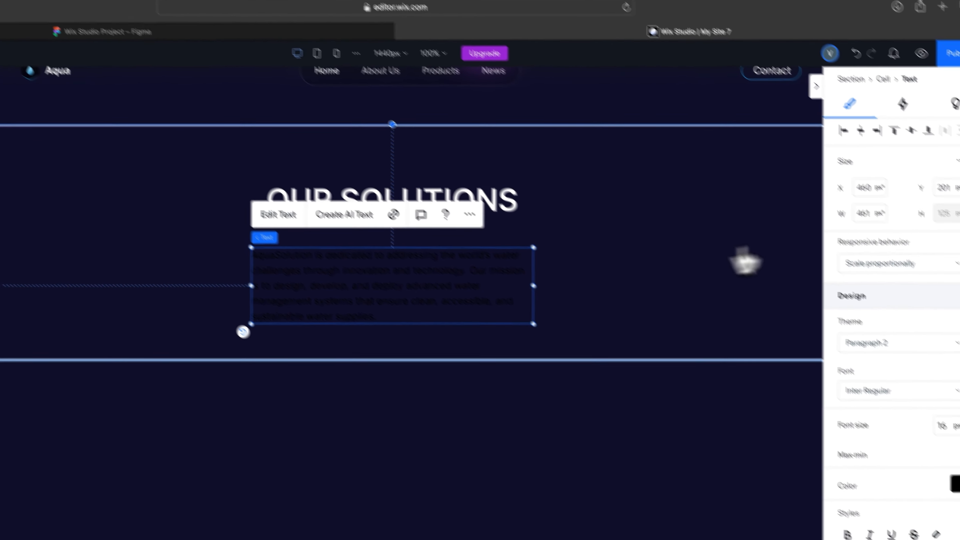
# - Set the mission paragraph's width to 692 px and center it horizontally in its cell
pyautogui.click(904, 246)
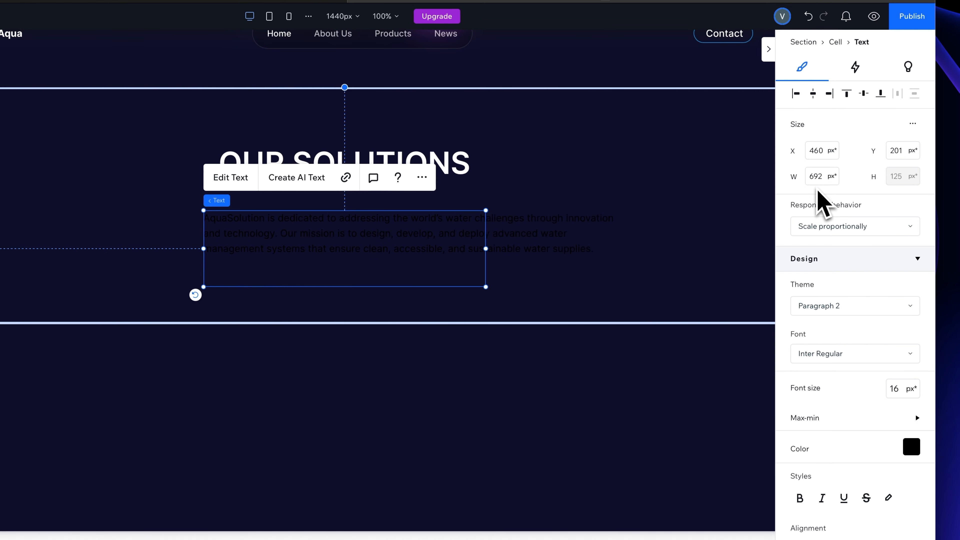
pyautogui.press('Return')
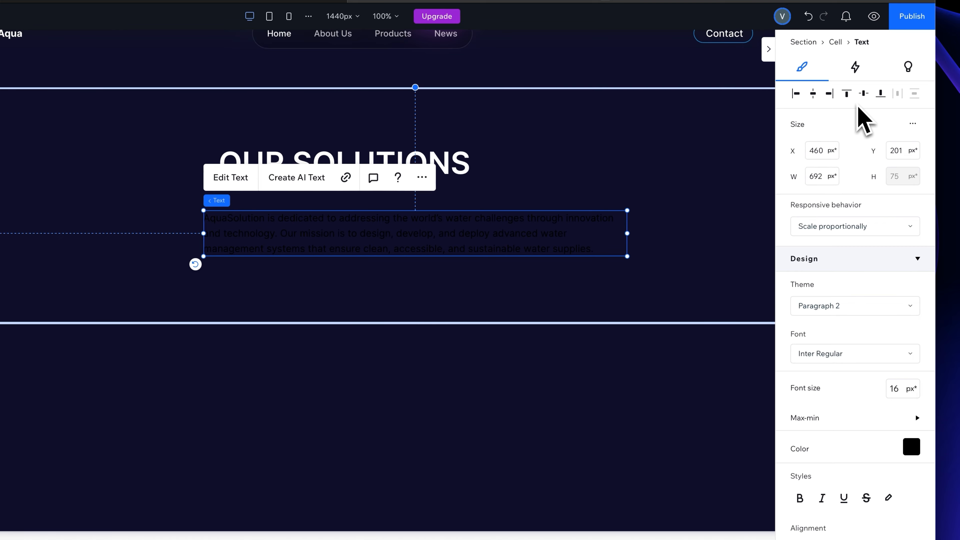
pyautogui.click(813, 93)
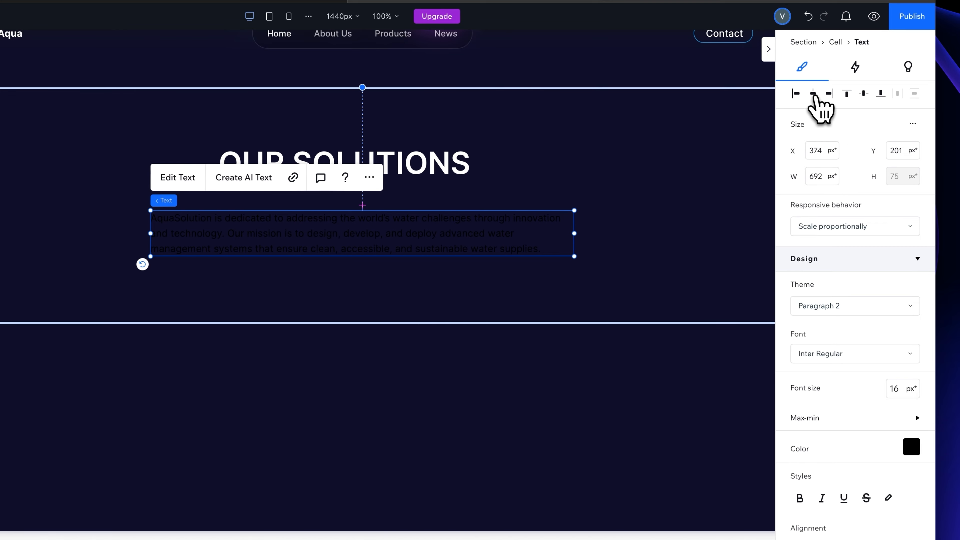
pyautogui.scroll(-1, 868, 378)
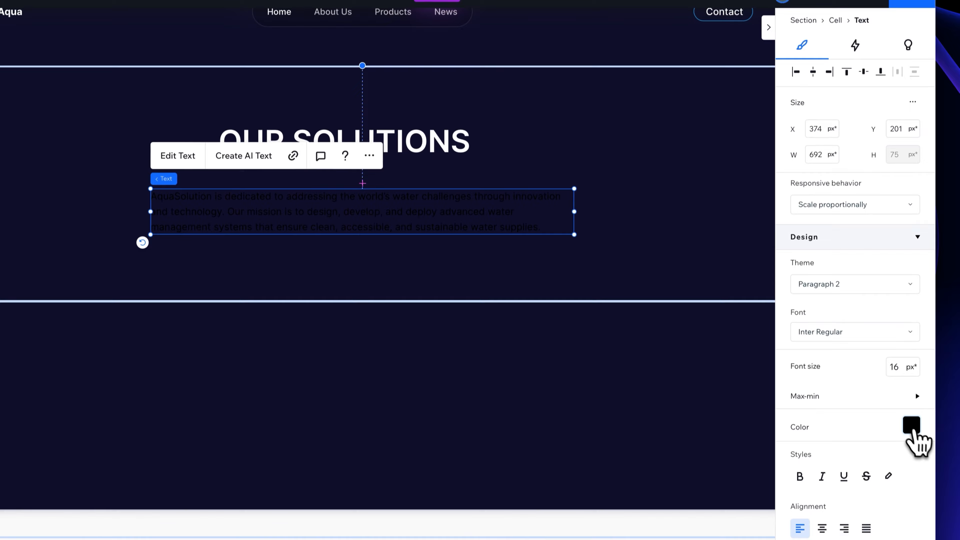
# - Change the paragraph below the OUR SOLUTIONS heading to the light gray theme color
pyautogui.click(913, 425)
pyautogui.click(845, 396)
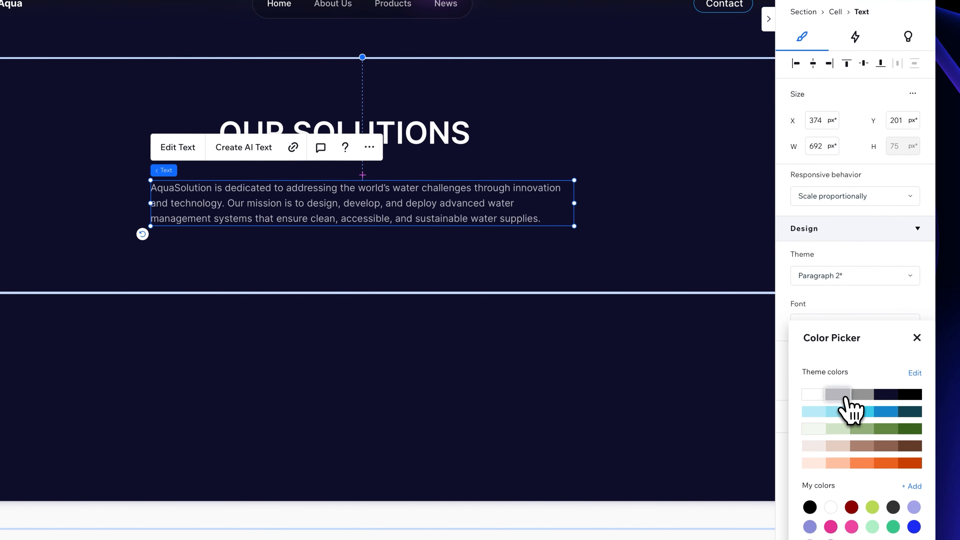
pyautogui.click(917, 338)
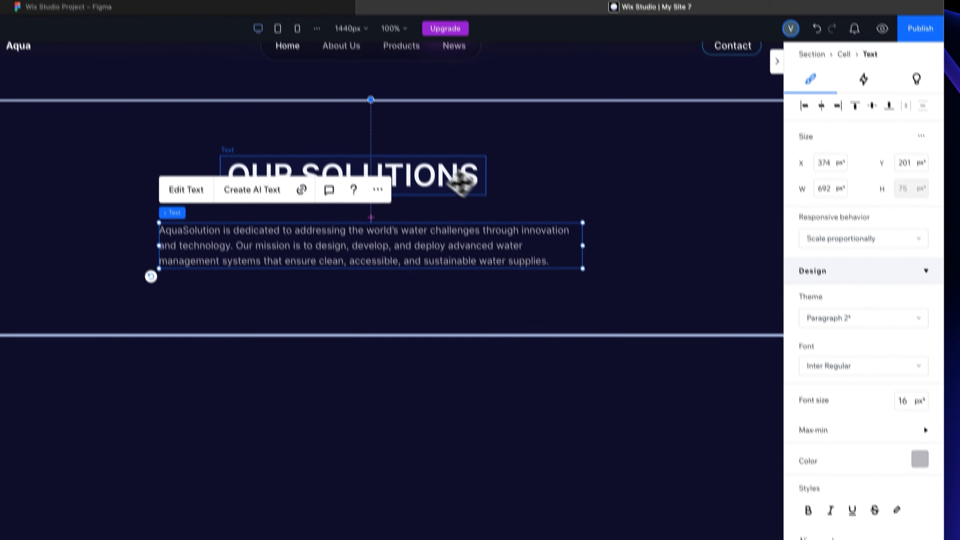
# - Stack the OUR SOLUTIONS heading and its paragraph vertically, with 20 px spacing between them
pyautogui.click(461, 184)
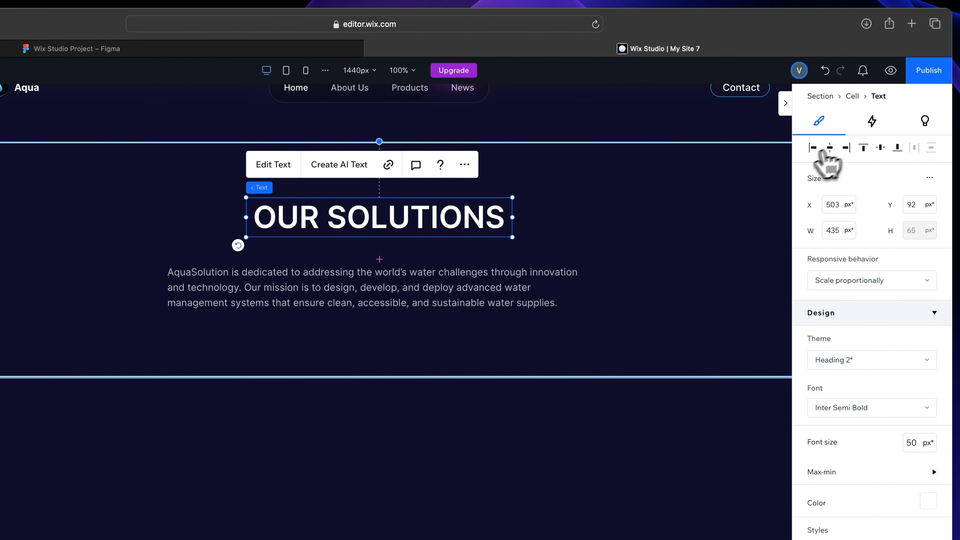
pyautogui.keyDown('shift'); pyautogui.click(423, 281); pyautogui.keyUp('shift')
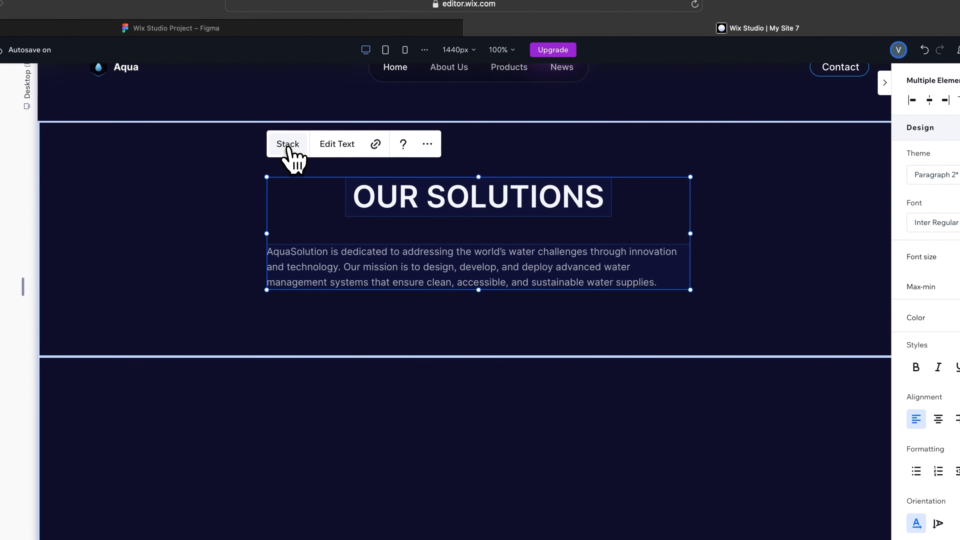
pyautogui.click(291, 153)
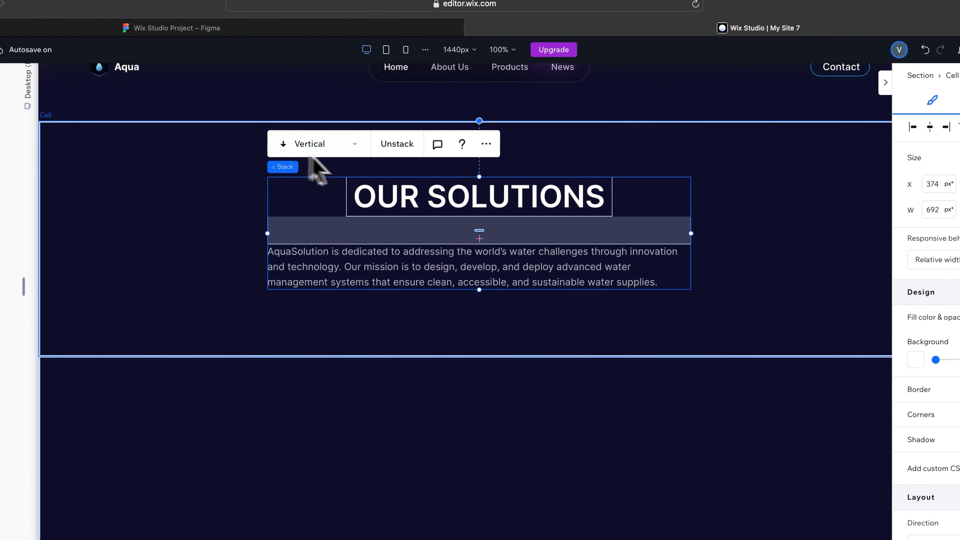
pyautogui.click(481, 231)
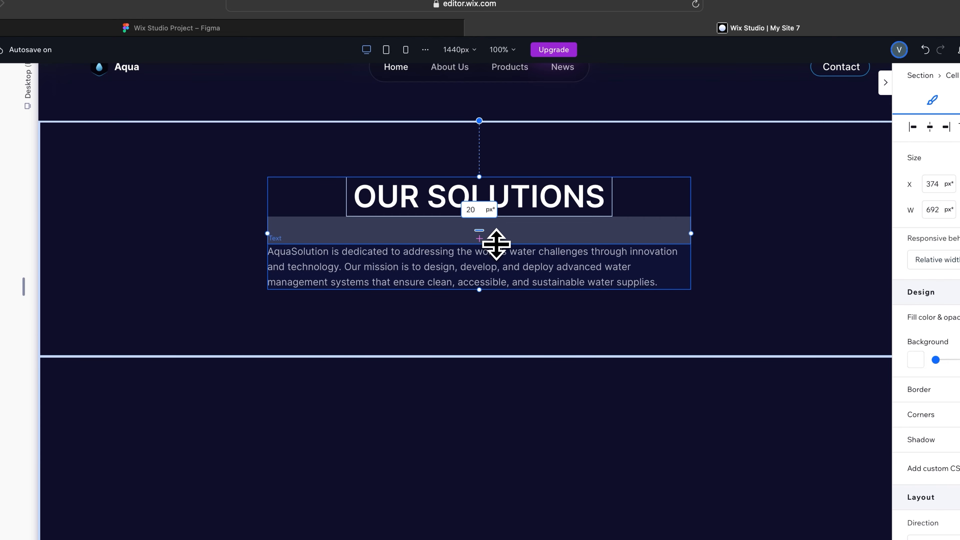
pyautogui.write('20')
pyautogui.press('Return')
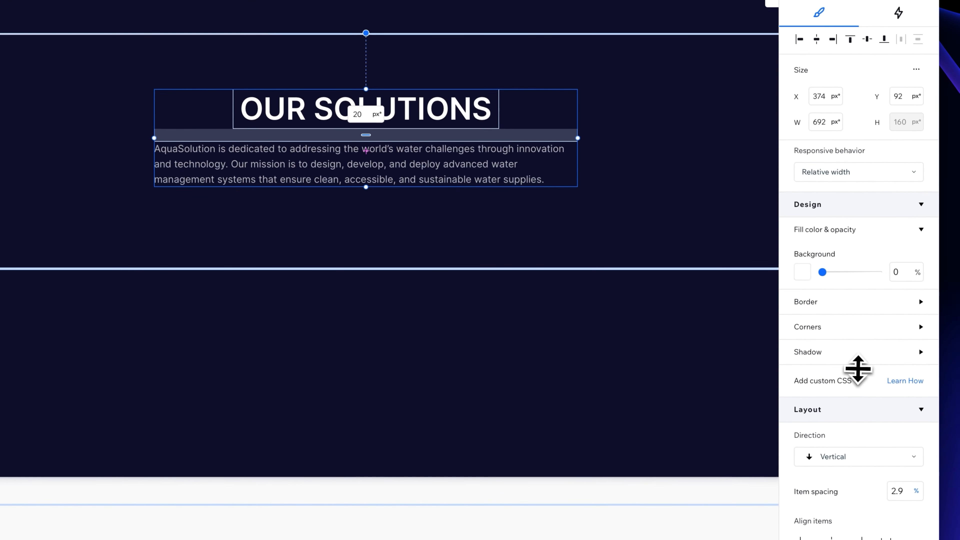
# - Align the heading stack to the center of its cell and reduce the cell's height so it fits more tightly around the text
pyautogui.scroll(-5, 854, 367)
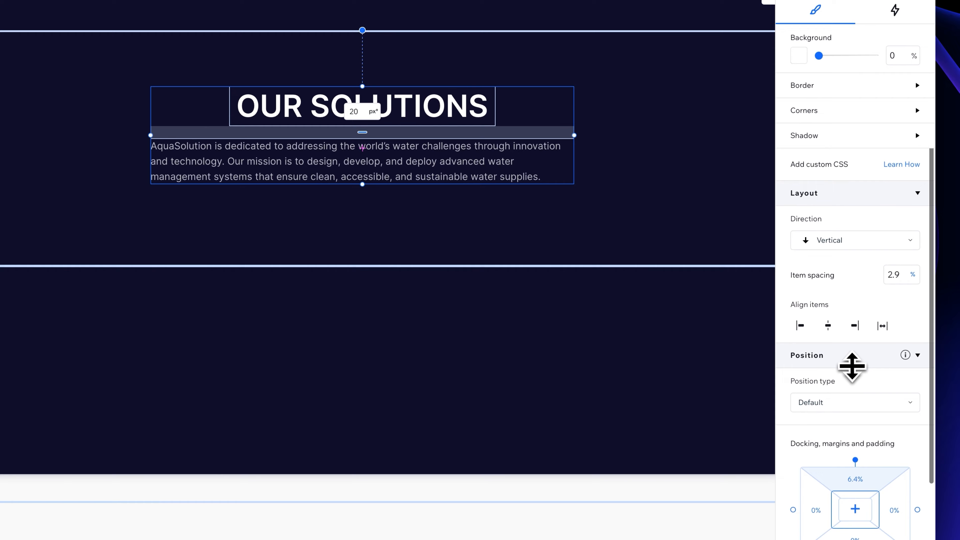
pyautogui.scroll(-3, 852, 365)
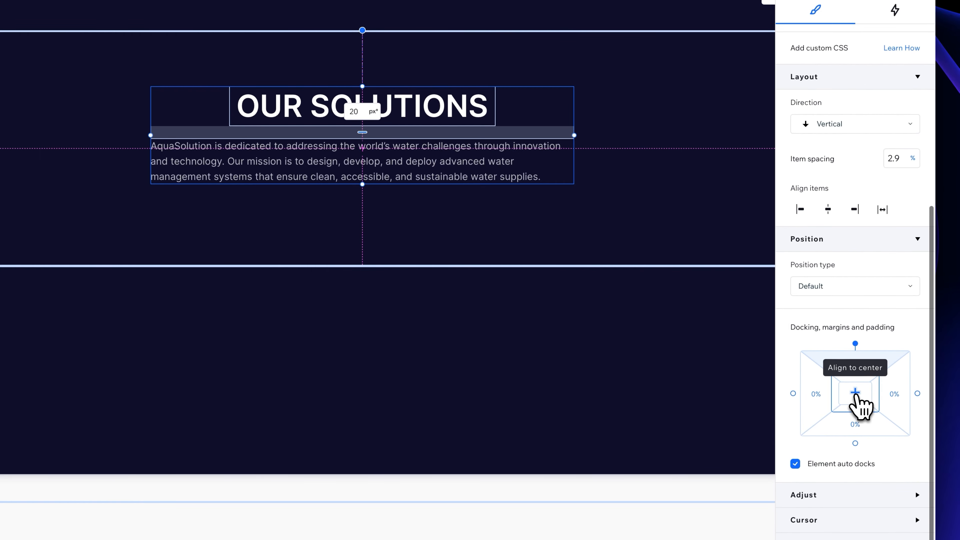
pyautogui.click(855, 393)
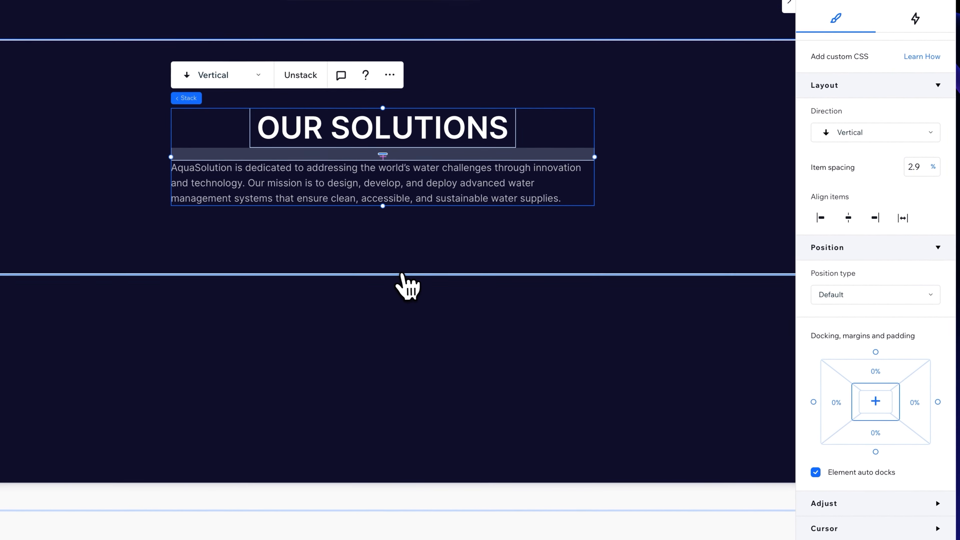
pyautogui.moveTo(412, 275); pyautogui.dragTo(418, 197)
pyautogui.click(691, 321)
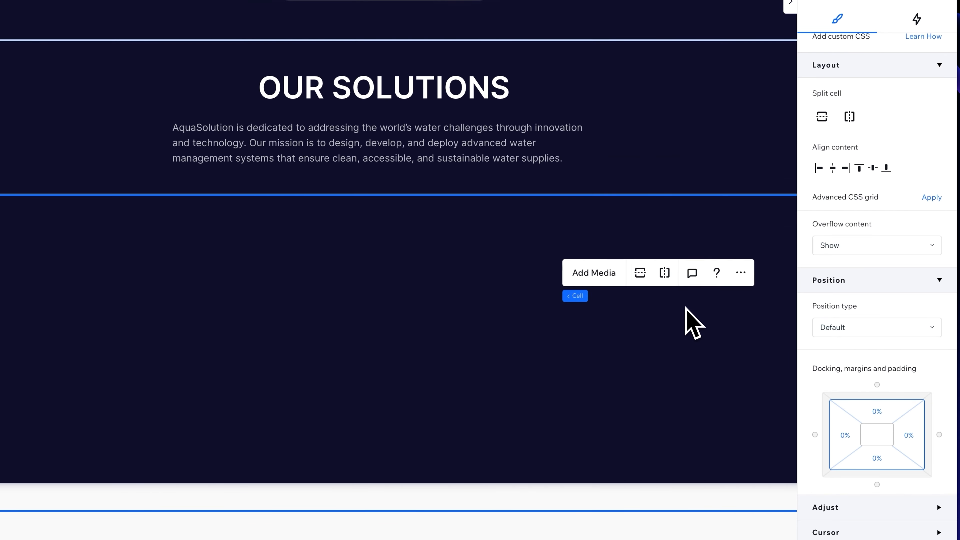
# - Center-align the text of the paragraph inside the OUR SOLUTIONS stack
pyautogui.click(447, 144)
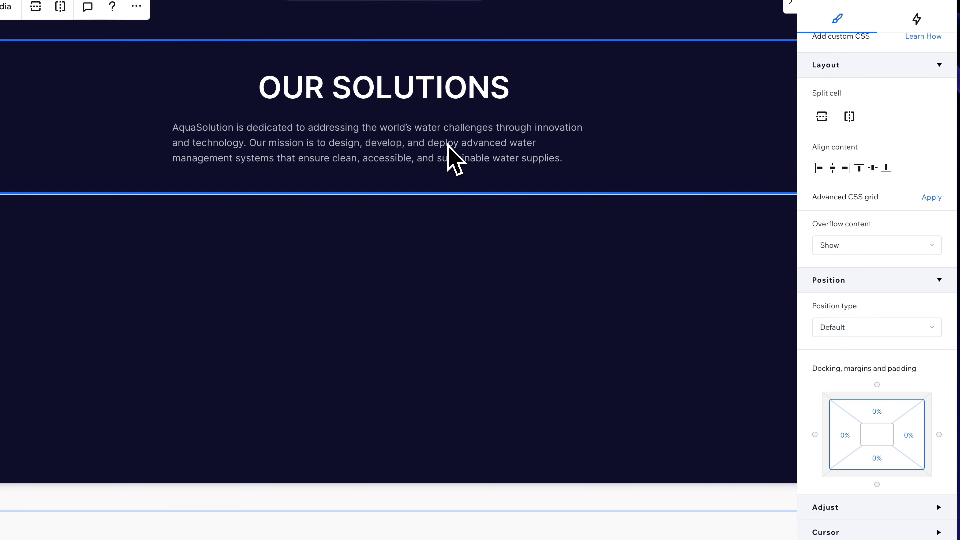
pyautogui.click(442, 143)
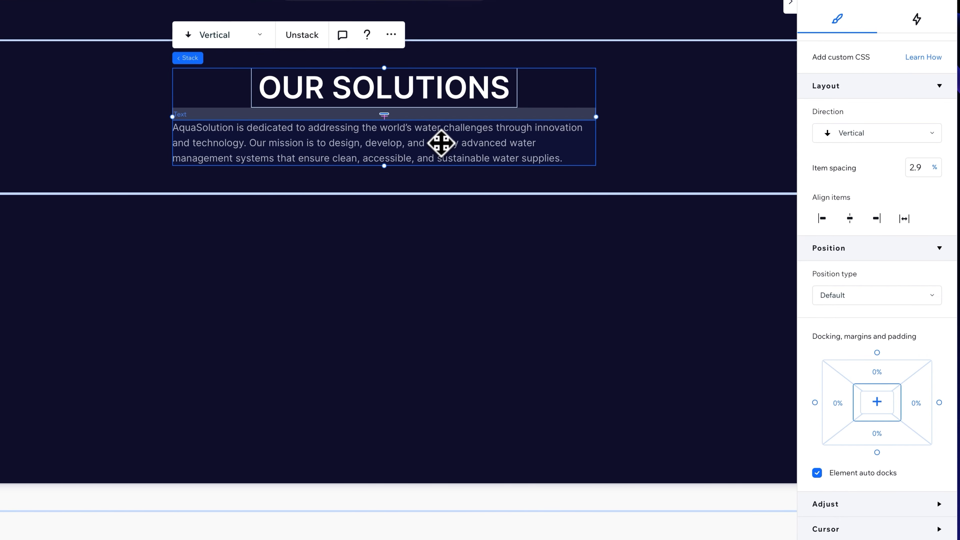
pyautogui.click(440, 143)
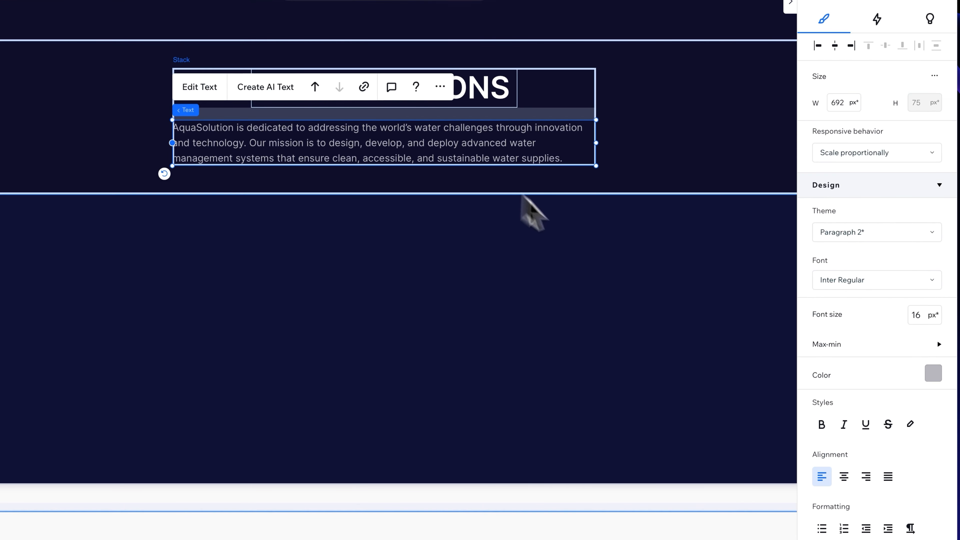
pyautogui.click(844, 476)
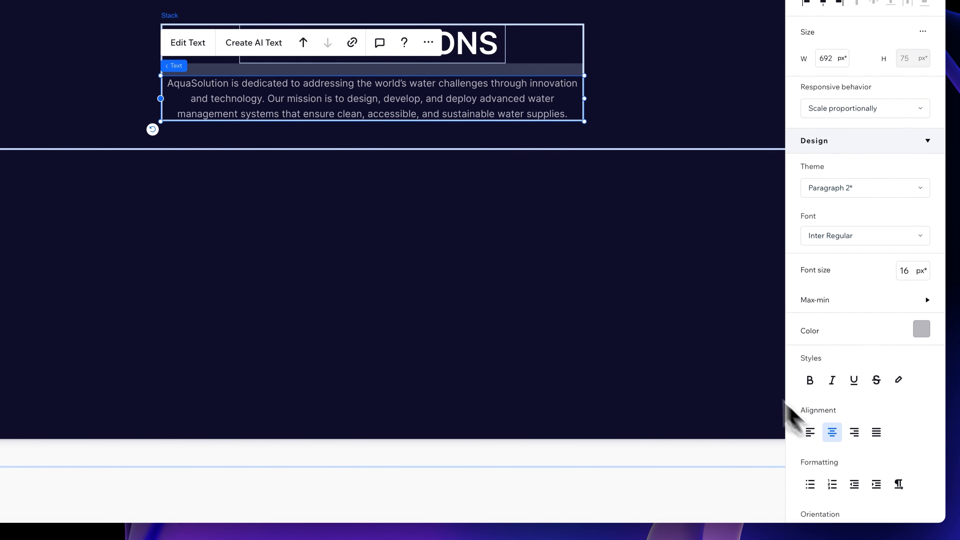
# - Add a blank three-item cards repeater to the empty cell below the OUR SOLUTIONS text
pyautogui.click(664, 248)
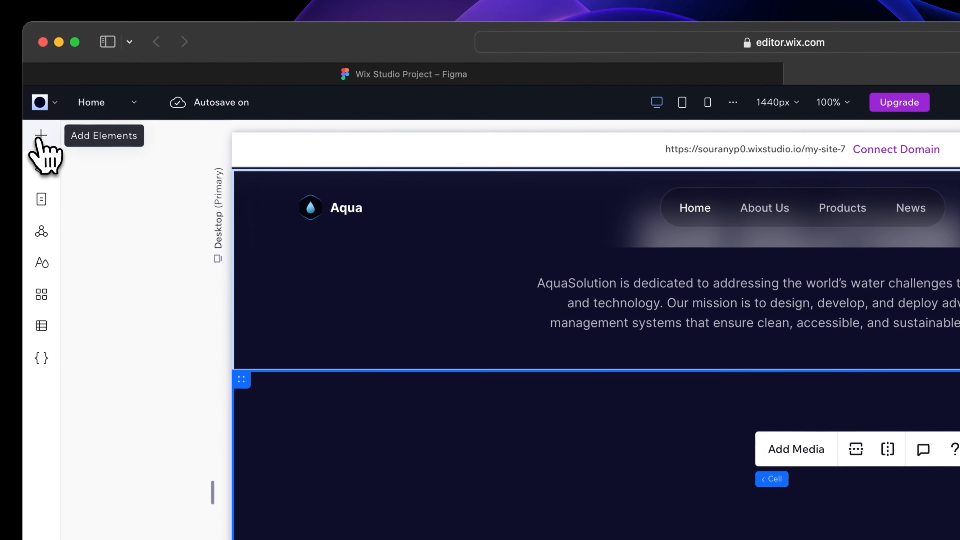
pyautogui.click(43, 139)
pyautogui.moveTo(120, 315)
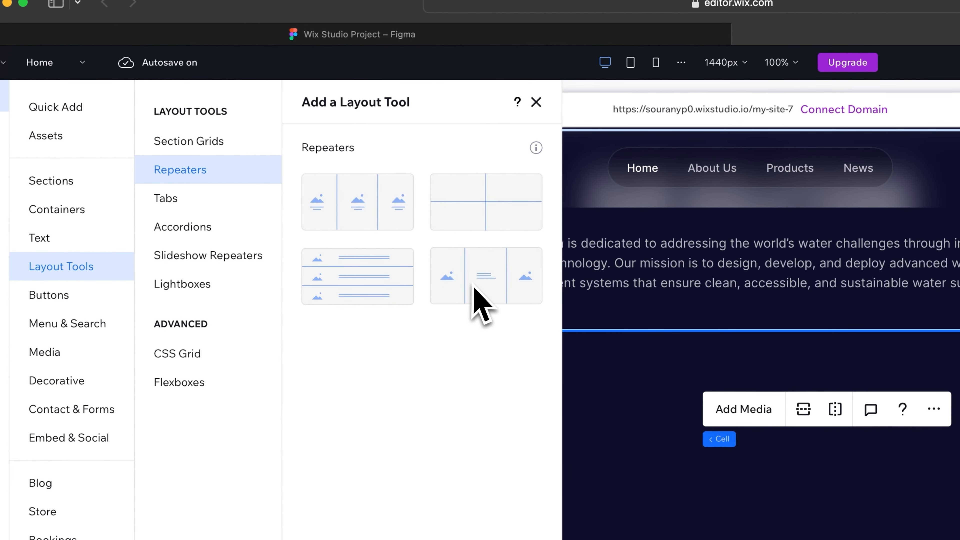
pyautogui.click(371, 218)
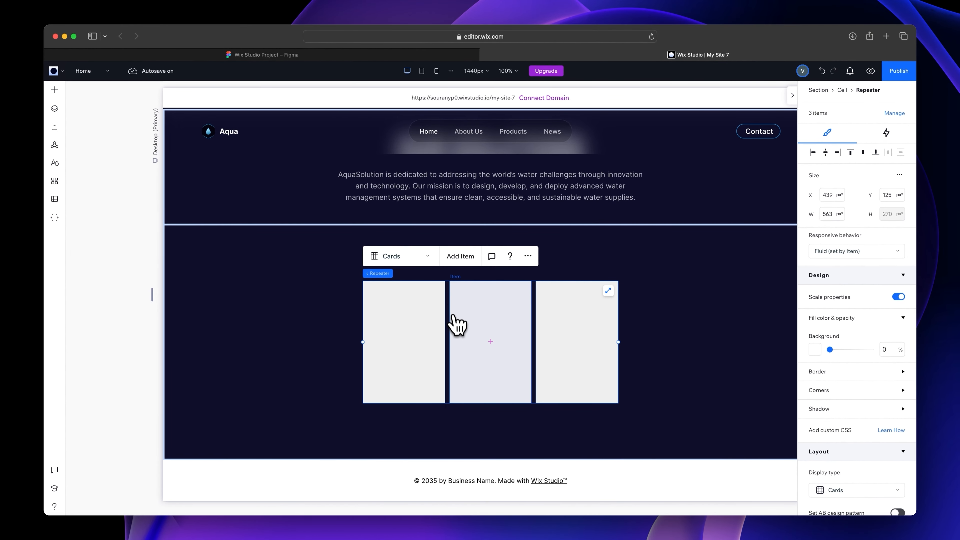
# - Add a fourth item to the repeater and set the number of items per row to 4
pyautogui.click(460, 257)
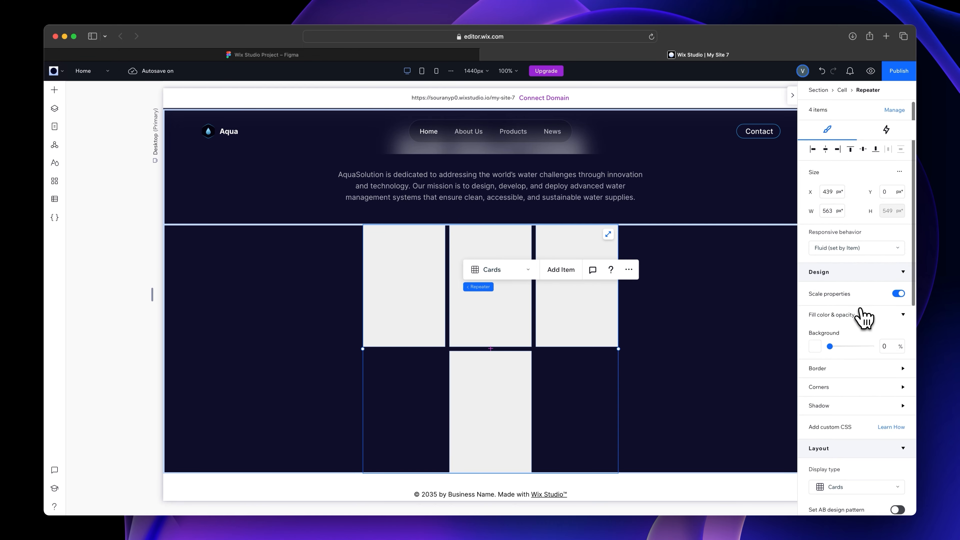
pyautogui.scroll(-5, 862, 318)
pyautogui.scroll(-5, 863, 317)
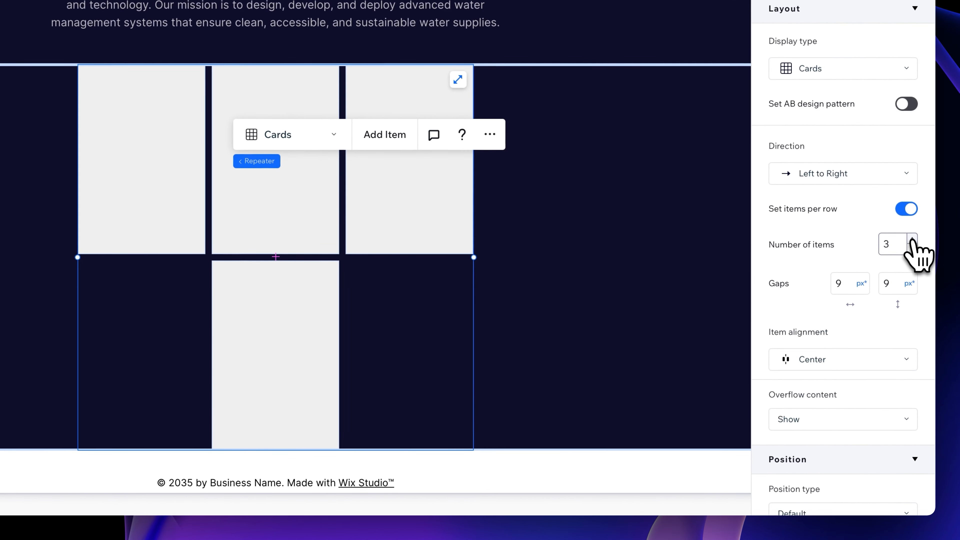
pyautogui.click(912, 239)
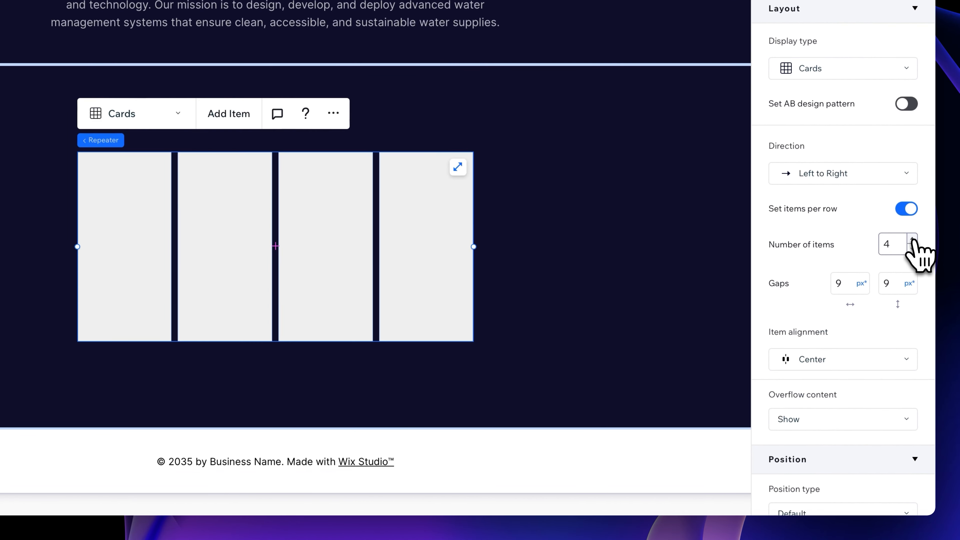
# - Set the horizontal gap between the repeater's cards to 20 px
pyautogui.click(846, 285)
pyautogui.write('20')
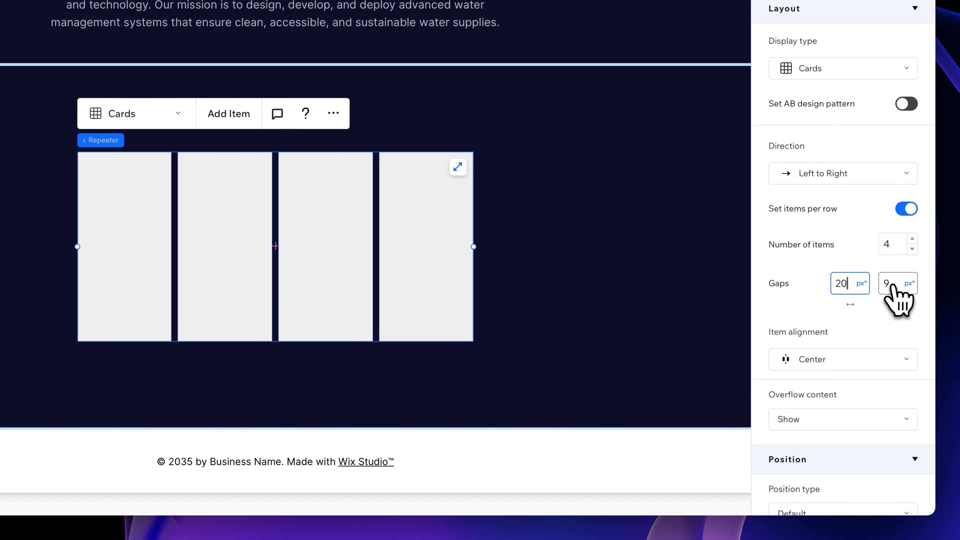
pyautogui.click(894, 287)
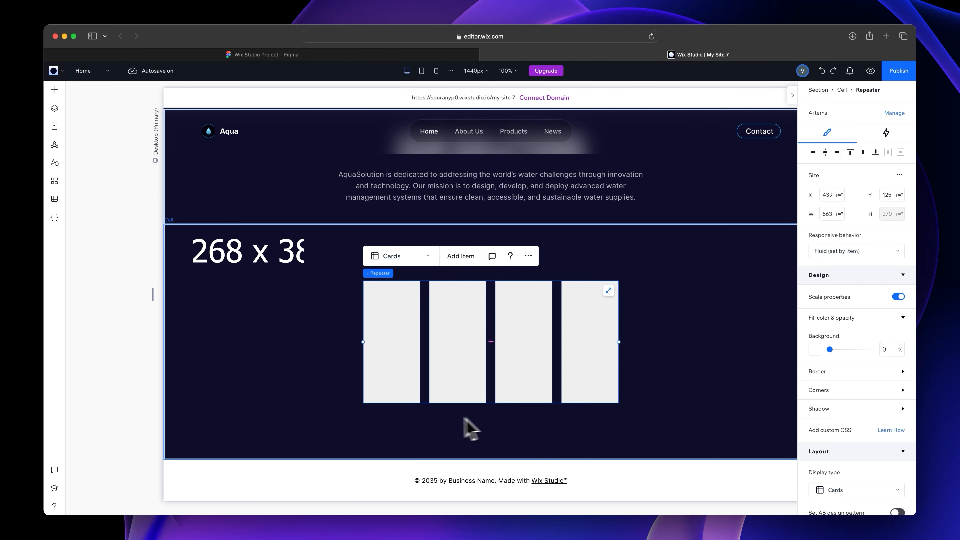
# - Set the width of the four-card repeater to 1132 px
pyautogui.scroll(1, 601, 428)
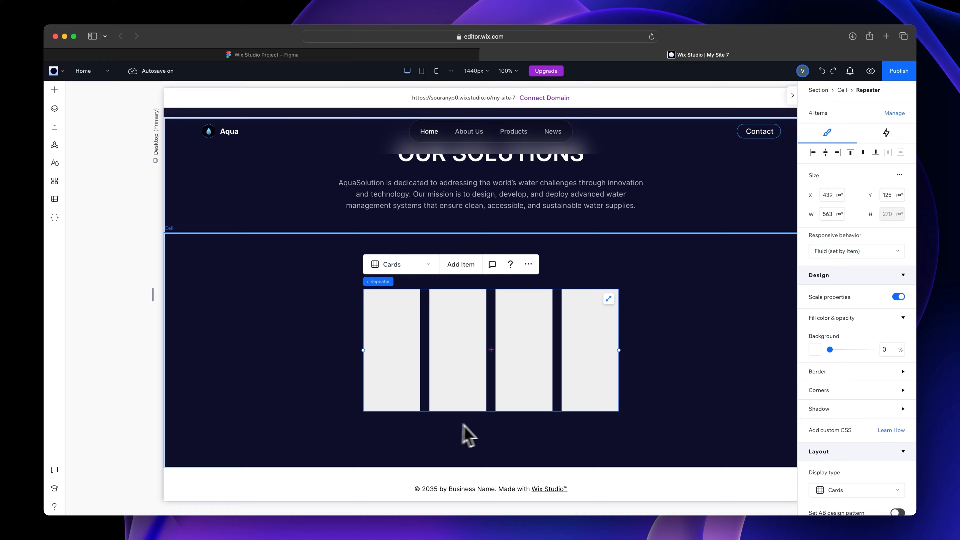
pyautogui.scroll(1, 555, 424)
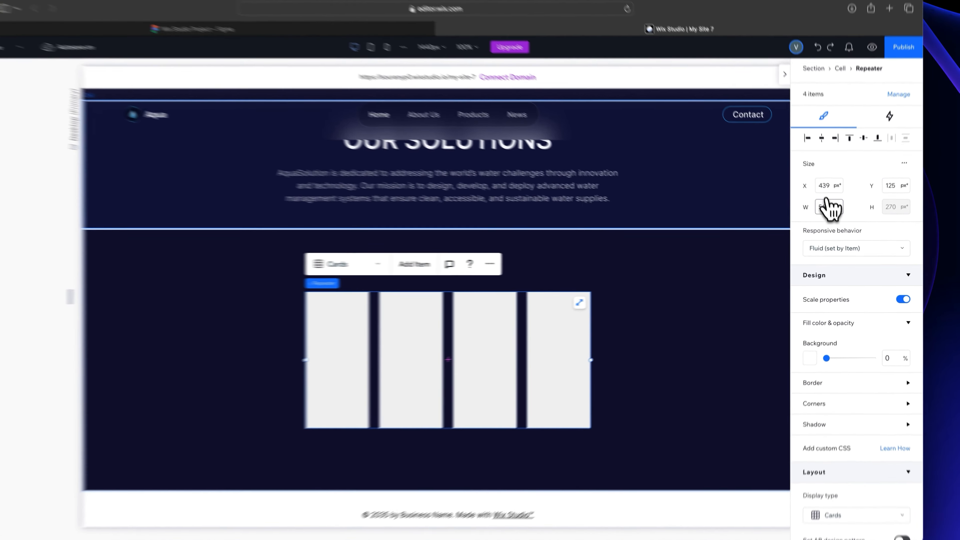
pyautogui.click(829, 214)
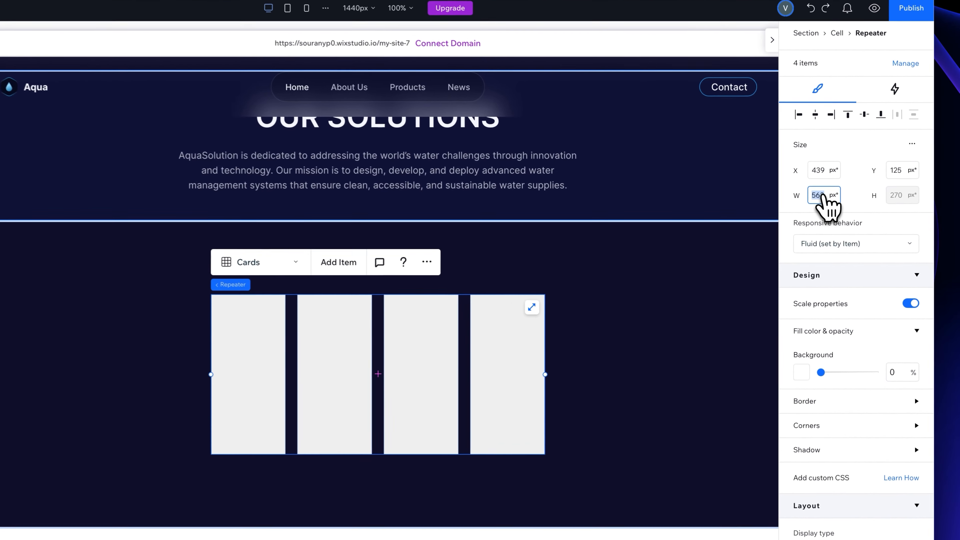
pyautogui.write('1132')
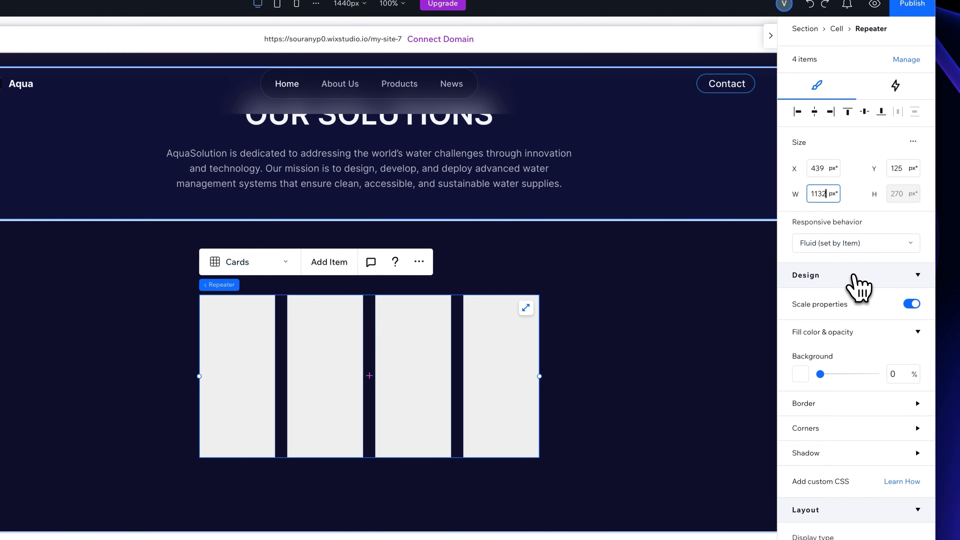
pyautogui.press('Return')
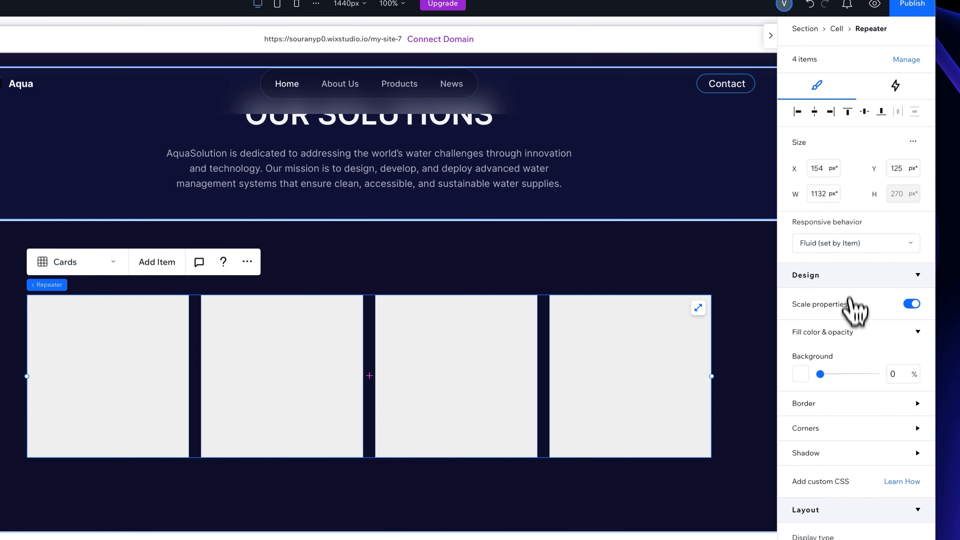
# - Set the top padding of the first repeater card to 48 px, using pixels as the unit
pyautogui.scroll(-5, 854, 360)
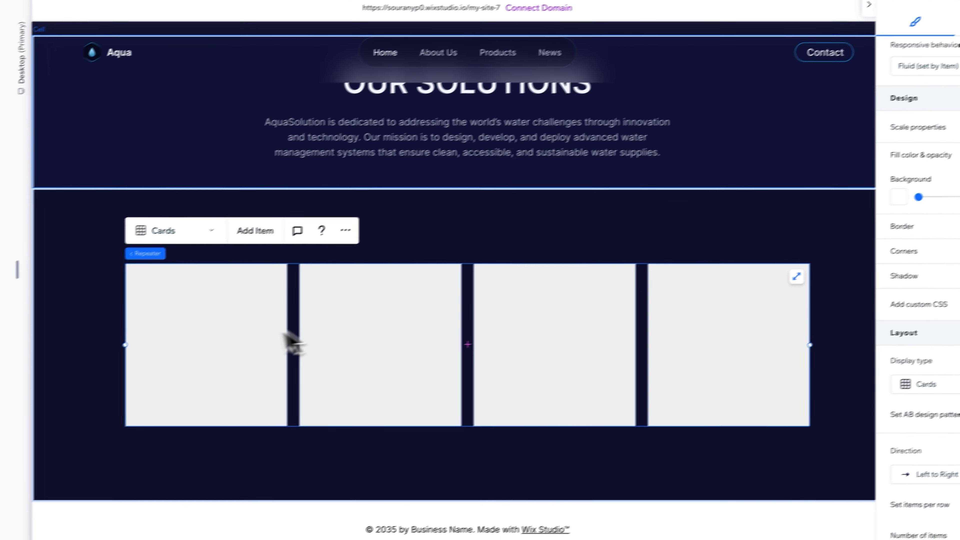
pyautogui.click(245, 344)
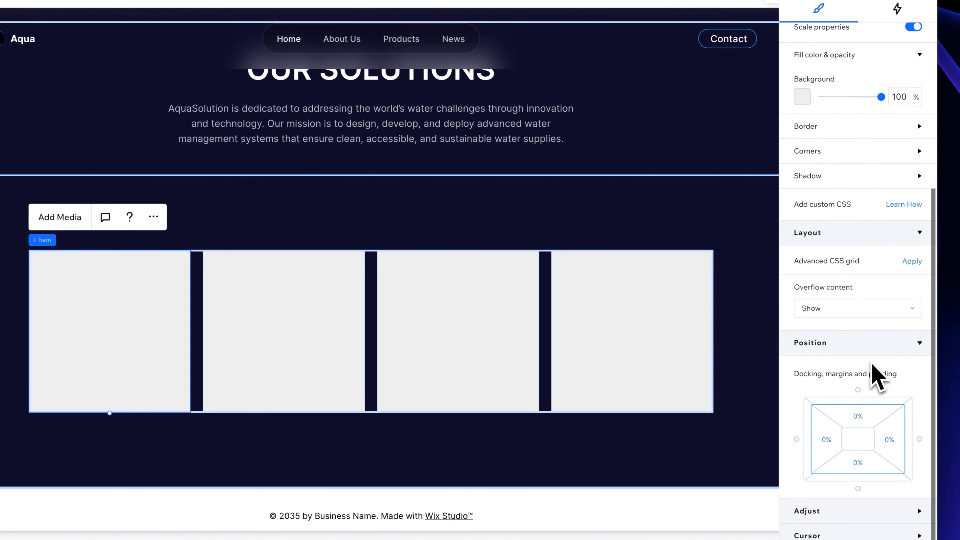
pyautogui.click(857, 420)
pyautogui.click(875, 445)
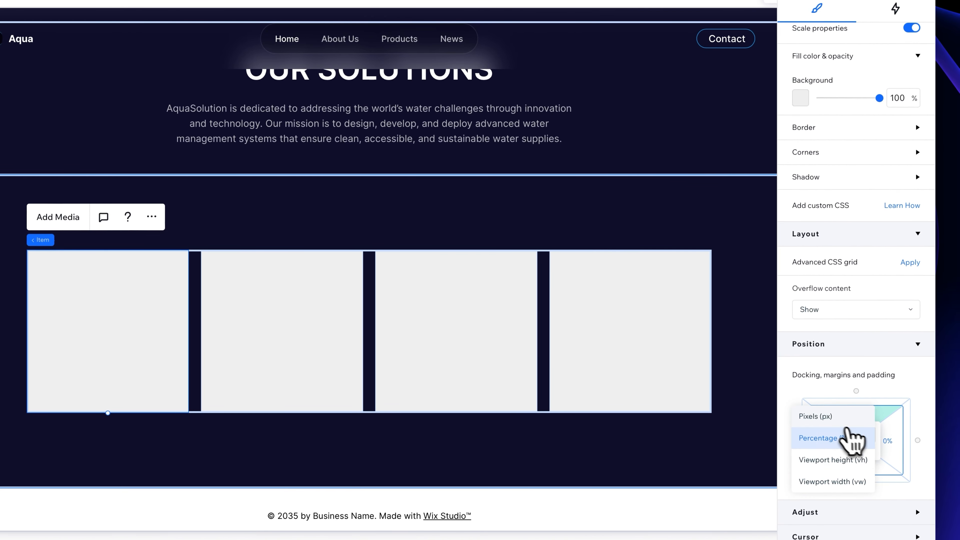
pyautogui.click(816, 416)
pyautogui.write('48')
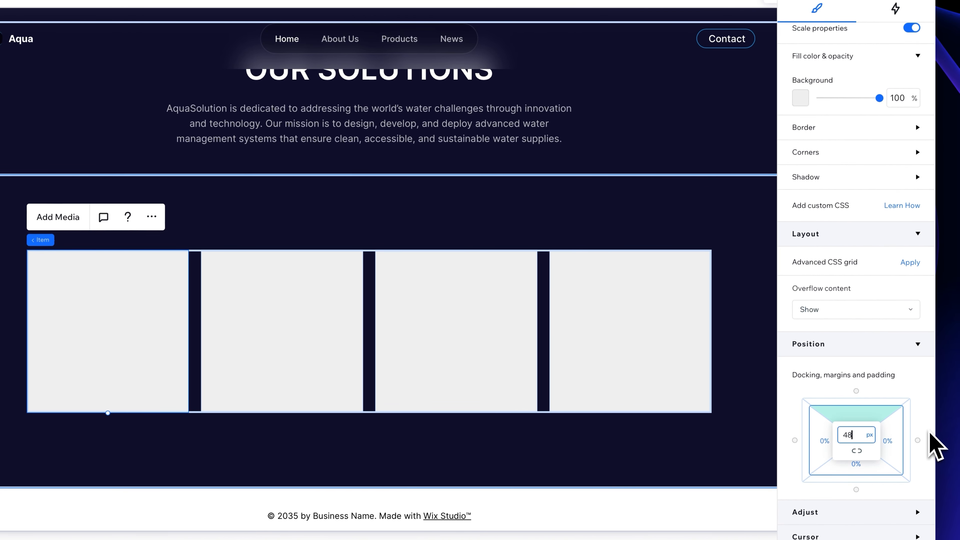
# - Set the bottom padding of the first repeater card to 48 px, using pixels as the unit
pyautogui.click(868, 435)
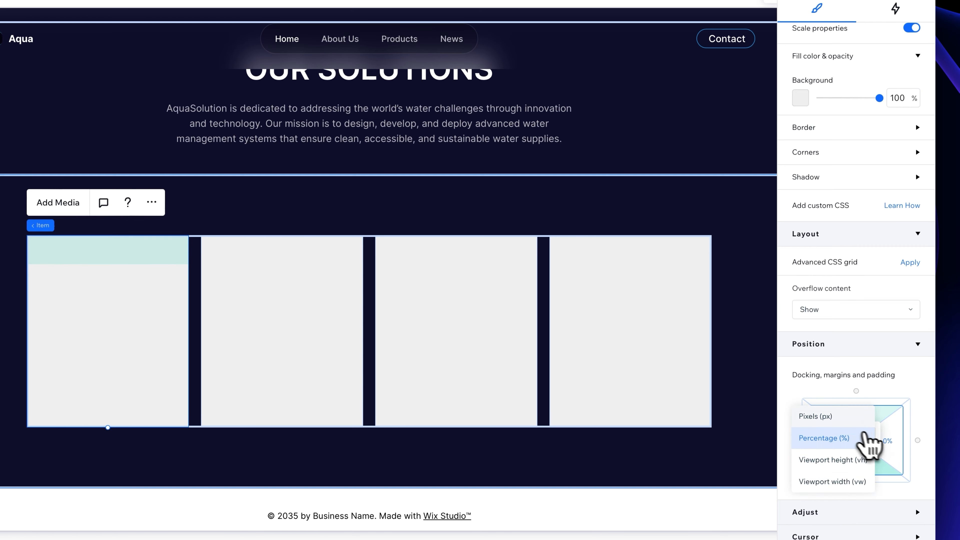
pyautogui.click(831, 417)
pyautogui.click(852, 434)
pyautogui.write('48')
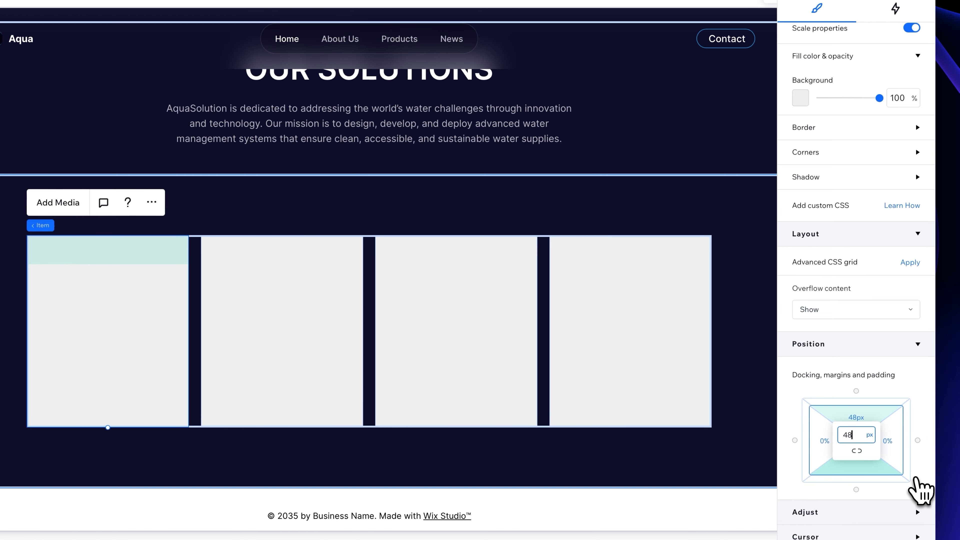
pyautogui.press('Return')
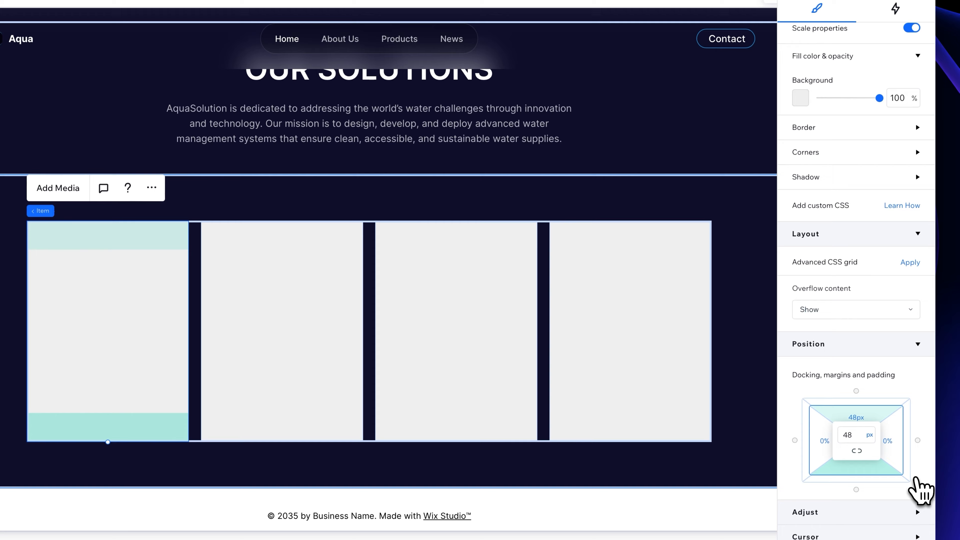
# - Set the height of the repeater cards to 384 px
pyautogui.scroll(3, 857, 374)
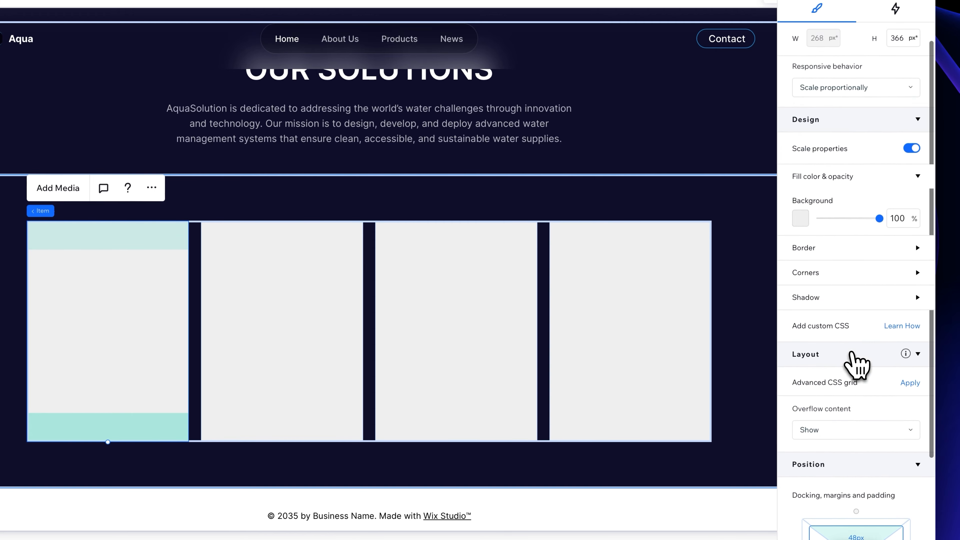
pyautogui.scroll(5, 856, 340)
pyautogui.click(906, 125)
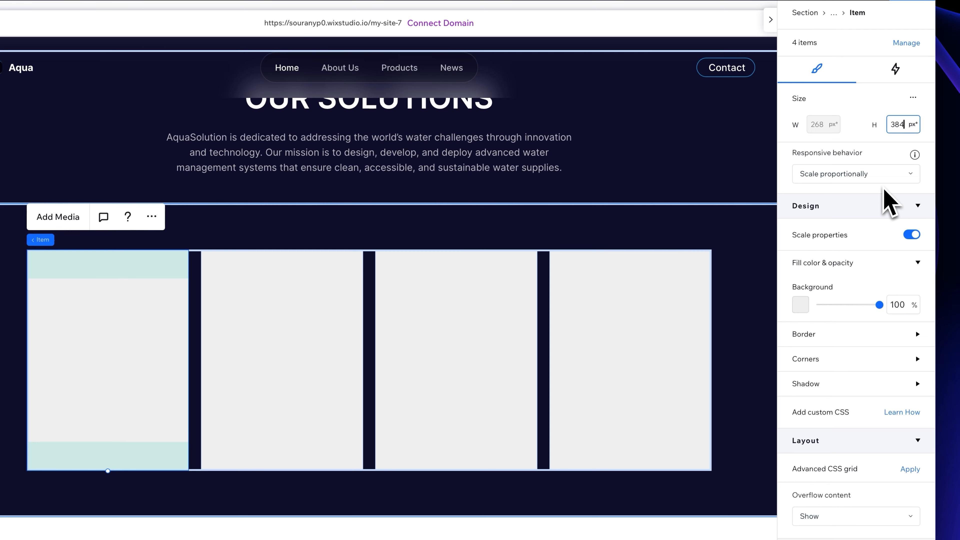
pyautogui.press('Return')
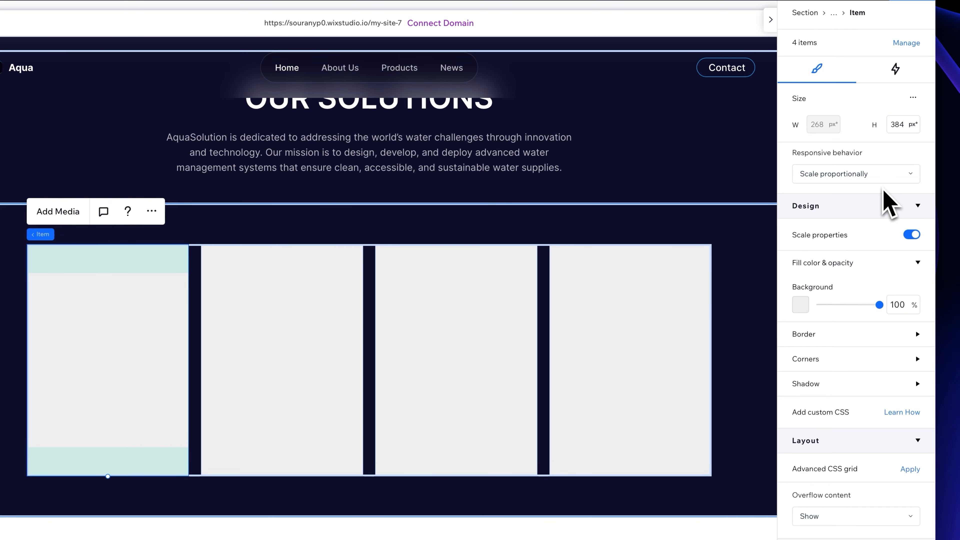
# - Fill the repeater cards with the theme's white at 10% opacity and round all their corners to a 24 px radius
pyautogui.click(800, 304)
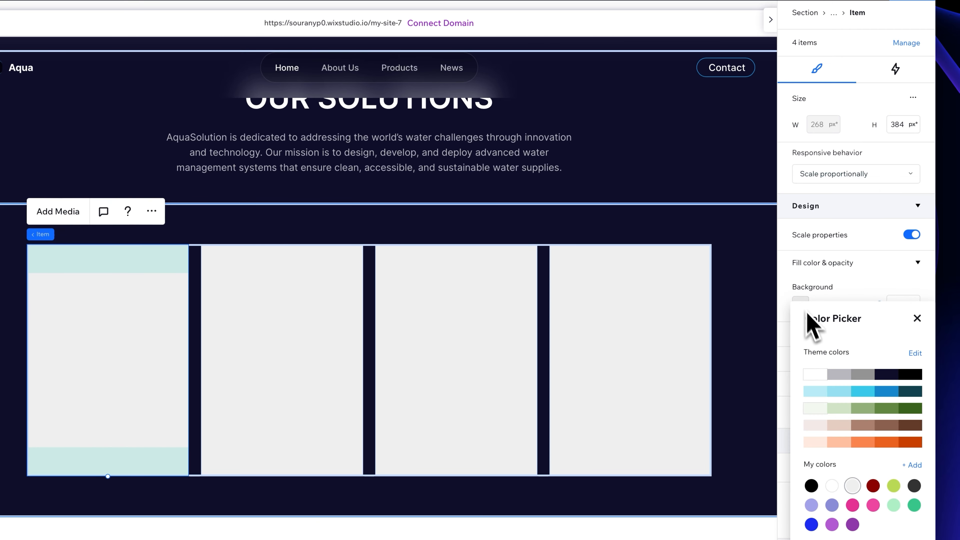
pyautogui.click(814, 374)
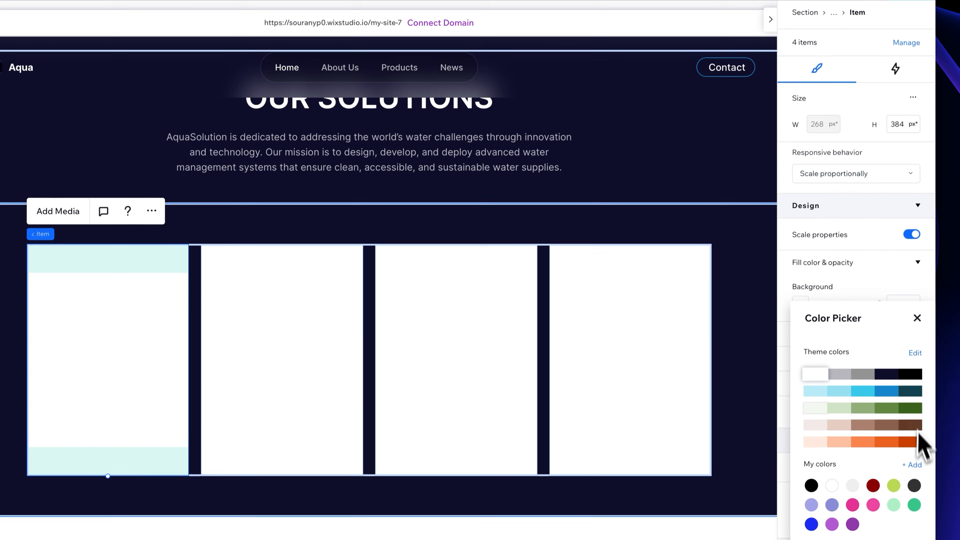
pyautogui.scroll(-3, 917, 378)
pyautogui.click(918, 261)
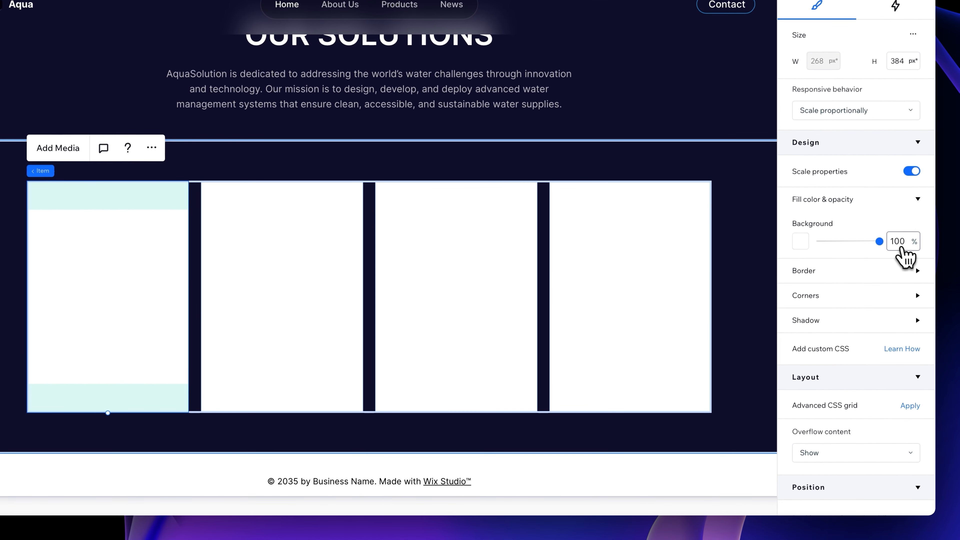
pyautogui.write('10')
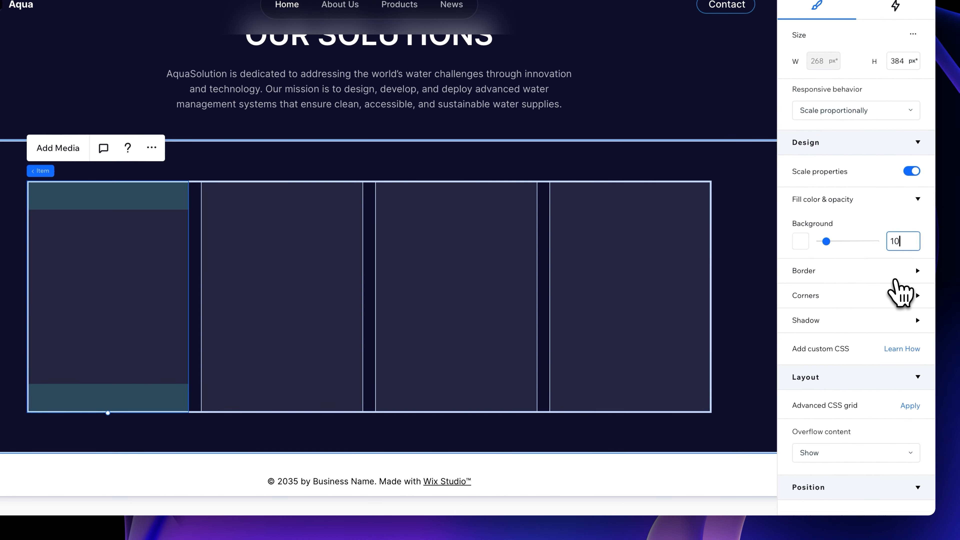
pyautogui.press('Return')
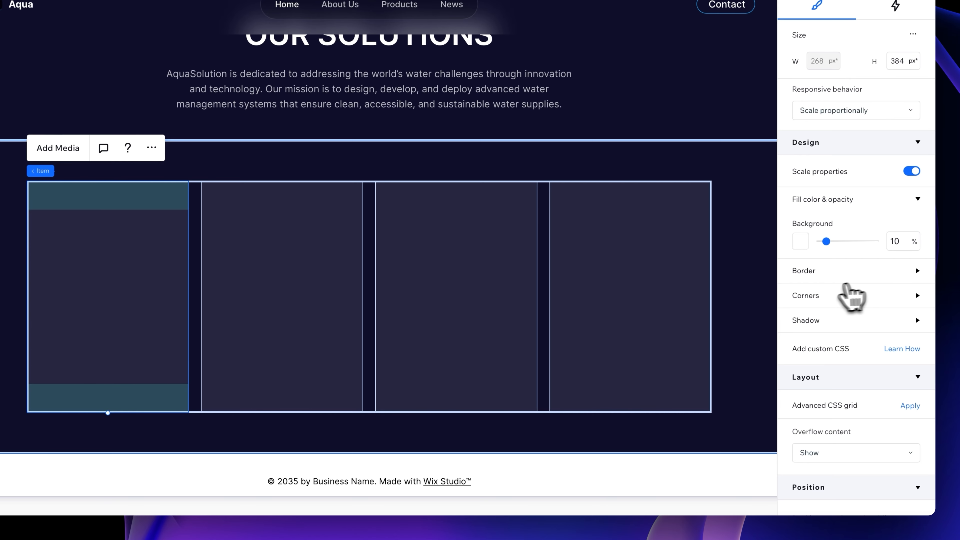
pyautogui.click(806, 296)
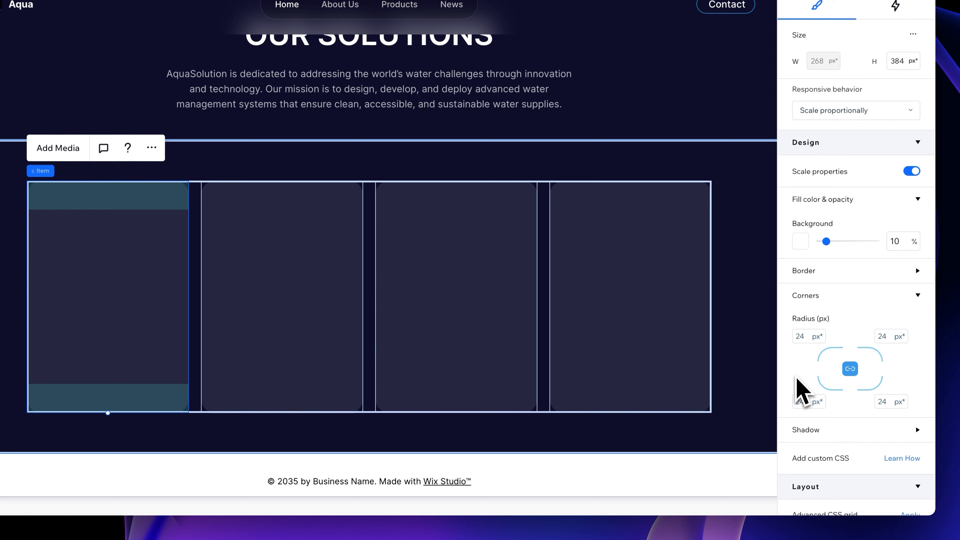
# - Add collectCardIcon.svg from the site's AquaAssets Solutions folder to the page and set its width to 88 px
pyautogui.click(735, 343)
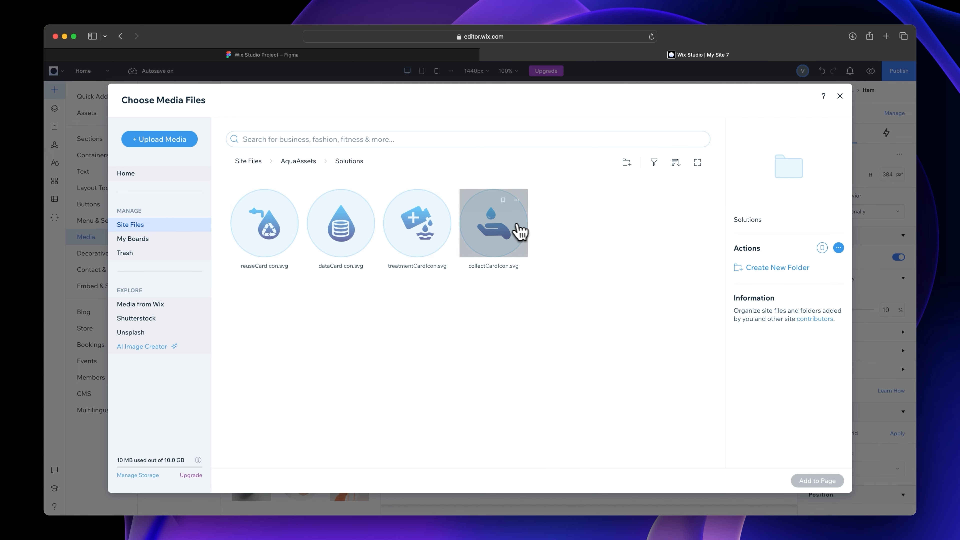
pyautogui.click(520, 231)
pyautogui.click(817, 481)
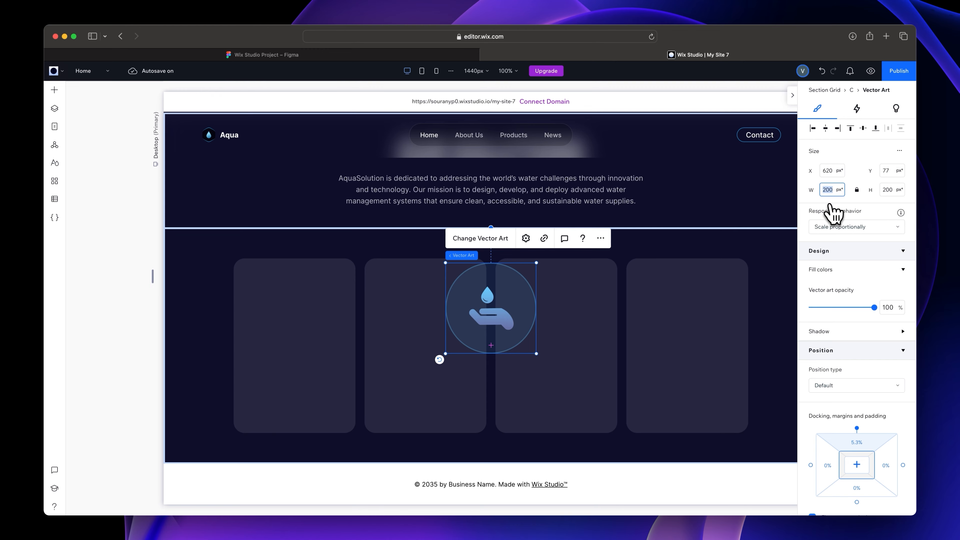
pyautogui.write('88')
pyautogui.press('Return')
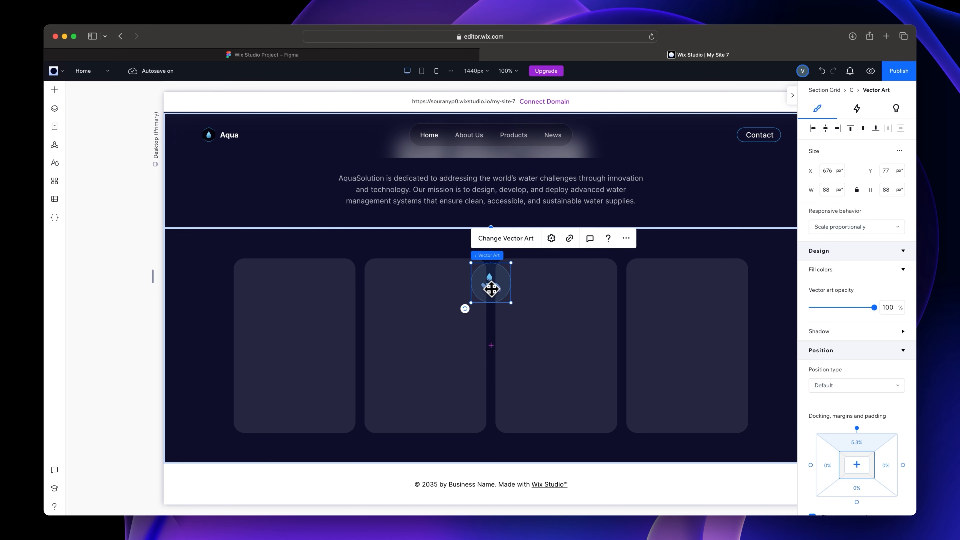
# - Move the hand-and-drop icon into the first repeater card, centered horizontally, and align it to the top of the card's content area
pyautogui.moveTo(491, 285); pyautogui.dragTo(295, 317)
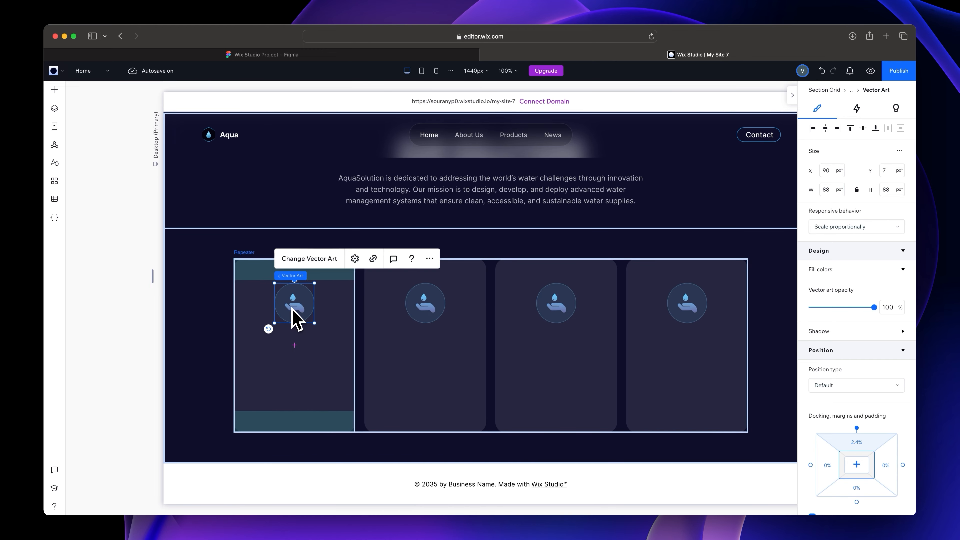
pyautogui.click(325, 307)
pyautogui.click(287, 305)
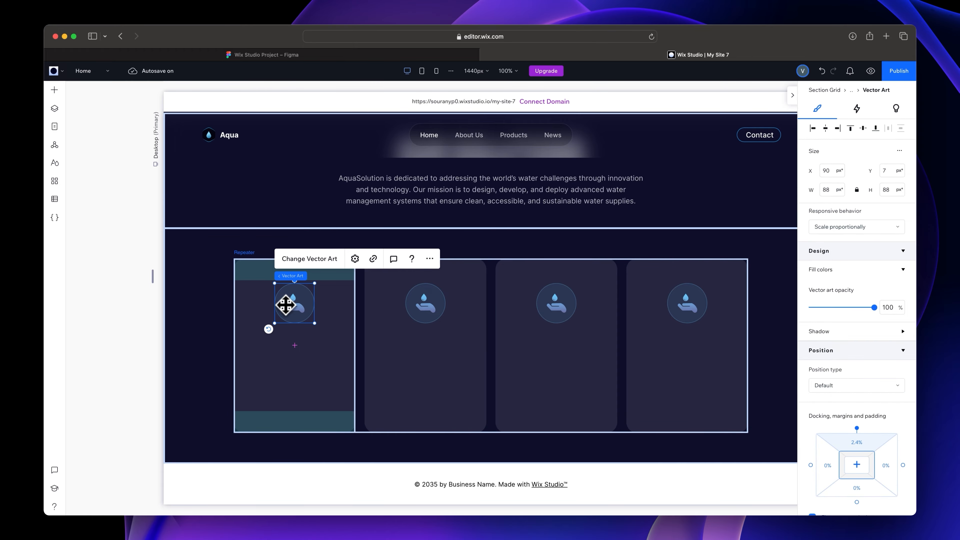
pyautogui.click(851, 130)
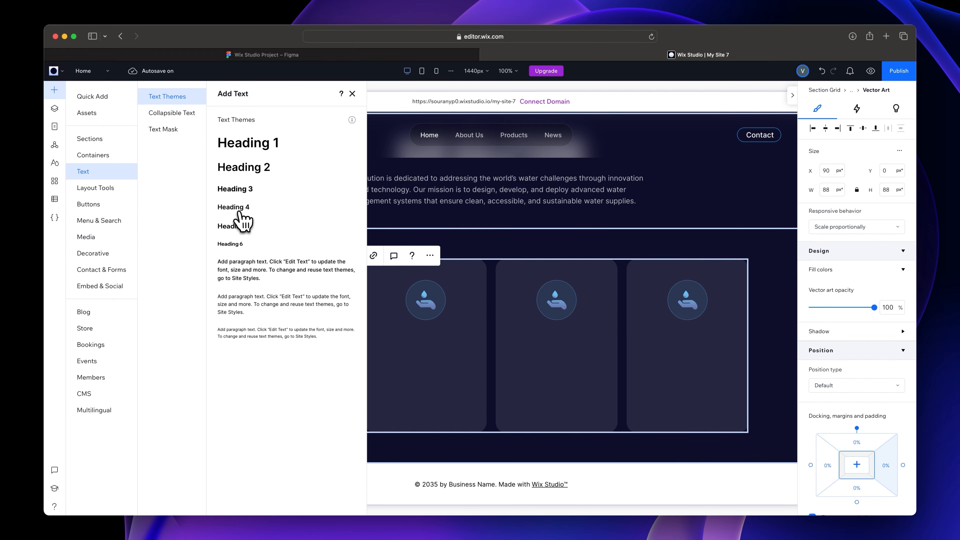
# - Add a Heading 4 text element and place it centered beneath the icon in the first card
pyautogui.click(238, 211)
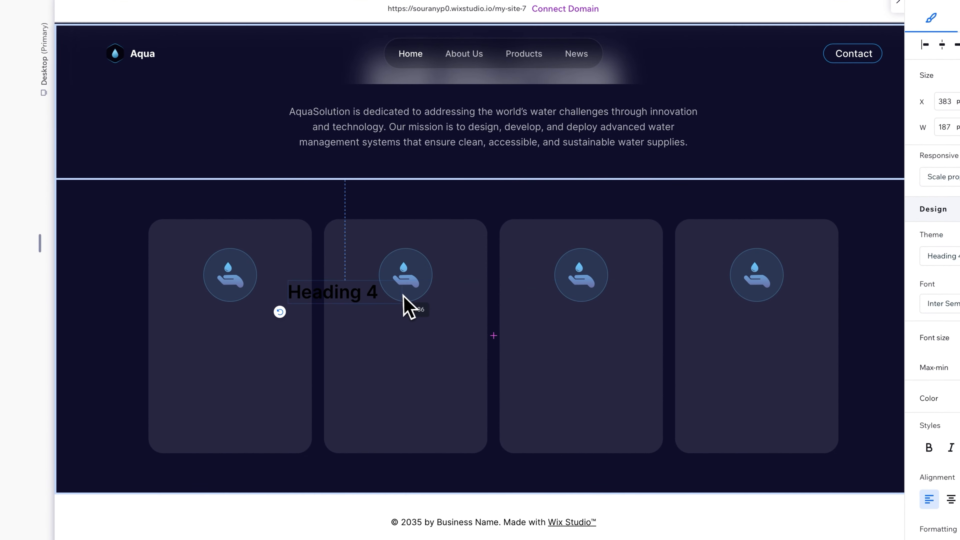
pyautogui.moveTo(357, 295); pyautogui.dragTo(256, 306)
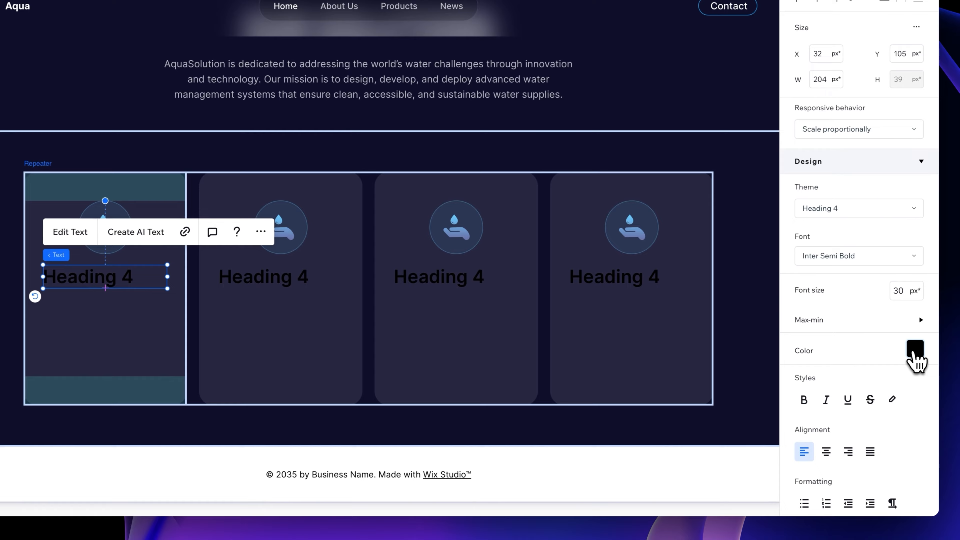
# - Color the card heading white from the theme colors and center-align its text
pyautogui.click(917, 355)
pyautogui.click(814, 326)
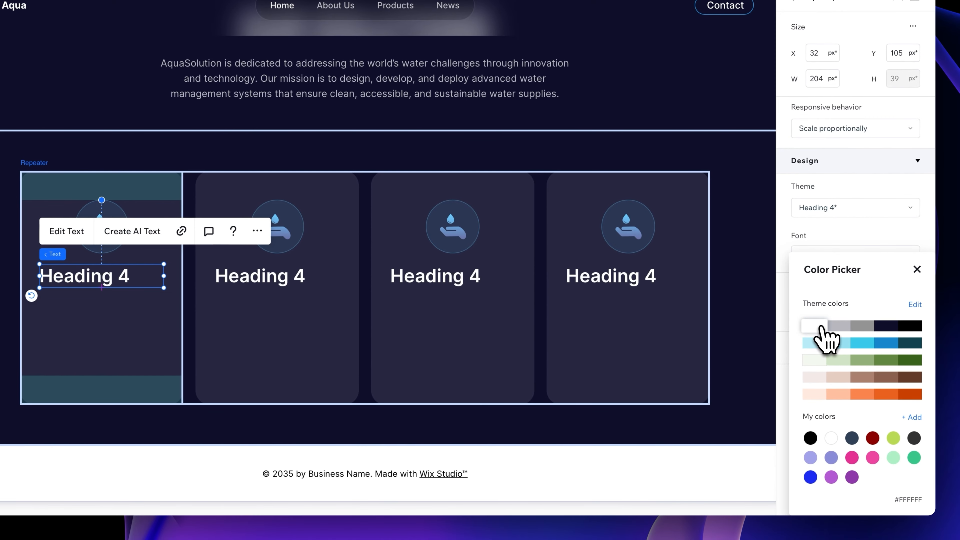
pyautogui.click(915, 269)
pyautogui.click(822, 450)
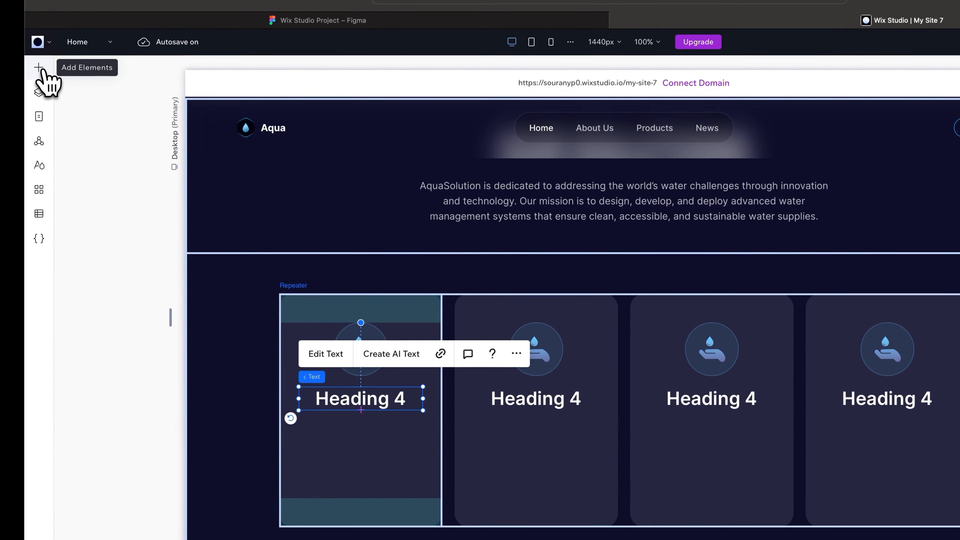
# - Add a Paragraph 3 text element and place it beneath the heading in the first card
pyautogui.click(38, 69)
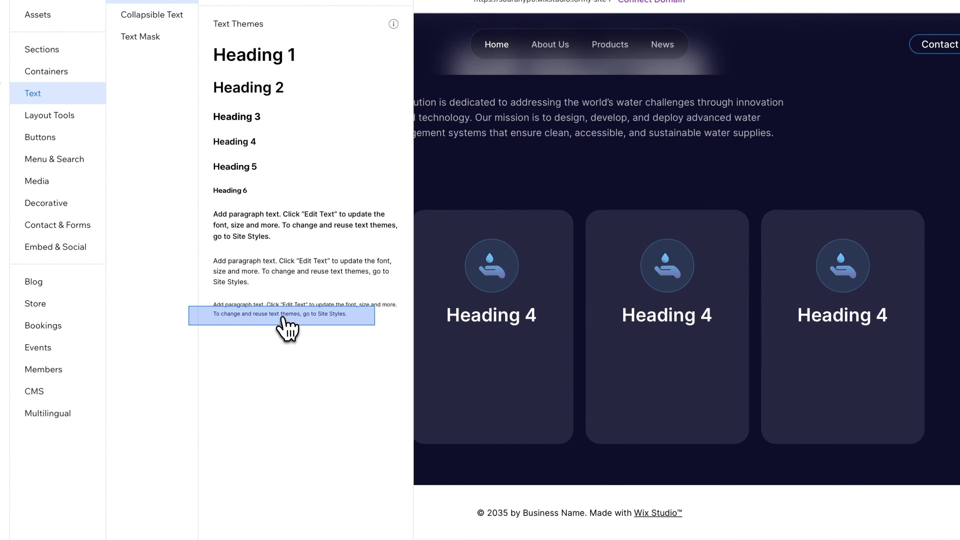
pyautogui.click(283, 318)
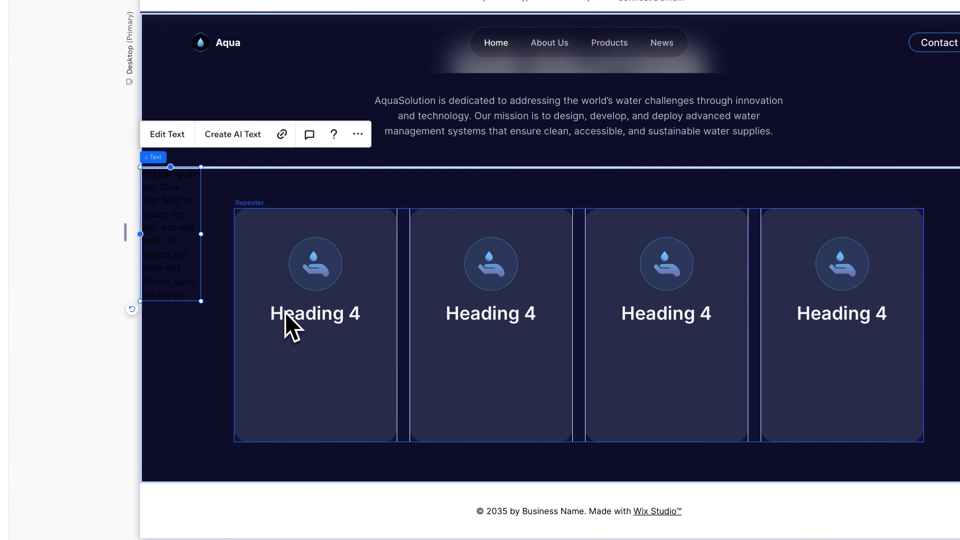
pyautogui.moveTo(178, 246); pyautogui.dragTo(311, 397)
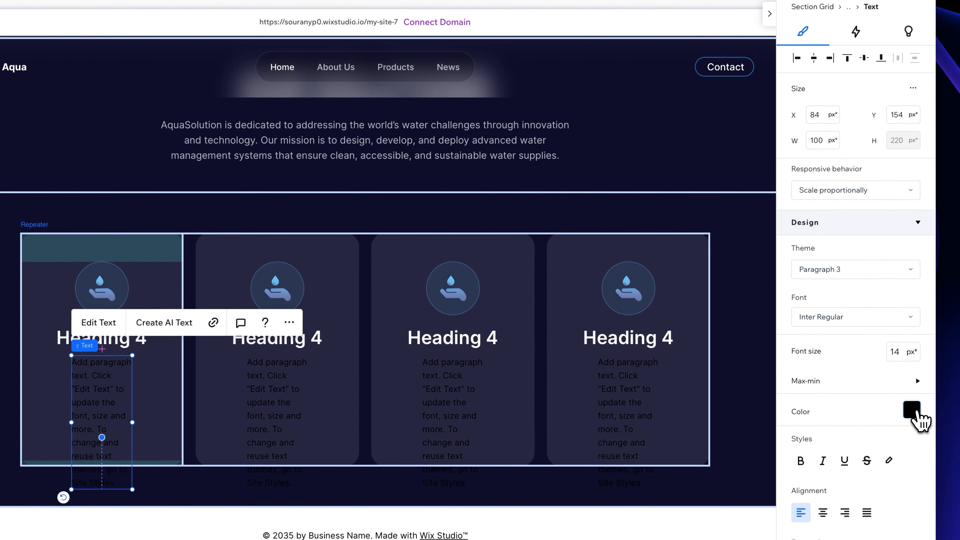
# - Change the card paragraph's text color to the light gray theme color
pyautogui.click(911, 410)
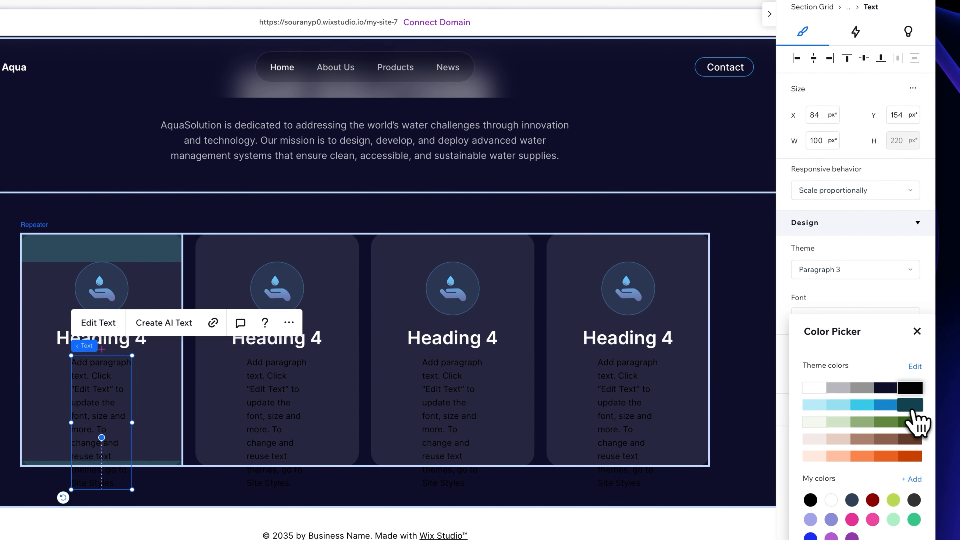
pyautogui.click(845, 389)
pyautogui.click(917, 332)
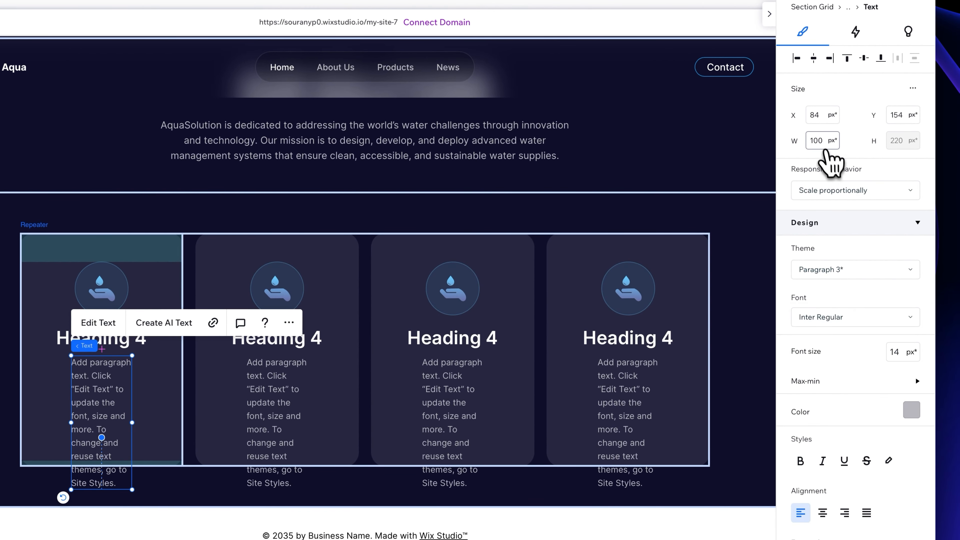
# - Set the card paragraph's width to 242 px and move it up to sit directly below the heading
pyautogui.press('Return')
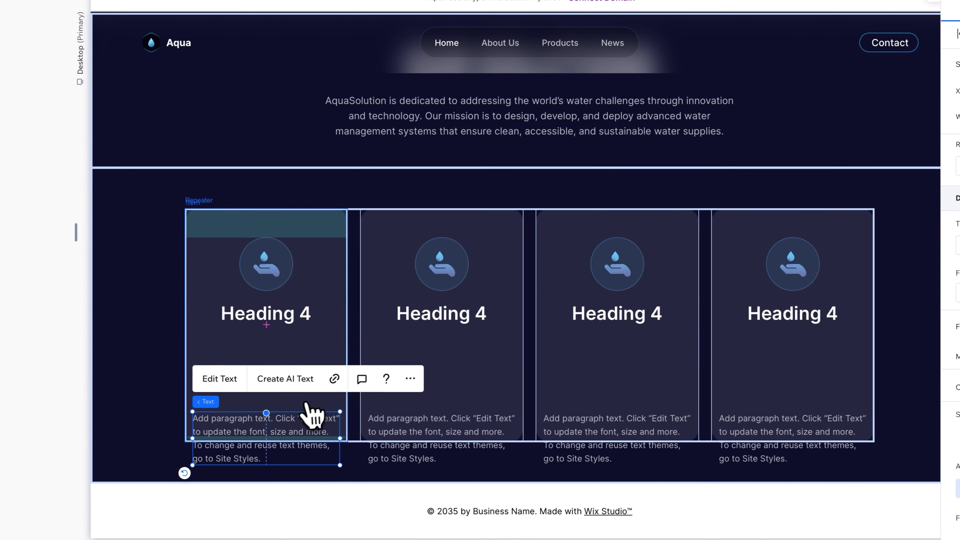
pyautogui.moveTo(116, 452); pyautogui.dragTo(116, 422)
pyautogui.moveTo(286, 396); pyautogui.dragTo(286, 345)
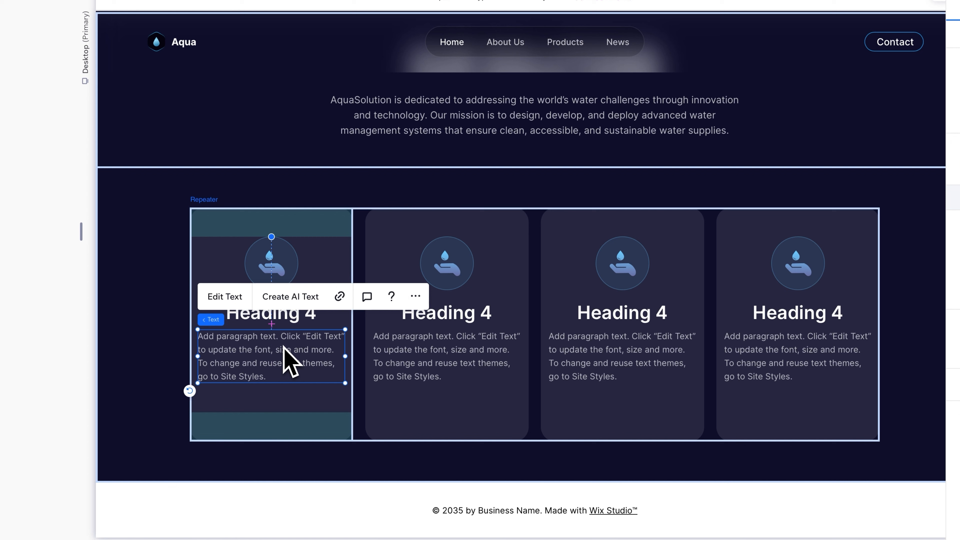
# - Combine the first card's icon, heading and paragraph into one vertical stack
pyautogui.keyDown('shift'); pyautogui.click(291, 320); pyautogui.keyUp('shift')
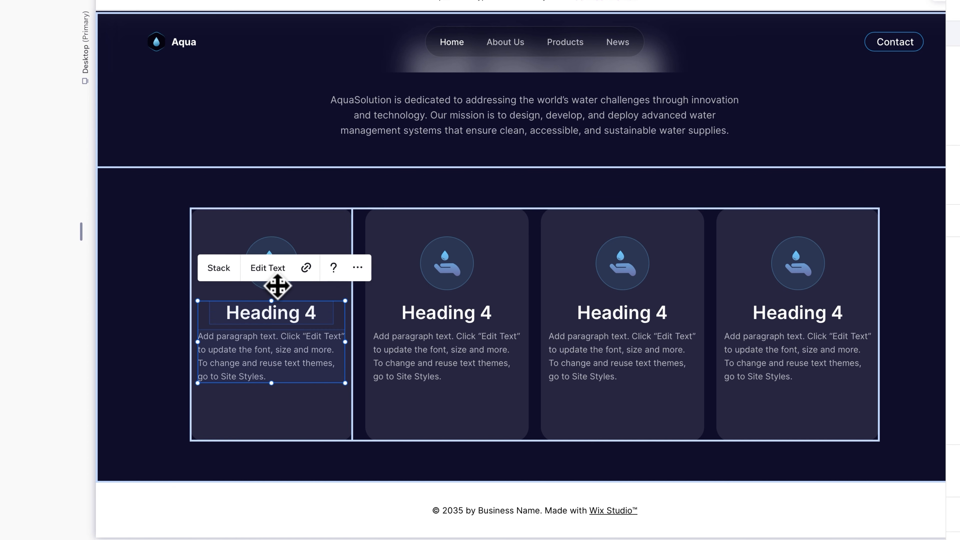
pyautogui.keyDown('shift'); pyautogui.click(278, 288); pyautogui.keyUp('shift')
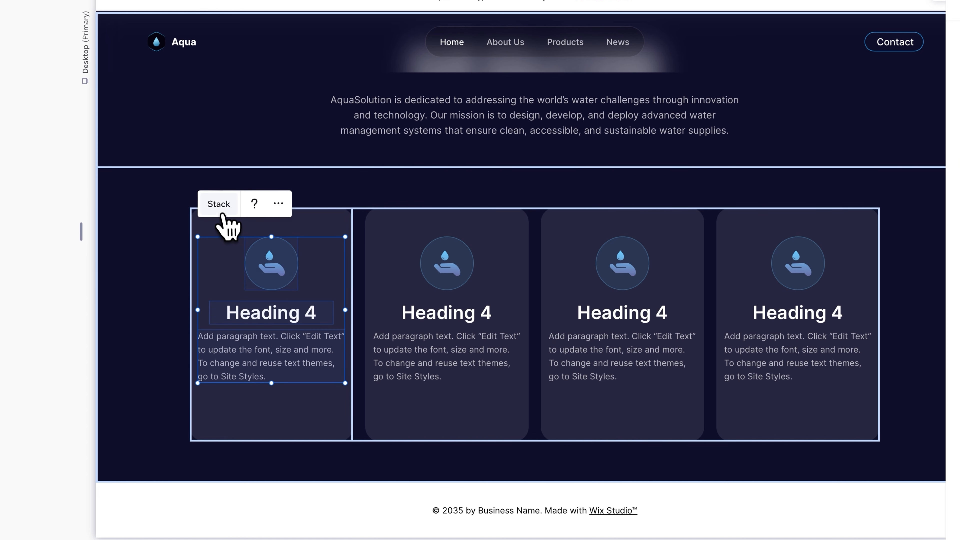
pyautogui.click(220, 205)
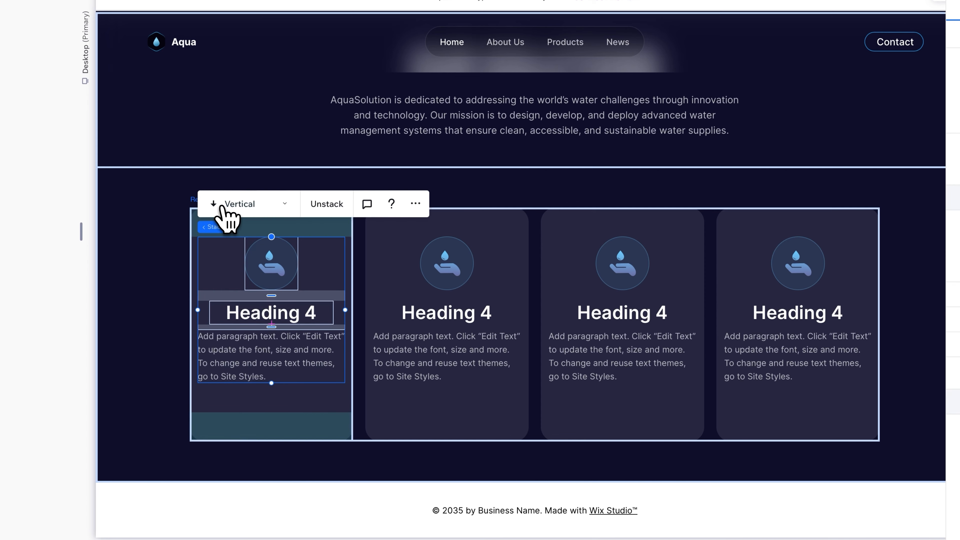
# - Set the spacing between the icon and the heading in the card's stack to 16 px
pyautogui.moveTo(273, 296); pyautogui.dragTo(274, 295)
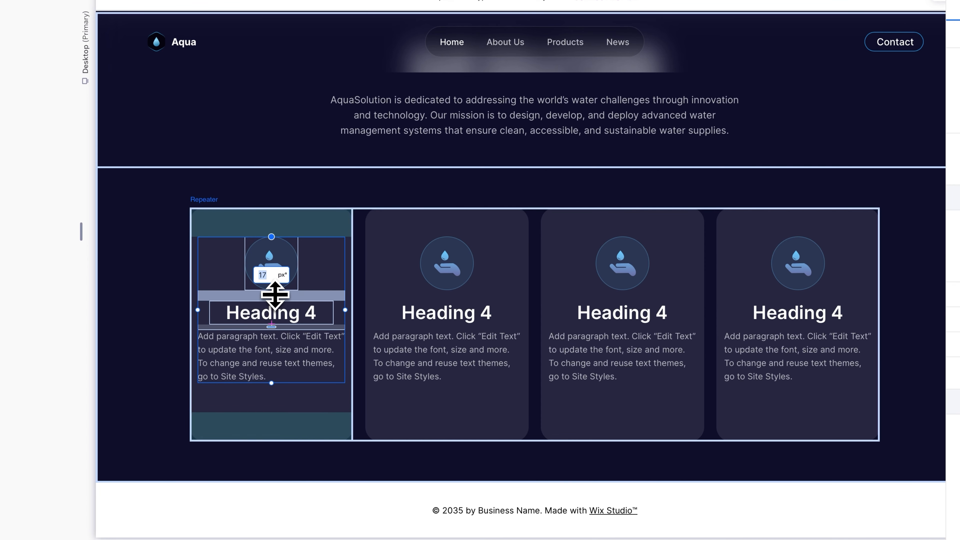
pyautogui.write('16')
pyautogui.press('Return')
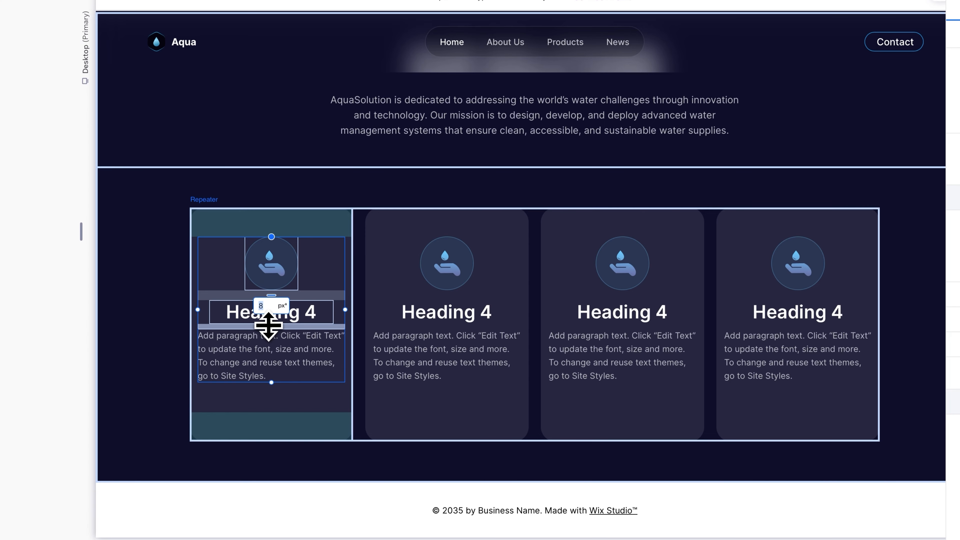
pyautogui.click(293, 387)
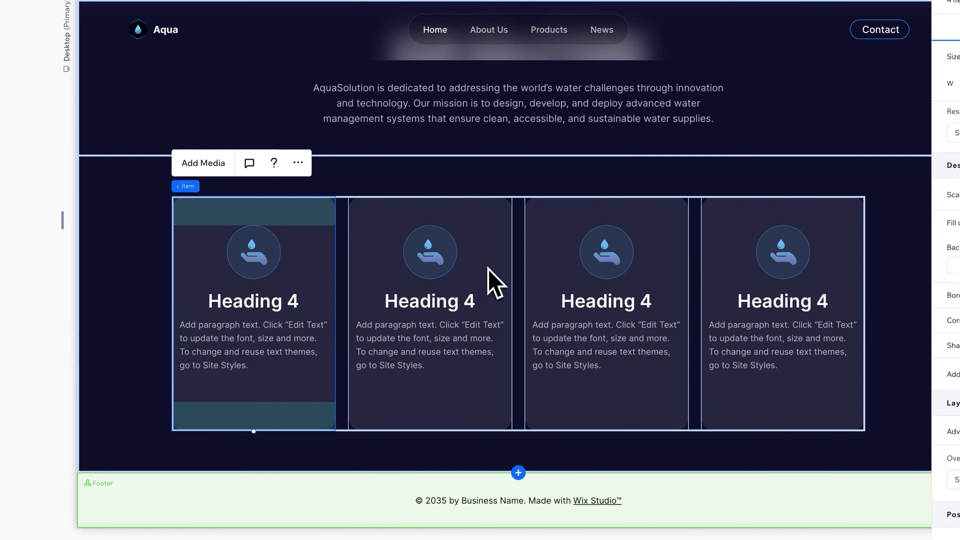
# - Center-align the paragraph text inside the first card's stack
pyautogui.click(264, 353)
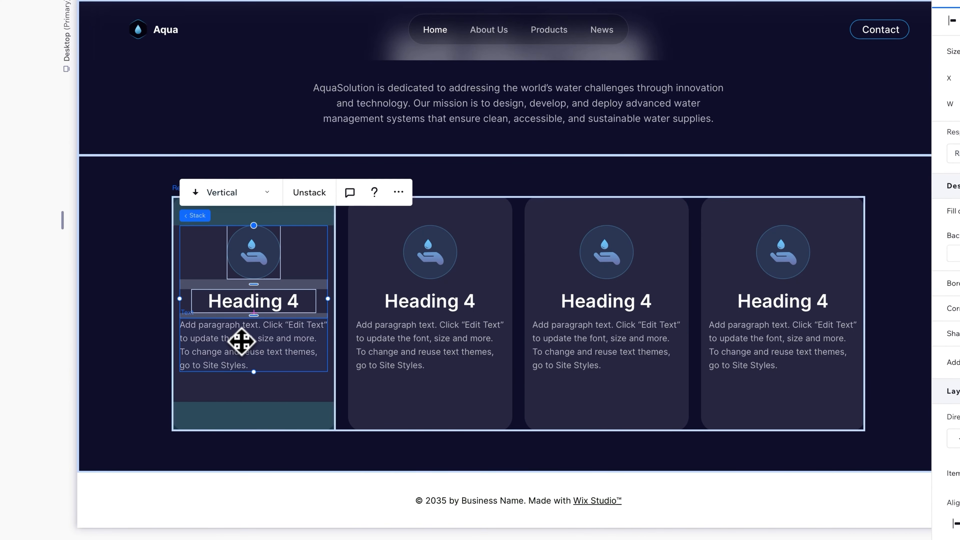
pyautogui.click(241, 340)
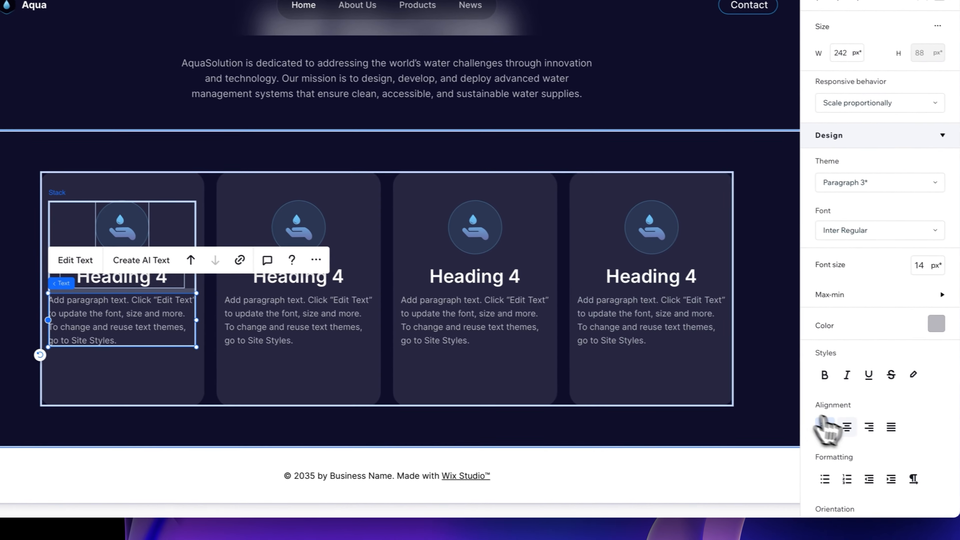
pyautogui.click(835, 424)
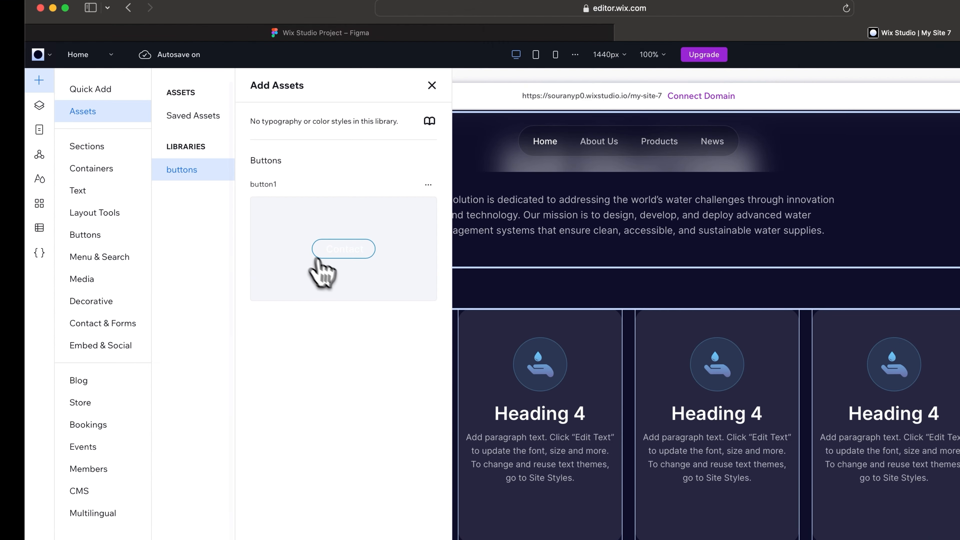
# - Add the saved button1 asset below the first card's paragraph and size it to 128 by 40 px
pyautogui.click(340, 260)
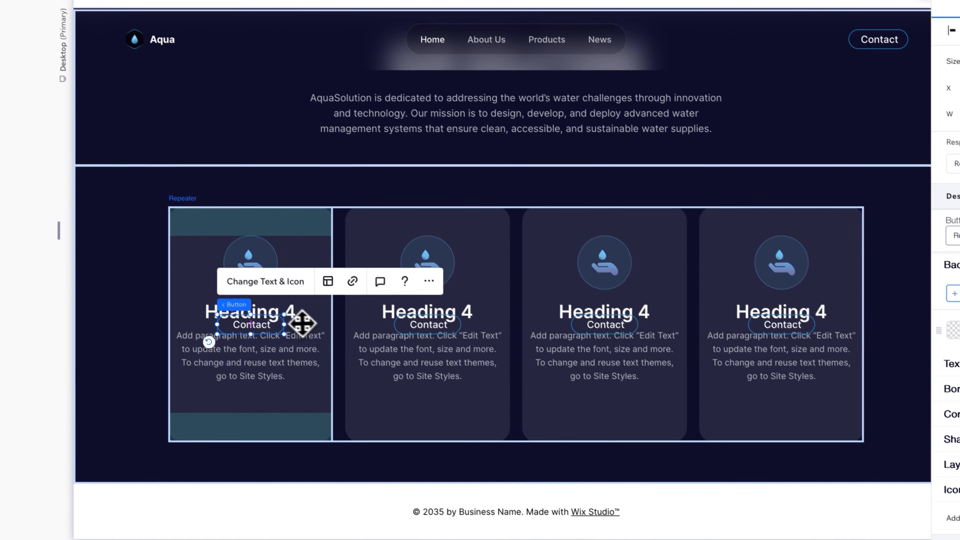
pyautogui.moveTo(264, 325); pyautogui.dragTo(254, 390)
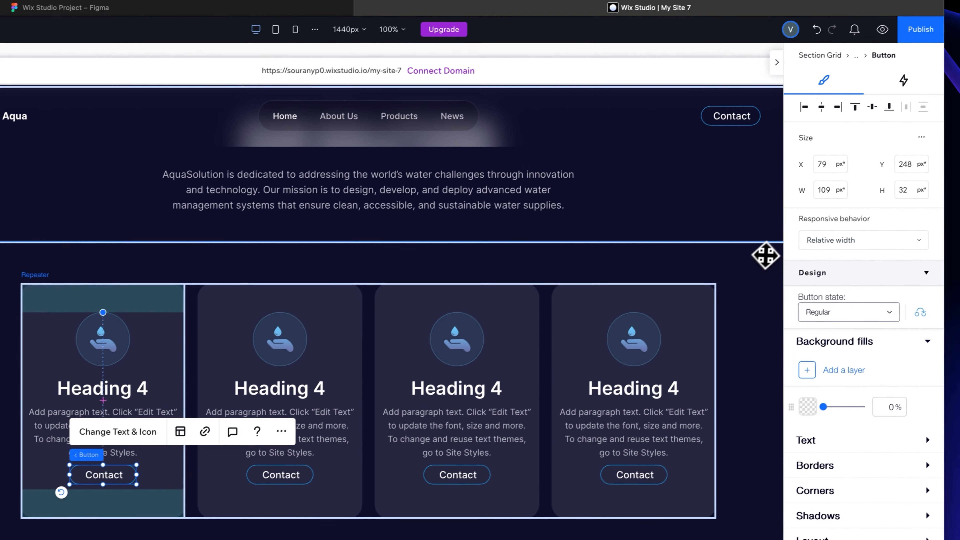
pyautogui.click(957, 104)
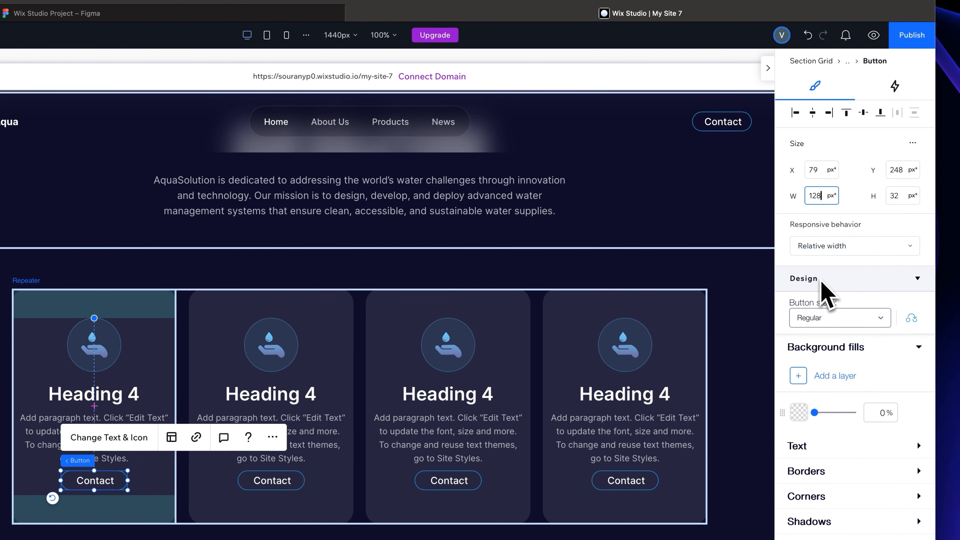
pyautogui.click(901, 199)
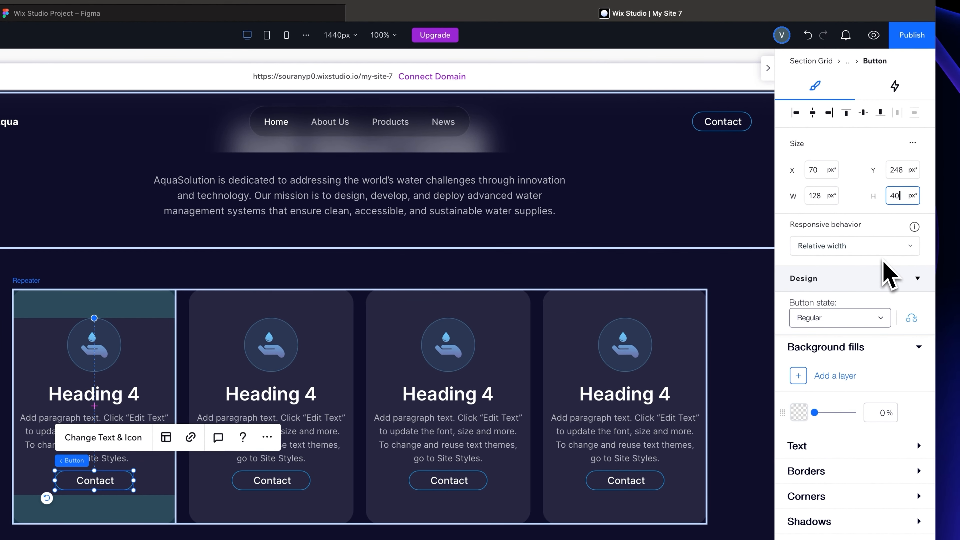
pyautogui.press('Return')
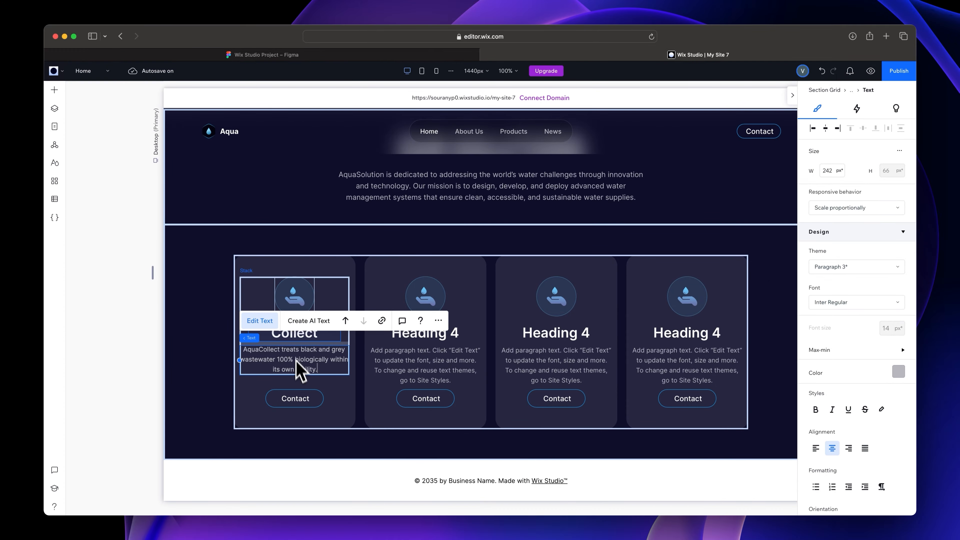
# - Fill in the headings and descriptions of the remaining three cards for Treatment, Reuse and Data
pyautogui.click(403, 336)
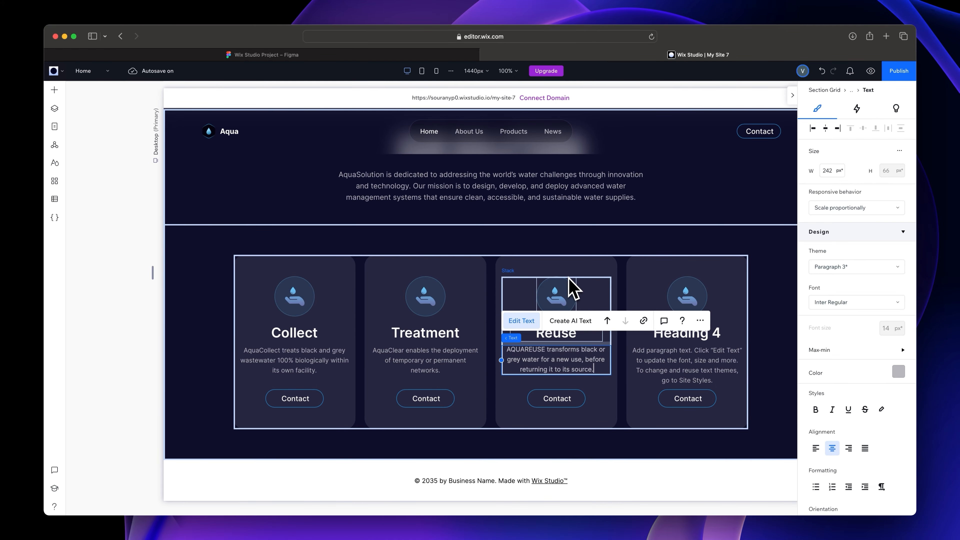
pyautogui.click(695, 337)
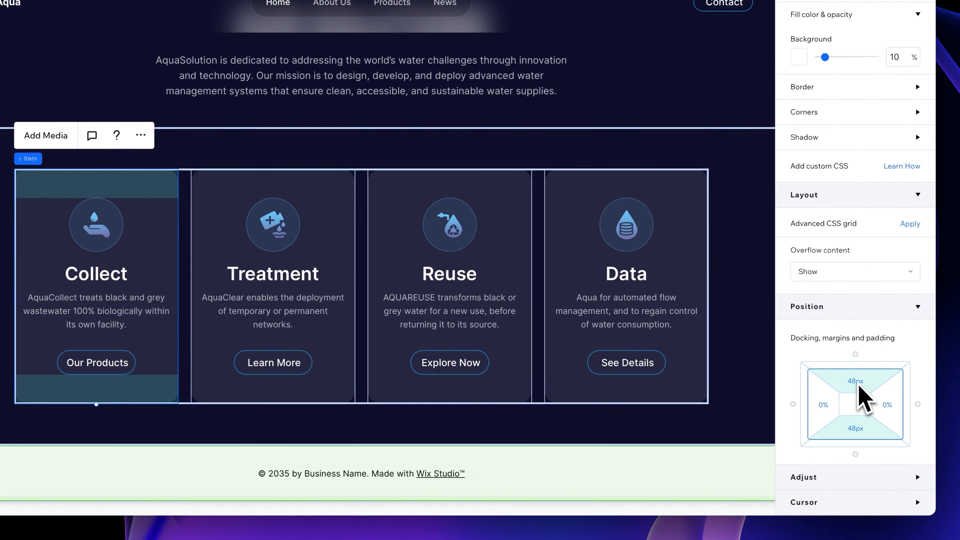
# - Switch the first card's top and bottom padding from pixels to percentage and preview the page at a narrower width
pyautogui.click(859, 399)
pyautogui.click(863, 395)
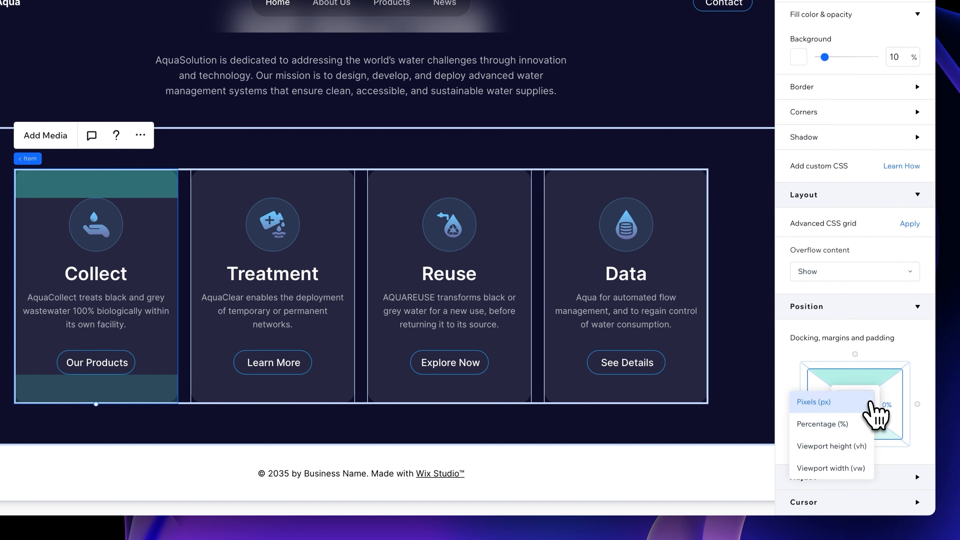
pyautogui.click(836, 422)
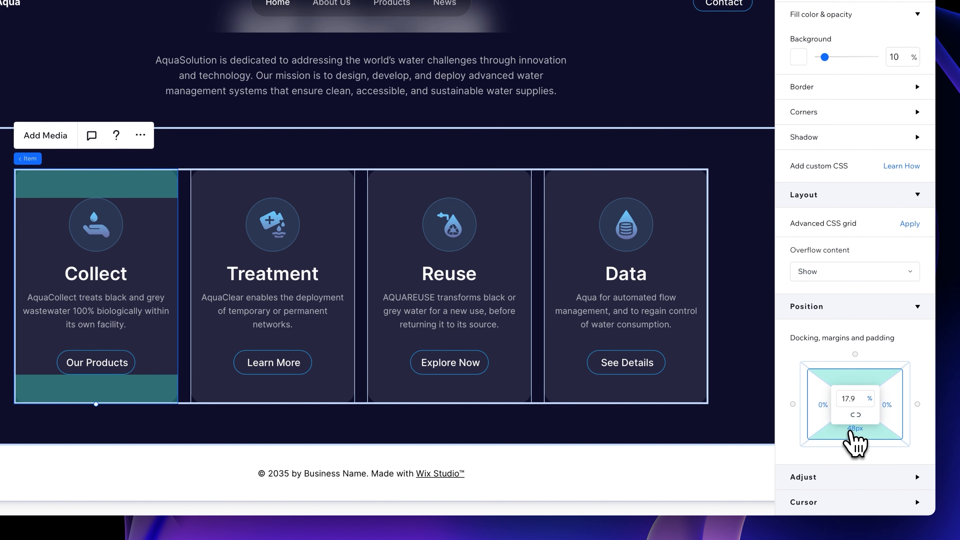
pyautogui.click(841, 428)
pyautogui.click(869, 399)
pyautogui.click(832, 423)
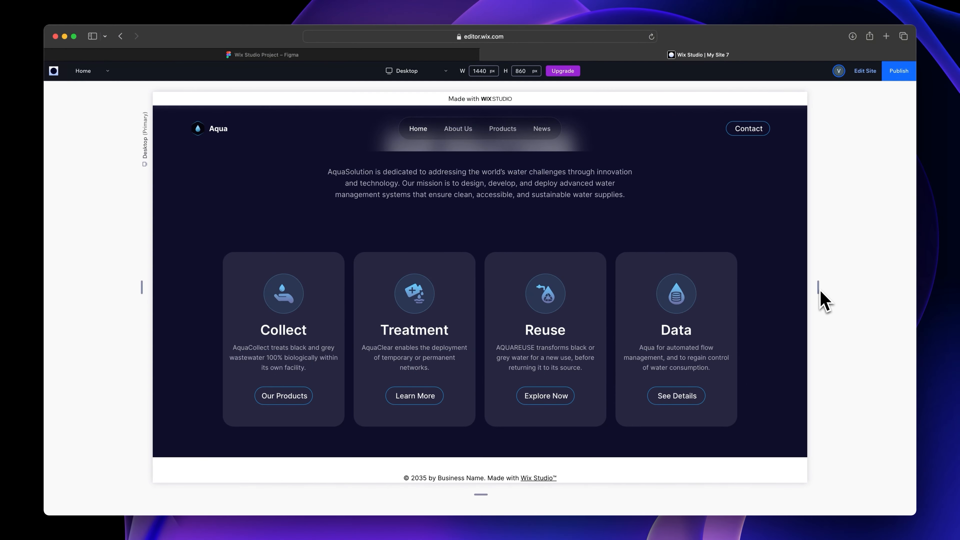
pyautogui.moveTo(820, 290); pyautogui.dragTo(778, 329)
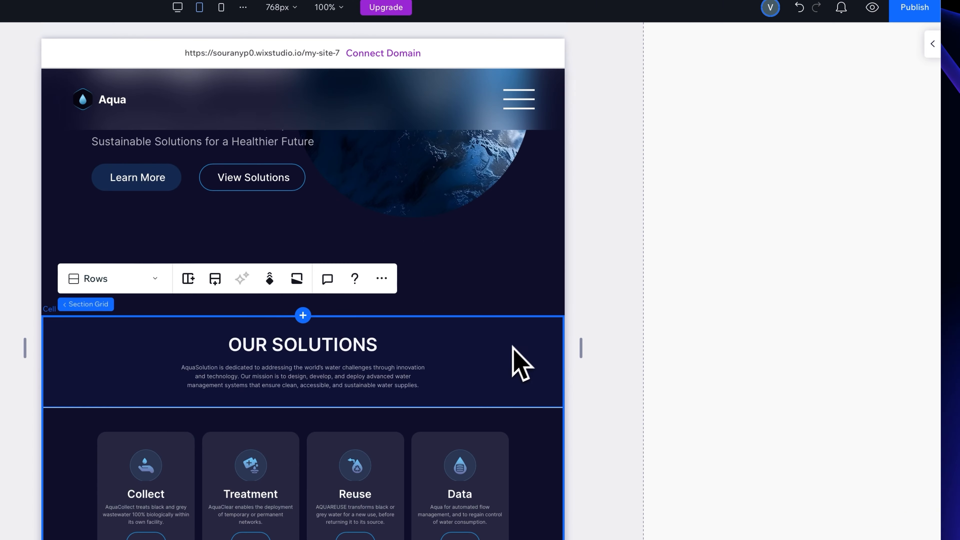
# - Set the OUR SOLUTIONS heading's font size to 48 px for the tablet breakpoint
pyautogui.click(932, 43)
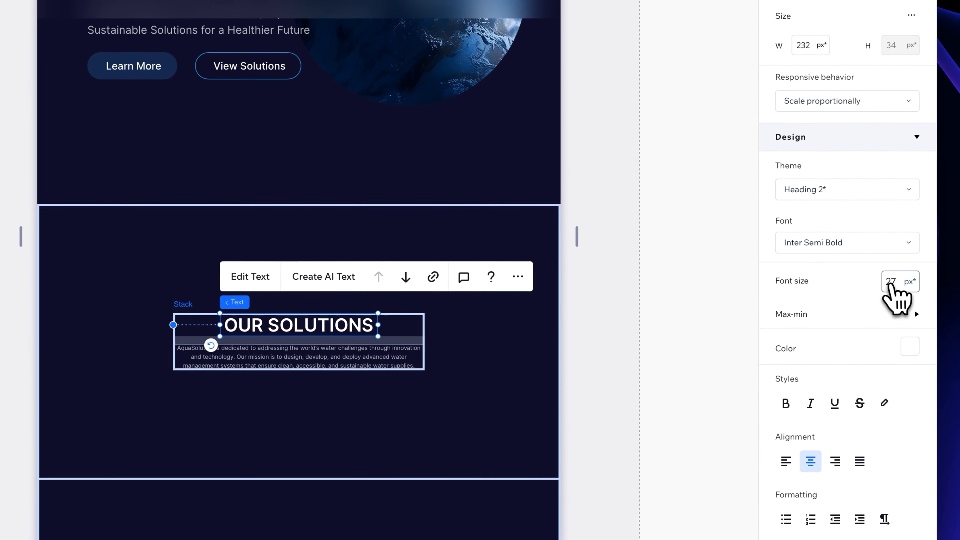
pyautogui.click(904, 284)
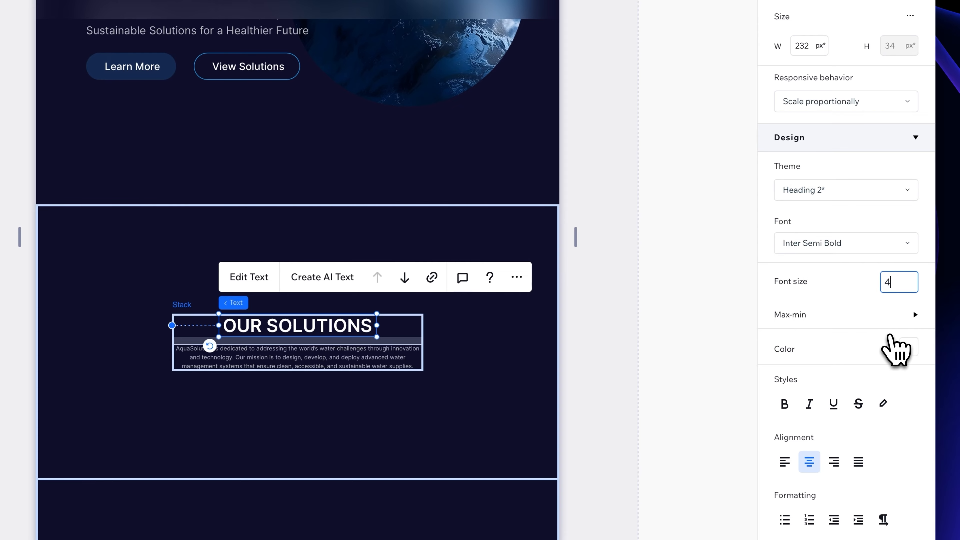
pyautogui.write('48')
pyautogui.press('Return')
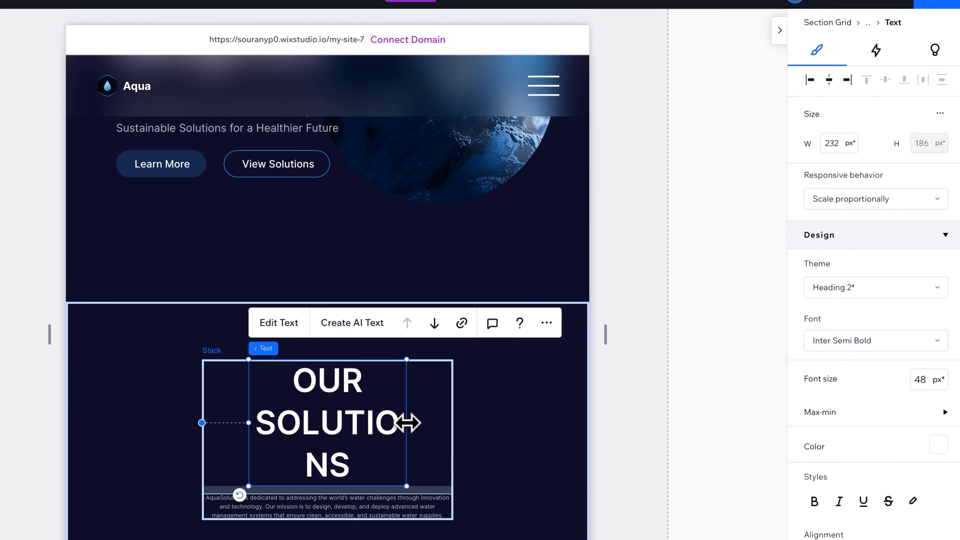
# - Widen the OUR SOLUTIONS heading to about 651 px and center it horizontally in its stack
pyautogui.moveTo(406, 422); pyautogui.dragTo(549, 413)
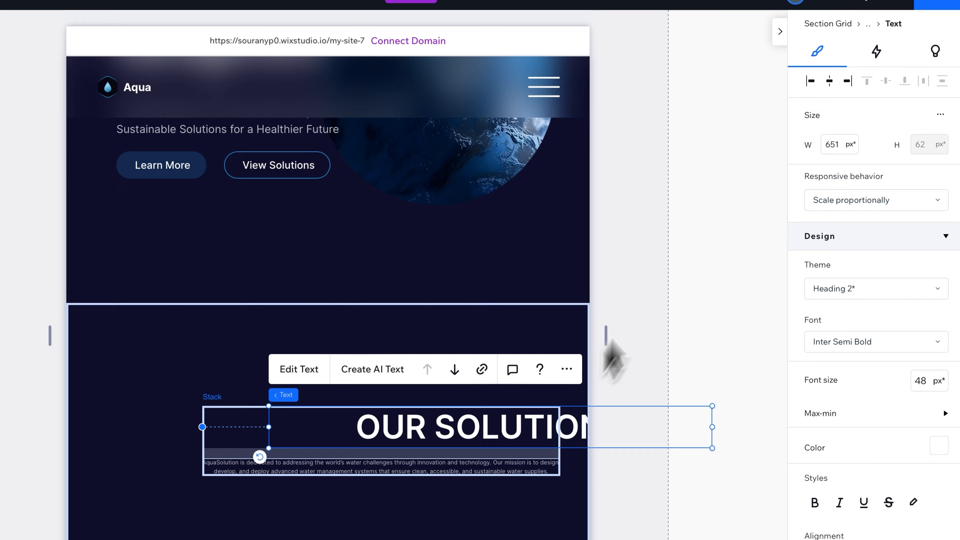
pyautogui.click(830, 82)
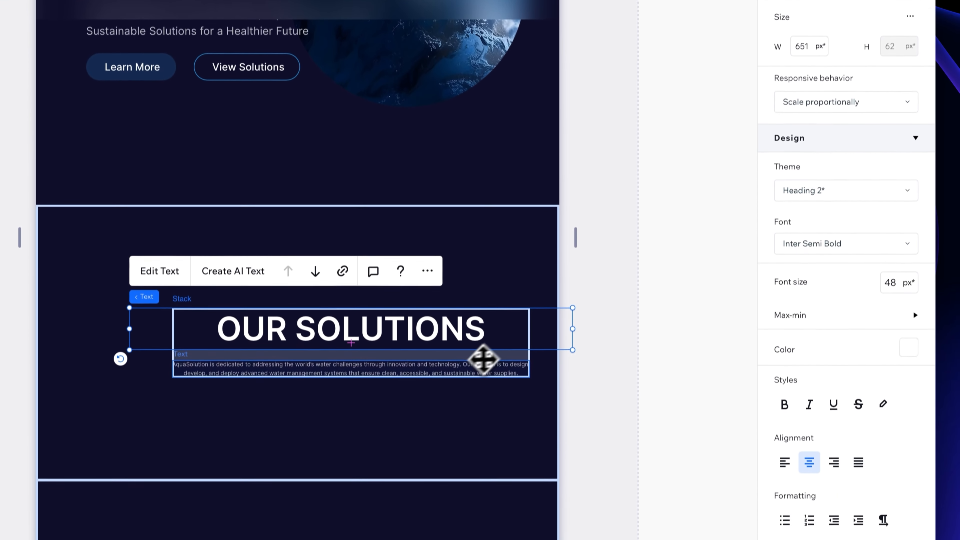
# - Set the font size of the paragraph below the OUR SOLUTIONS heading to 16 px
pyautogui.click(445, 492)
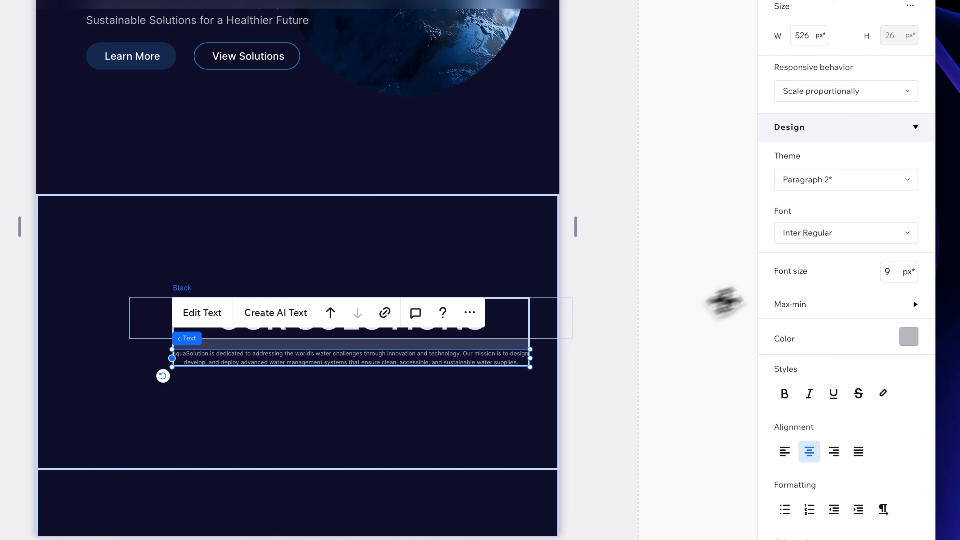
pyautogui.click(905, 270)
pyautogui.write('16')
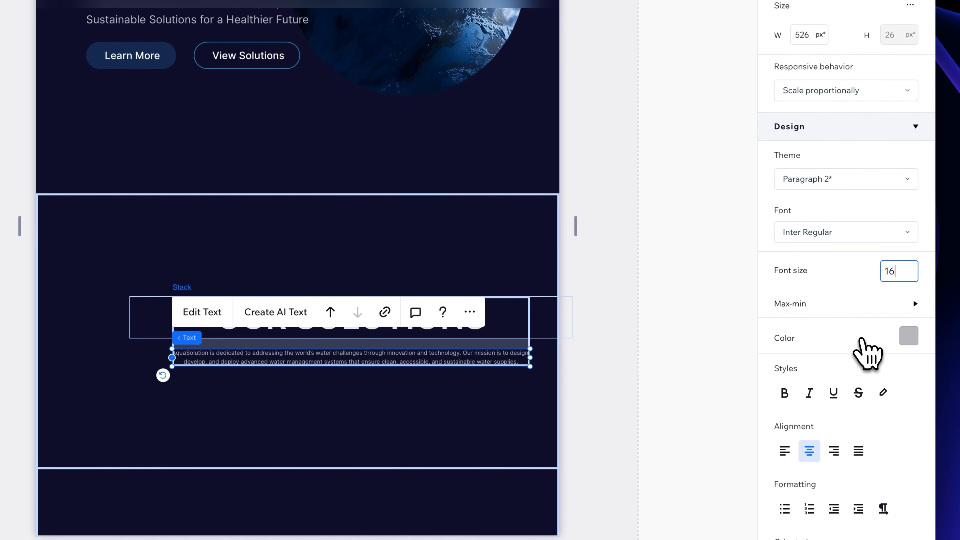
pyautogui.press('Return')
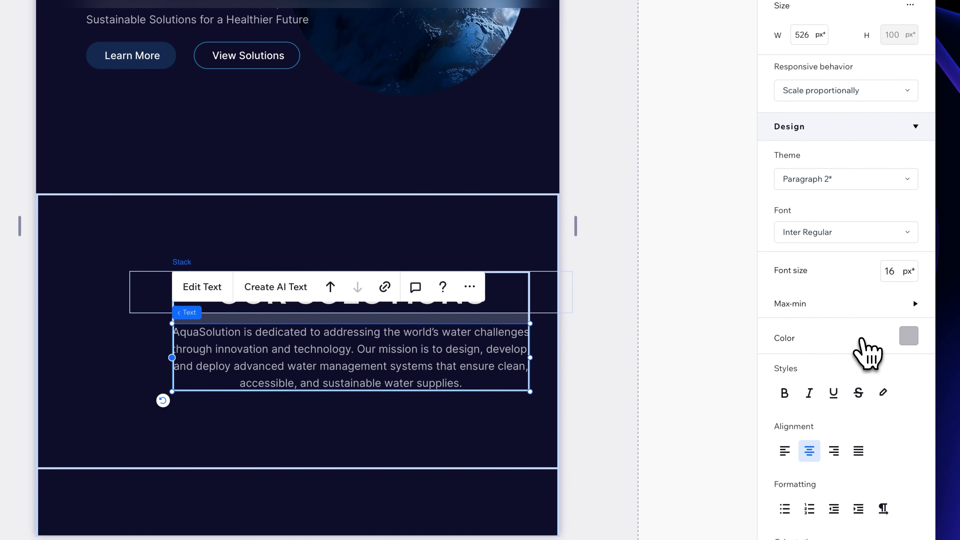
# - Set the spacing between the heading and paragraph in the stack to 20 px and center the stack in its cell
pyautogui.click(378, 310)
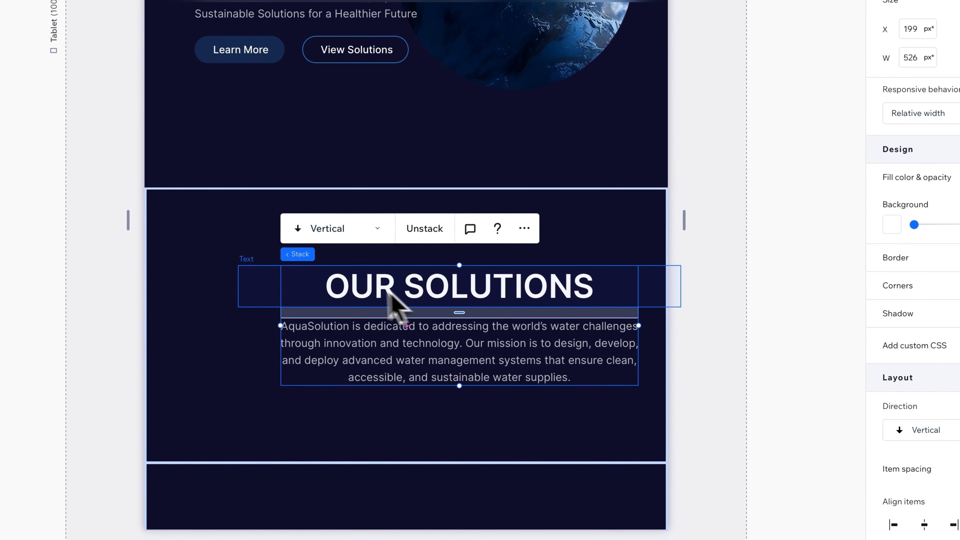
pyautogui.doubleClick(461, 312)
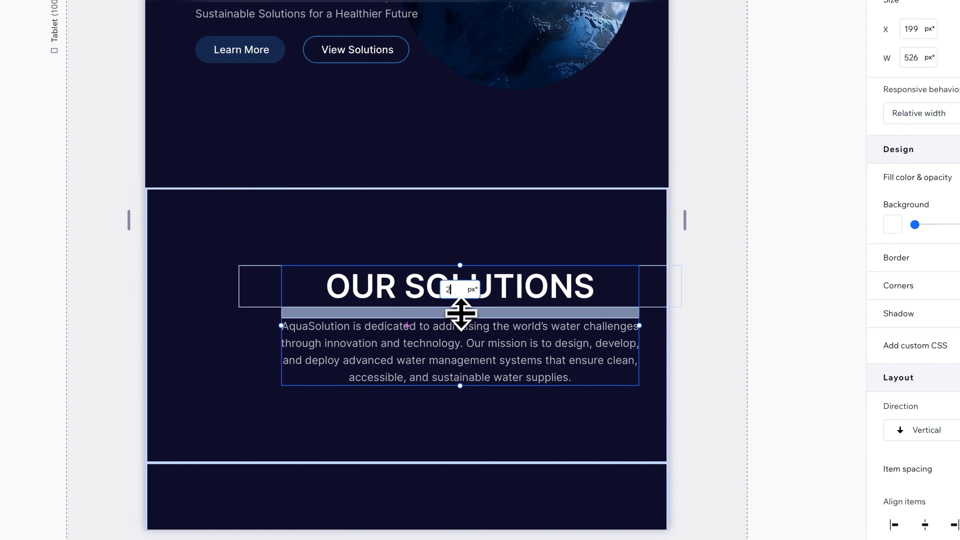
pyautogui.write('20')
pyautogui.press('Return')
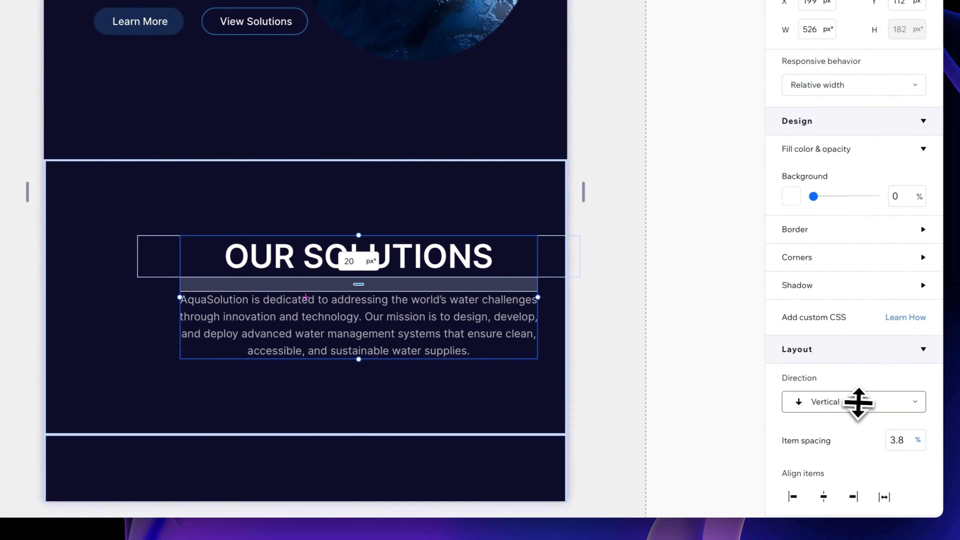
pyautogui.scroll(-6, 855, 401)
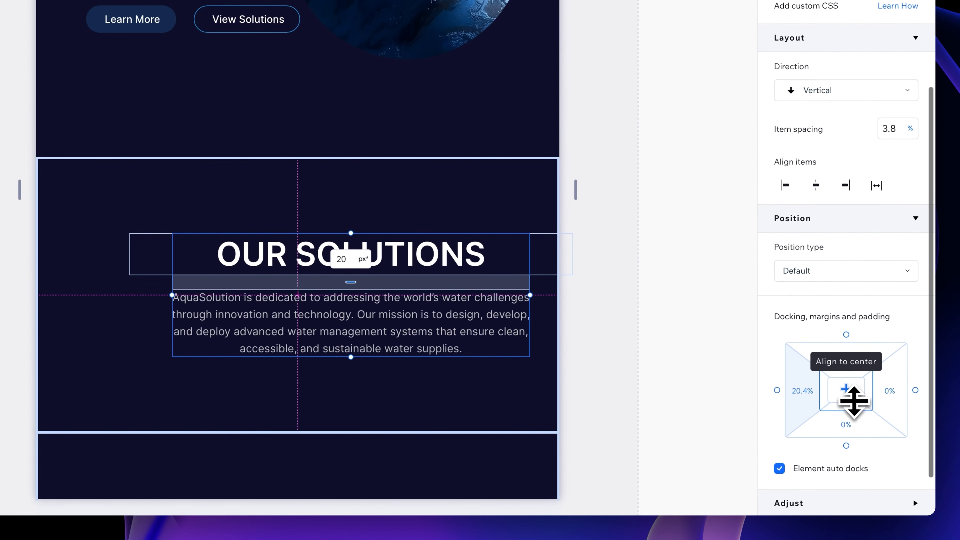
pyautogui.click(847, 392)
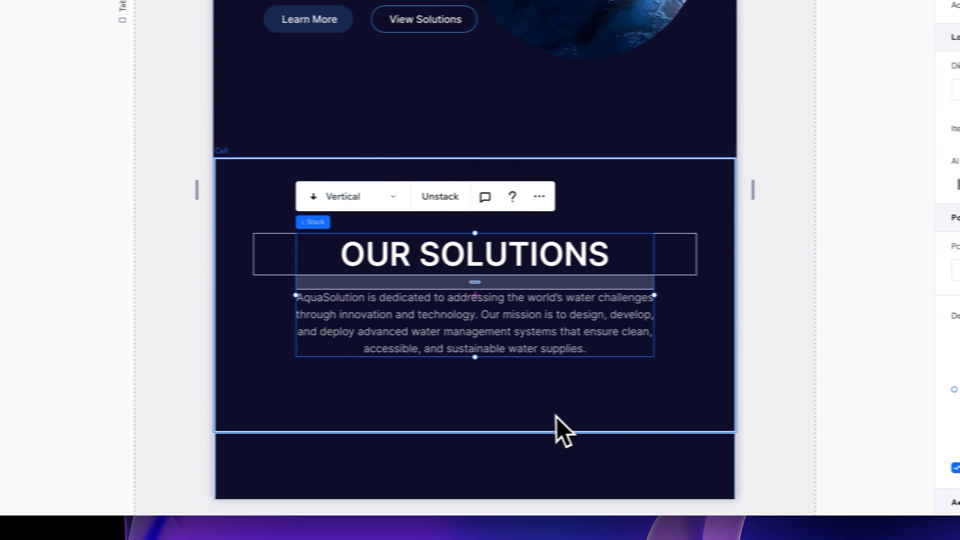
# - Shorten the cell holding the OUR SOLUTIONS heading stack by raising its lower edge
pyautogui.click(378, 411)
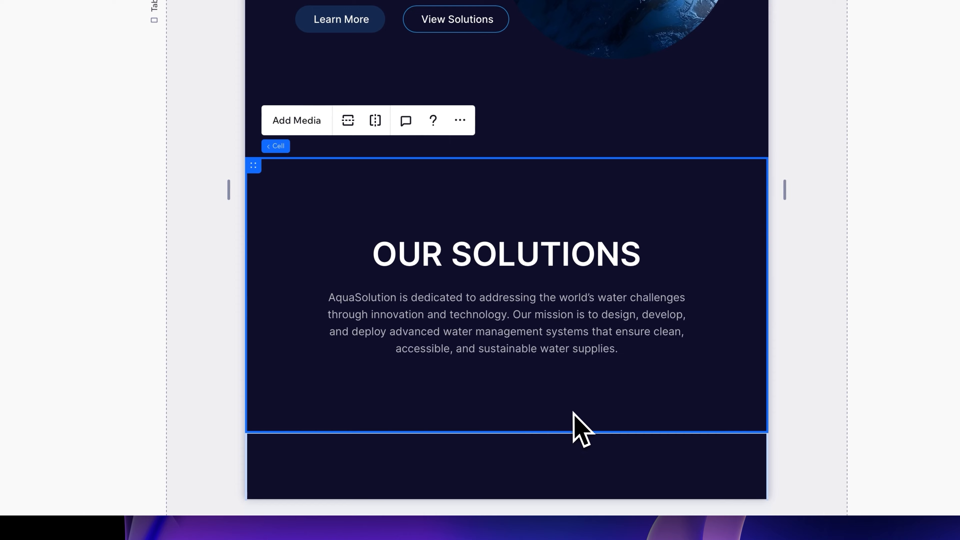
pyautogui.click(534, 432)
pyautogui.moveTo(533, 432); pyautogui.dragTo(544, 304)
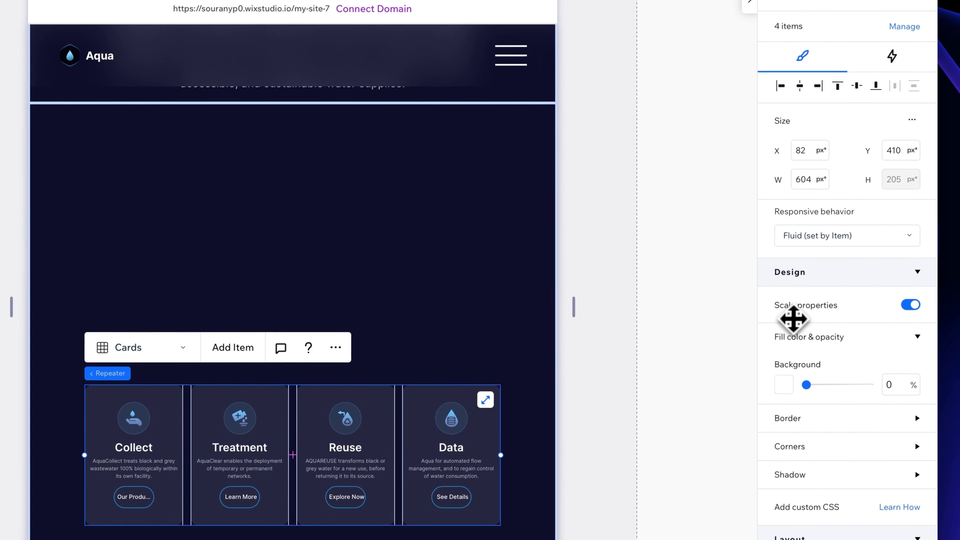
# - Set the card repeater to show 2 items per row
pyautogui.scroll(-10, 871, 325)
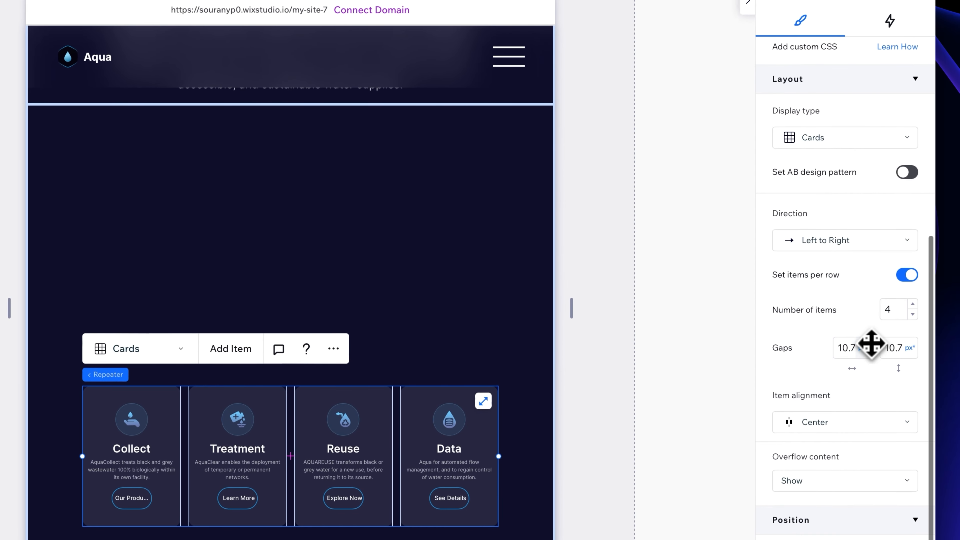
pyautogui.click(912, 314)
pyautogui.click(912, 314)
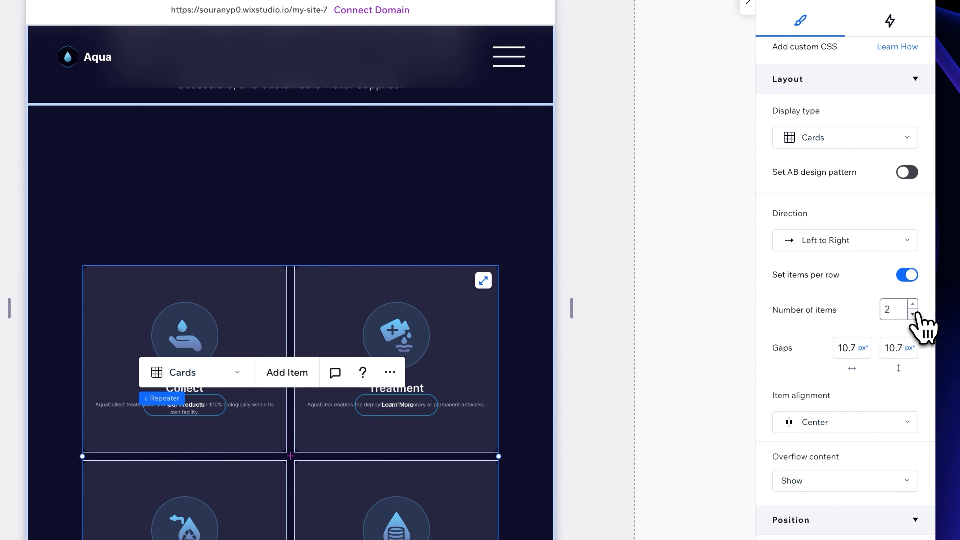
# - Set the card repeater's width to 556 px
pyautogui.scroll(10, 916, 315)
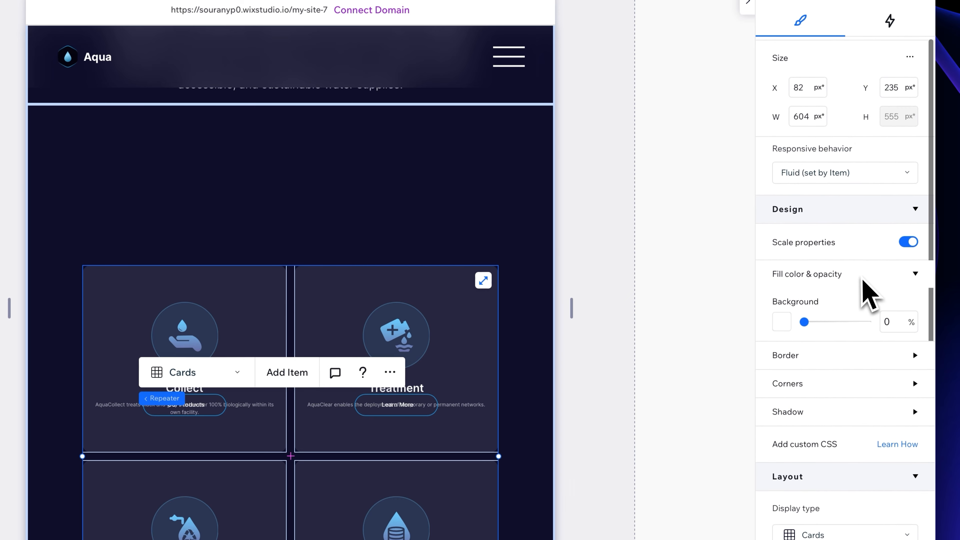
pyautogui.click(806, 170)
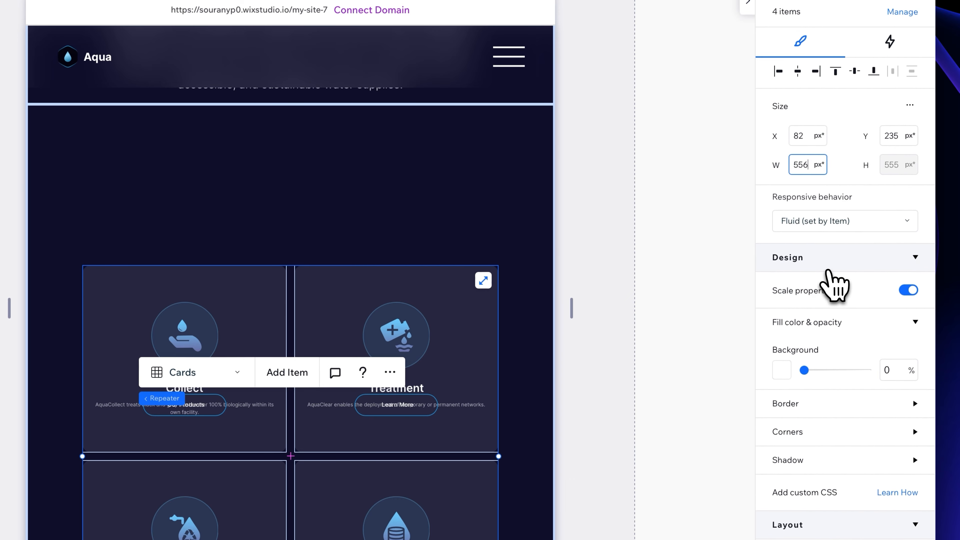
pyautogui.write('556')
pyautogui.press('Return')
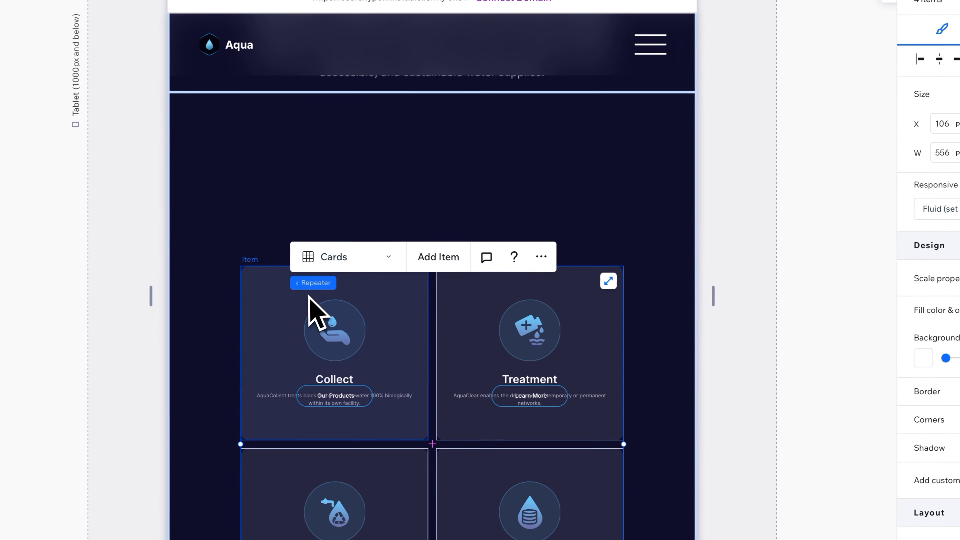
# - Set the height of the repeater's card item to 384 px
pyautogui.click(172, 323)
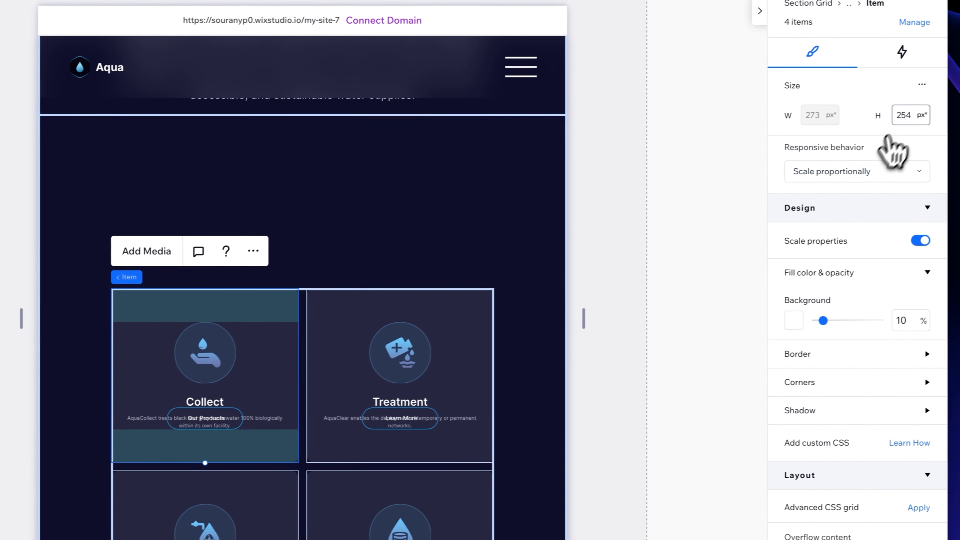
pyautogui.click(896, 118)
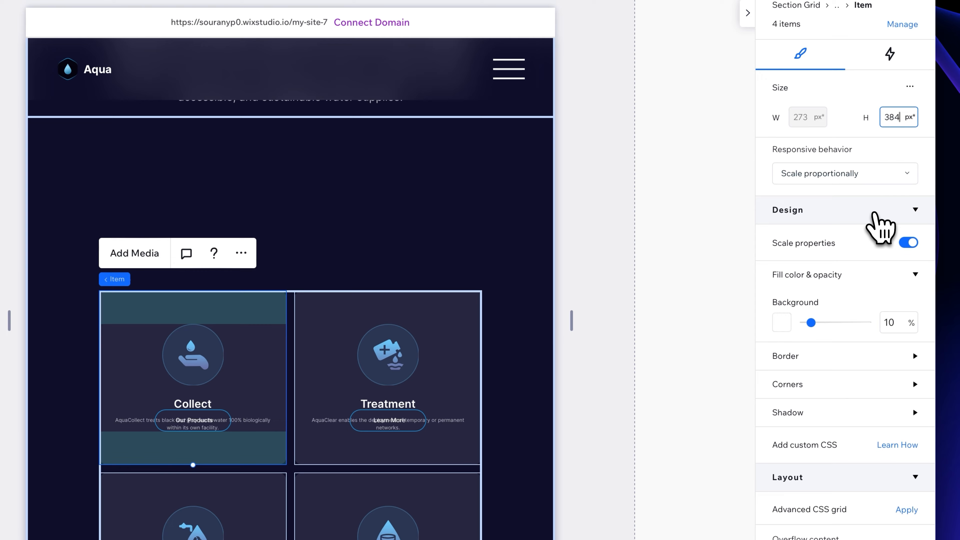
pyautogui.write('384')
pyautogui.press('Return')
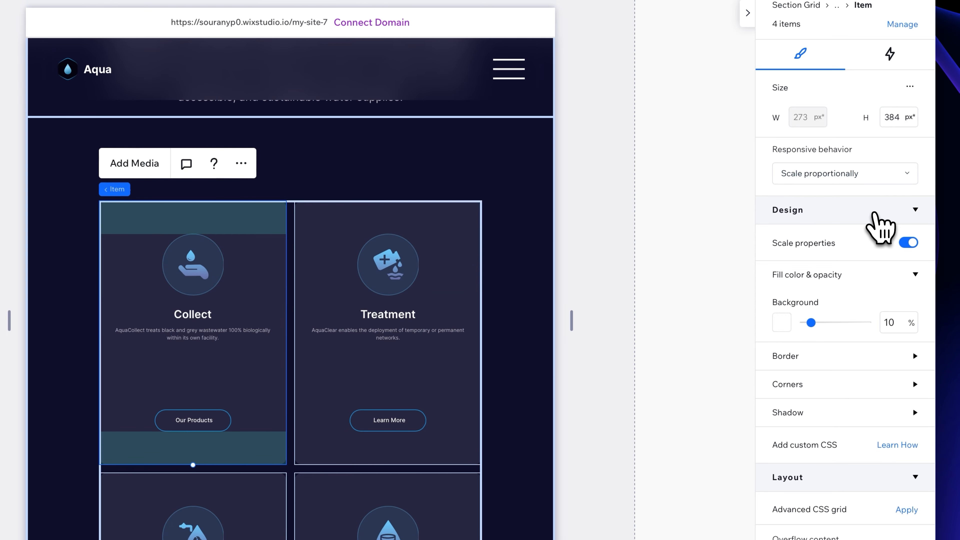
# - Set the corner radius of the repeater's card item to 24 px on all corners
pyautogui.click(812, 385)
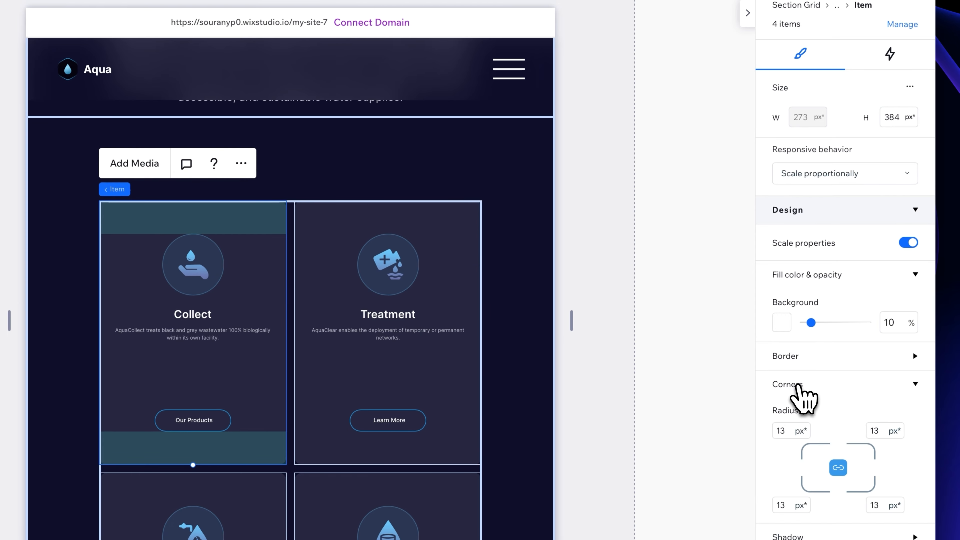
pyautogui.scroll(-2, 801, 385)
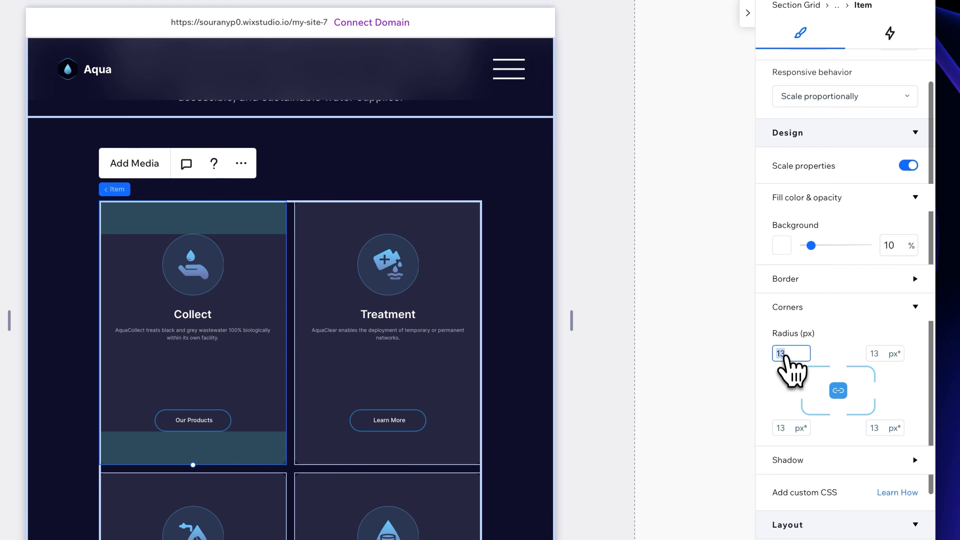
pyautogui.write('24')
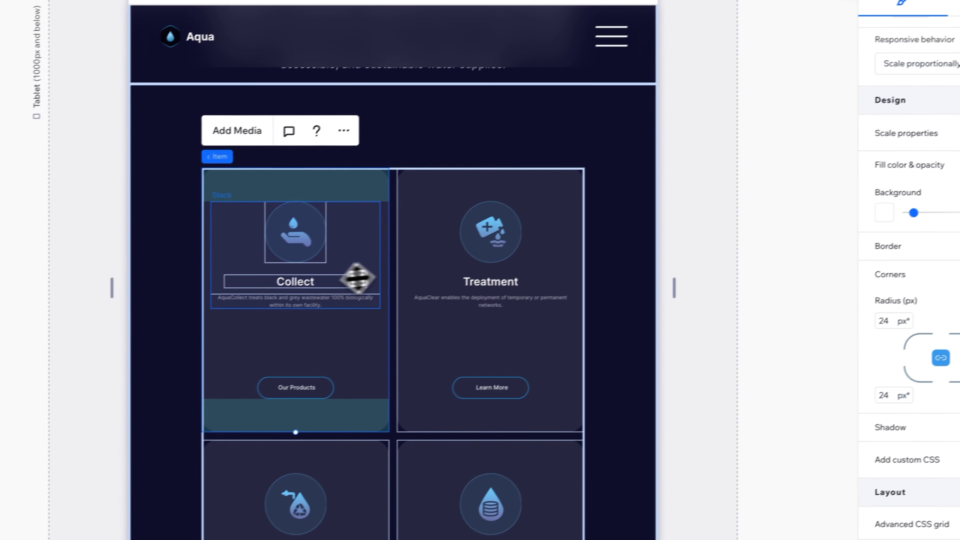
# - Increase the font size of the Collect card's title text
pyautogui.click(197, 321)
pyautogui.click(317, 277)
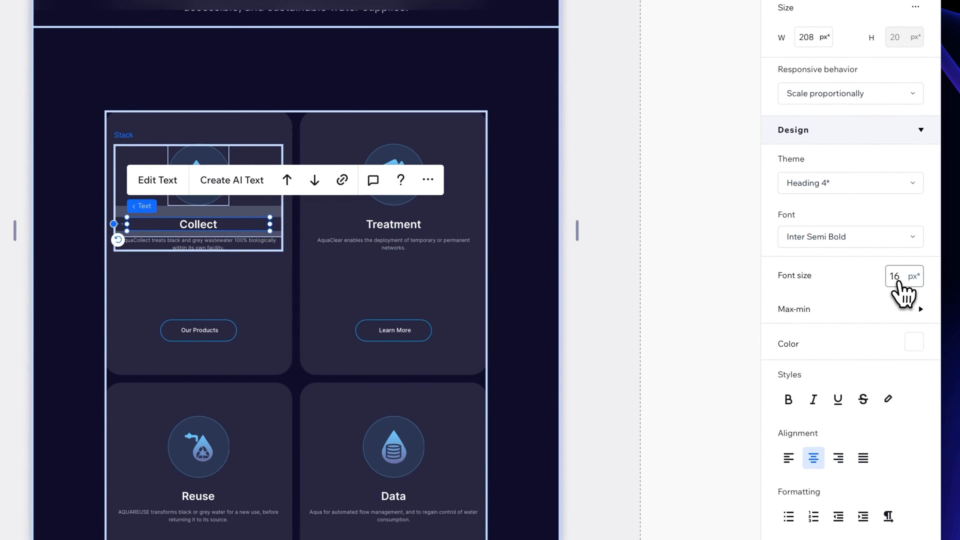
pyautogui.click(899, 277)
pyautogui.write('3')
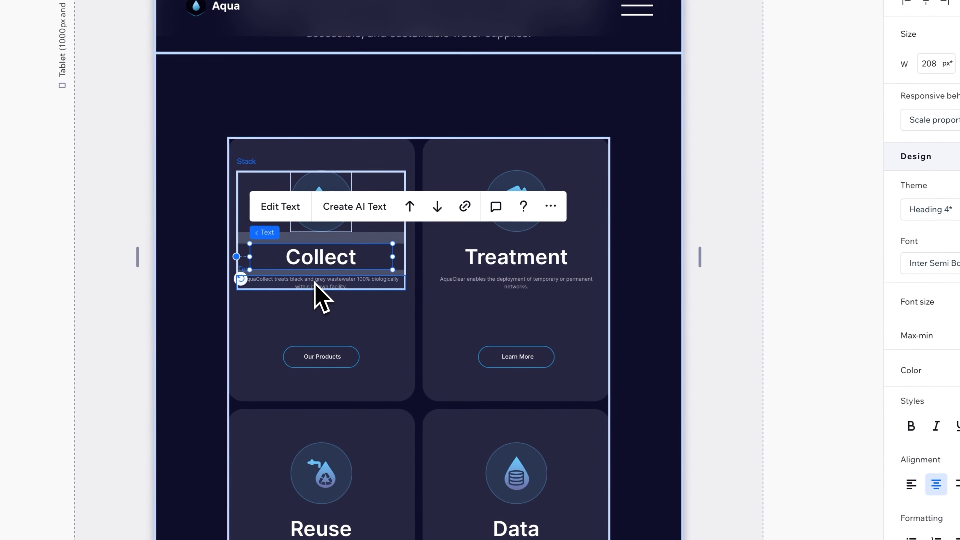
# - Set the font size of the Collect card's description to 14 px
pyautogui.click(186, 256)
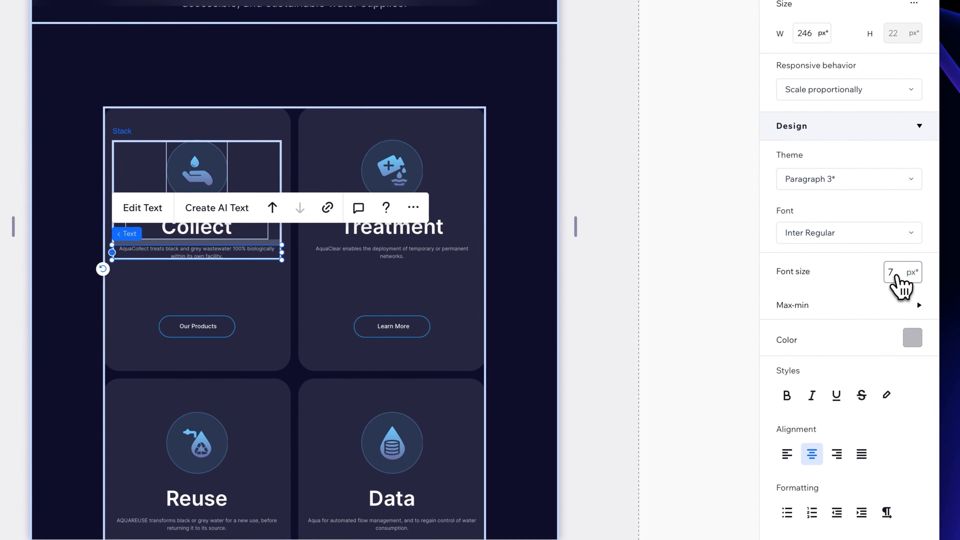
pyautogui.click(898, 272)
pyautogui.write('14')
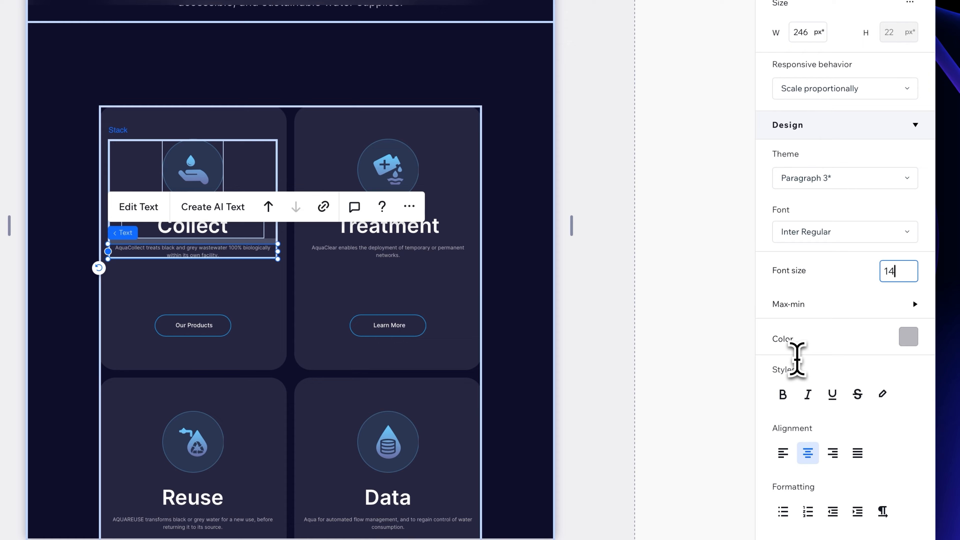
pyautogui.press('Return')
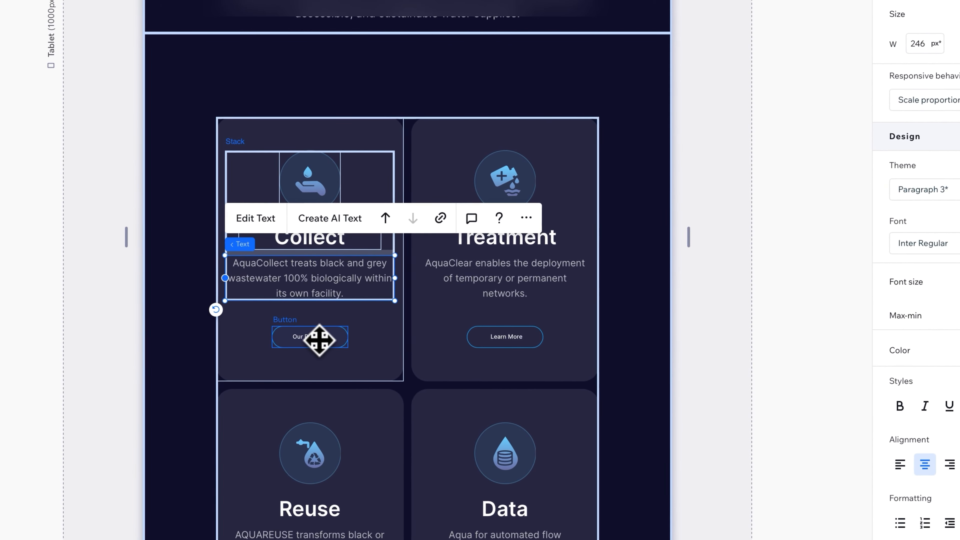
# - Resize the card's Our Products button to 128 px wide and 40 px high
pyautogui.click(319, 340)
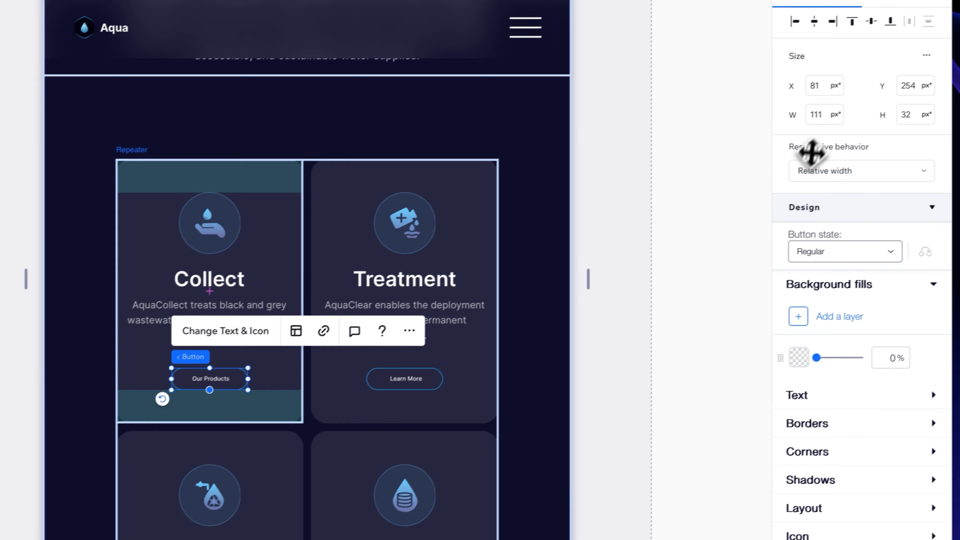
pyautogui.click(816, 114)
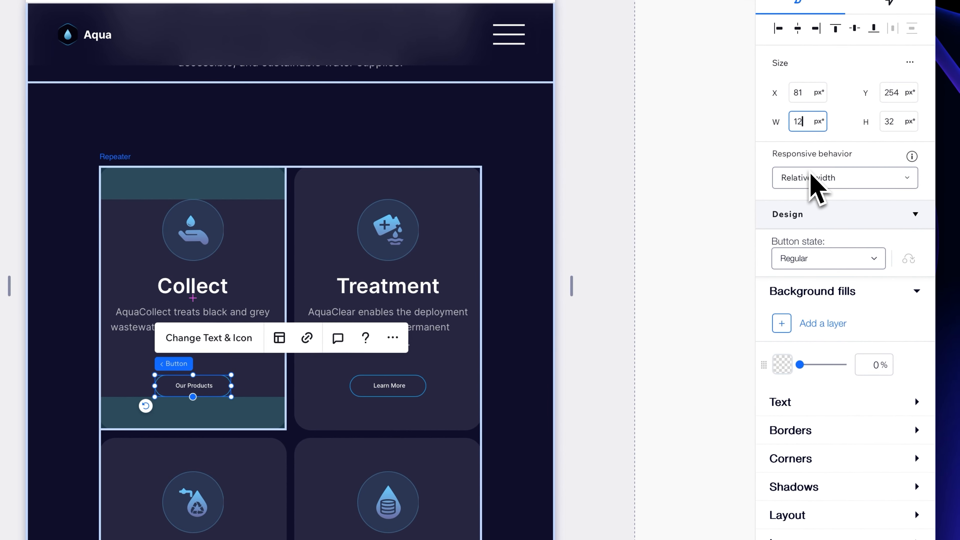
pyautogui.click(890, 122)
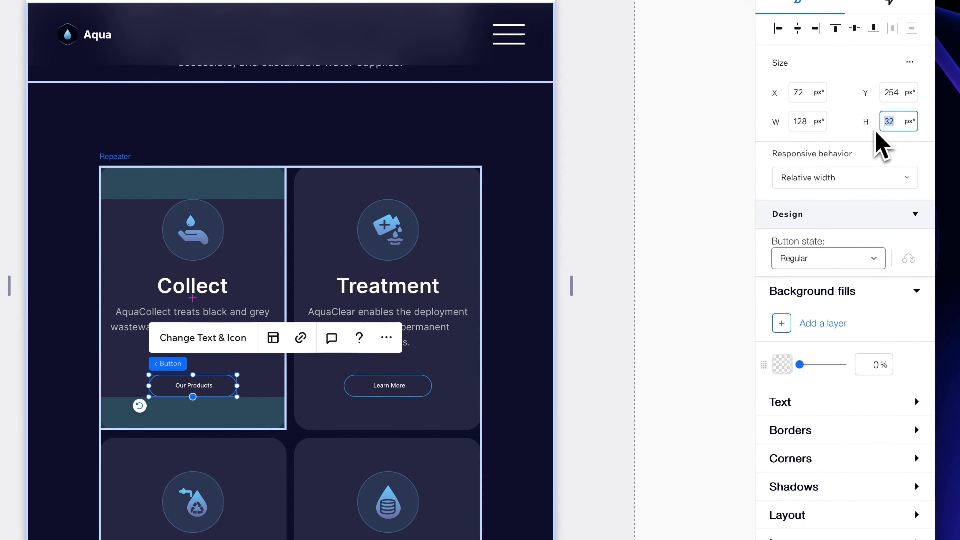
pyautogui.write('40')
pyautogui.press('Return')
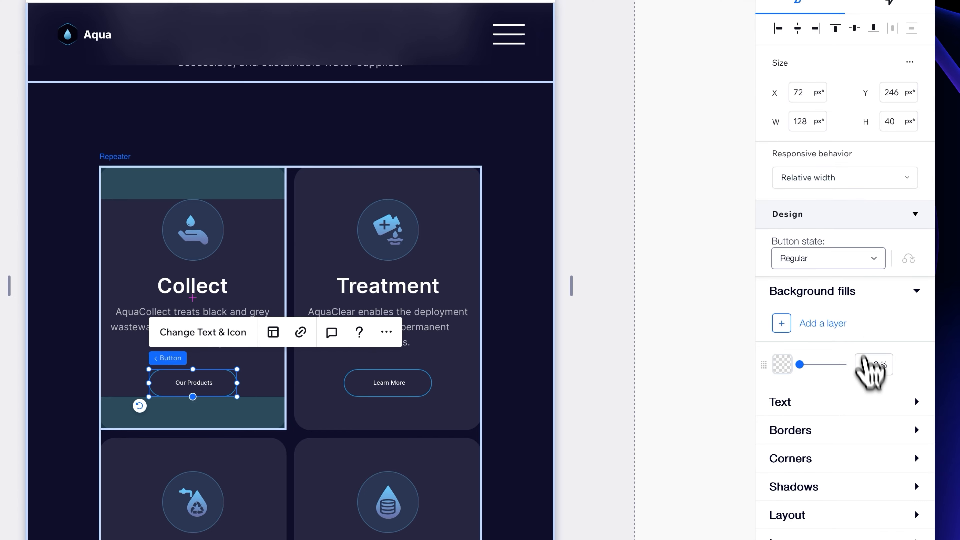
# - Set the Our Products button's text size to 15 and its responsive behavior to Fixed
pyautogui.click(869, 403)
pyautogui.scroll(-5, 871, 416)
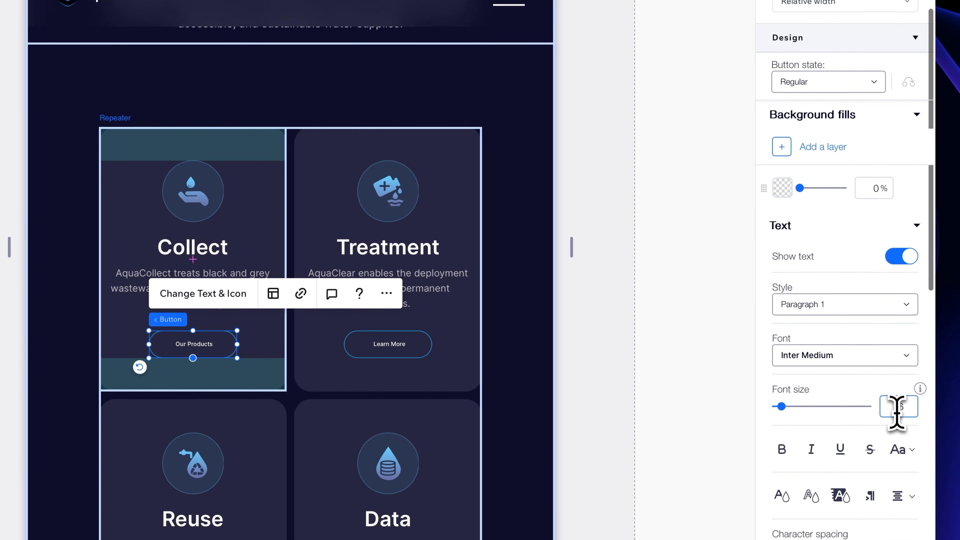
pyautogui.write('15')
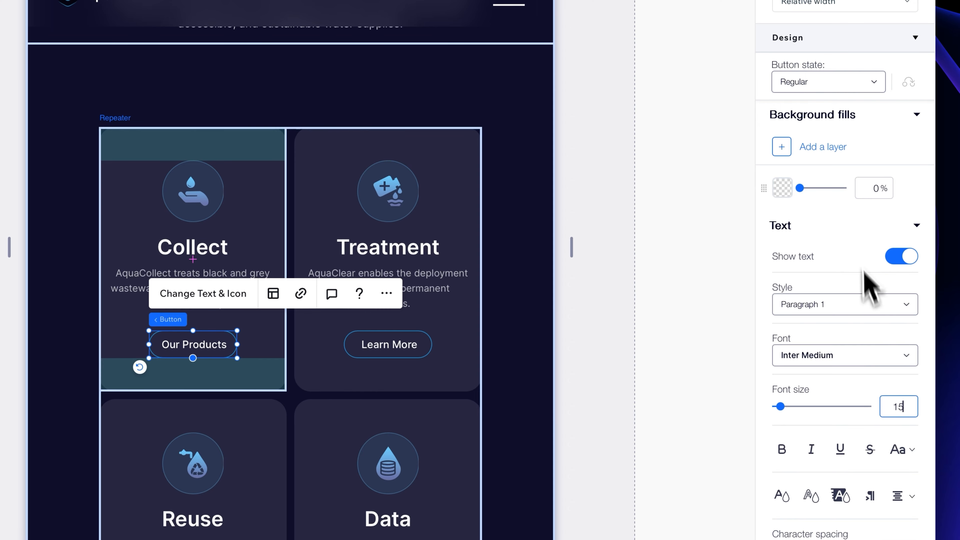
pyautogui.scroll(4, 860, 227)
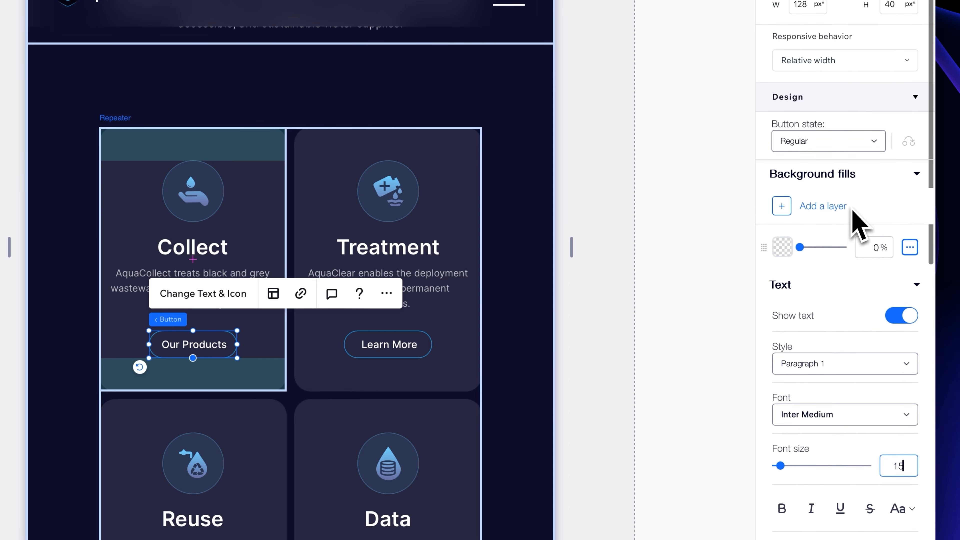
pyautogui.click(905, 141)
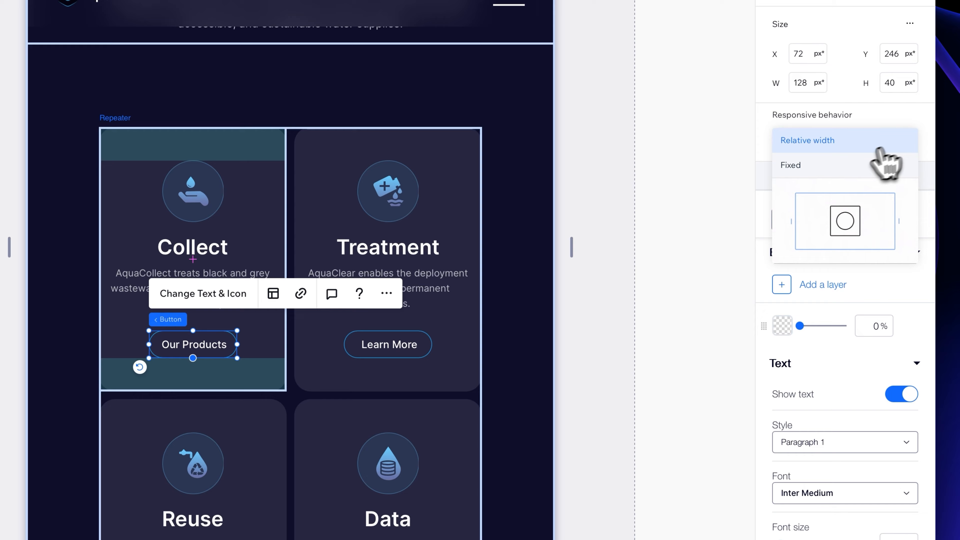
pyautogui.click(791, 165)
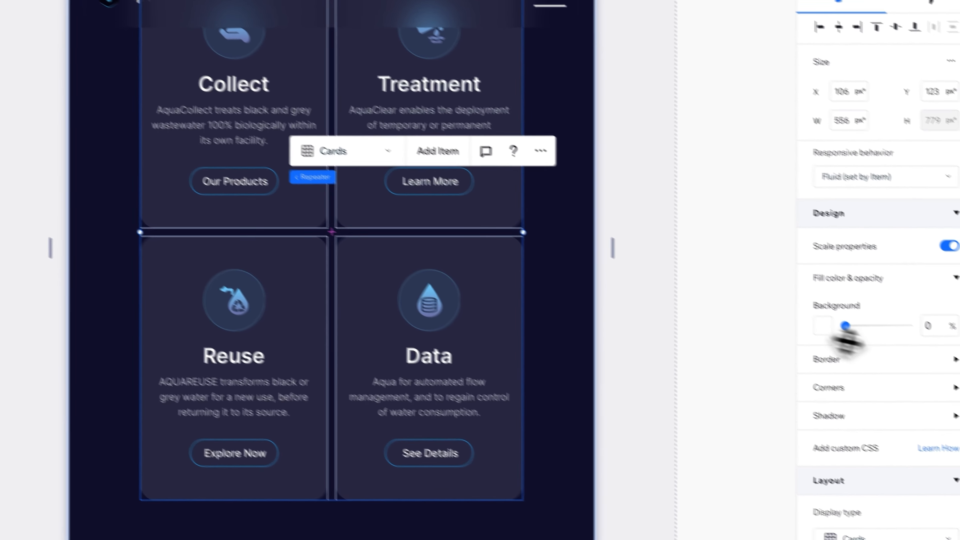
# - Set the card repeater's horizontal and vertical gaps to 20 px and check the cards in the resizable tablet preview
pyautogui.scroll(-1, 885, 339)
pyautogui.scroll(-10, 885, 339)
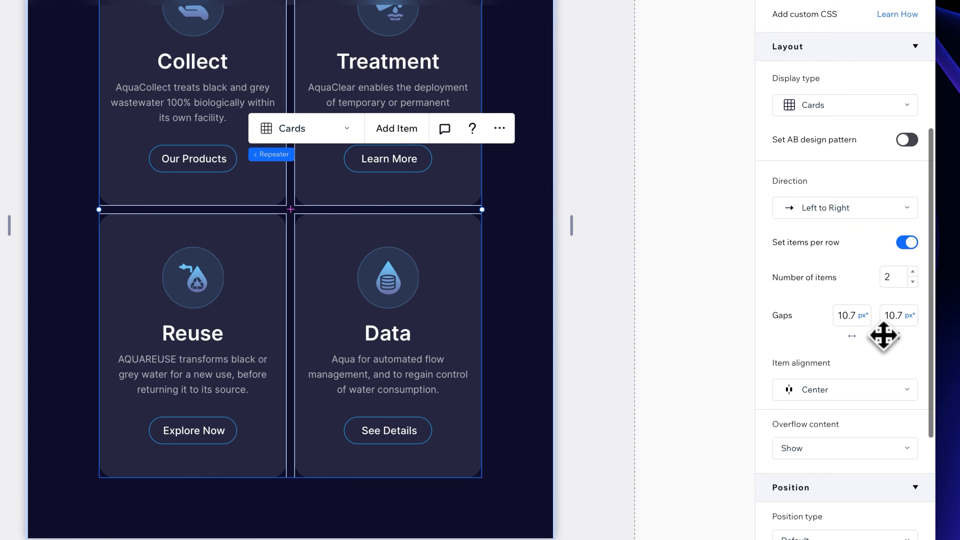
pyautogui.click(859, 321)
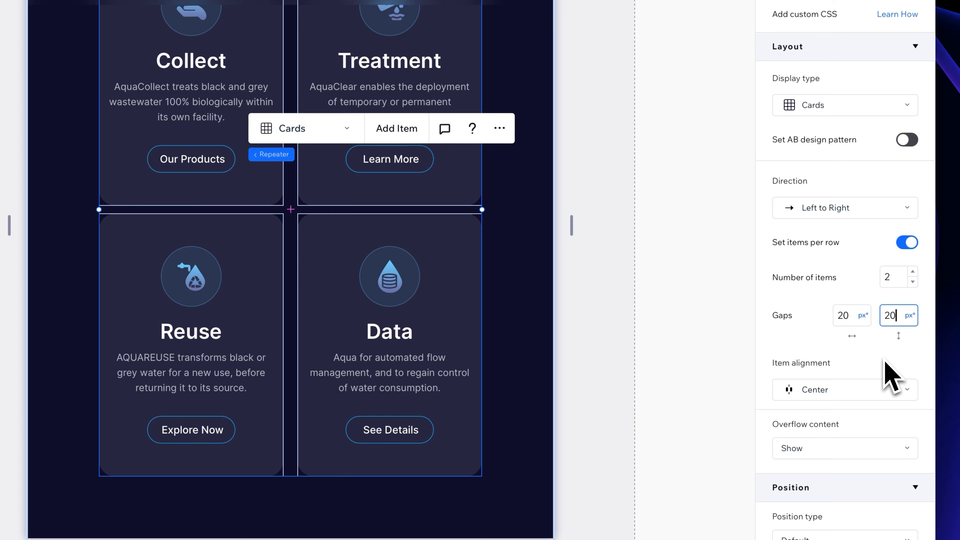
pyautogui.press('Return')
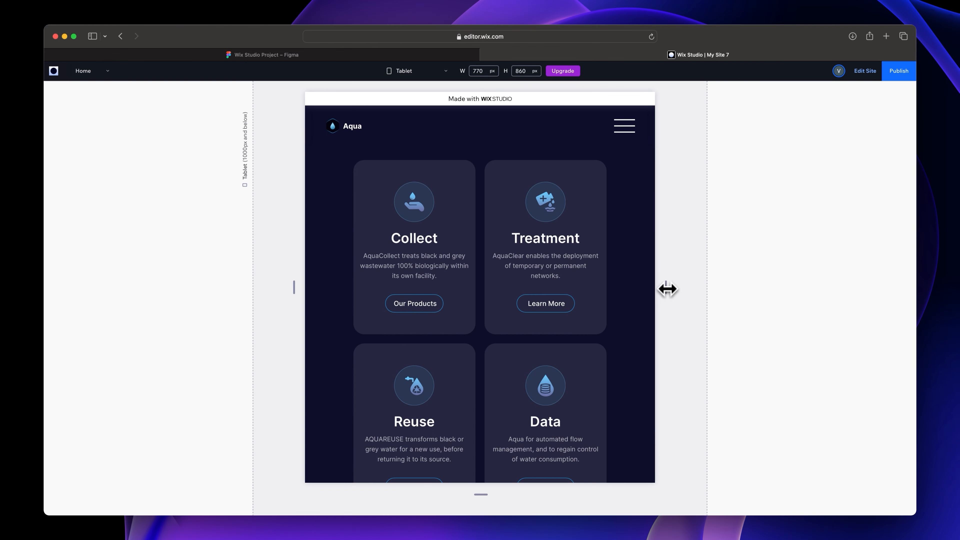
pyautogui.moveTo(667, 288)
pyautogui.mouseDown()
pyautogui.moveTo(718, 289)
pyautogui.moveTo(666, 302)
pyautogui.mouseUp()
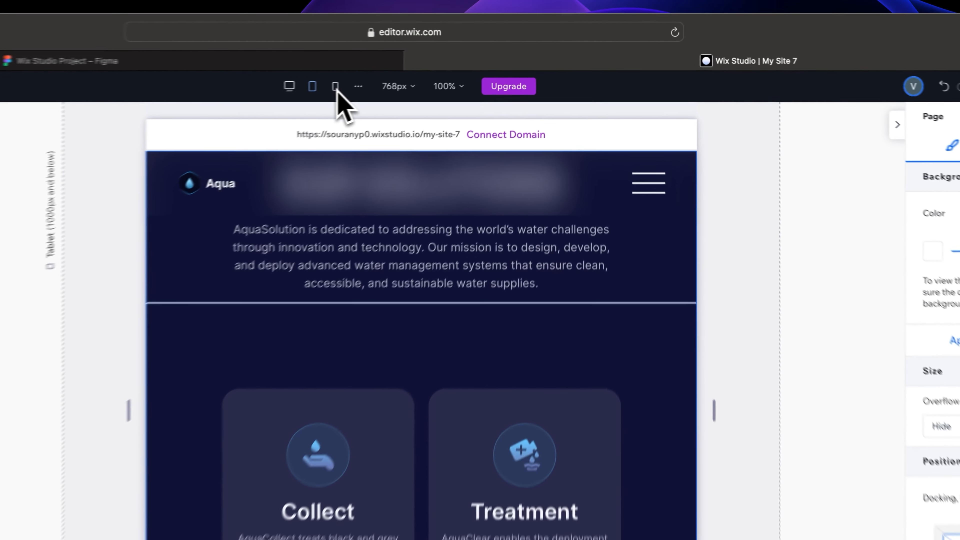
# - Switch to the mobile breakpoint and set the OUR SOLUTIONS section grid's height to 2062 px
pyautogui.click(437, 71)
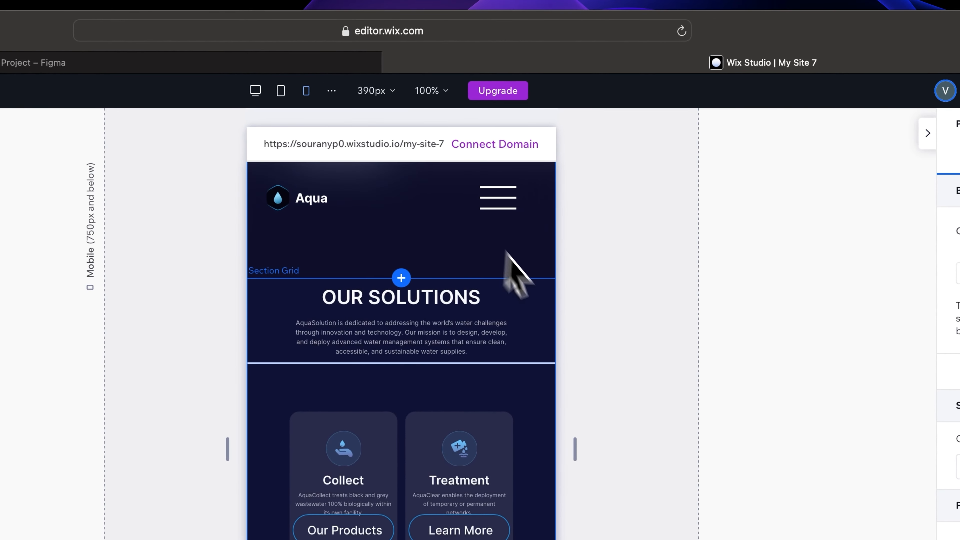
pyautogui.click(539, 391)
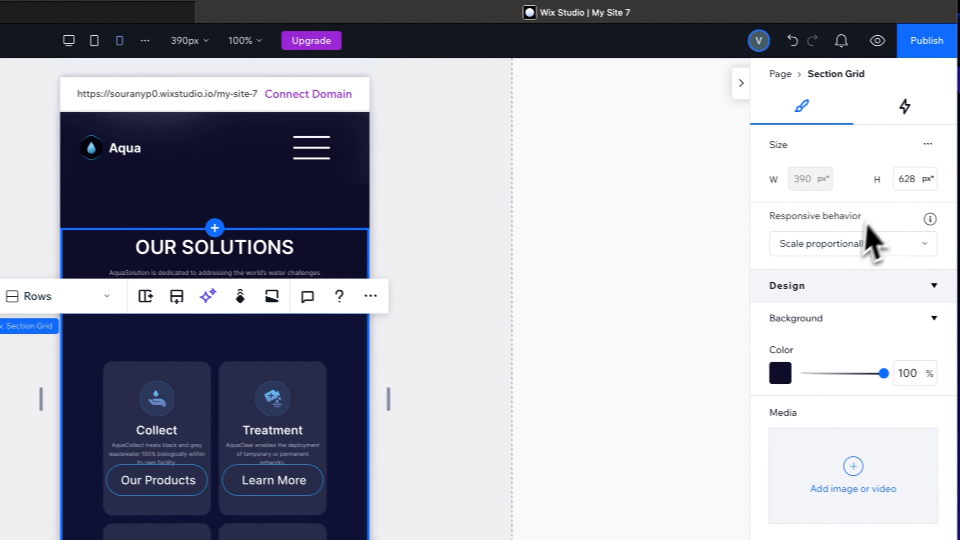
pyautogui.click(889, 177)
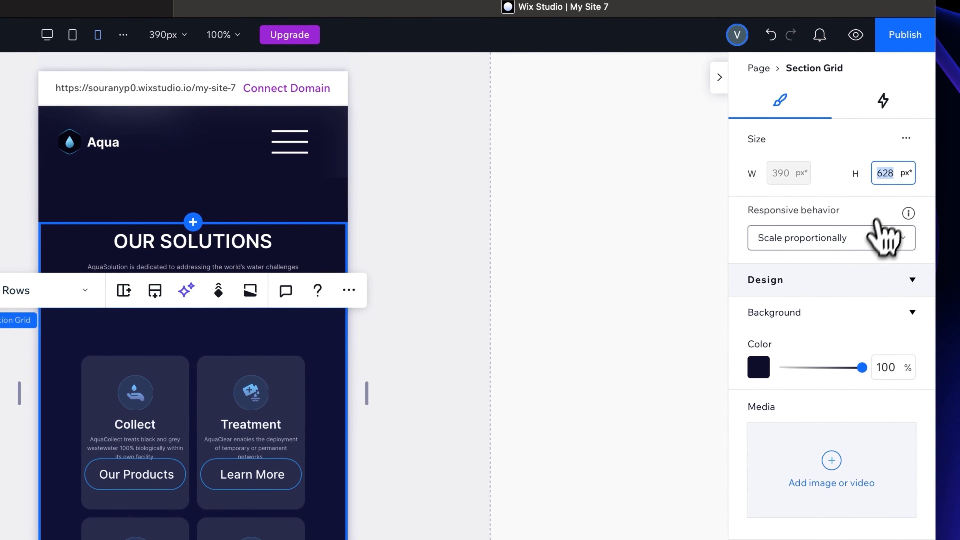
pyautogui.write('2062')
pyautogui.press('Return')
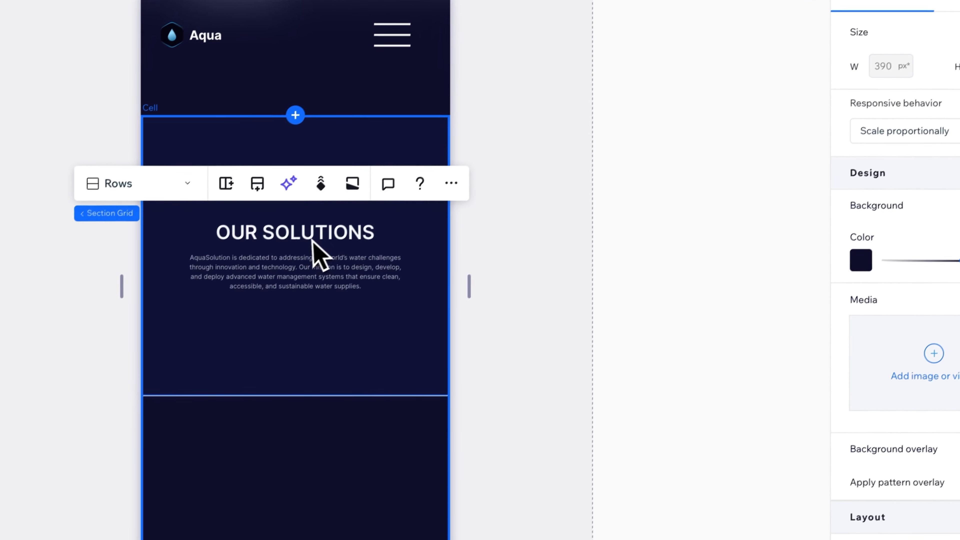
# - Set the font size of the description under the OUR SOLUTIONS heading to 16 px
pyautogui.click(206, 340)
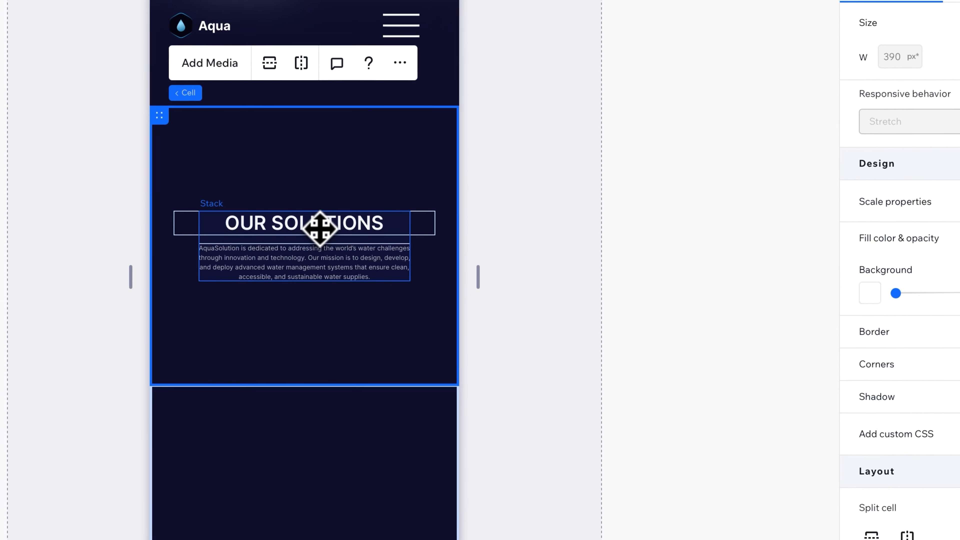
pyautogui.click(321, 254)
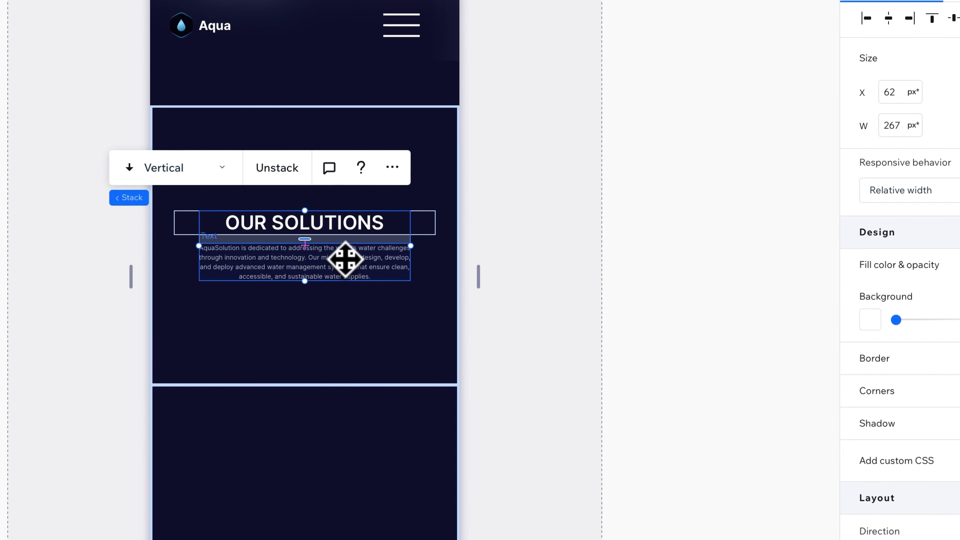
pyautogui.click(342, 259)
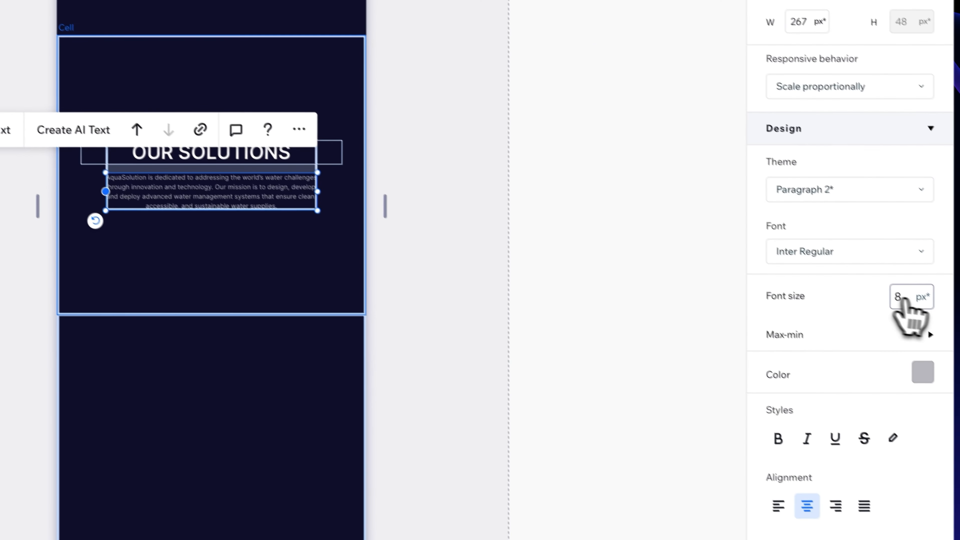
pyautogui.click(890, 290)
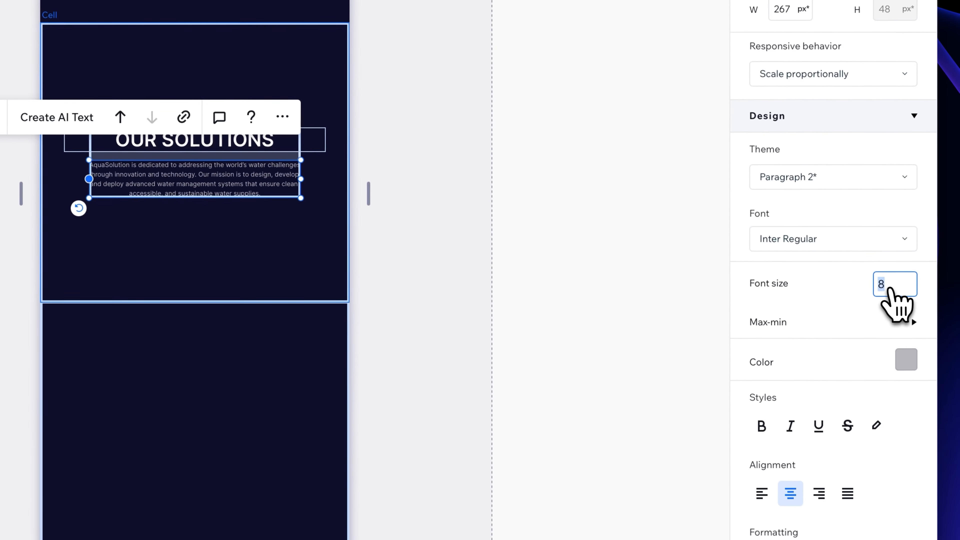
pyautogui.write('16')
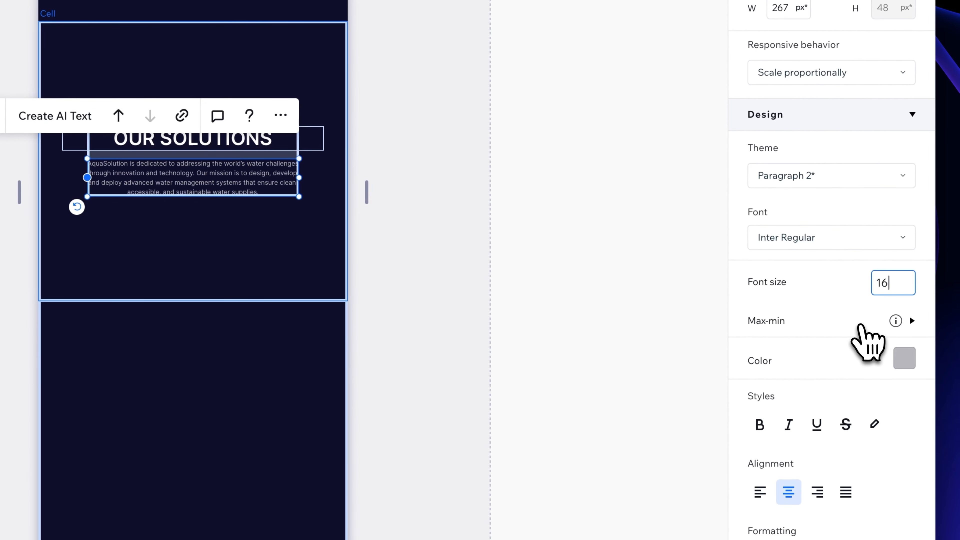
pyautogui.press('Return')
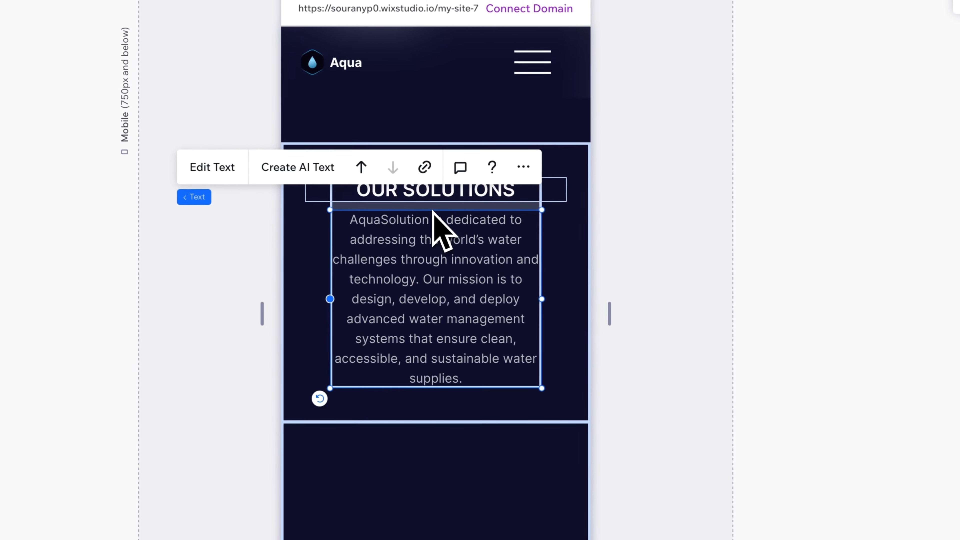
# - Set the spacing between the heading and description in the OUR SOLUTIONS stack to 20 px
pyautogui.click(438, 198)
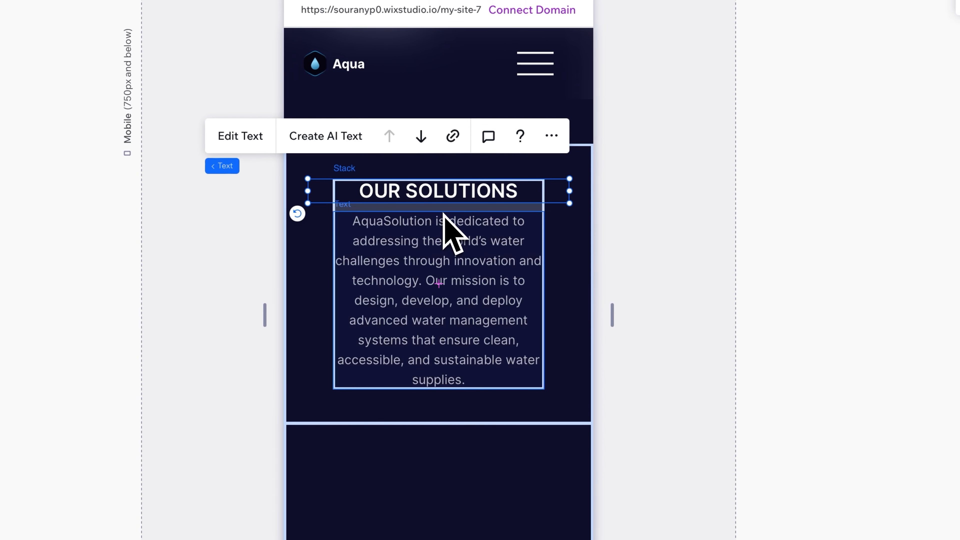
pyautogui.moveTo(229, 167)
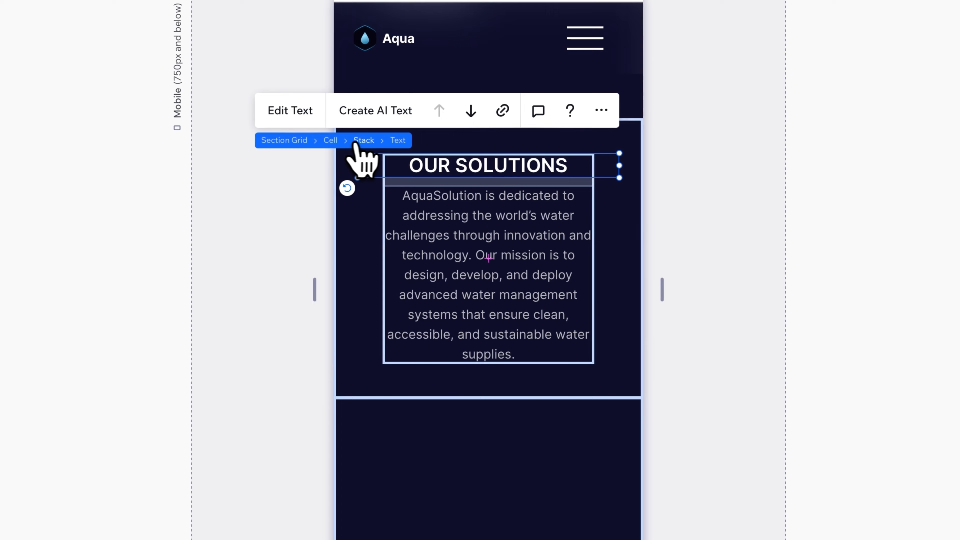
pyautogui.click(357, 143)
pyautogui.moveTo(491, 182); pyautogui.dragTo(490, 183)
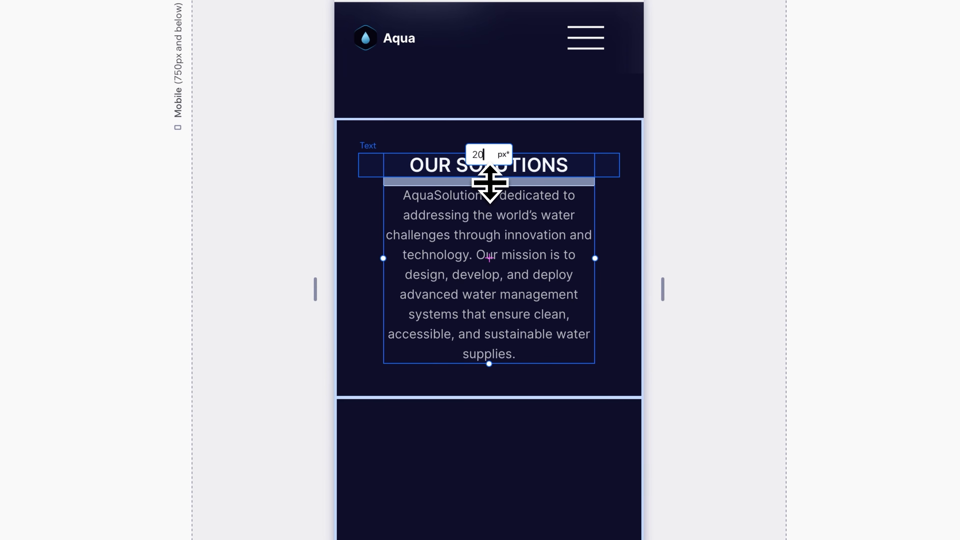
pyautogui.write('20')
pyautogui.press('Return')
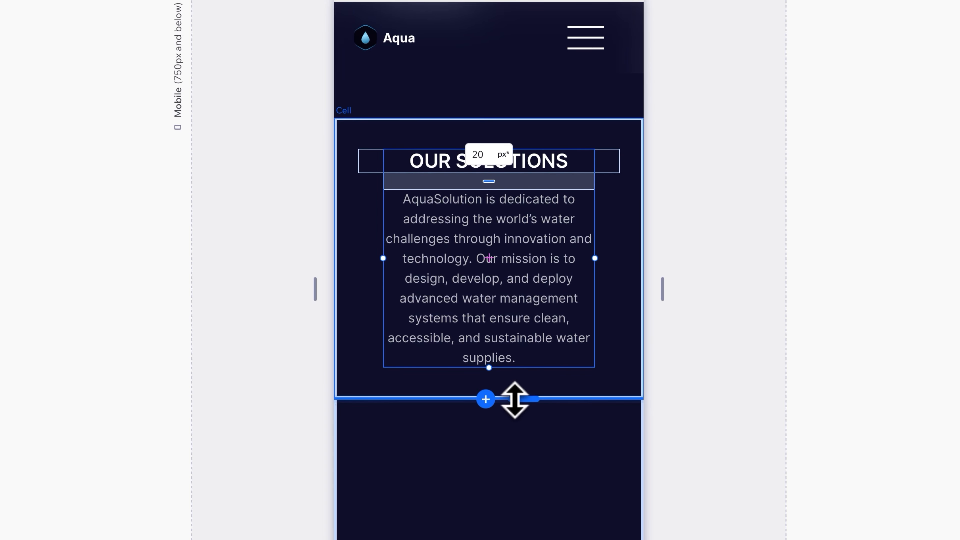
# - Shorten the heading row of the OUR SOLUTIONS section and set the heading and description stack's width to 306 px
pyautogui.moveTo(518, 401); pyautogui.dragTo(522, 370)
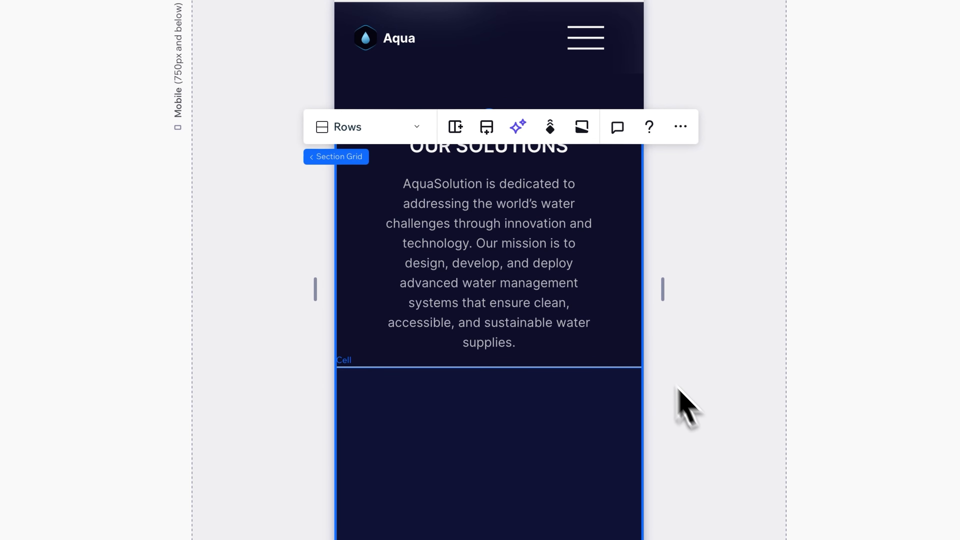
pyautogui.click(529, 276)
pyautogui.click(521, 261)
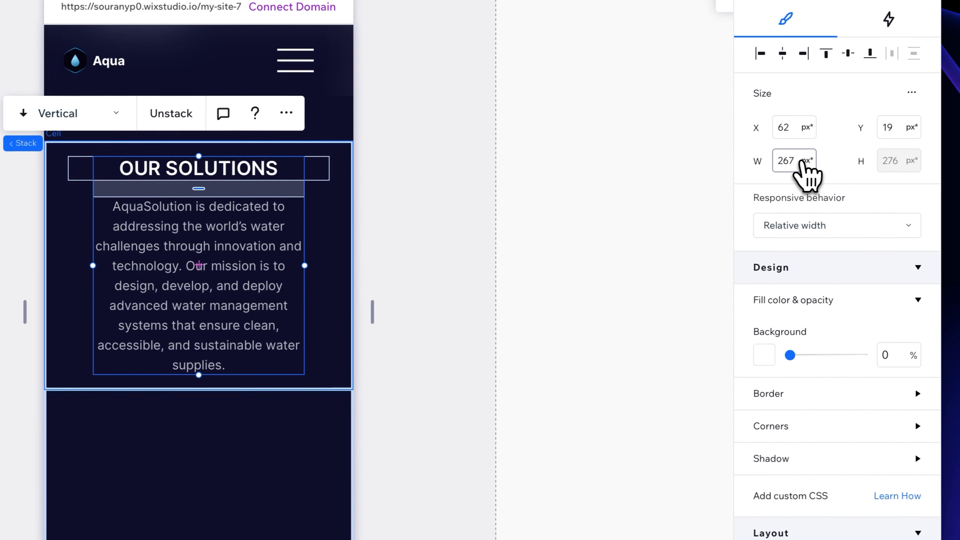
pyautogui.click(780, 161)
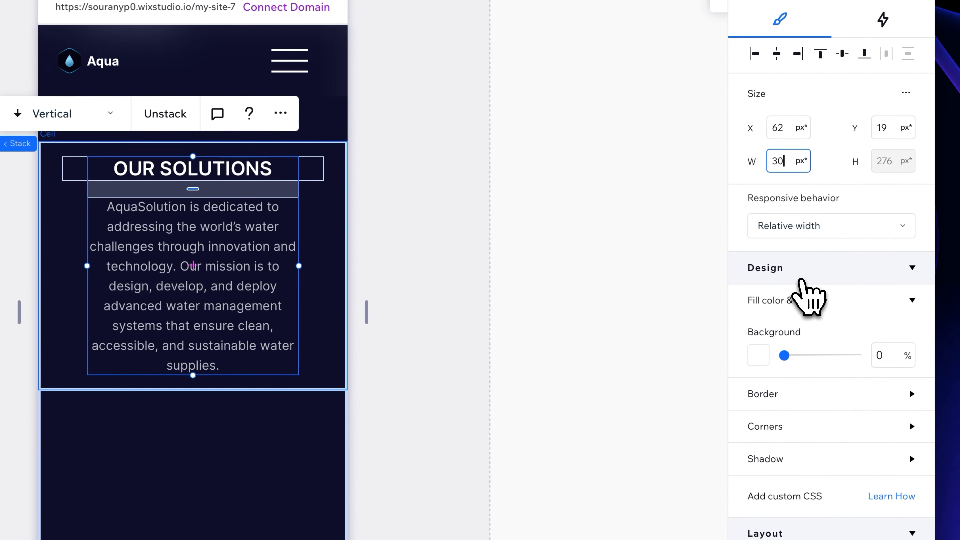
pyautogui.write('306')
pyautogui.press('Return')
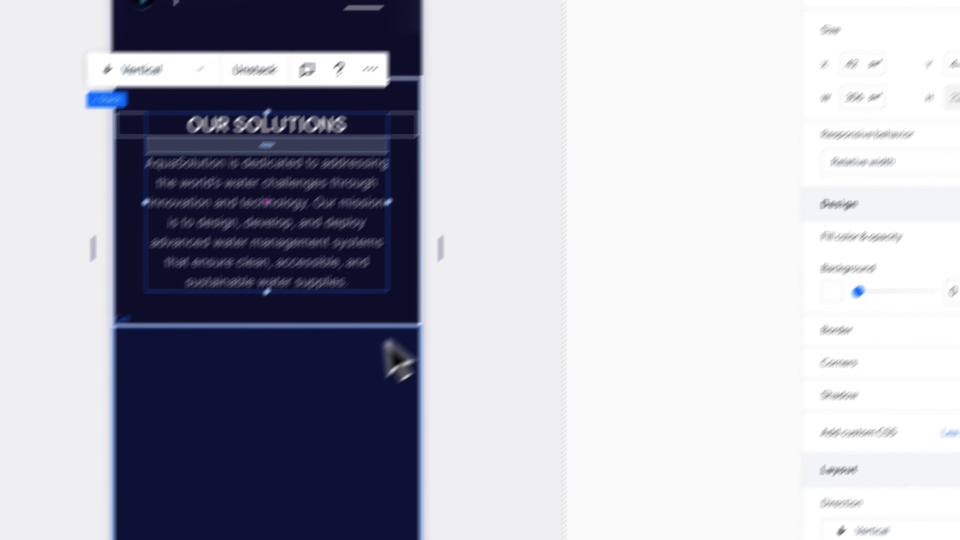
# - Set the four-card repeater to show 1 item per row
pyautogui.scroll(-4, 333, 382)
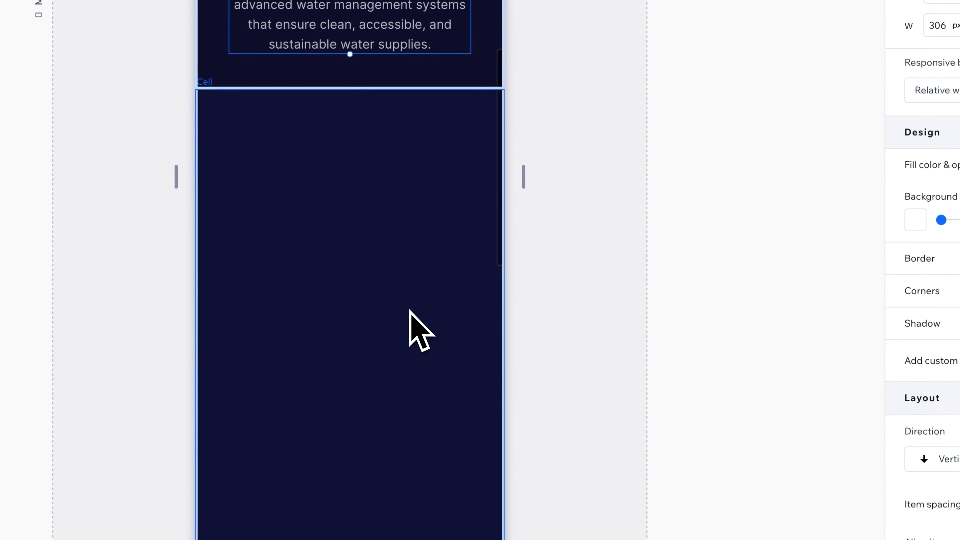
pyautogui.scroll(-1, 355, 373)
pyautogui.scroll(-5, 438, 304)
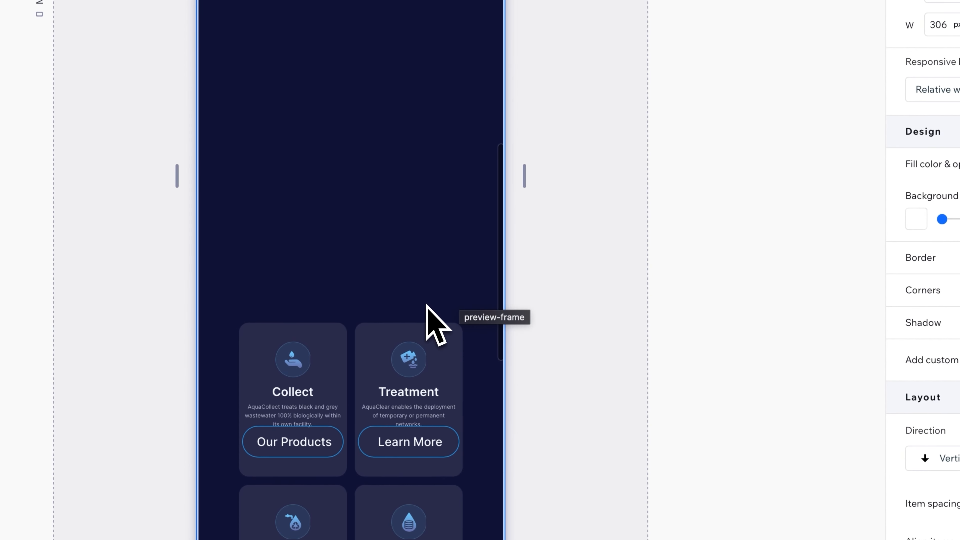
pyautogui.scroll(-1, 340, 358)
pyautogui.scroll(-5, 356, 361)
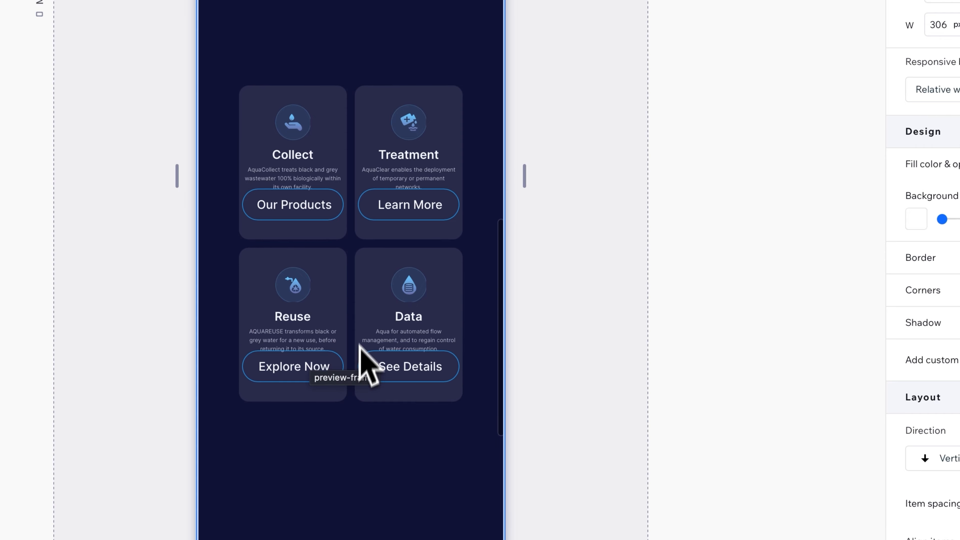
pyautogui.click(328, 232)
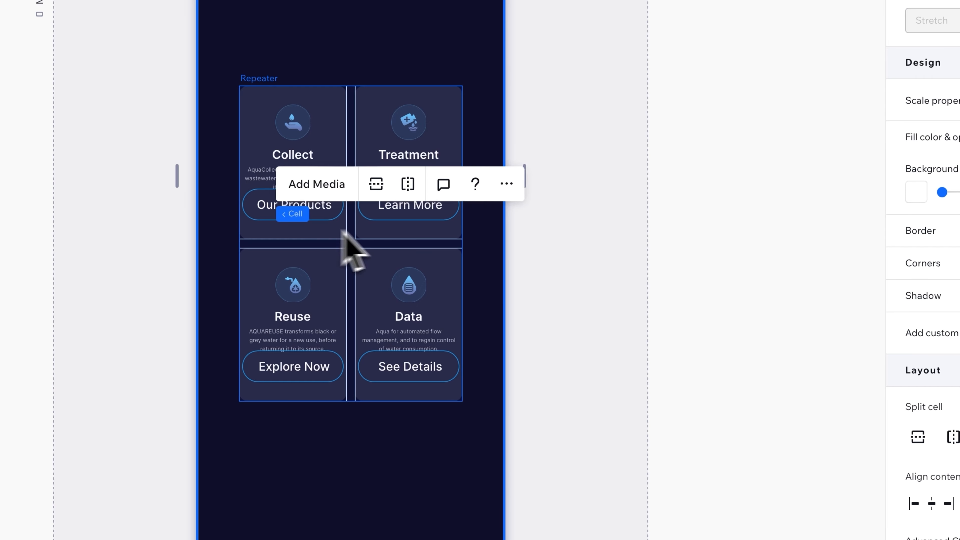
pyautogui.scroll(-5, 843, 300)
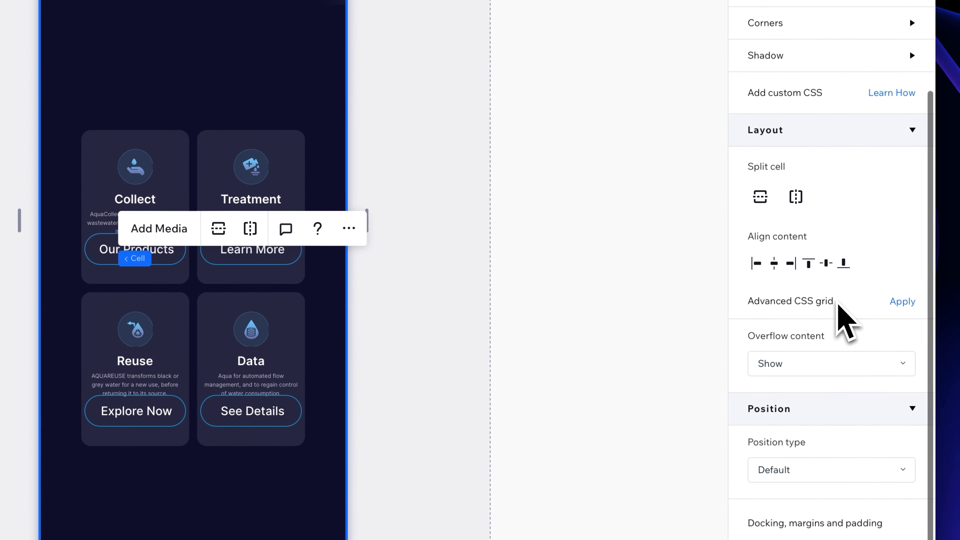
pyautogui.scroll(-4, 837, 302)
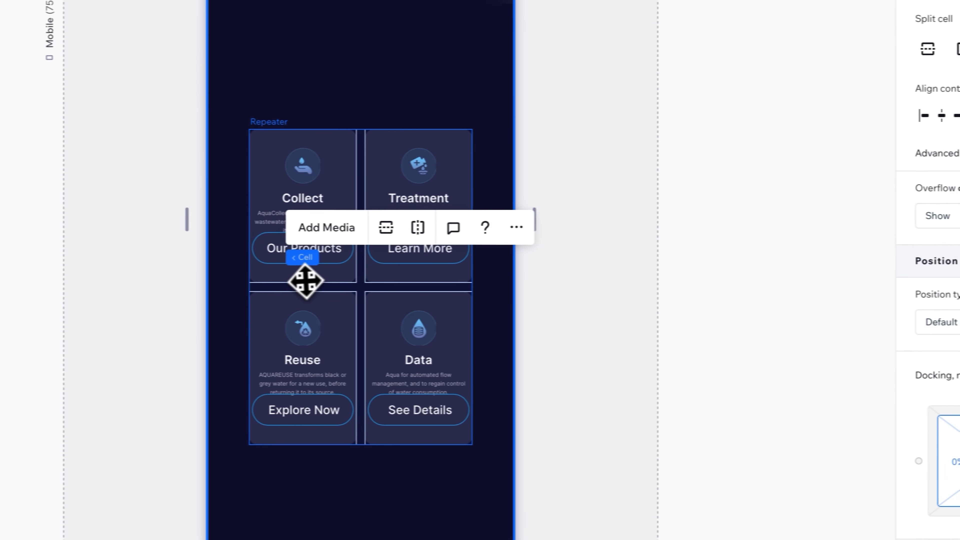
pyautogui.click(305, 281)
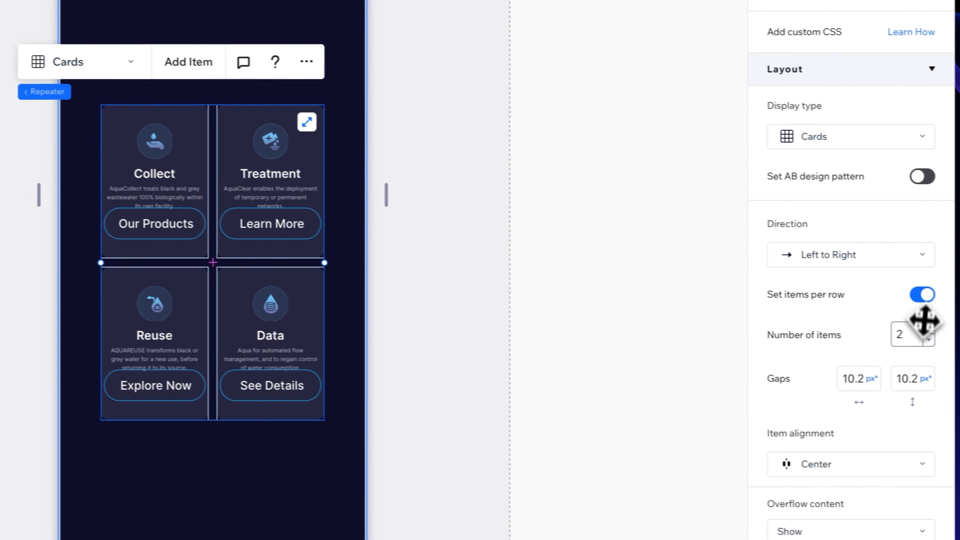
pyautogui.click(929, 339)
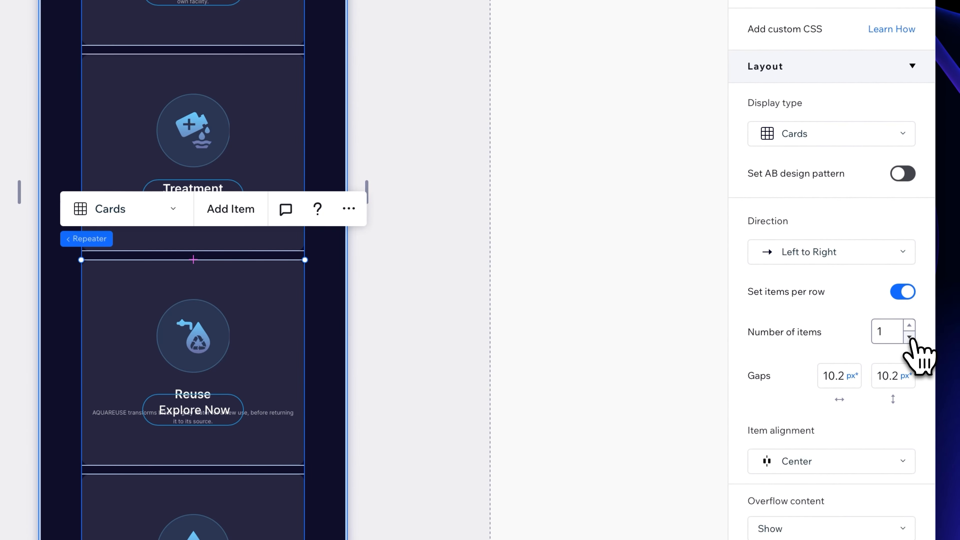
# - Set the card repeater's vertical gap to 20 px
pyautogui.scroll(7, 422, 261)
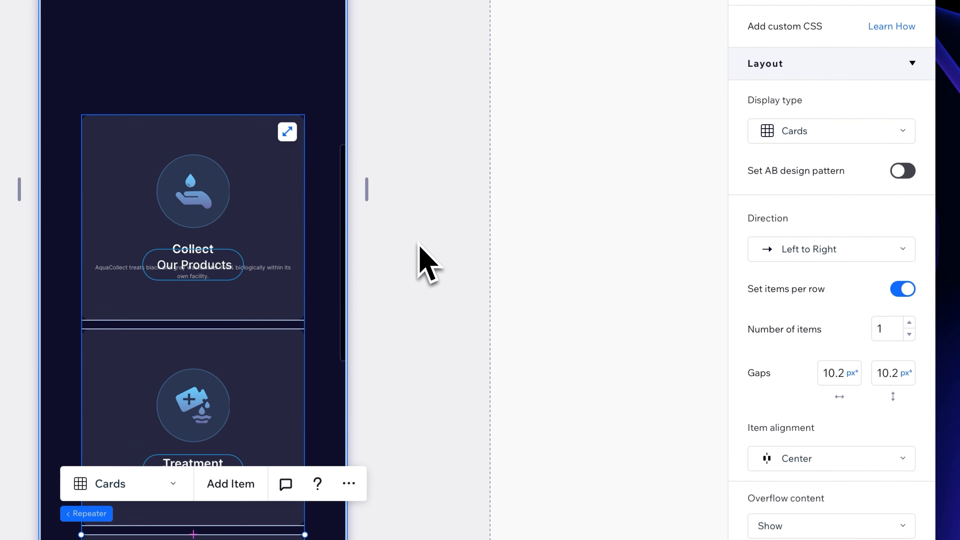
pyautogui.scroll(2, 418, 244)
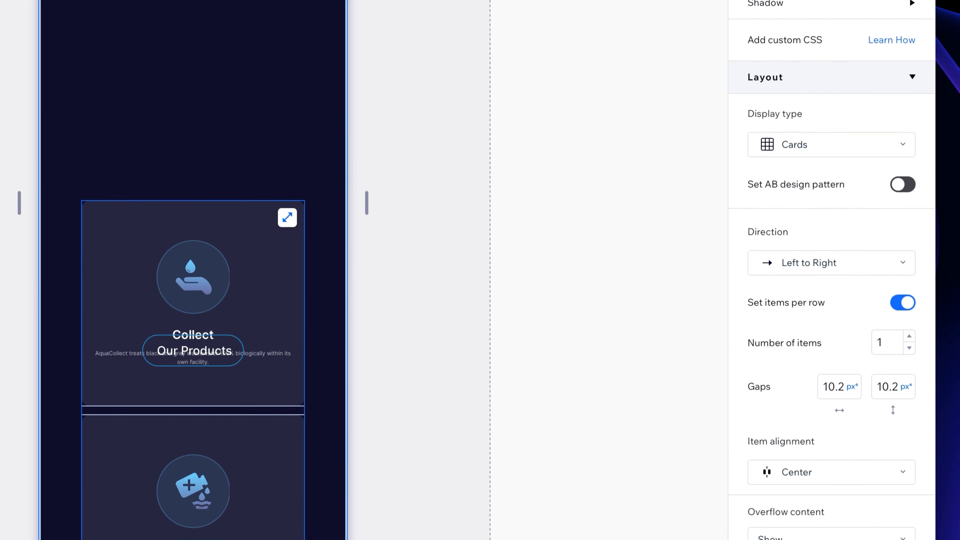
pyautogui.click(887, 391)
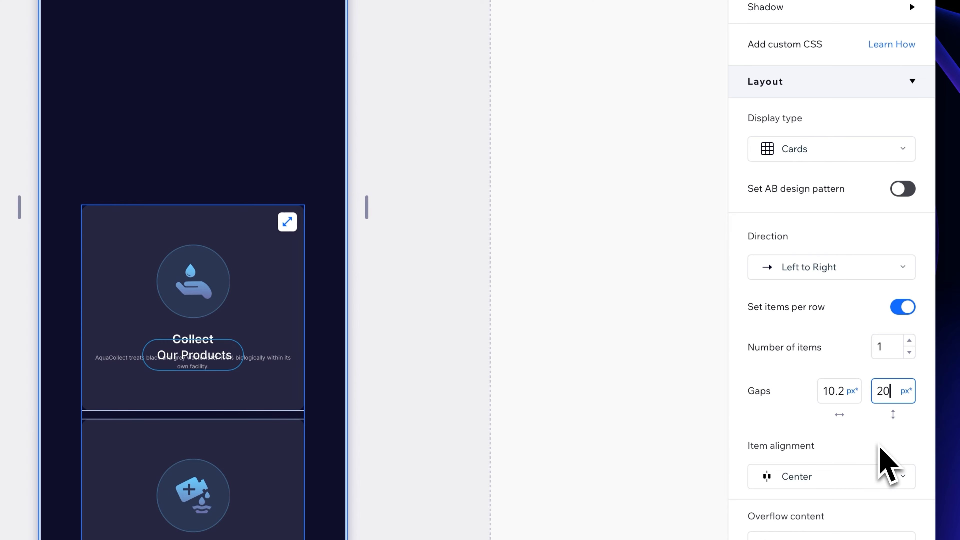
pyautogui.press('Return')
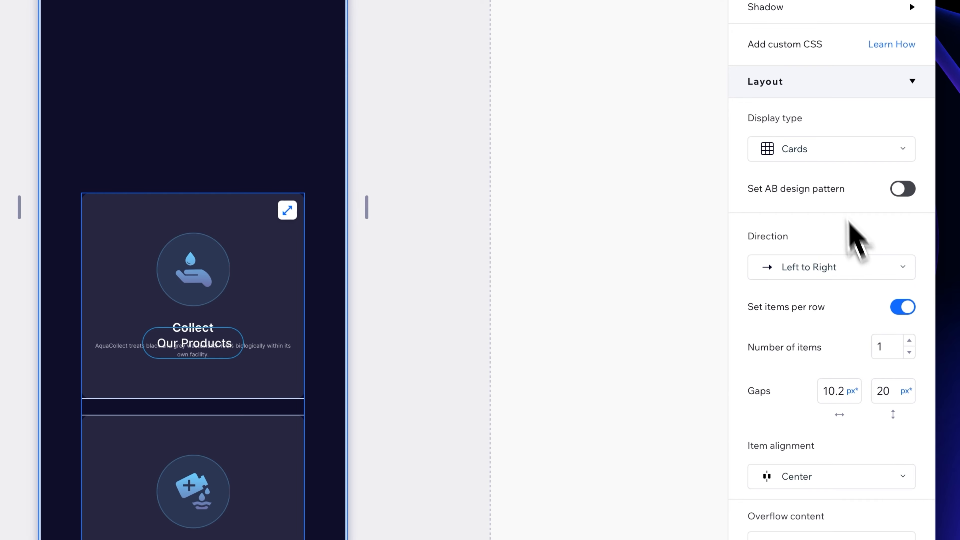
# - Set the card repeater's width to 268 px
pyautogui.scroll(10, 849, 223)
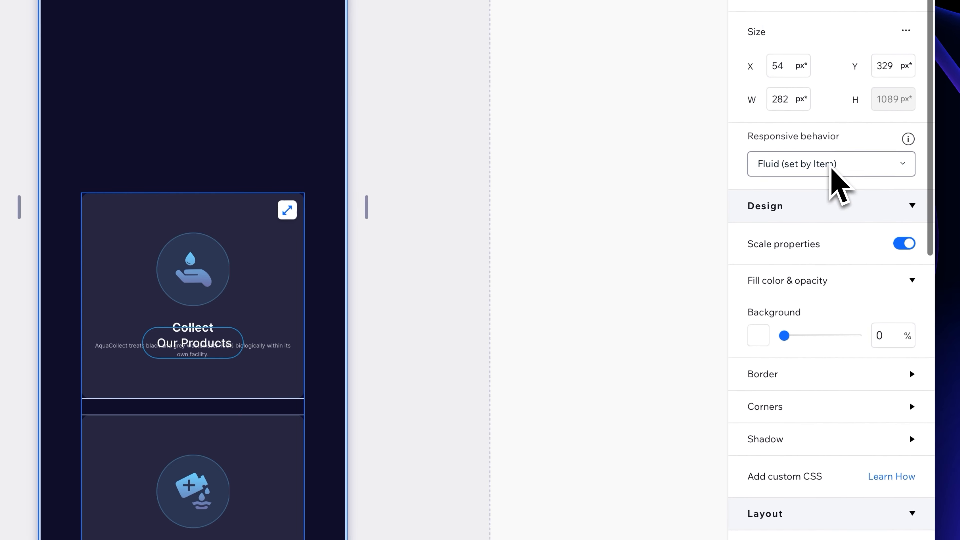
pyautogui.click(788, 101)
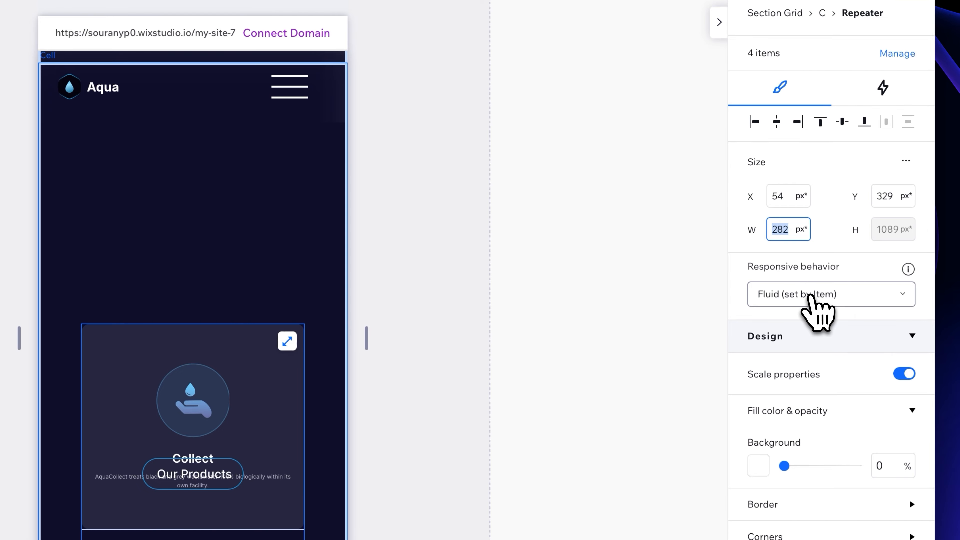
pyautogui.press('Return')
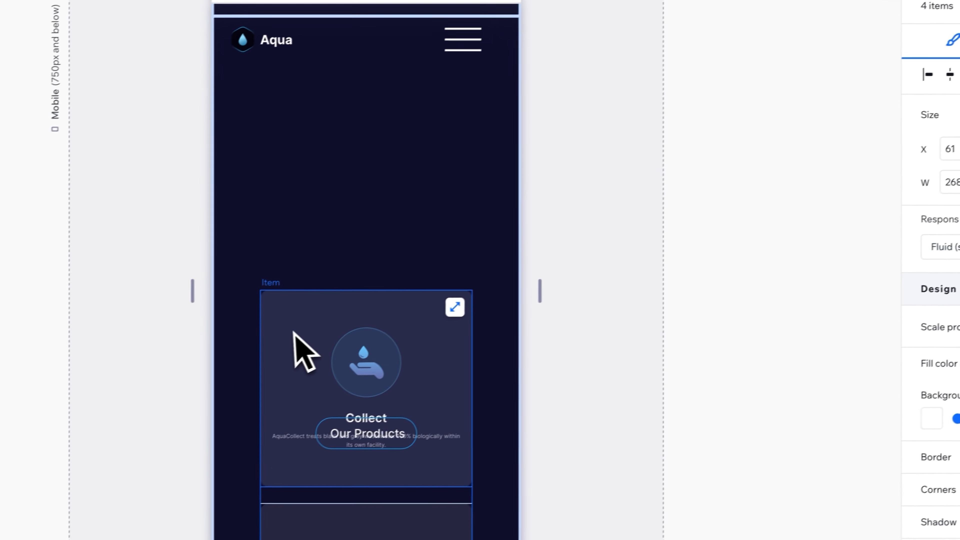
# - Set the height of the repeater's card item to 384 px
pyautogui.click(316, 327)
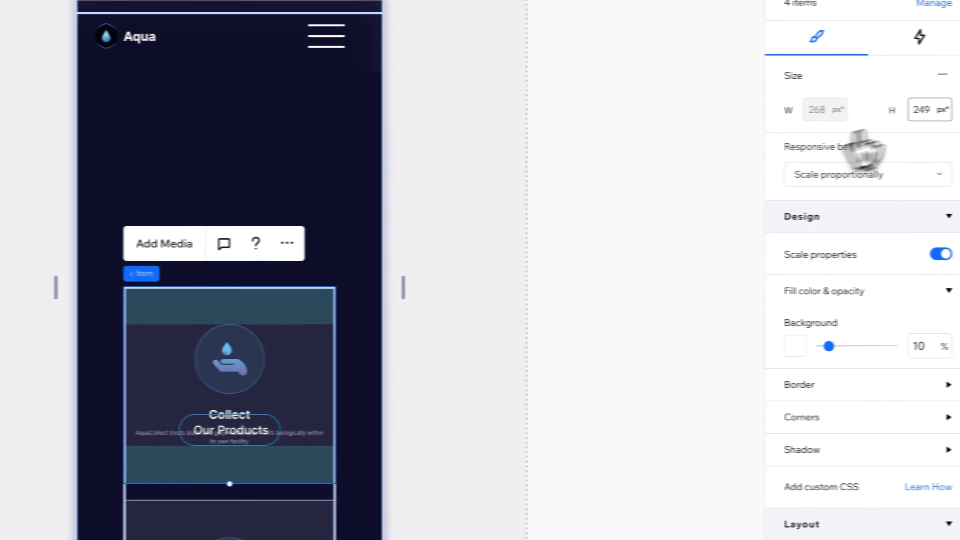
pyautogui.click(926, 111)
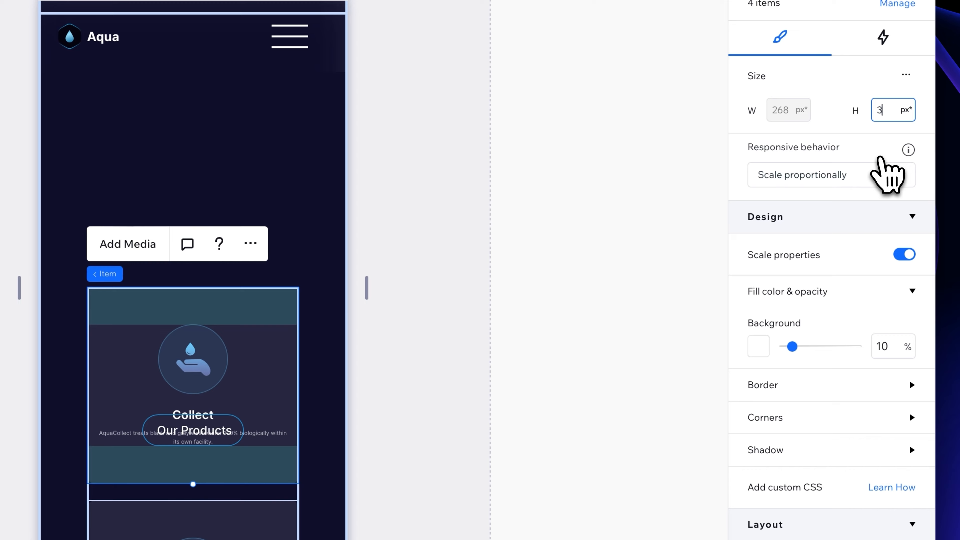
pyautogui.write('384')
pyautogui.press('Return')
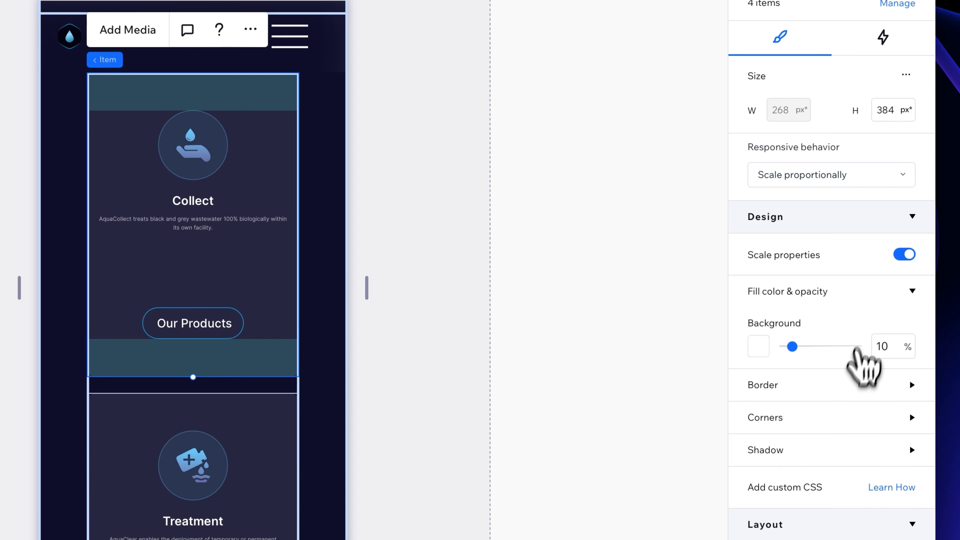
# - Set the card item's corner radius to 24 px
pyautogui.click(769, 426)
pyautogui.scroll(-3, 770, 438)
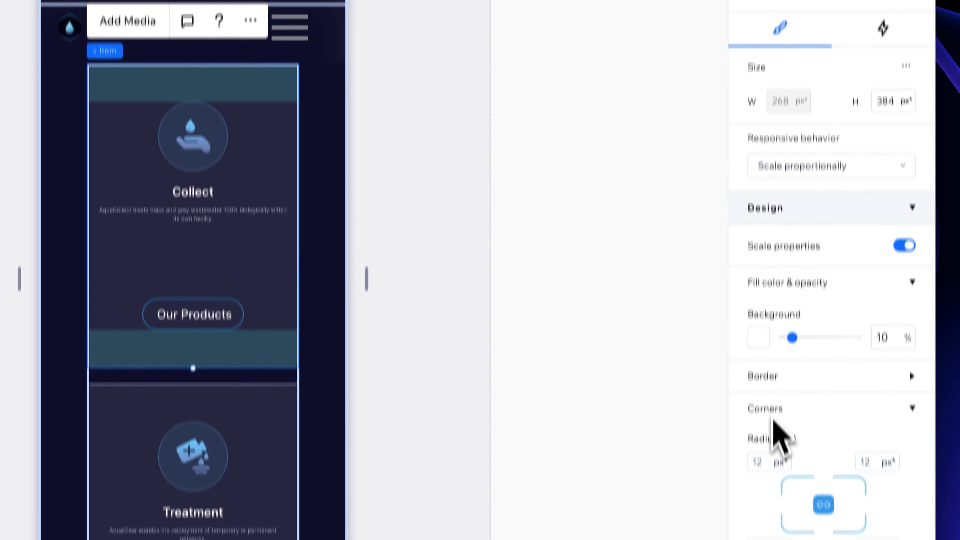
pyautogui.click(761, 353)
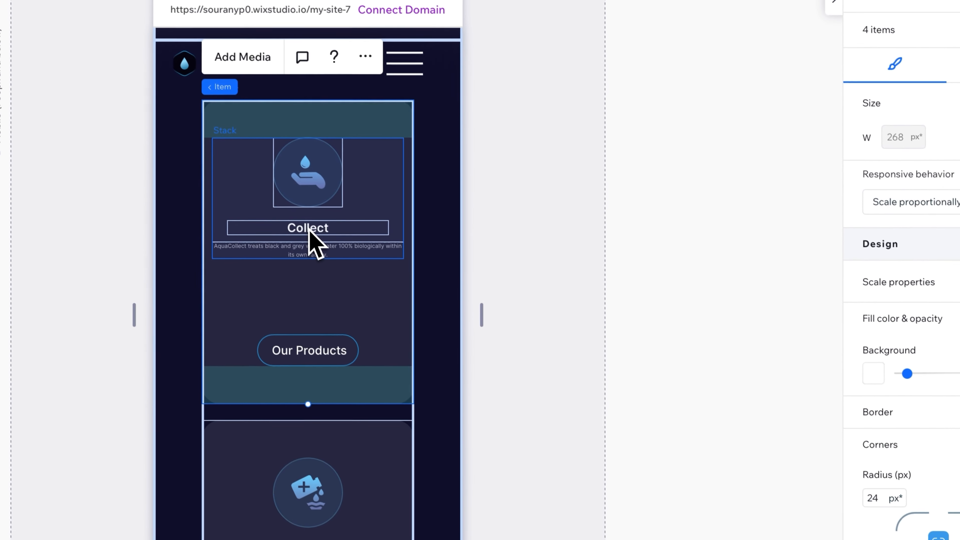
# - Set the Collect card title's font size to 30 px and change the font size of the description below it
pyautogui.click(193, 77)
pyautogui.click(317, 235)
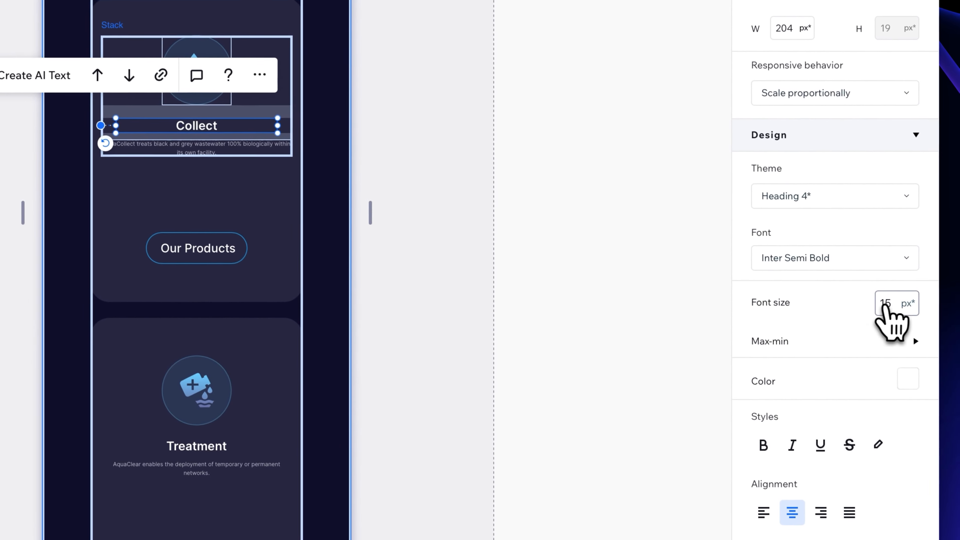
pyautogui.click(883, 304)
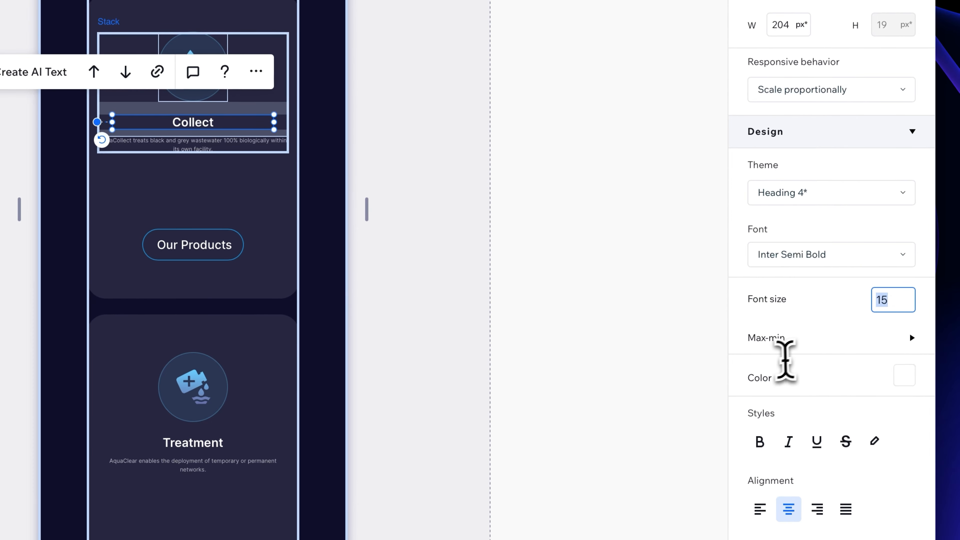
pyautogui.write('30')
pyautogui.press('Return')
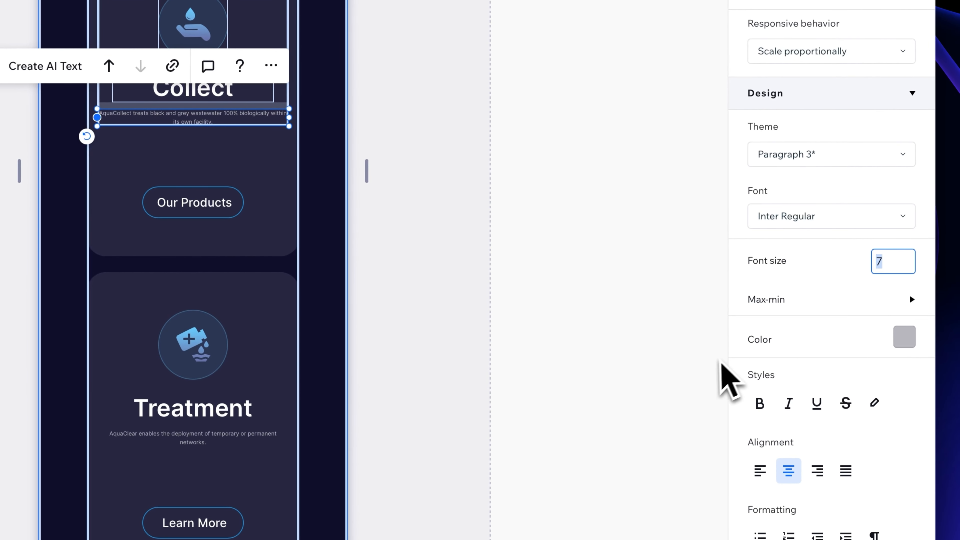
pyautogui.press('Return')
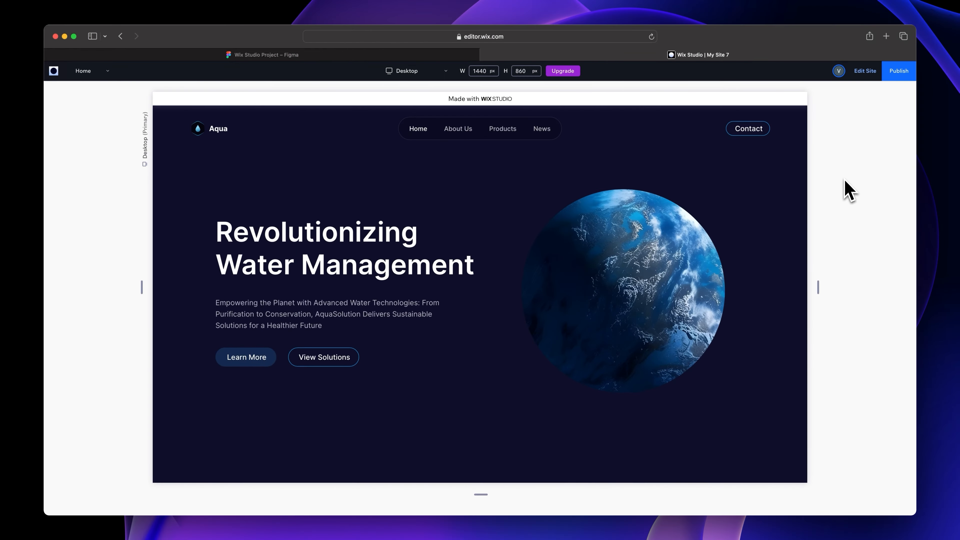
# - Preview the page at desktop and tablet widths and examine the hero and OUR SOLUTIONS layouts
pyautogui.scroll(-4, 849, 191)
pyautogui.scroll(-5, 849, 191)
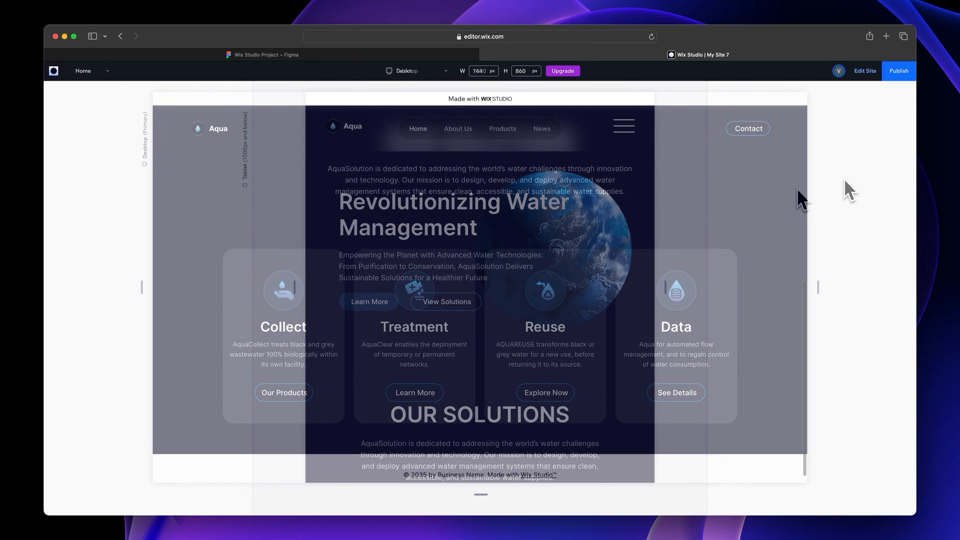
pyautogui.scroll(-3, 796, 194)
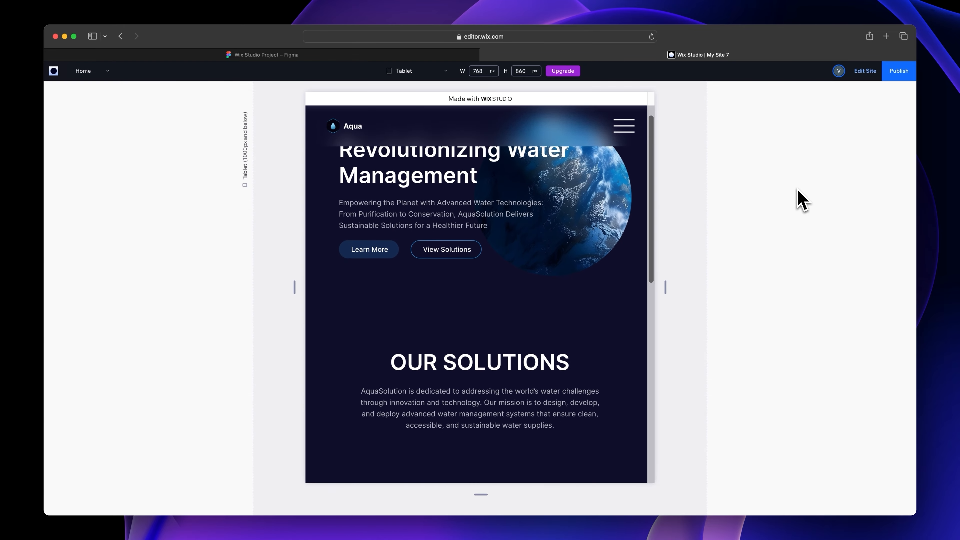
pyautogui.scroll(-6, 801, 201)
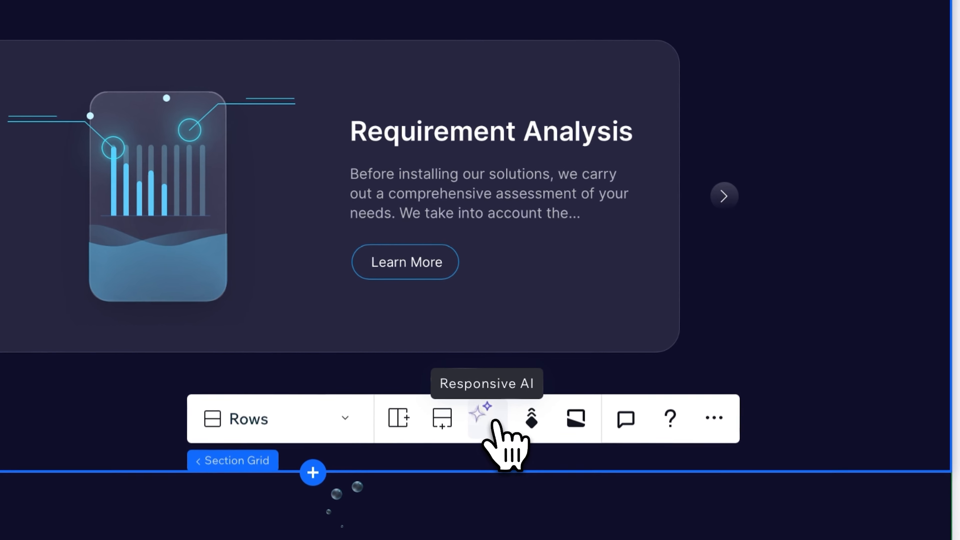
# - Generate a responsive design for the OUR SUPPORT section grid with Responsive AI
pyautogui.click(491, 419)
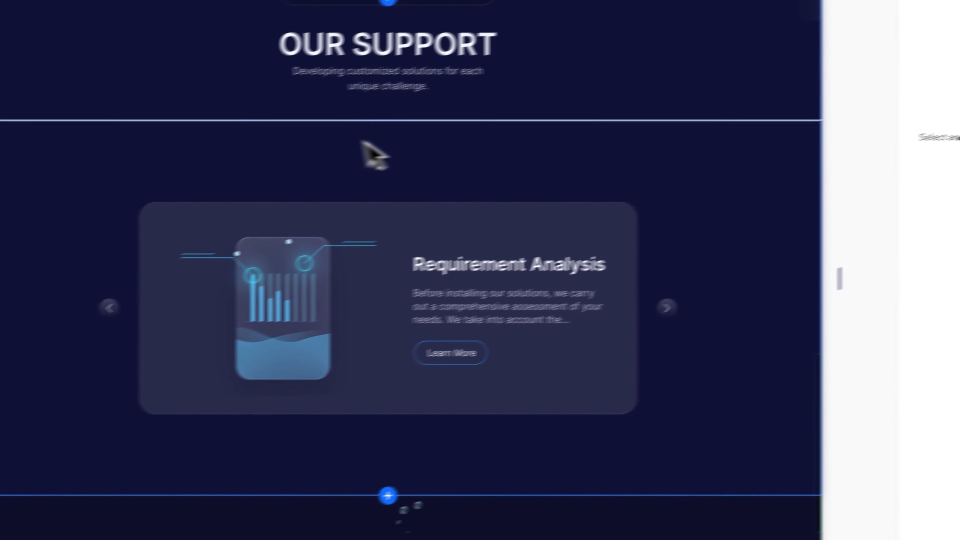
pyautogui.click(333, 140)
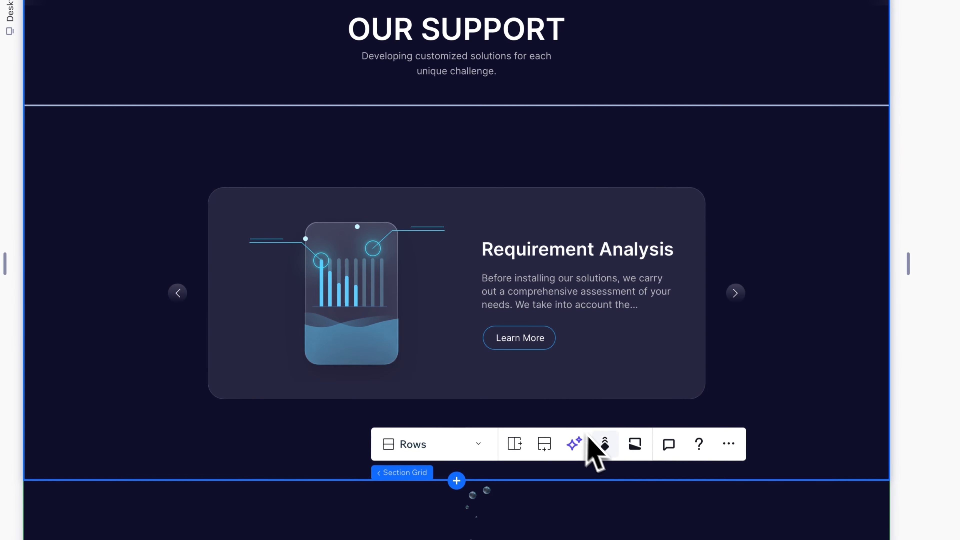
pyautogui.click(578, 448)
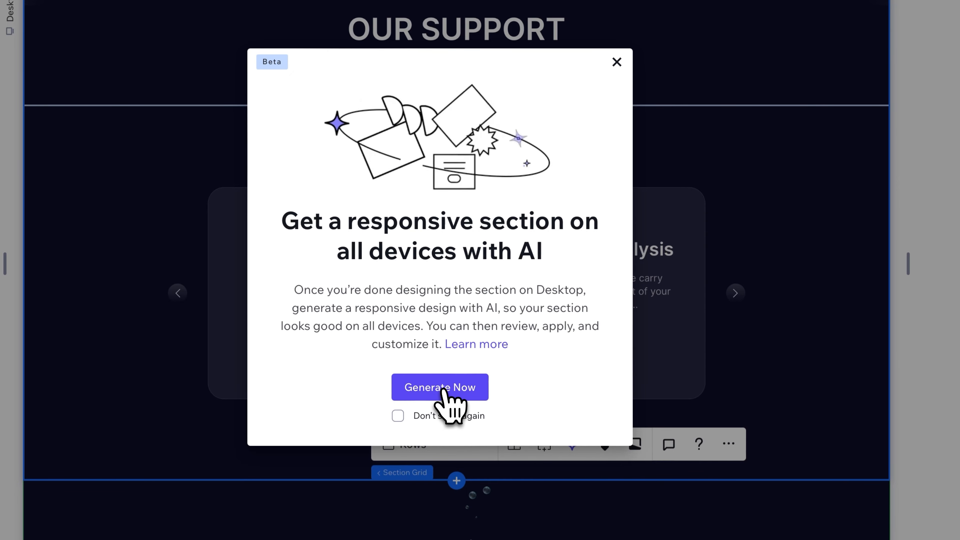
pyautogui.click(449, 396)
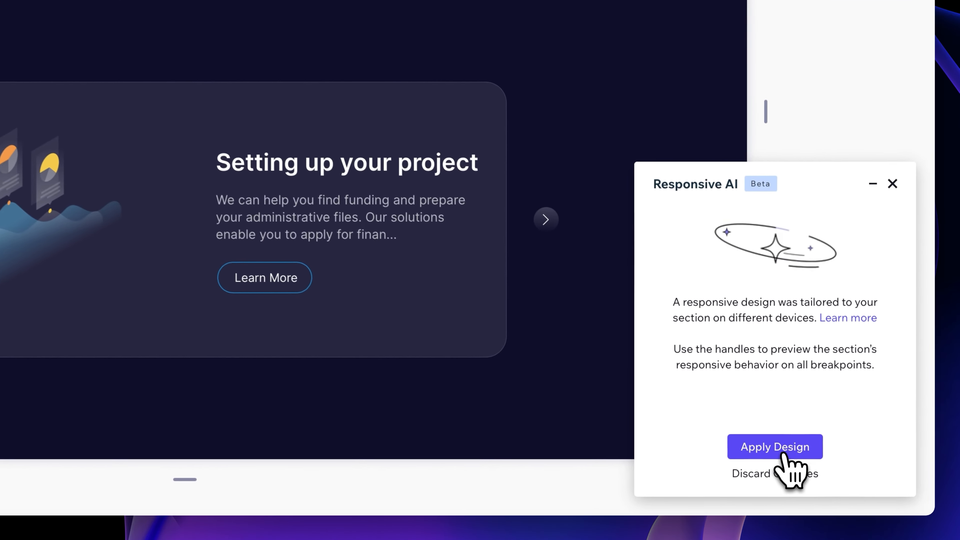
# - Apply the Responsive AI design to the OUR SUPPORT section and reposition its heading text at the tablet breakpoint
pyautogui.click(828, 479)
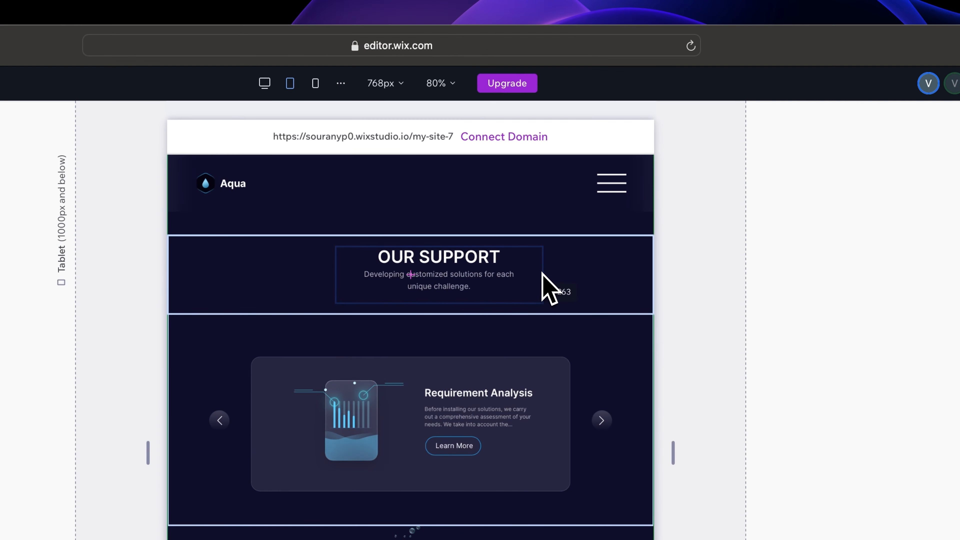
pyautogui.click(482, 279)
pyautogui.click(516, 273)
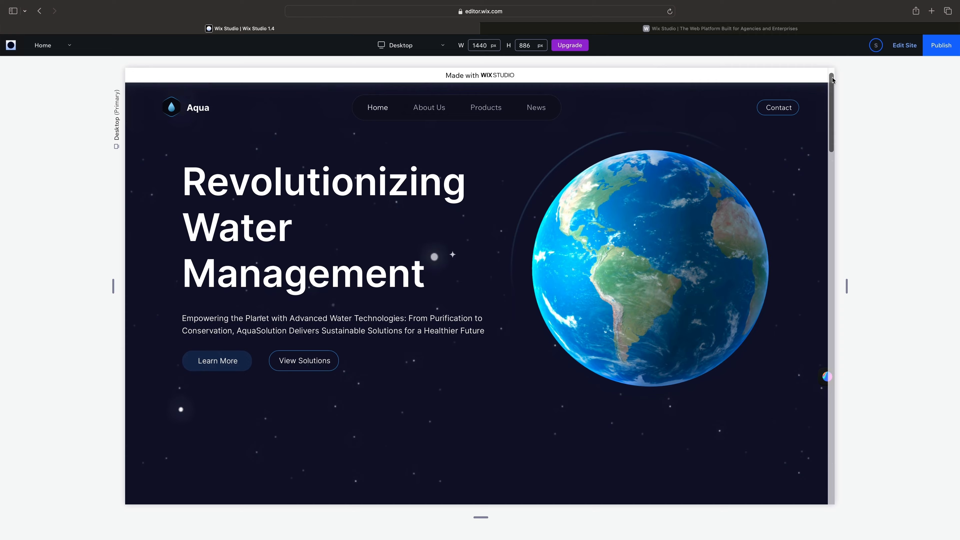
pyautogui.moveTo(833, 78); pyautogui.dragTo(830, 221)
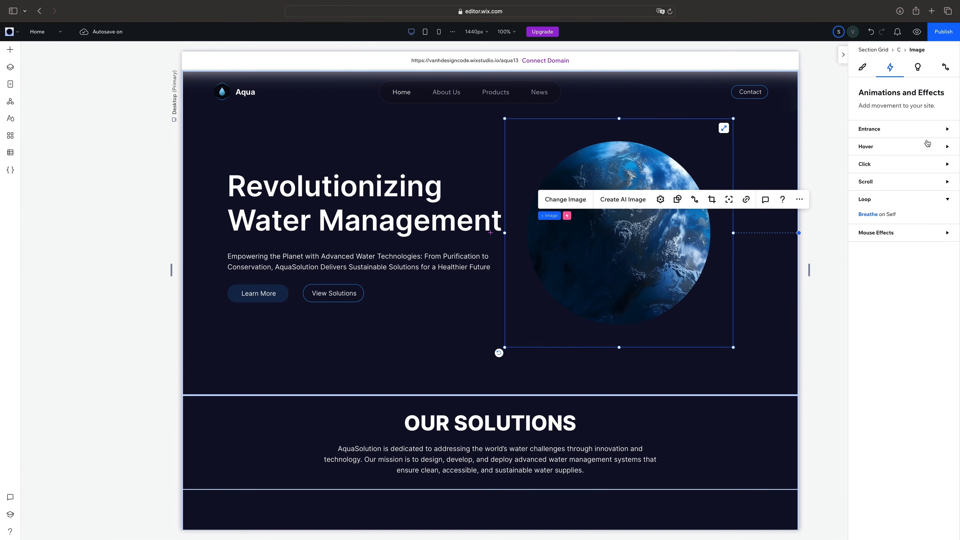
# - Try other loop animations such as Flash on the hero's Earth image, and choose Breathe
pyautogui.click(948, 129)
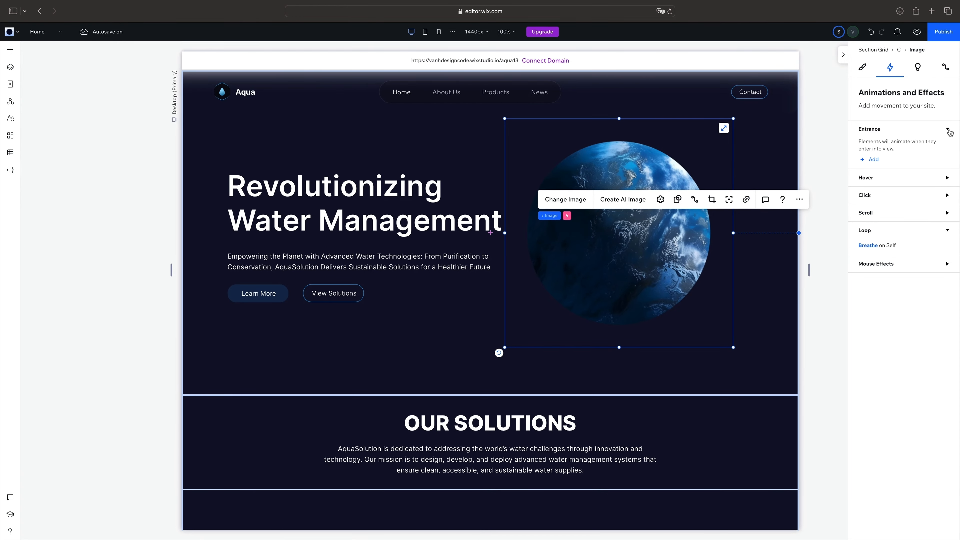
pyautogui.click(947, 177)
pyautogui.click(931, 274)
pyautogui.click(936, 115)
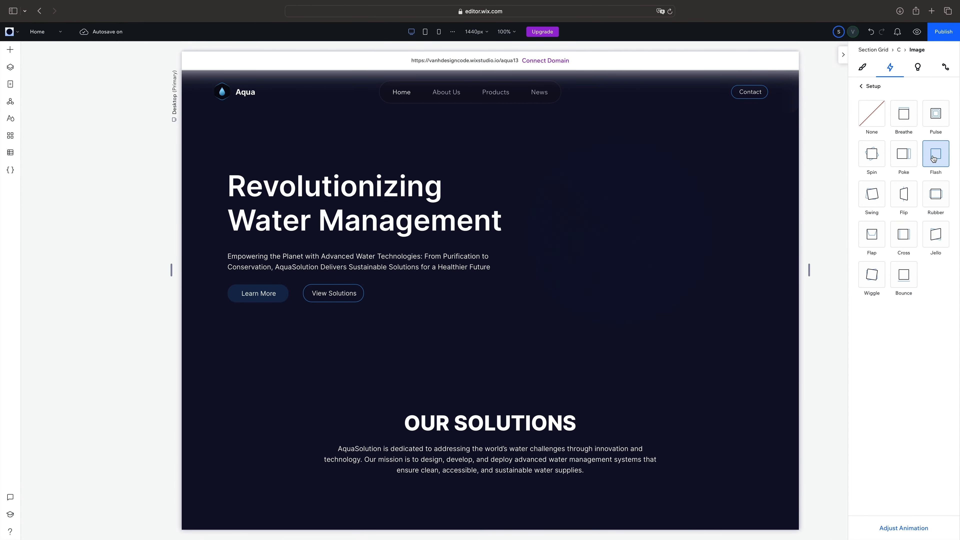
pyautogui.click(906, 119)
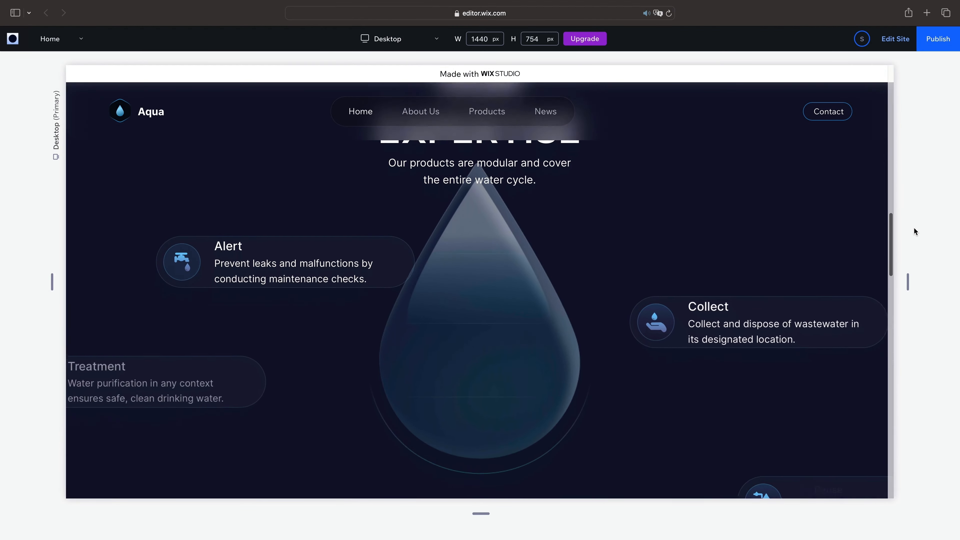
# - Preview the desktop page and examine its animations from the expertise section down to the footer
pyautogui.scroll(-15, 913, 227)
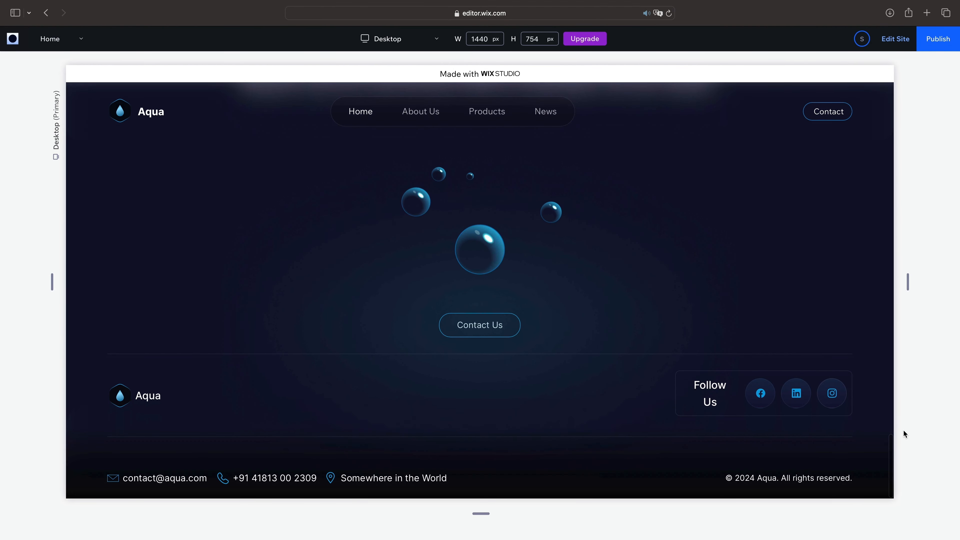
pyautogui.scroll(3, 902, 431)
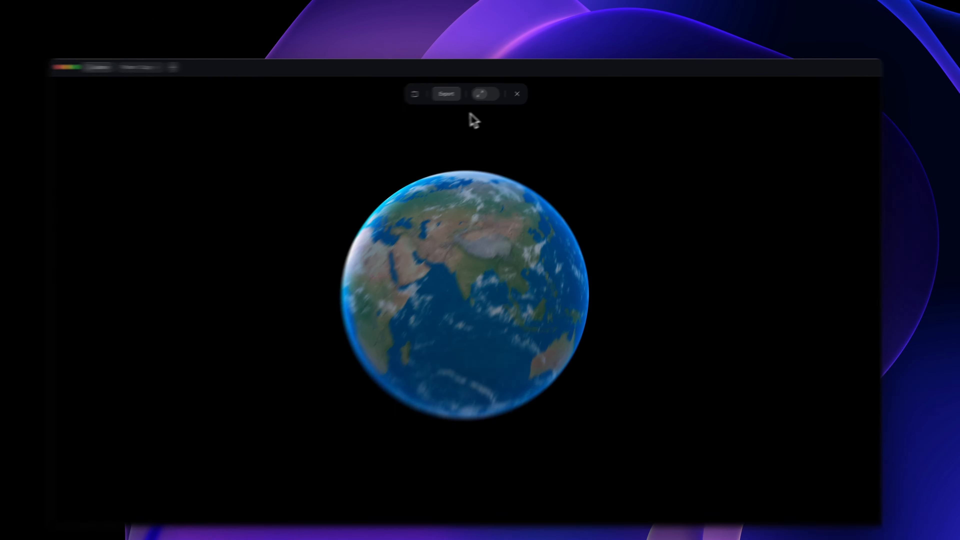
# - Switch to Spline and copy the Viewer embed code for the Earth scene
pyautogui.click(462, 91)
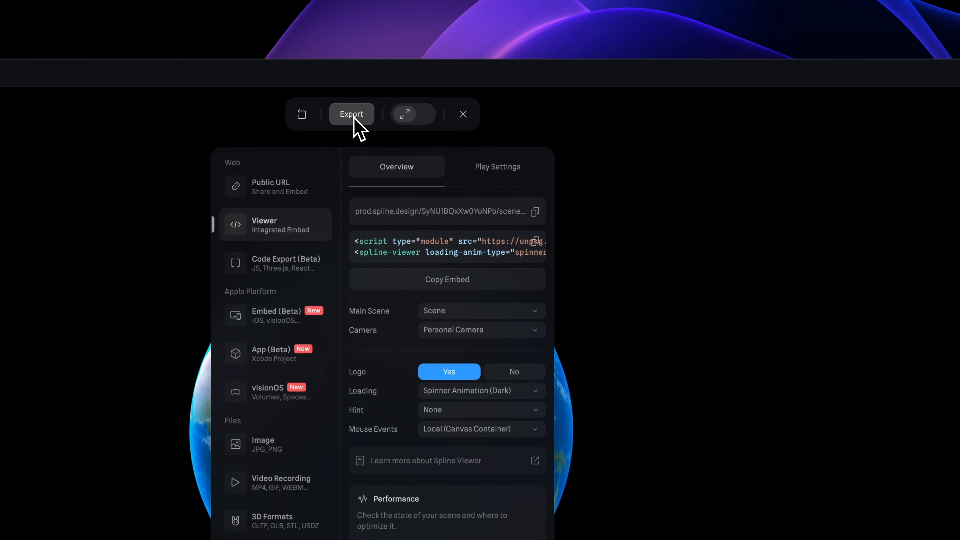
pyautogui.click(419, 280)
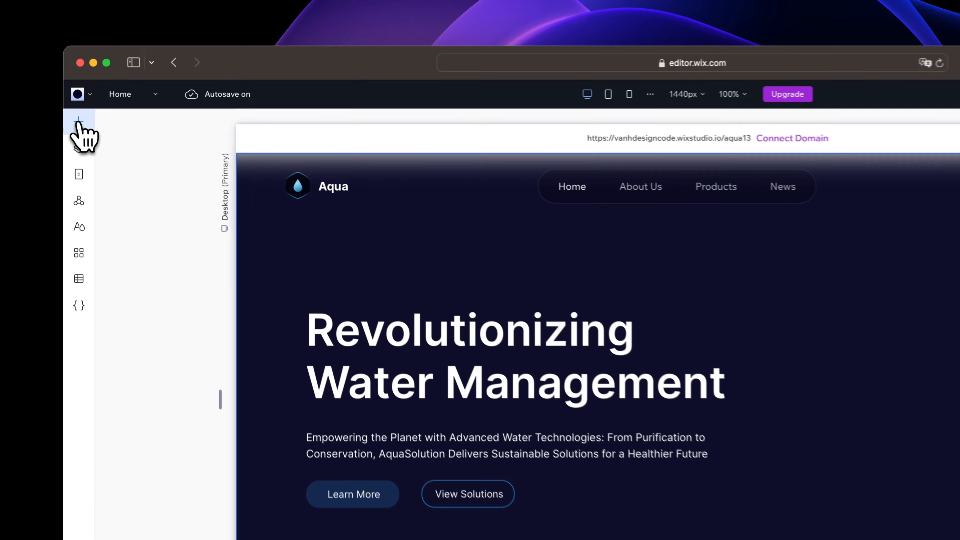
# - Switch back to Wix Studio, add an Embed Code element to the hero section and apply the copied Spline code
pyautogui.click(75, 123)
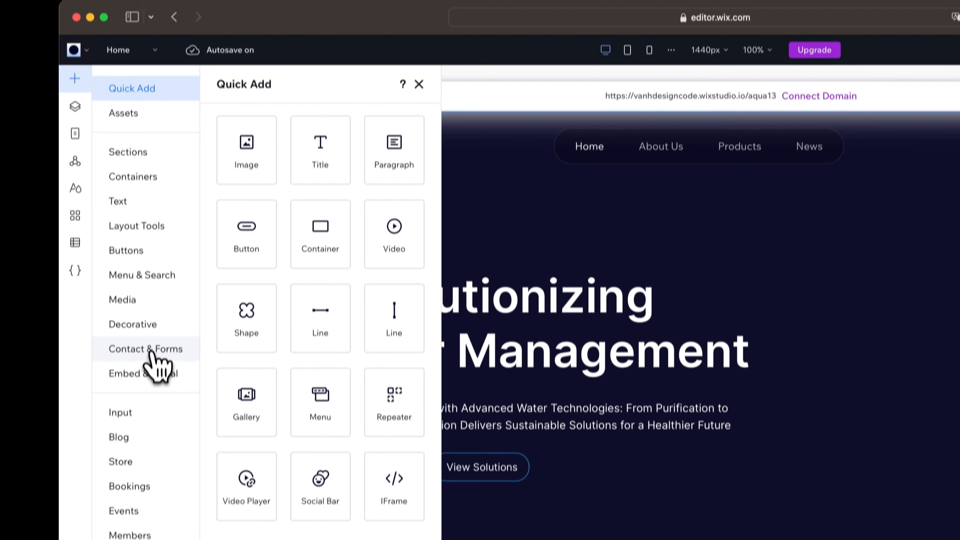
pyautogui.click(149, 419)
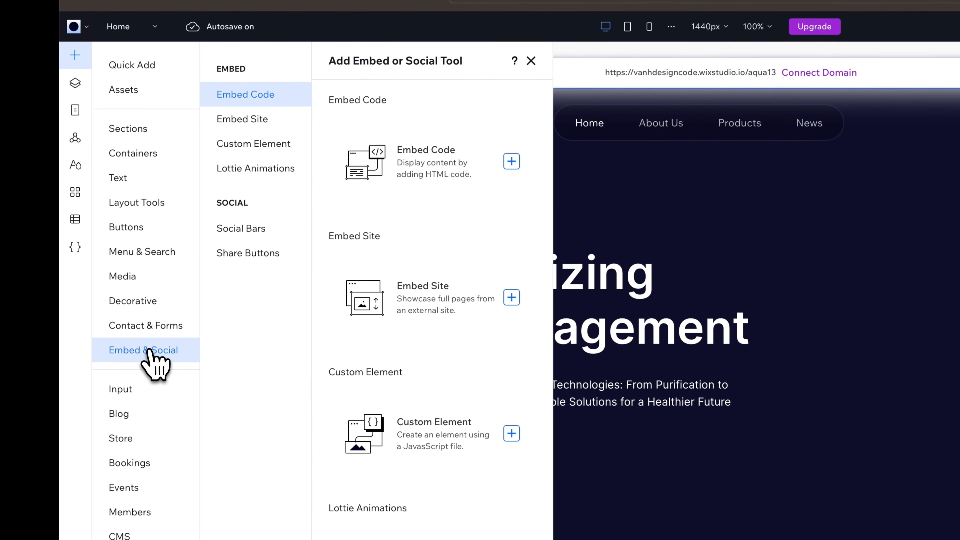
pyautogui.click(409, 183)
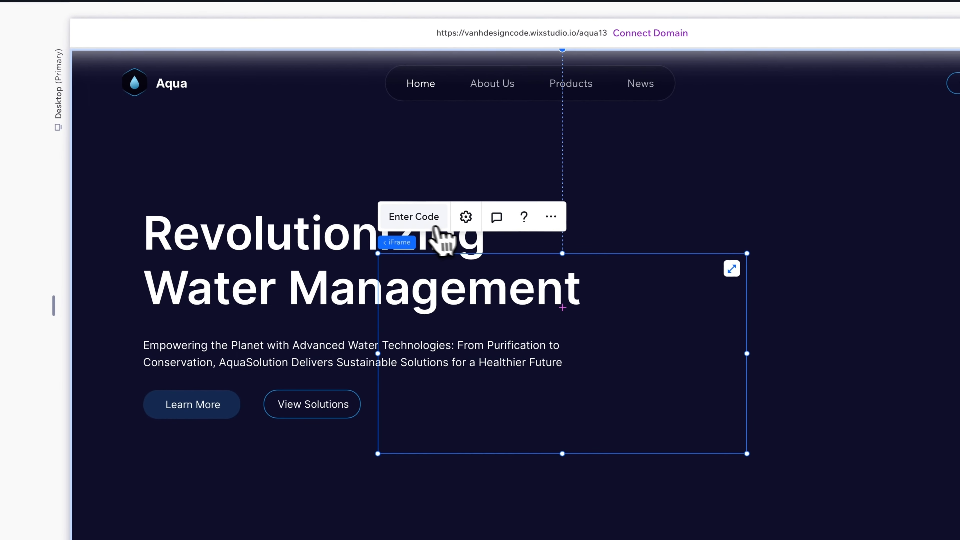
pyautogui.click(434, 227)
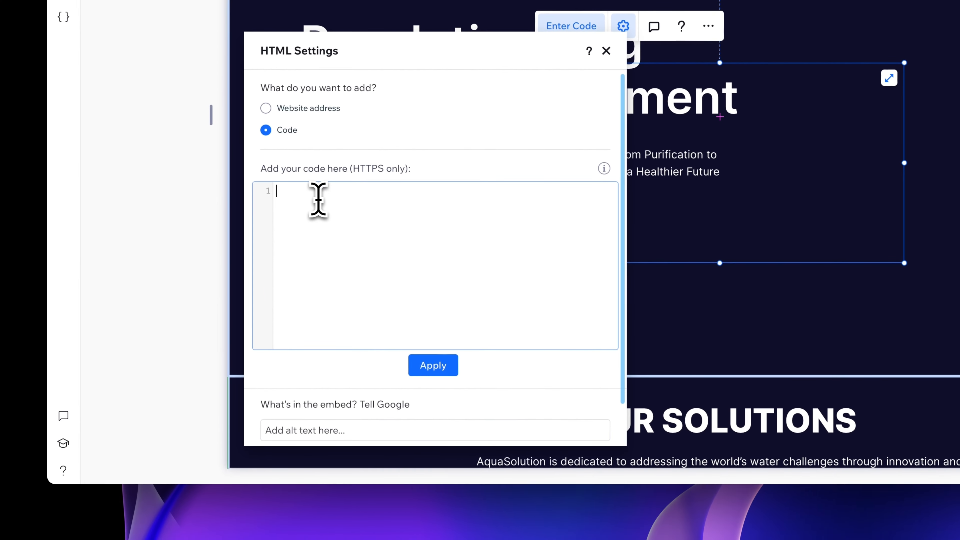
pyautogui.click(447, 374)
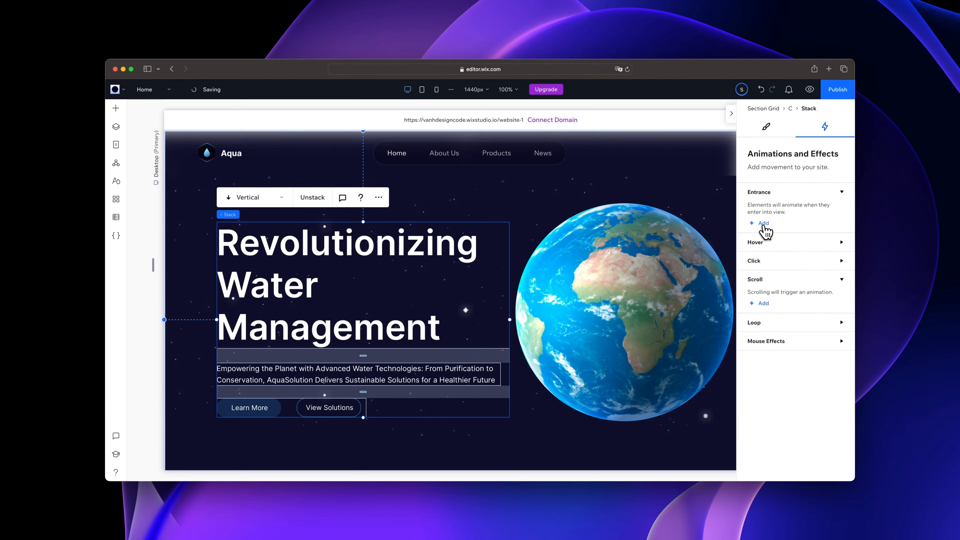
# - Preview entrance animations on the hero text stack, including Reveal, Float, Slide, Expand, Bounce, Blur, Flap and Spin
pyautogui.click(762, 224)
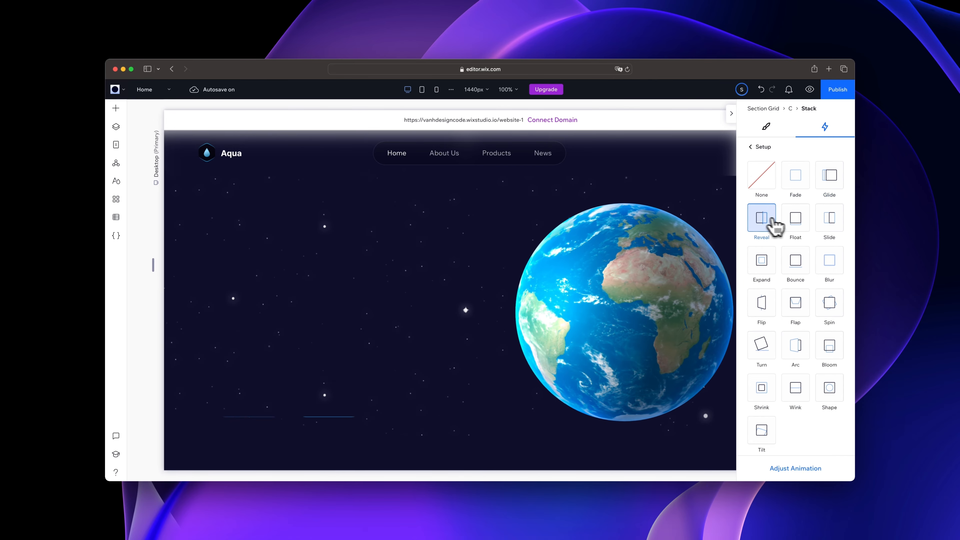
pyautogui.click(797, 223)
pyautogui.click(830, 223)
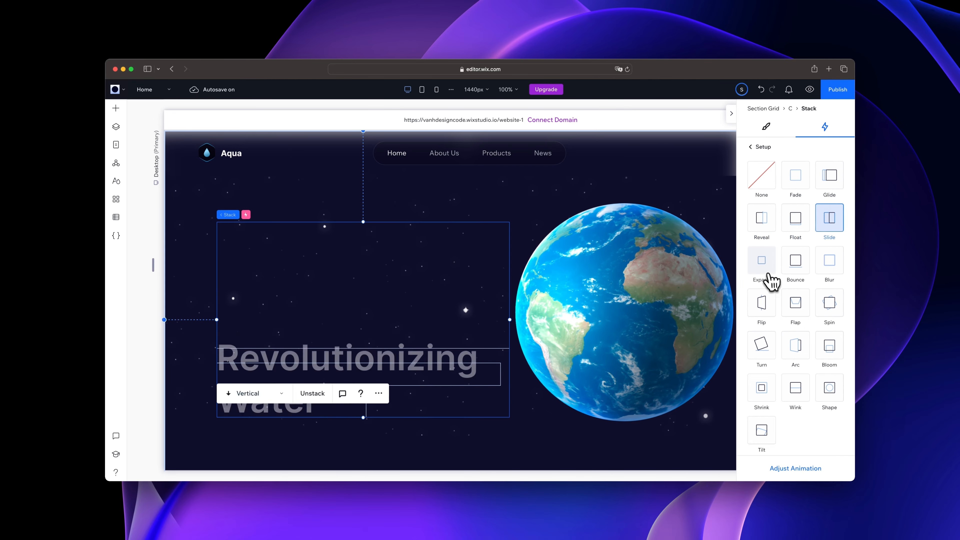
pyautogui.click(767, 271)
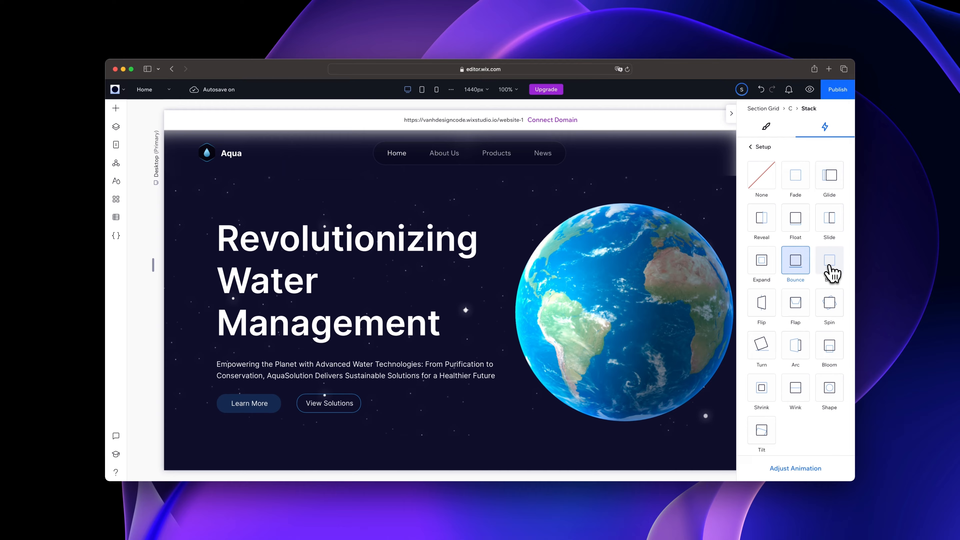
pyautogui.click(830, 270)
pyautogui.click(783, 313)
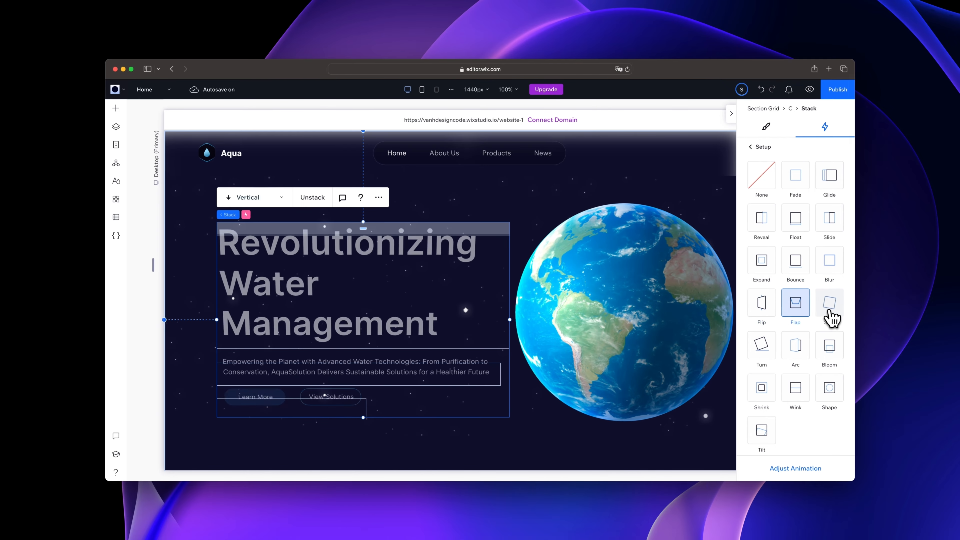
pyautogui.click(830, 317)
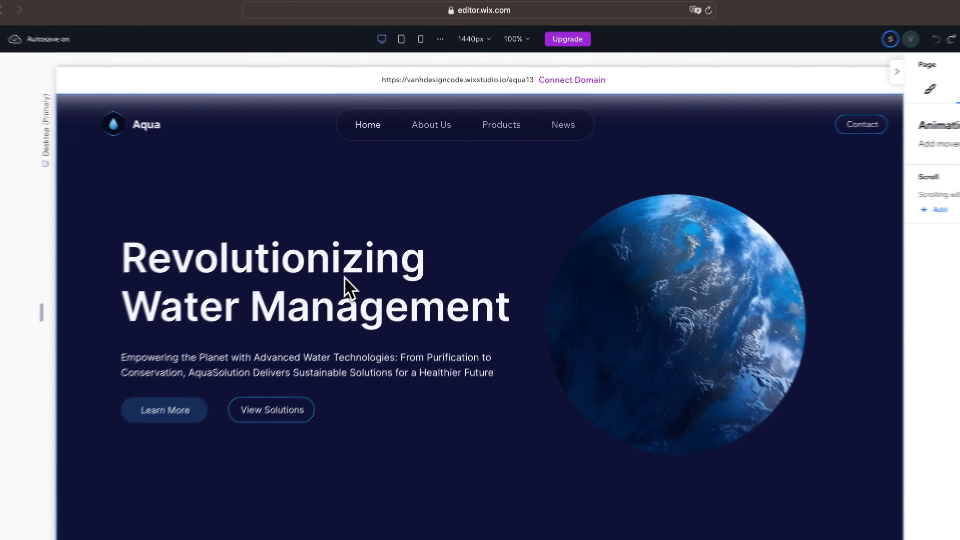
# - Select the hero heading inside its stack and preview its Fade entrance on the site
pyautogui.click(394, 241)
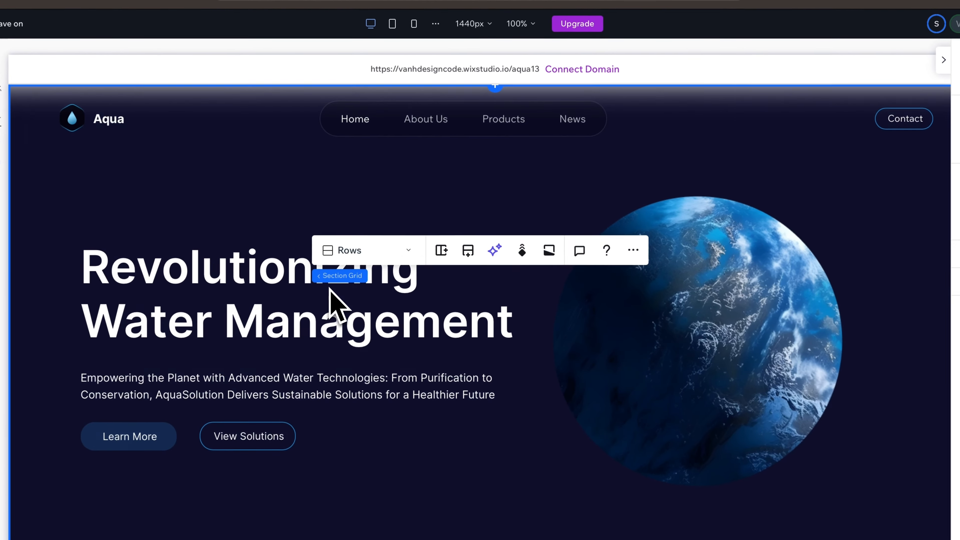
pyautogui.click(394, 242)
pyautogui.click(398, 264)
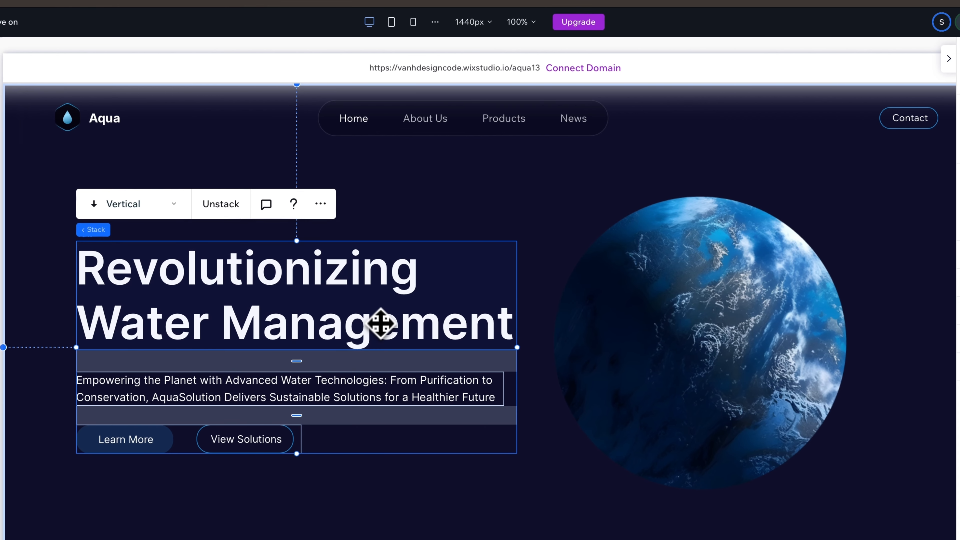
pyautogui.click(383, 323)
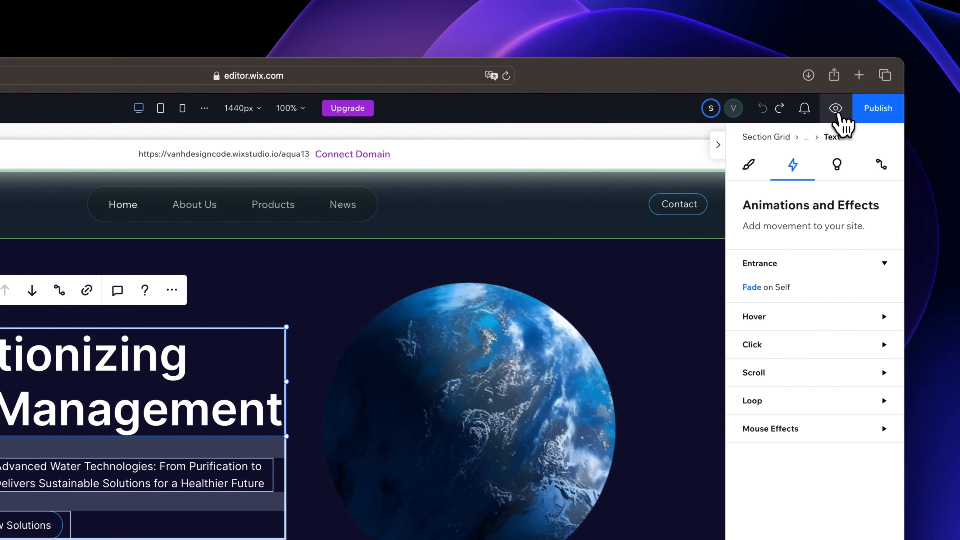
pyautogui.click(841, 124)
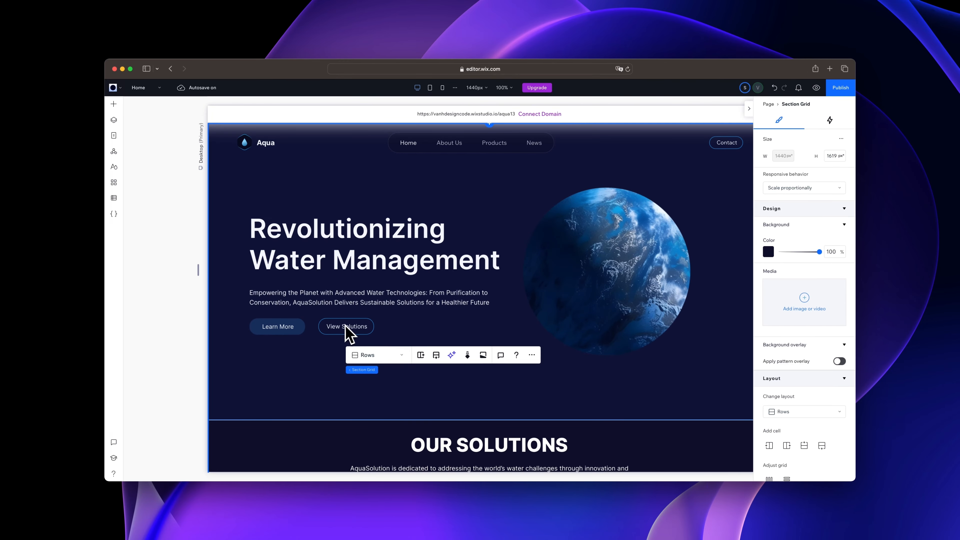
# - Add a Fade entrance animation to the hero heading "Revolutionizing Water Management"
pyautogui.click(366, 236)
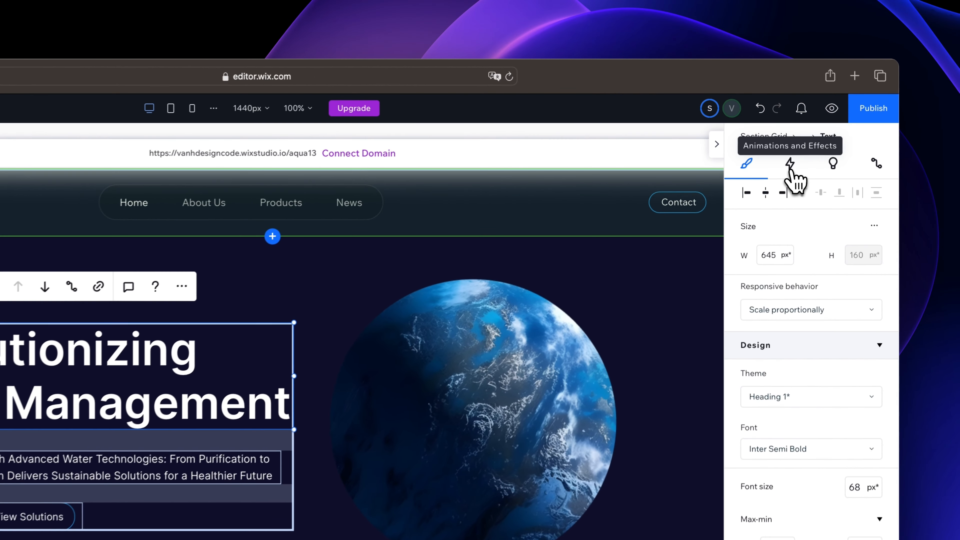
pyautogui.click(791, 120)
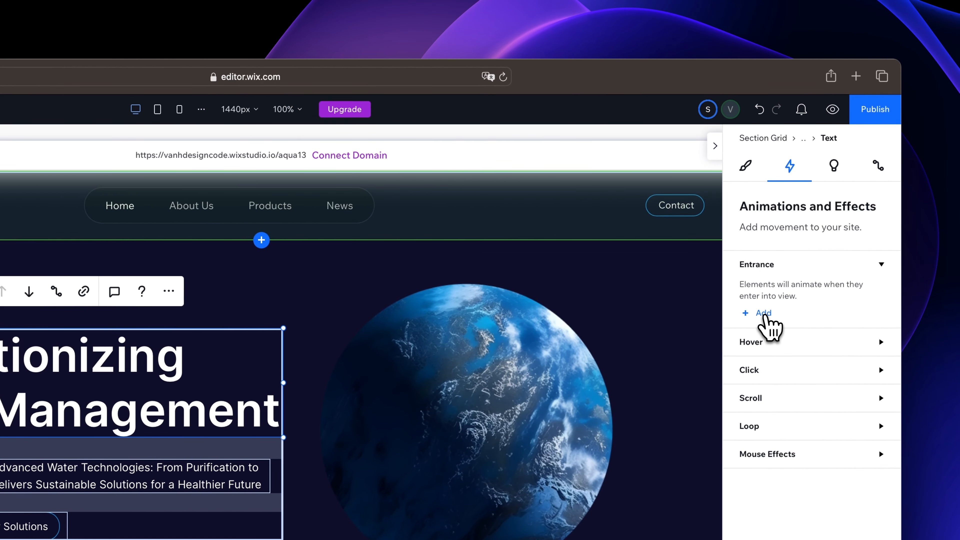
pyautogui.click(763, 314)
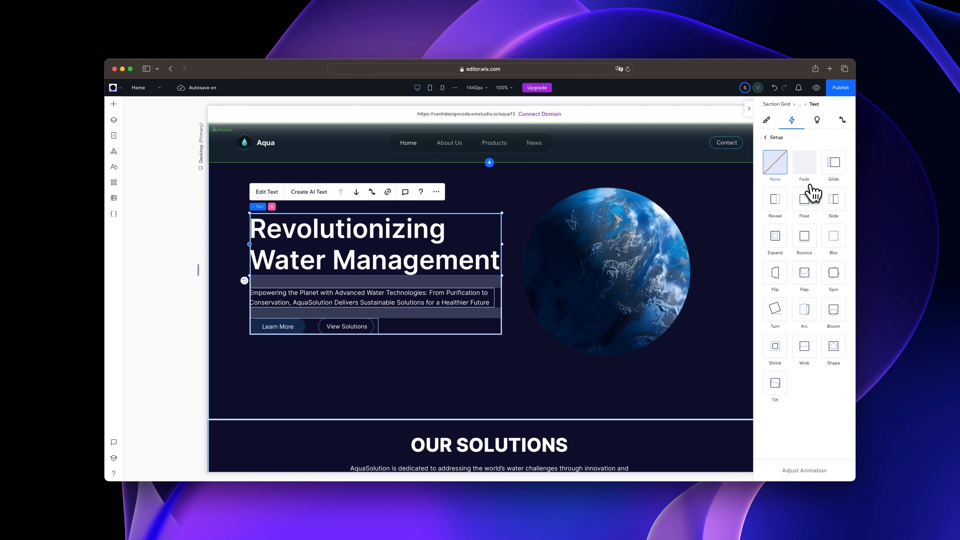
pyautogui.click(806, 172)
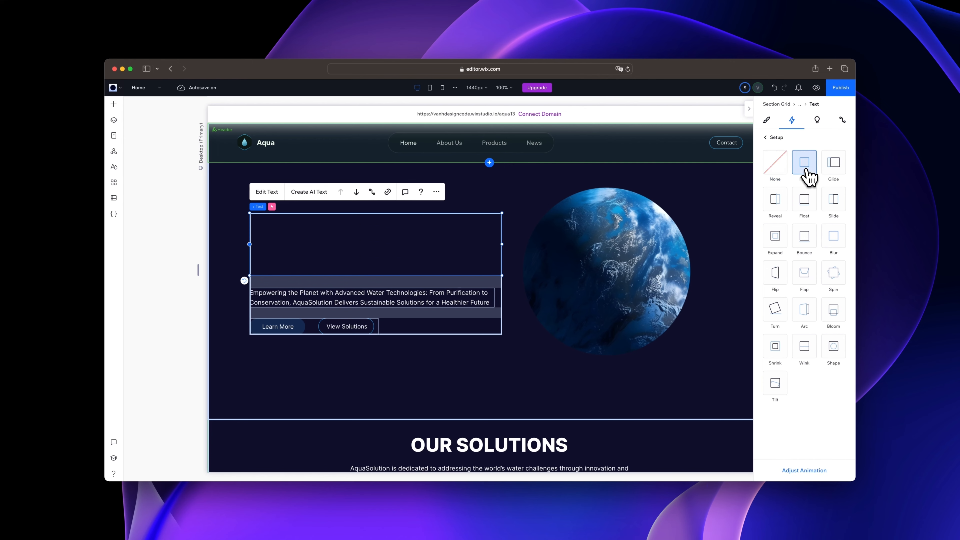
# - Try Glide, Slide, Float, Reveal and Expand as the hero heading's entrance animation, and return to Fade
pyautogui.click(834, 170)
pyautogui.click(831, 207)
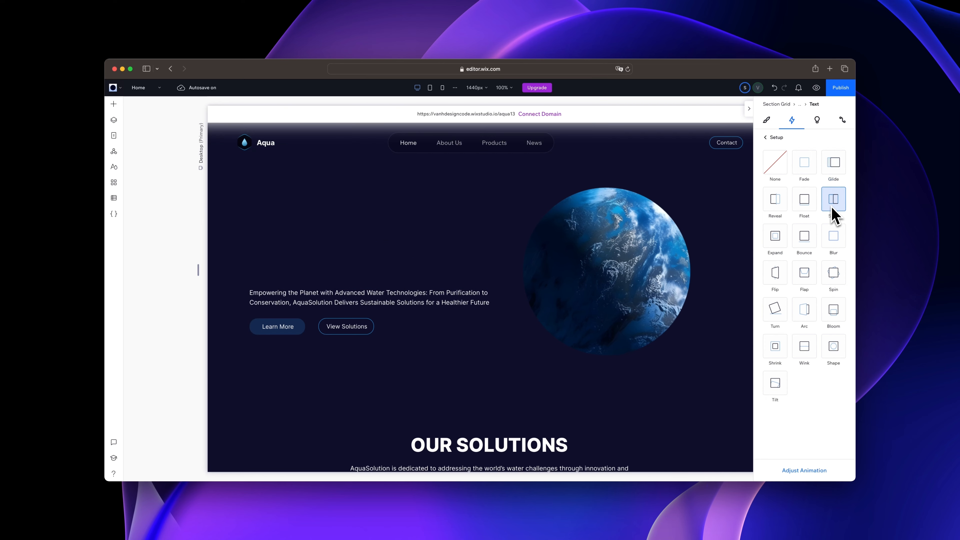
pyautogui.click(804, 202)
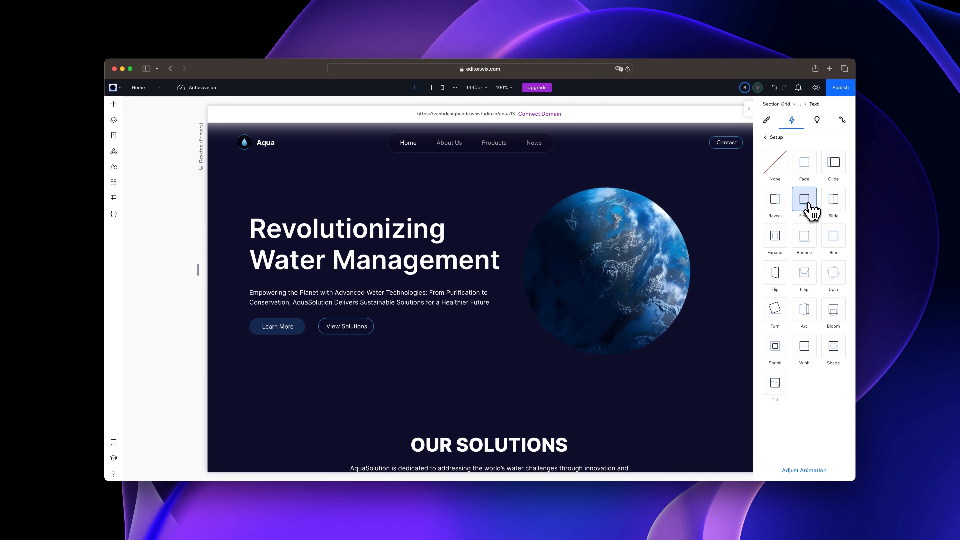
pyautogui.click(781, 206)
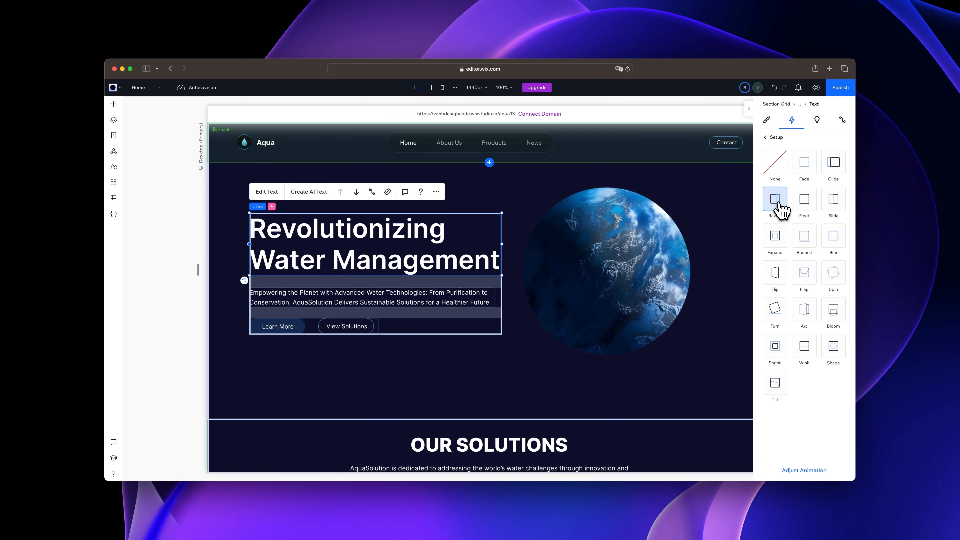
pyautogui.click(775, 237)
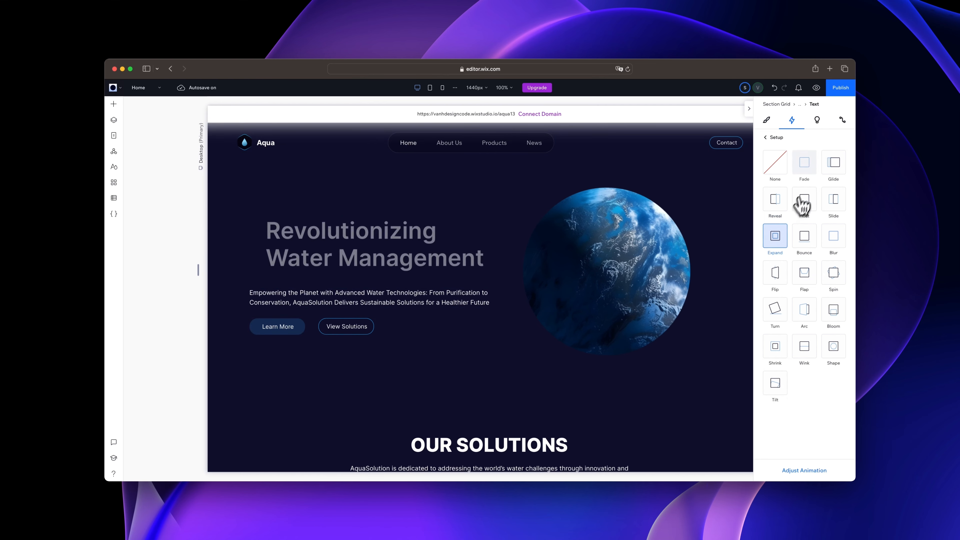
pyautogui.click(807, 172)
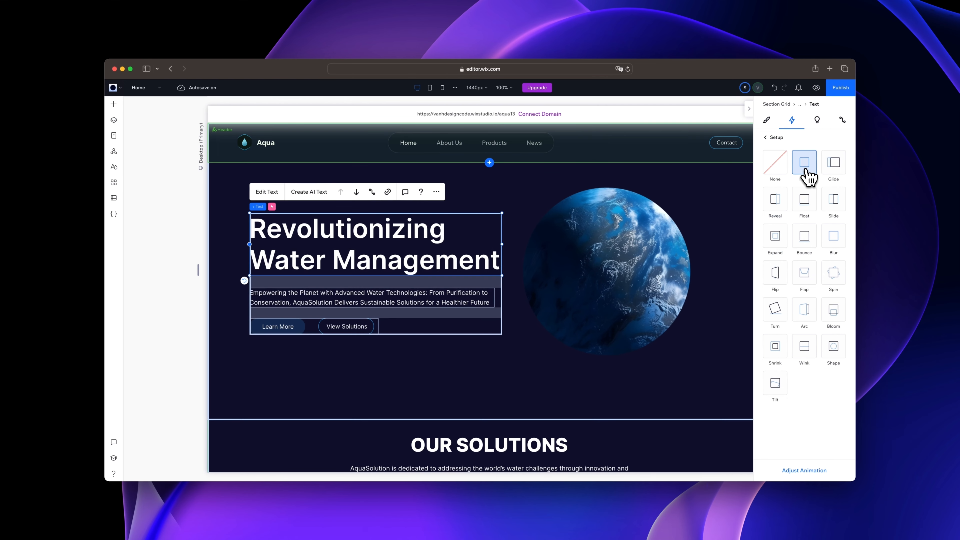
pyautogui.click(775, 237)
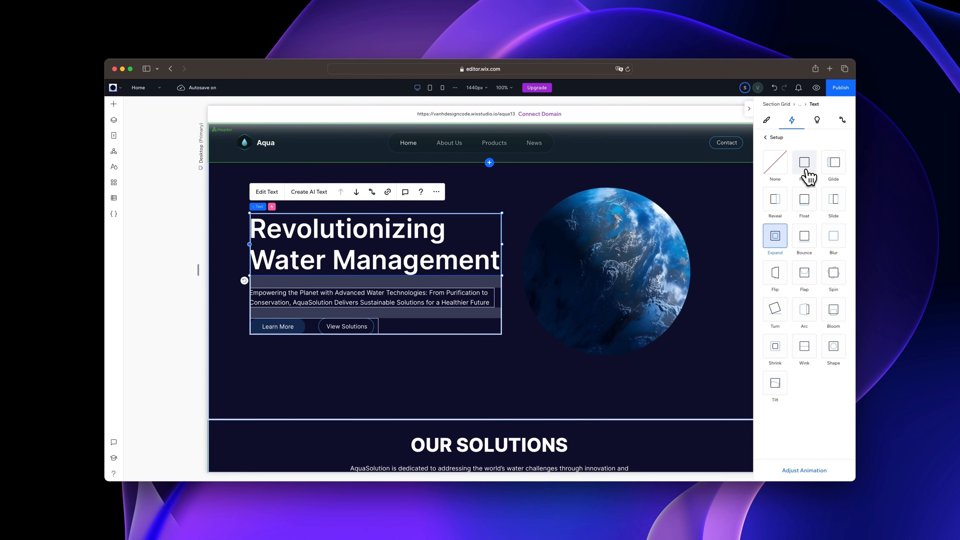
pyautogui.click(807, 174)
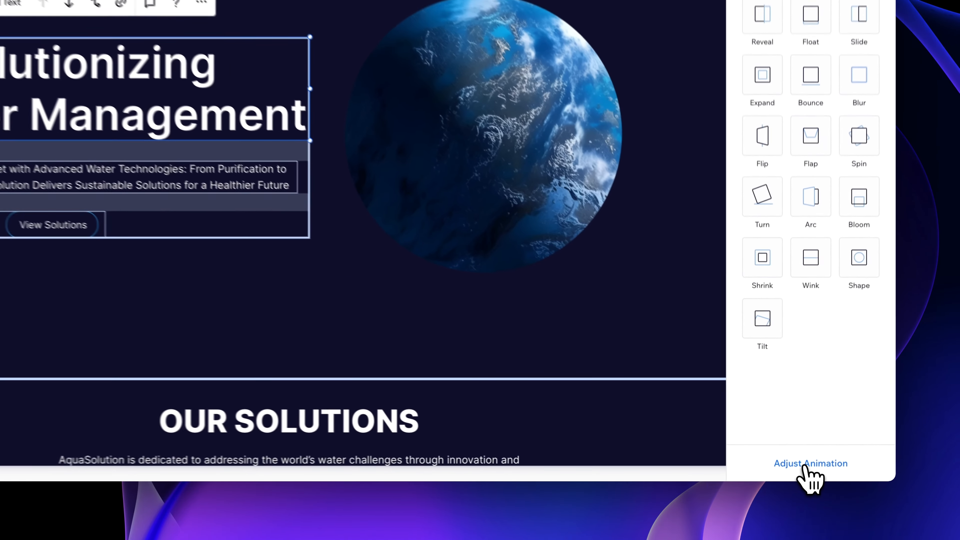
# - Set the hero heading's Fade duration to 1.5 s and give the paragraph below it a Fade entrance lasting 1.5 s
pyautogui.click(804, 464)
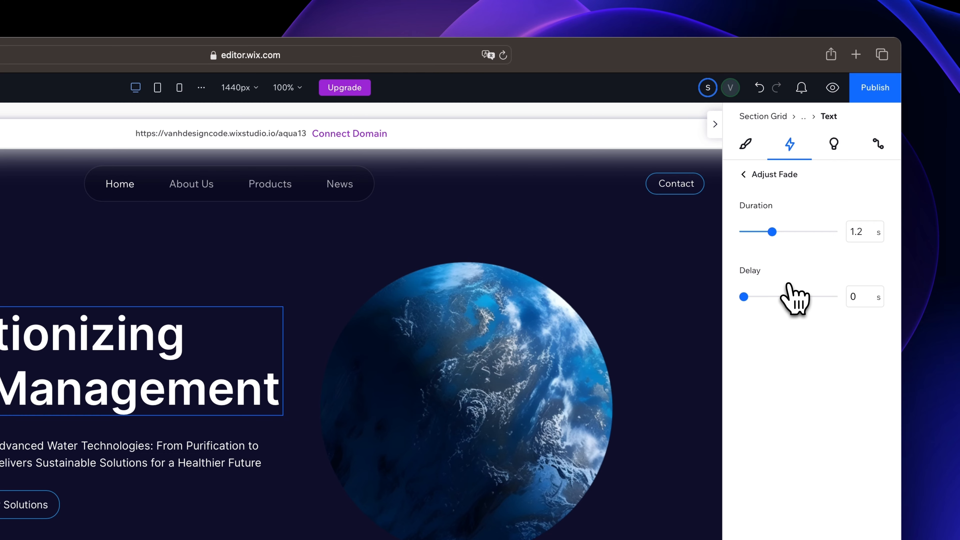
pyautogui.click(864, 232)
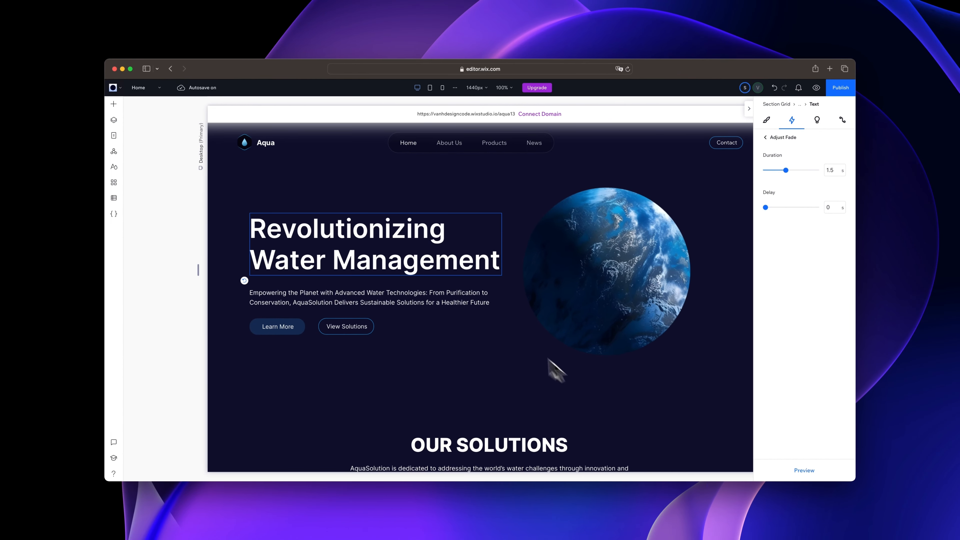
pyautogui.click(452, 302)
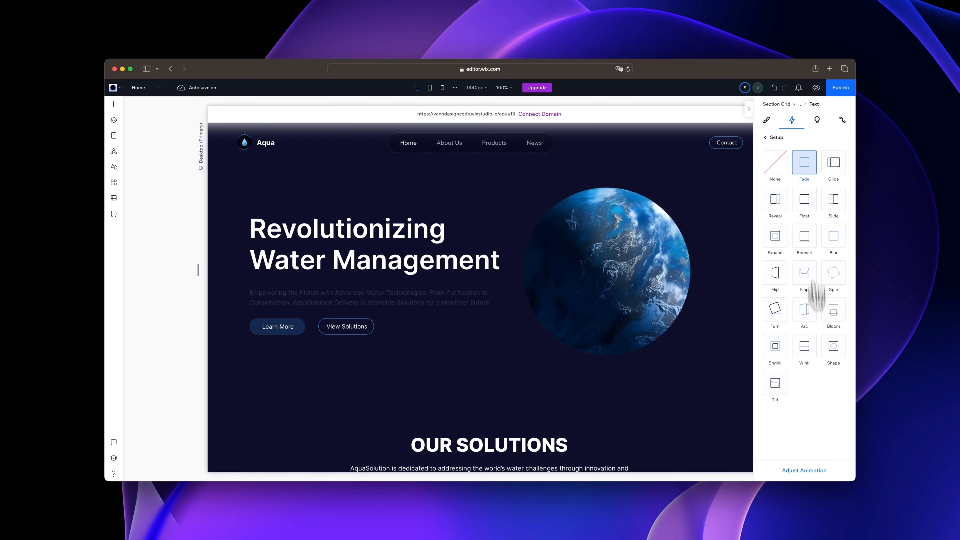
pyautogui.click(809, 471)
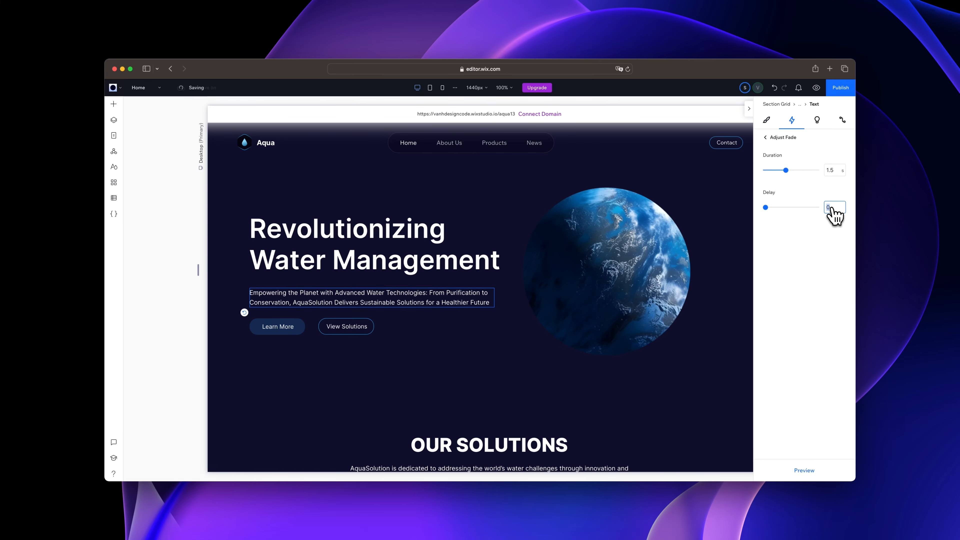
# - Add a Fade entrance with 1.5 s duration and 1 s delay to the hero button stack and preview the site
pyautogui.click(354, 327)
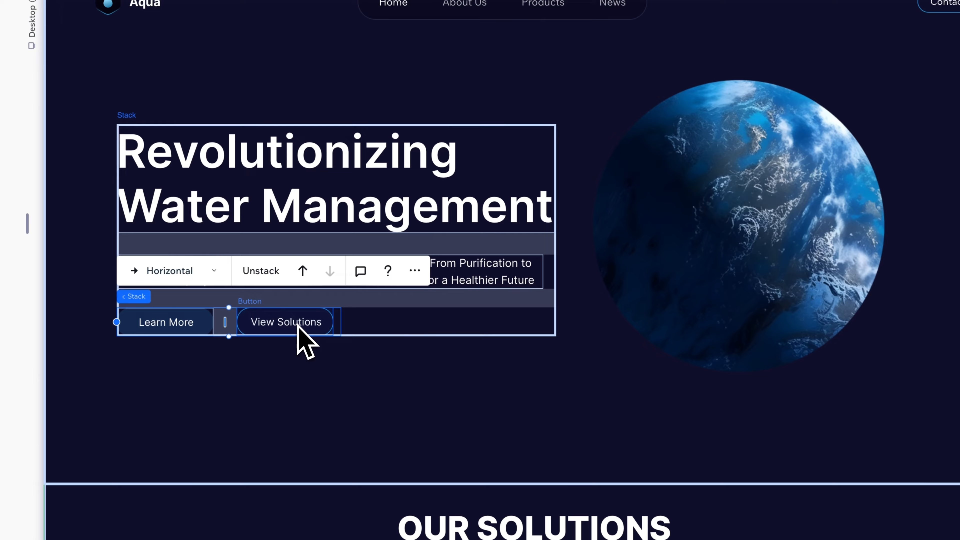
pyautogui.click(772, 205)
pyautogui.click(803, 170)
pyautogui.click(811, 472)
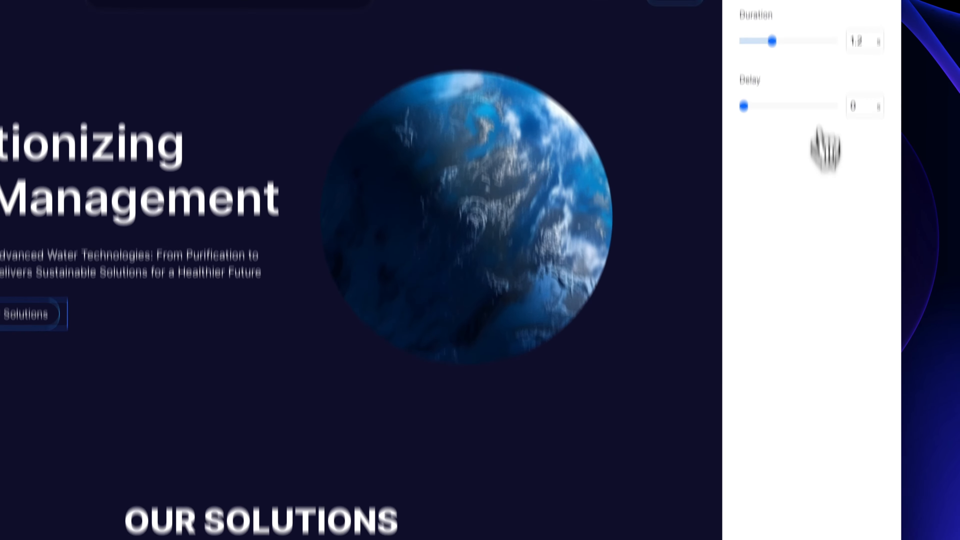
pyautogui.click(864, 137)
pyautogui.write('1.5')
pyautogui.click(851, 203)
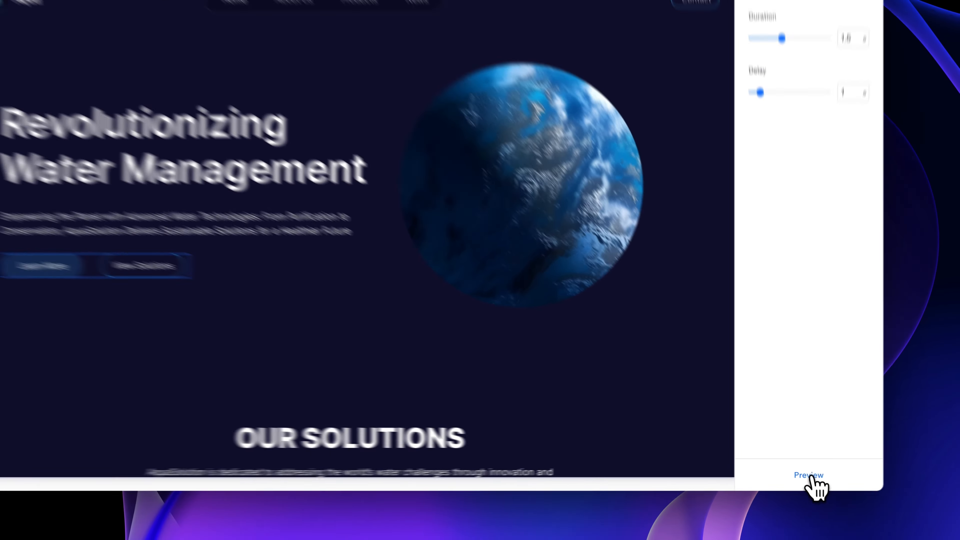
pyautogui.click(804, 470)
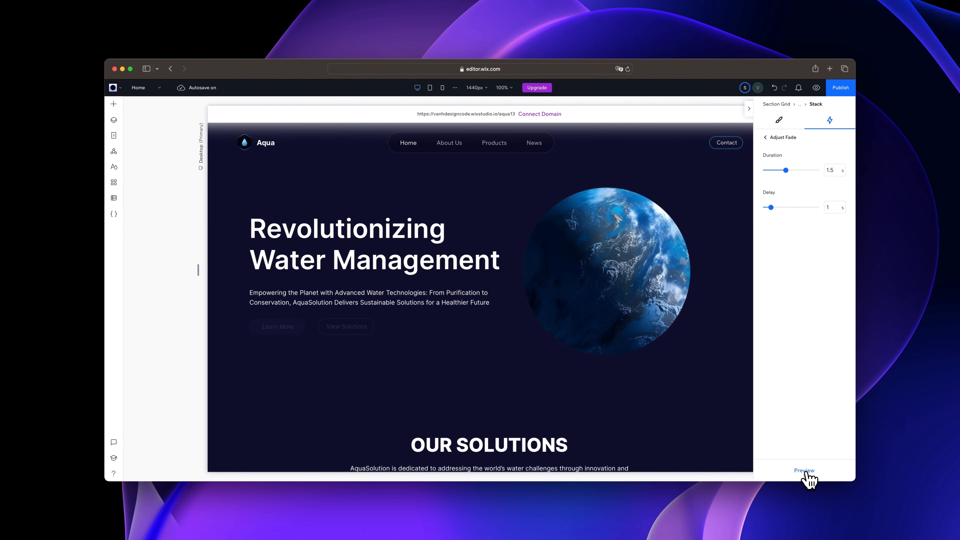
pyautogui.click(816, 88)
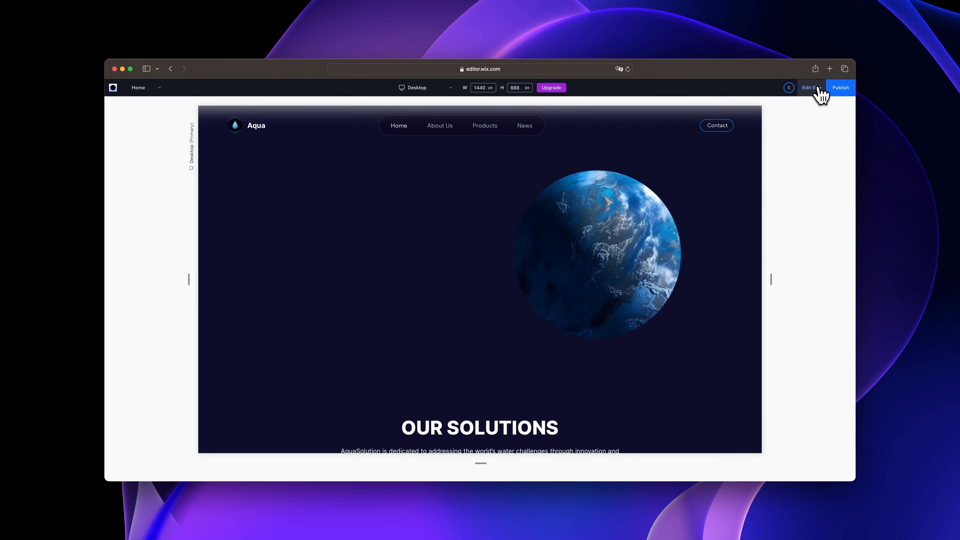
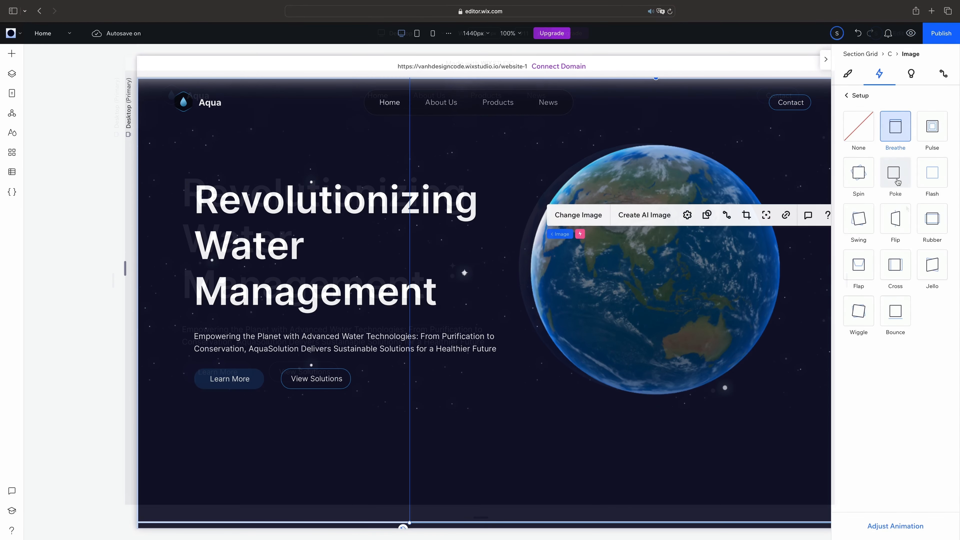
# - Try the Pulse, Flash, Poke, Spin and Swing loop animations on the hero's Earth image
pyautogui.click(931, 139)
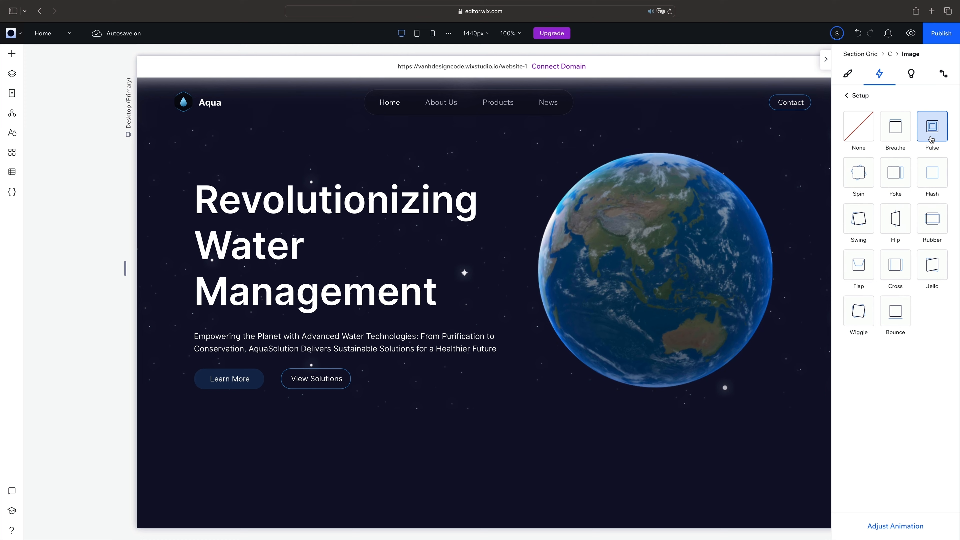
pyautogui.click(933, 181)
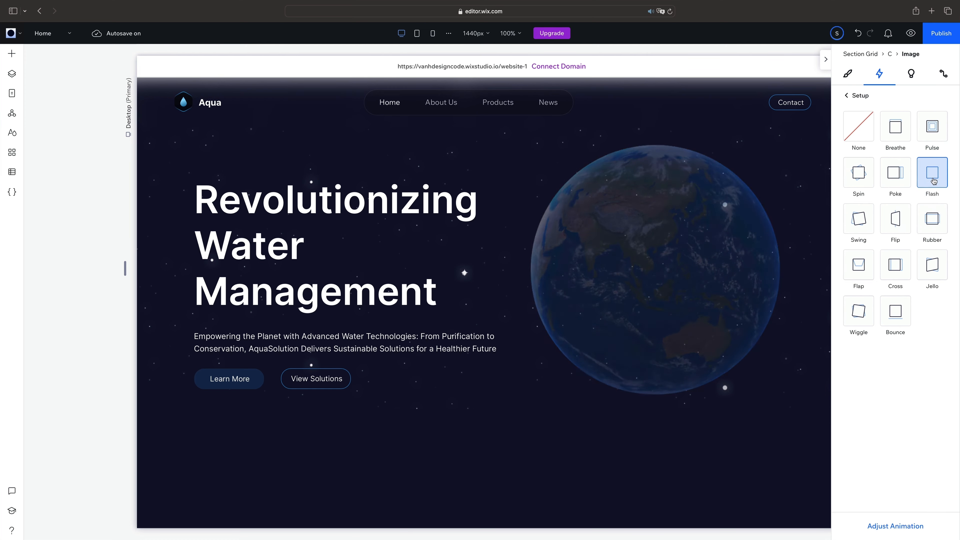
pyautogui.click(904, 179)
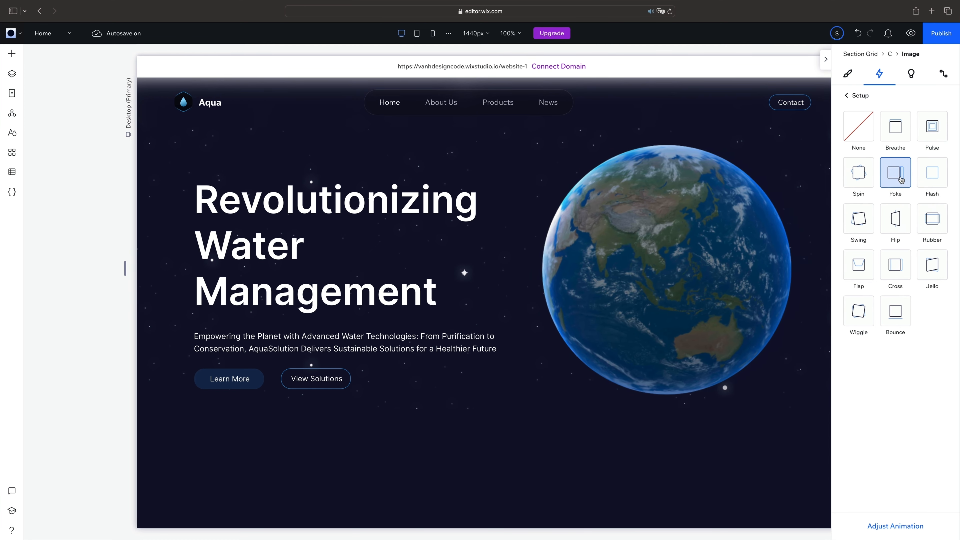
pyautogui.click(864, 182)
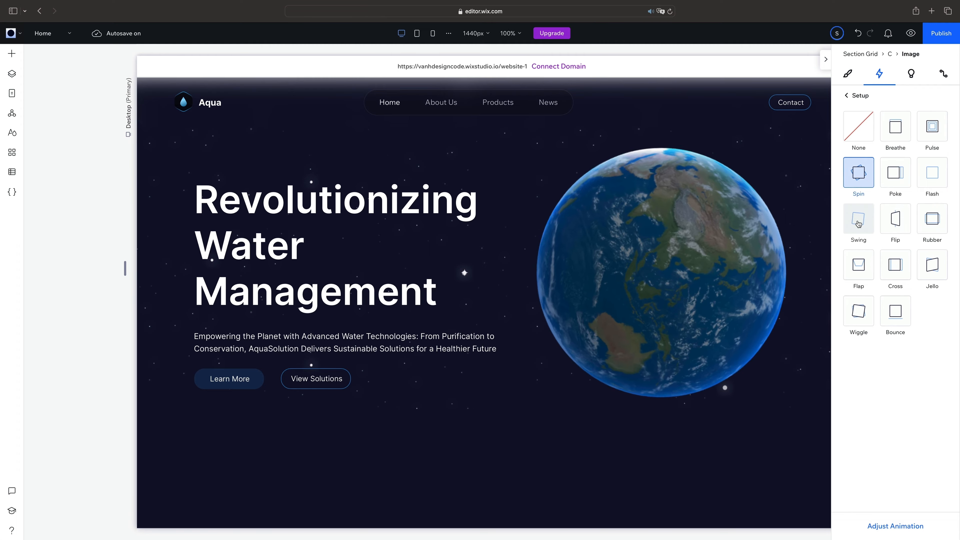
pyautogui.click(858, 223)
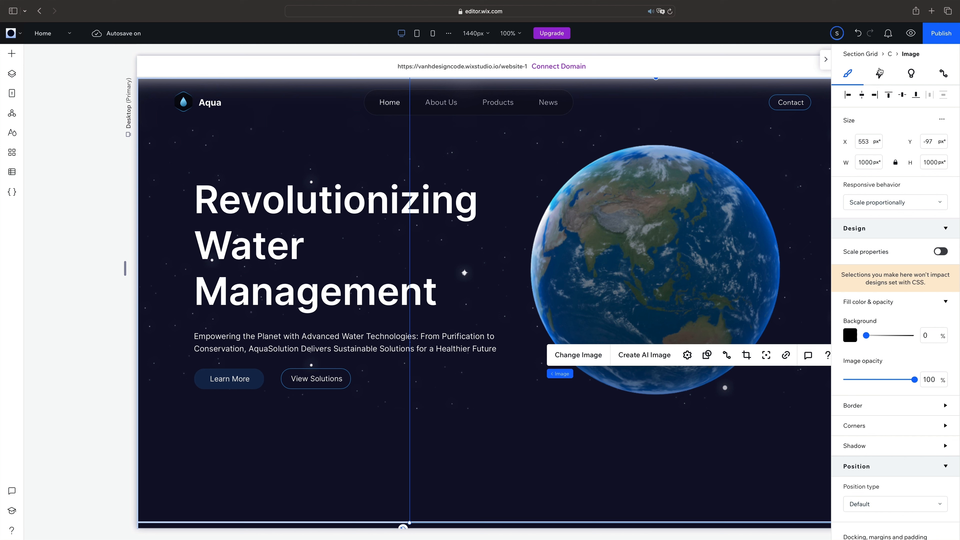
# - Add a Breathe loop animation to the hero's Earth image and open its adjustment settings
pyautogui.click(879, 73)
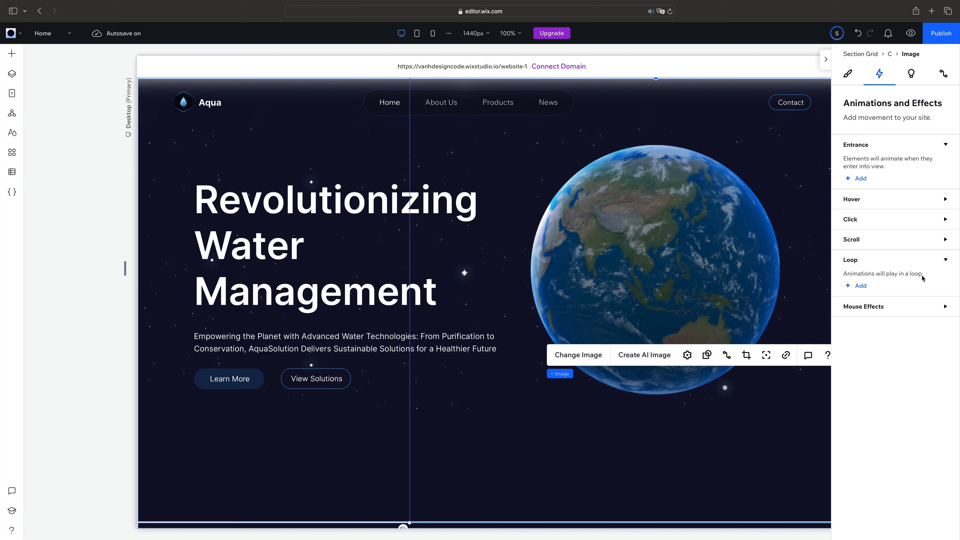
pyautogui.click(860, 286)
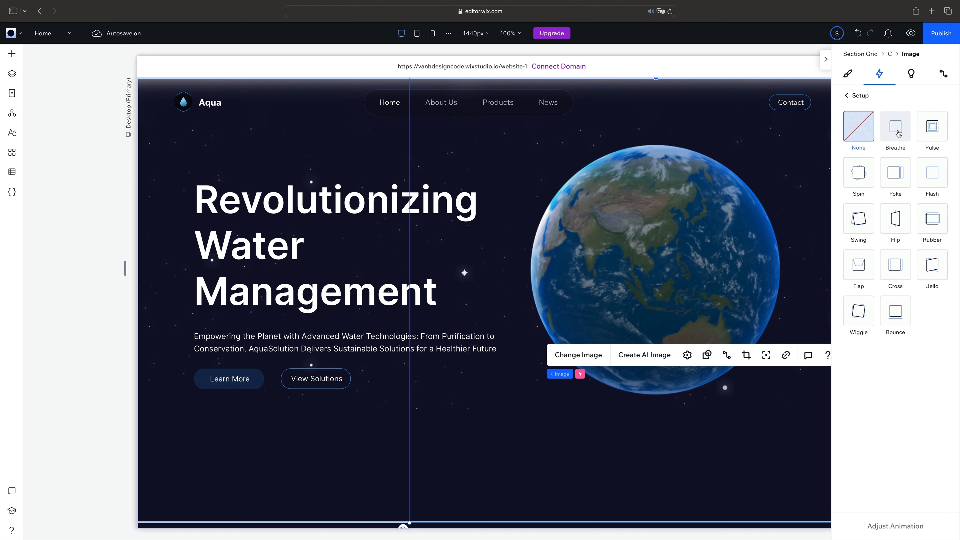
pyautogui.click(899, 134)
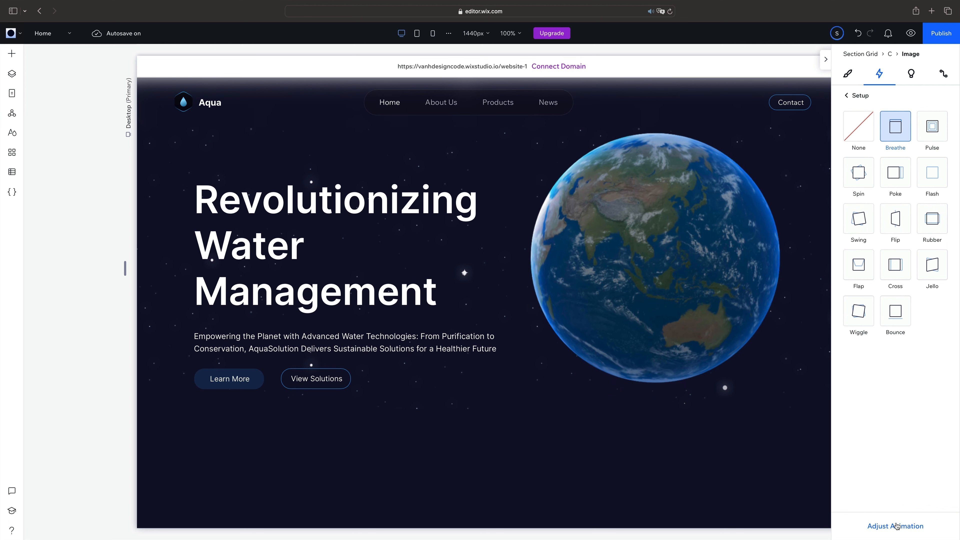
pyautogui.click(896, 526)
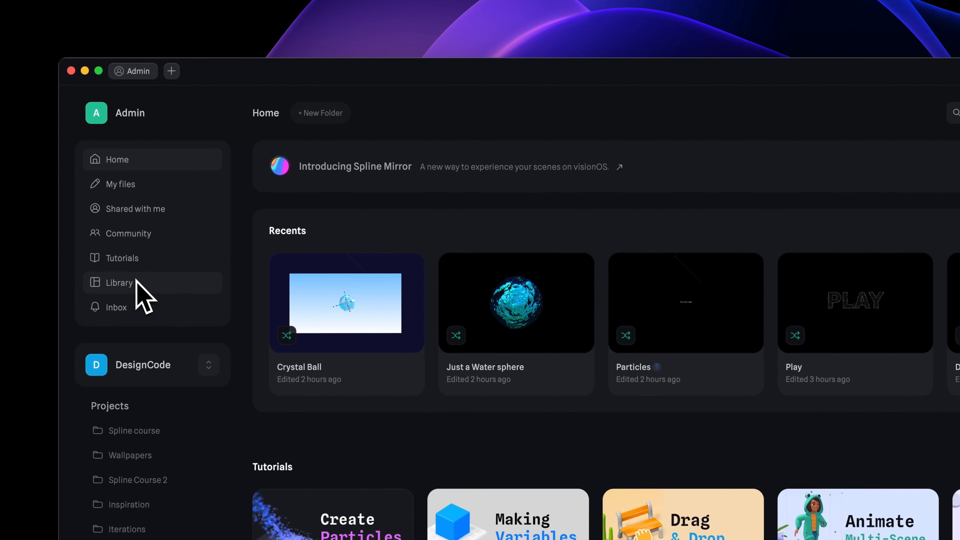
# - Switch to Spline and browse the Library's 3D Paths scenes and the trending Community scenes
pyautogui.click(163, 188)
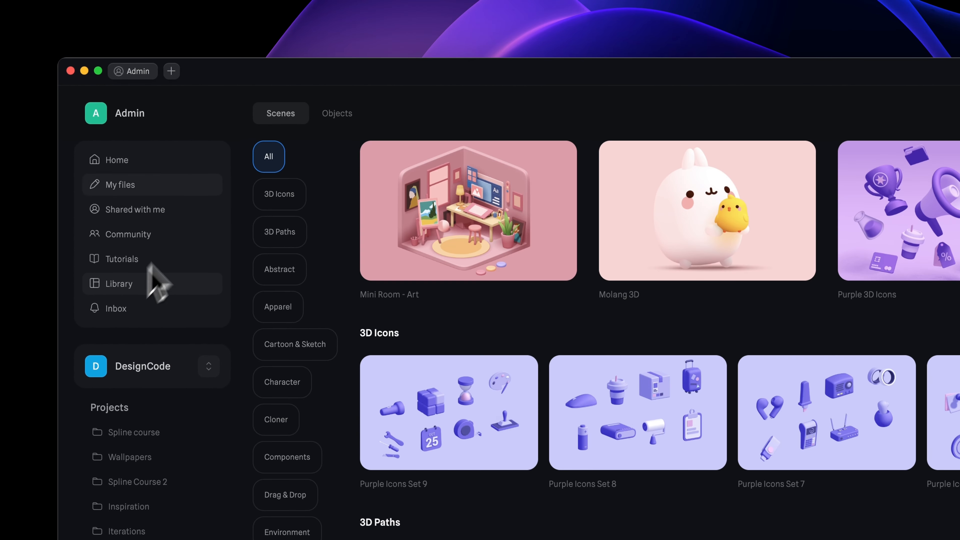
pyautogui.click(289, 234)
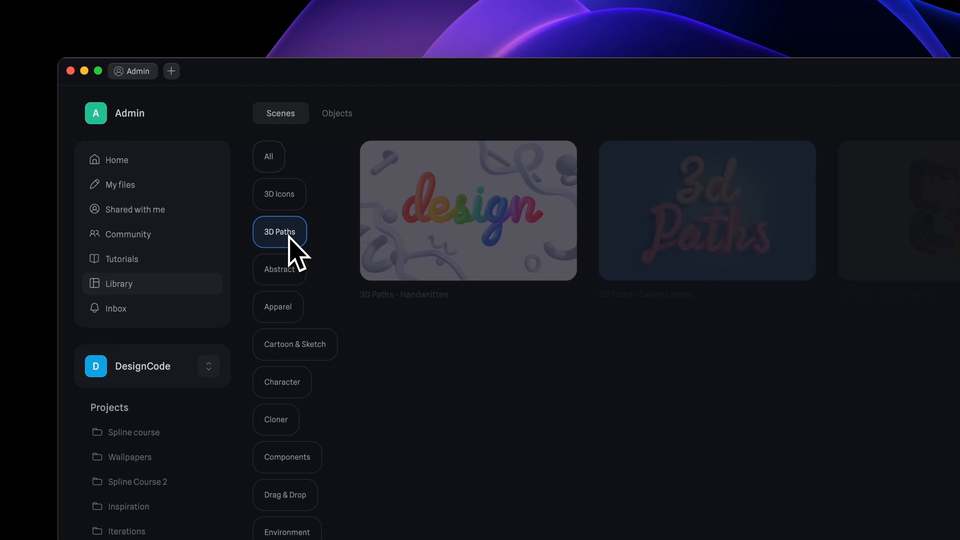
pyautogui.click(129, 234)
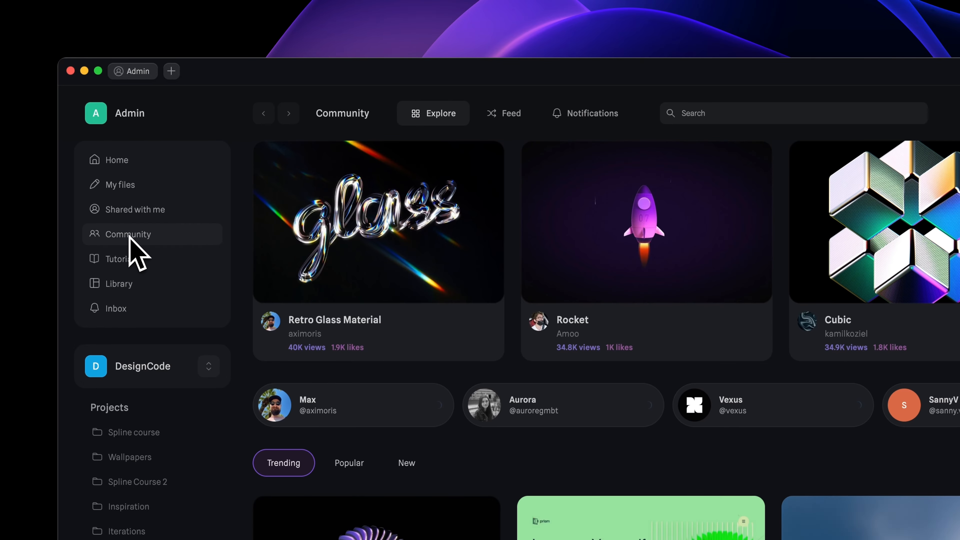
pyautogui.scroll(-10, 812, 413)
pyautogui.scroll(-10, 606, 362)
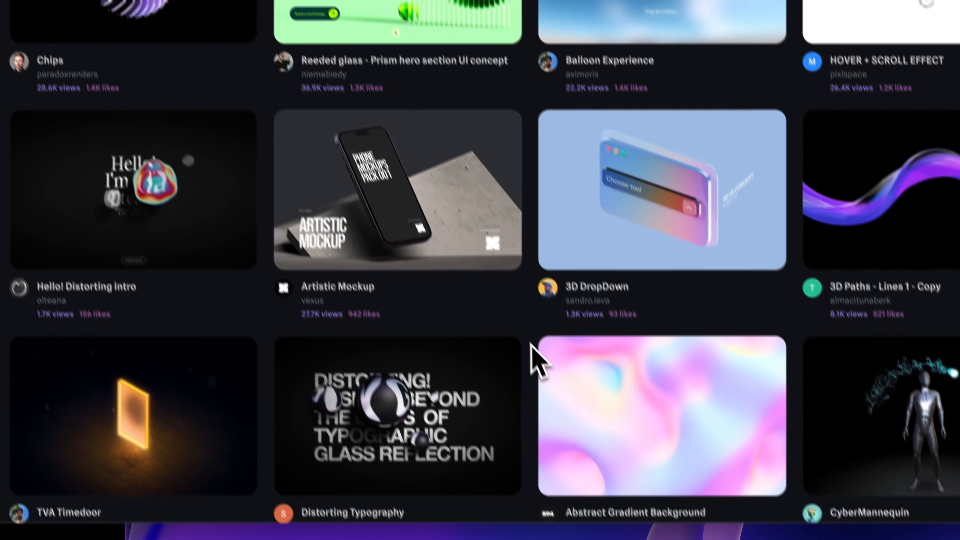
pyautogui.scroll(-10, 510, 382)
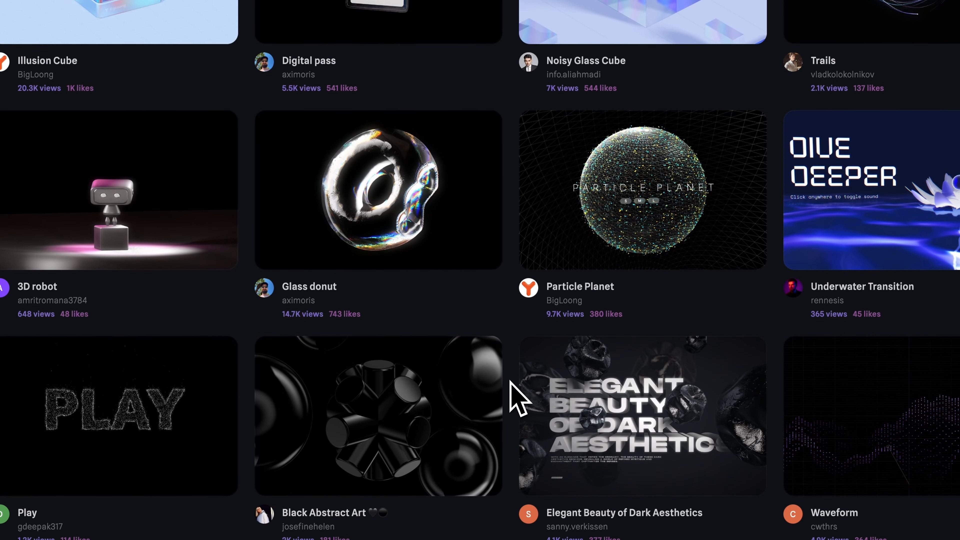
pyautogui.scroll(-10, 507, 380)
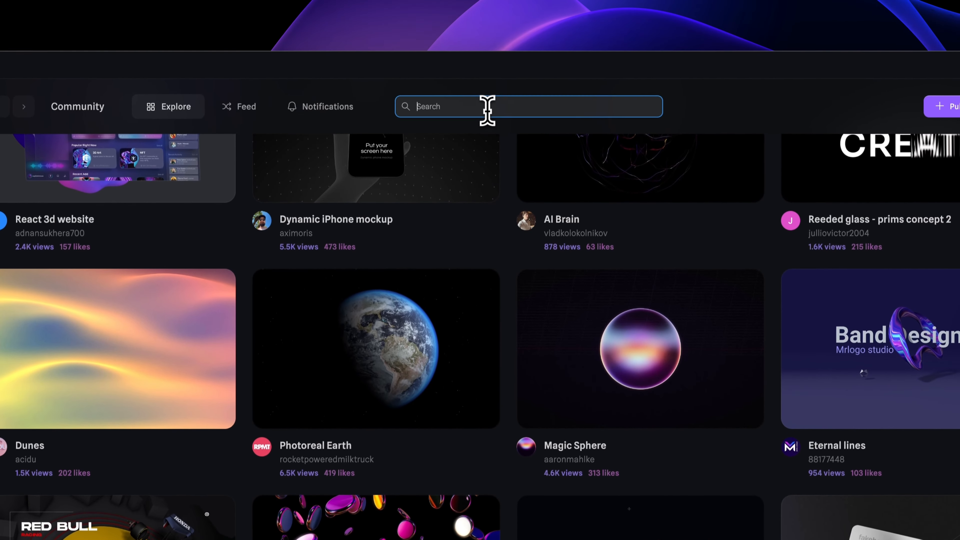
# - Search the Community for "Planet" and test the L and S sizes in the Particle Planet scene
pyautogui.click(491, 47)
pyautogui.write('Planet')
pyautogui.press('Return')
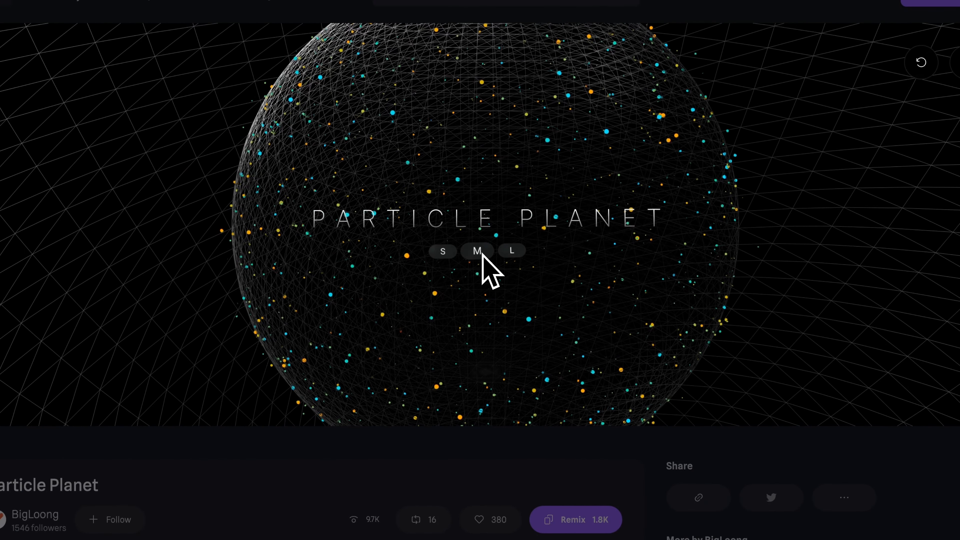
pyautogui.click(510, 251)
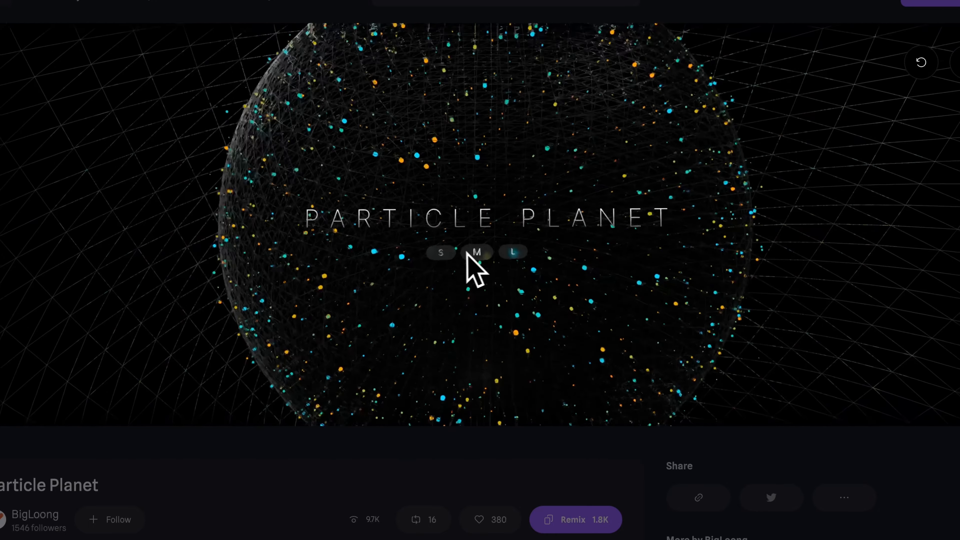
pyautogui.click(442, 252)
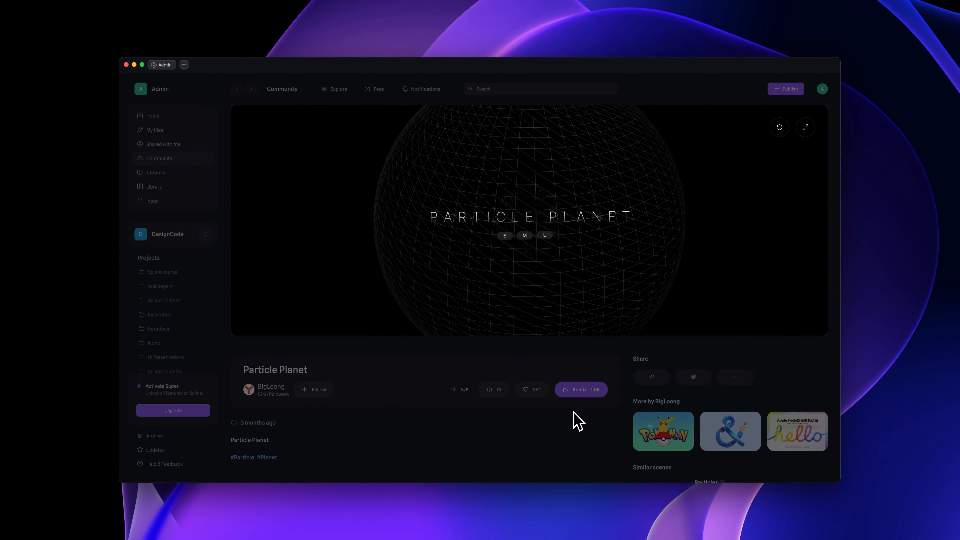
# - Remix the Particle Planet scene and open the Viewer export options from its play mode
pyautogui.click(582, 390)
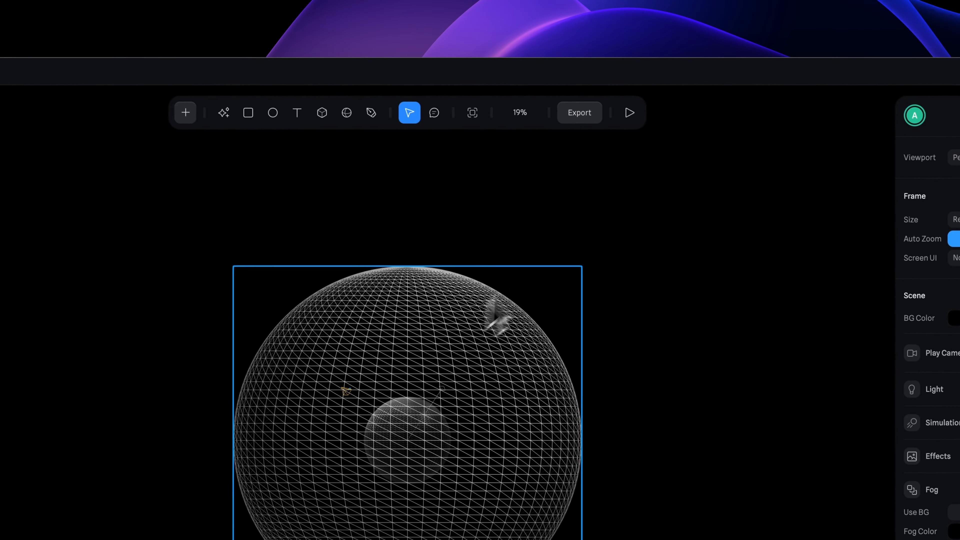
pyautogui.click(631, 114)
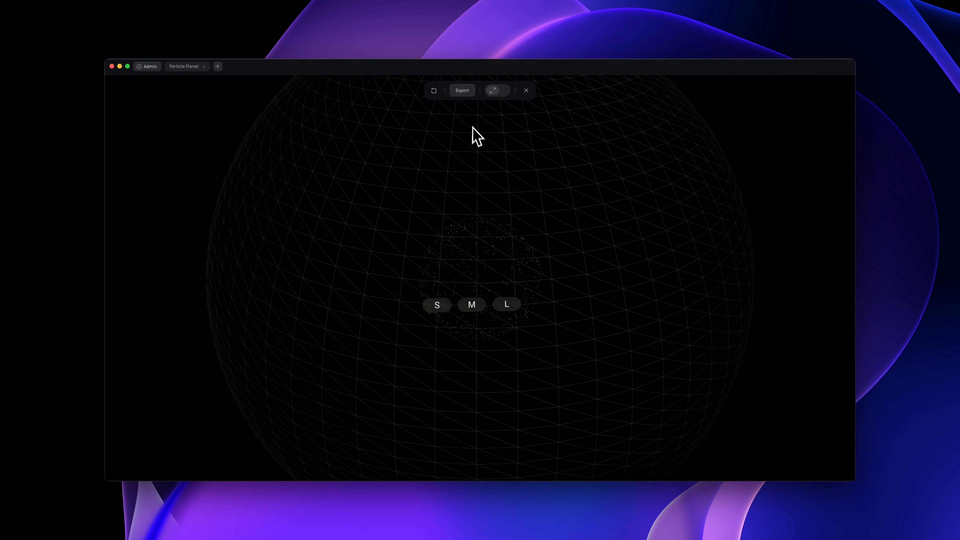
pyautogui.click(462, 90)
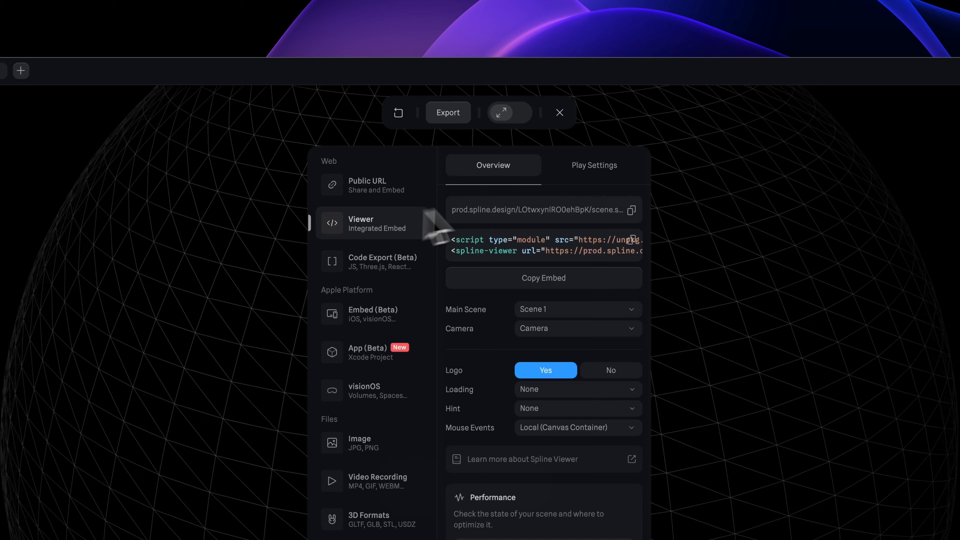
# - Review the Viewer export's play and touch settings and try to turn off the Spline logo
pyautogui.click(619, 168)
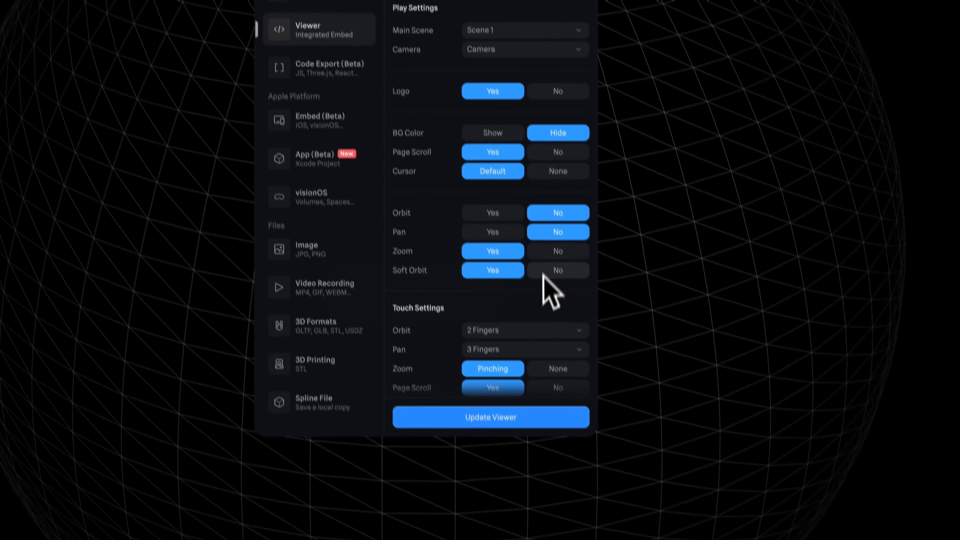
pyautogui.scroll(-4, 587, 513)
pyautogui.scroll(-5, 535, 310)
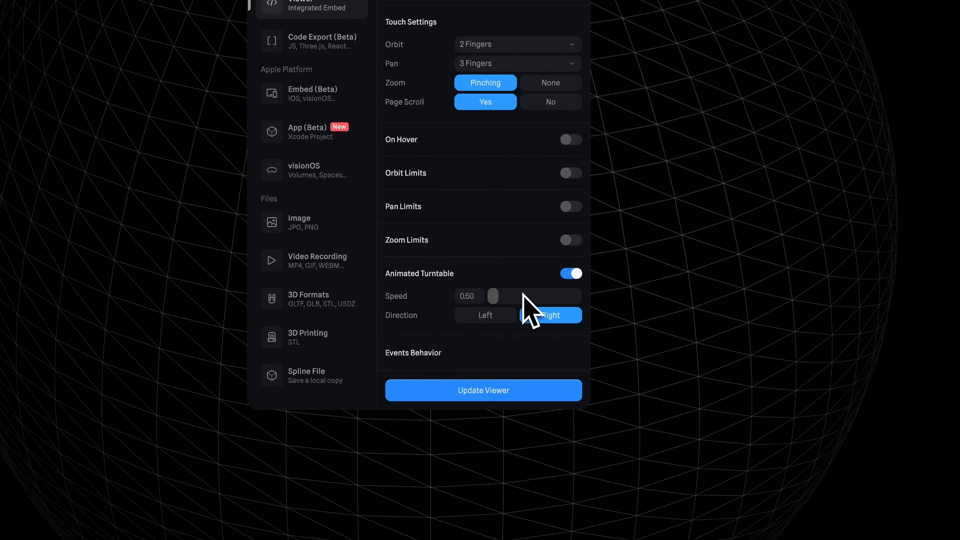
pyautogui.scroll(10, 486, 233)
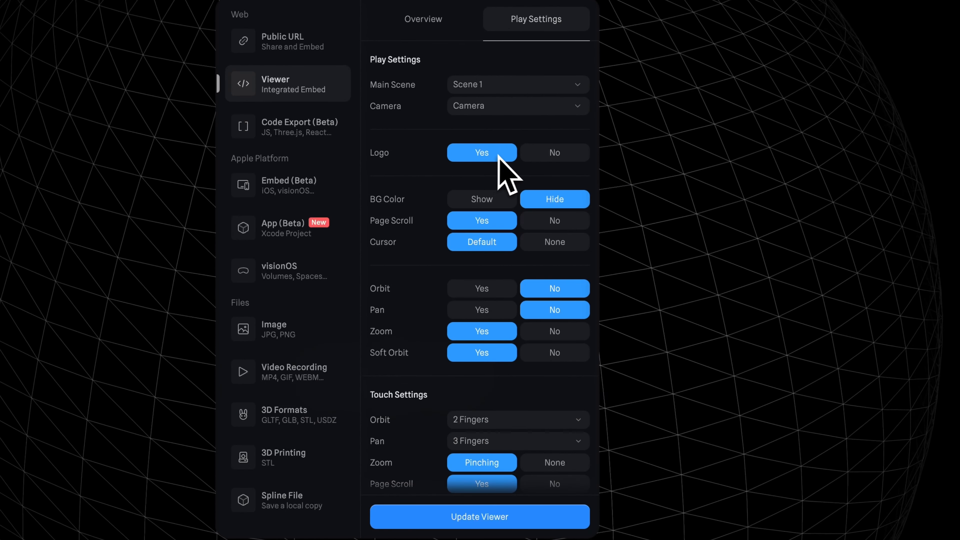
pyautogui.click(536, 153)
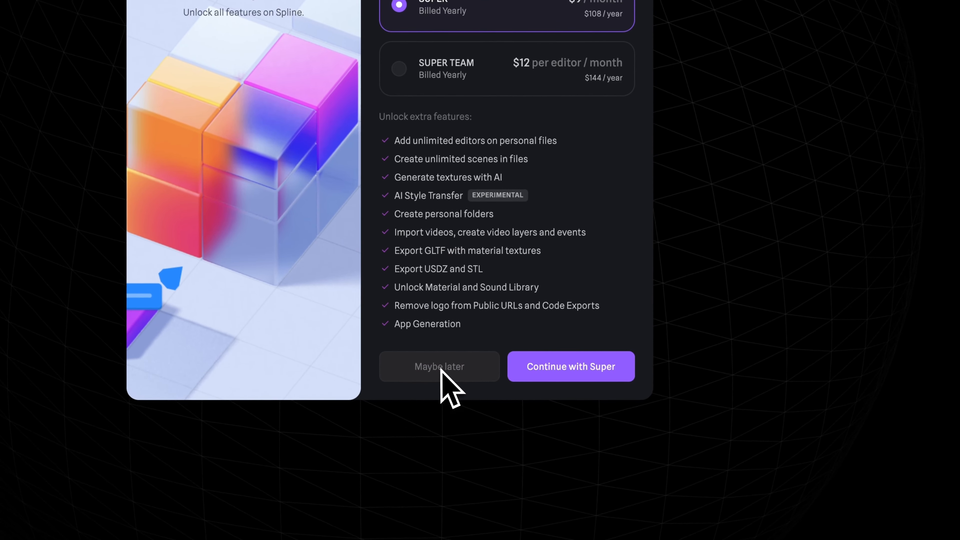
pyautogui.click(457, 518)
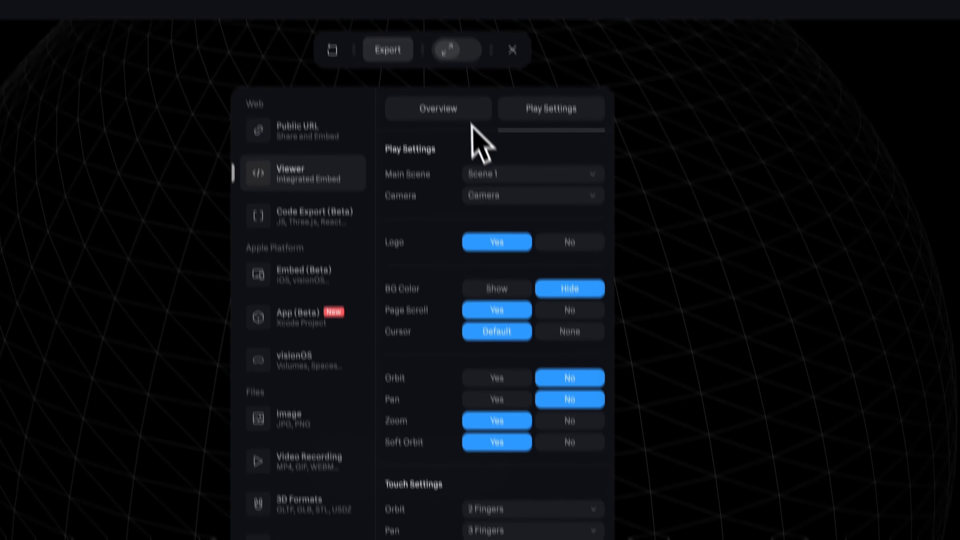
# - Copy the Spline viewer embed code, switch to Wix Studio, and apply it in a new Embed Code element on the home page
pyautogui.click(467, 179)
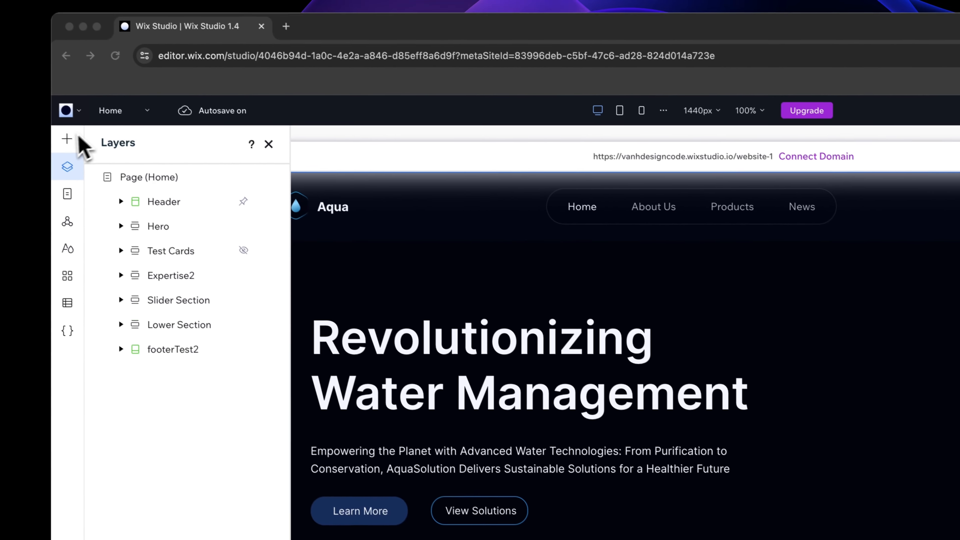
pyautogui.click(74, 146)
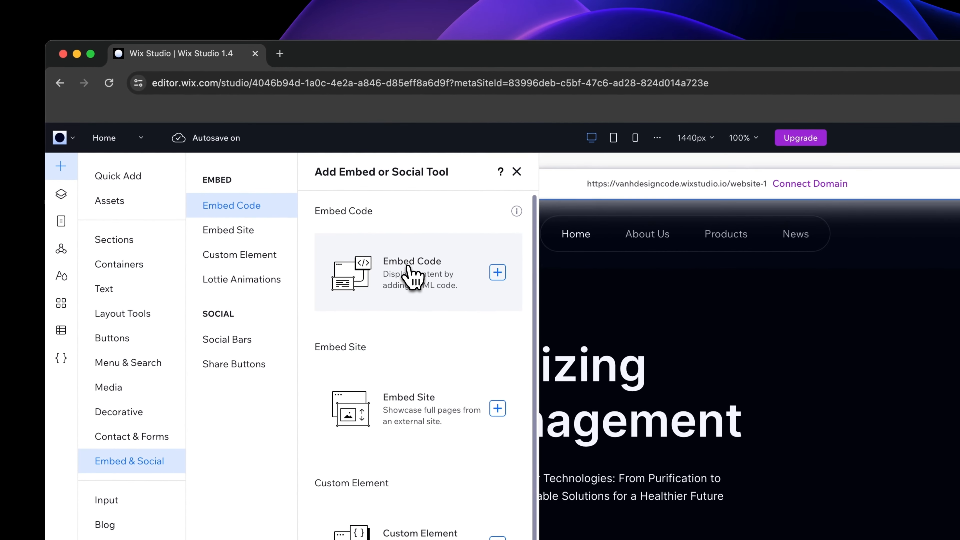
pyautogui.click(421, 188)
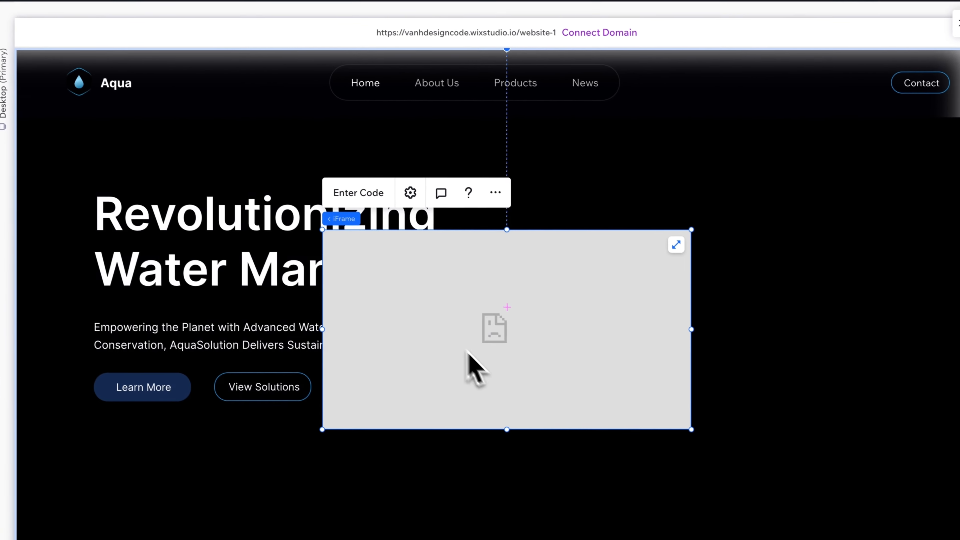
pyautogui.click(354, 189)
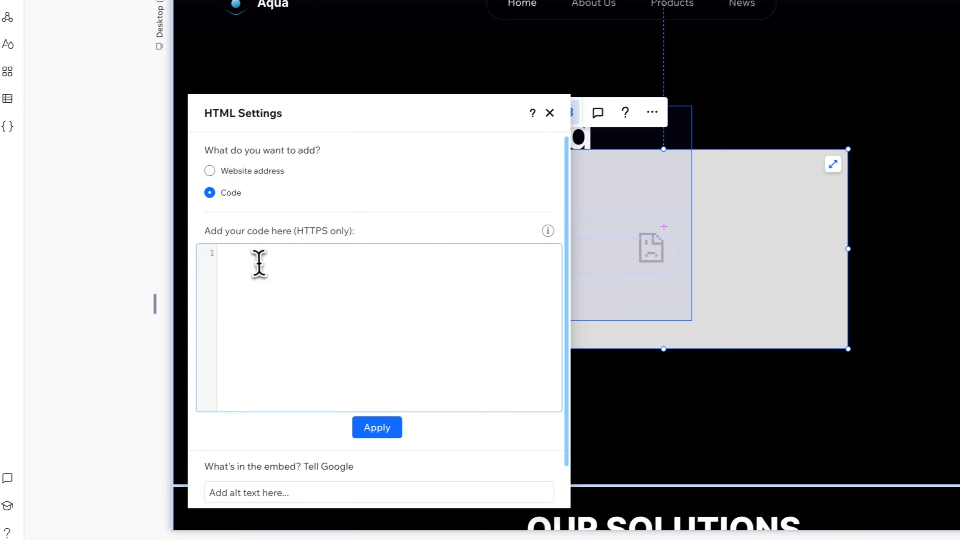
pyautogui.hotkey('ctrl', 'v')
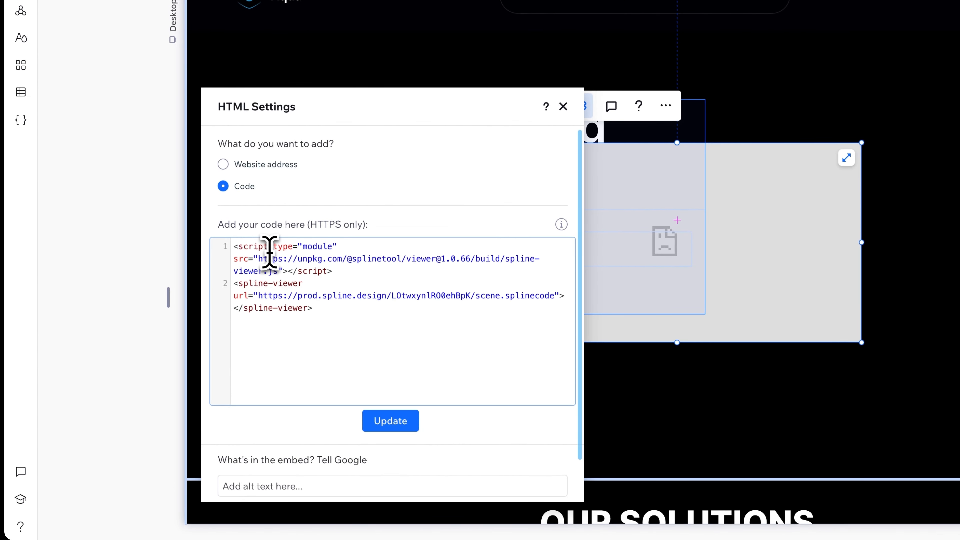
pyautogui.click(389, 421)
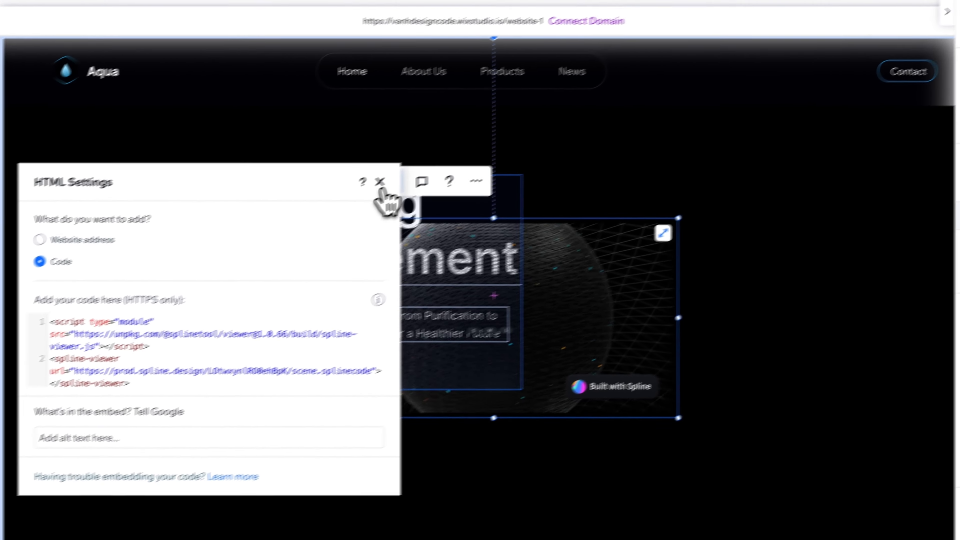
pyautogui.click(563, 106)
# - Try stretching the planet iFrame across the hero, undo it, and resize and place the iFrame beside the headline instead
pyautogui.moveTo(660, 328); pyautogui.dragTo(681, 321)
pyautogui.click(783, 230)
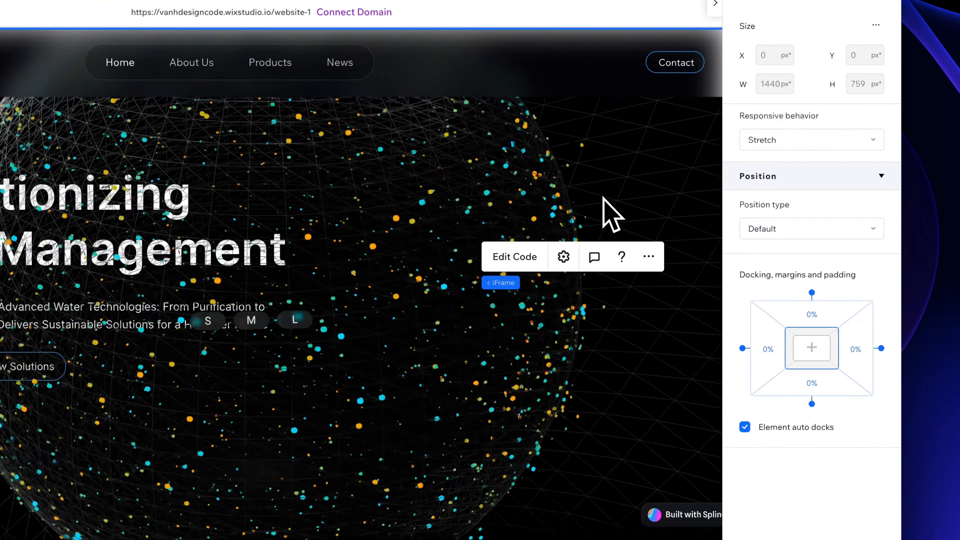
pyautogui.press('super+z')
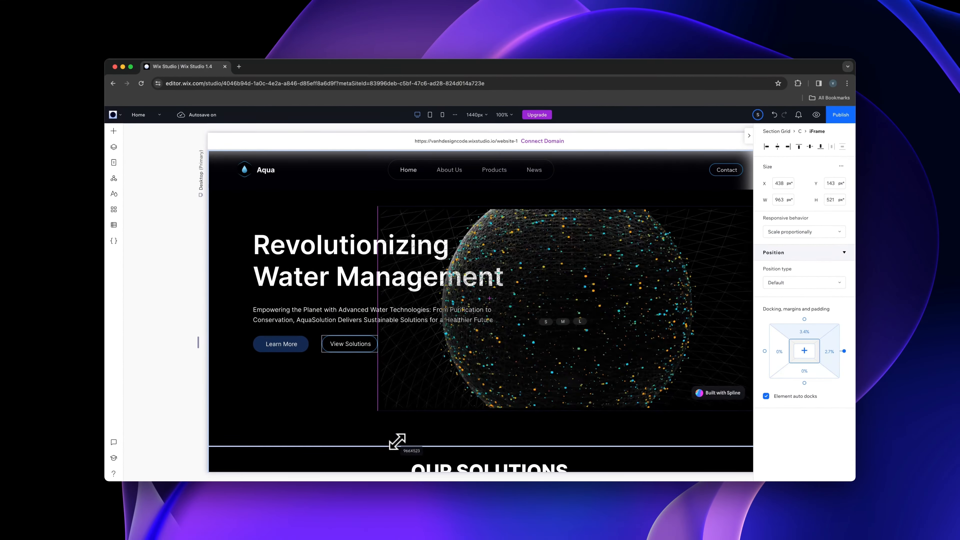
pyautogui.moveTo(397, 442); pyautogui.dragTo(314, 463)
pyautogui.moveTo(307, 207); pyautogui.dragTo(392, 171)
# - Select the planet iFrame in the Hero's TopCell and move it backward behind the headline content
pyautogui.click(161, 347)
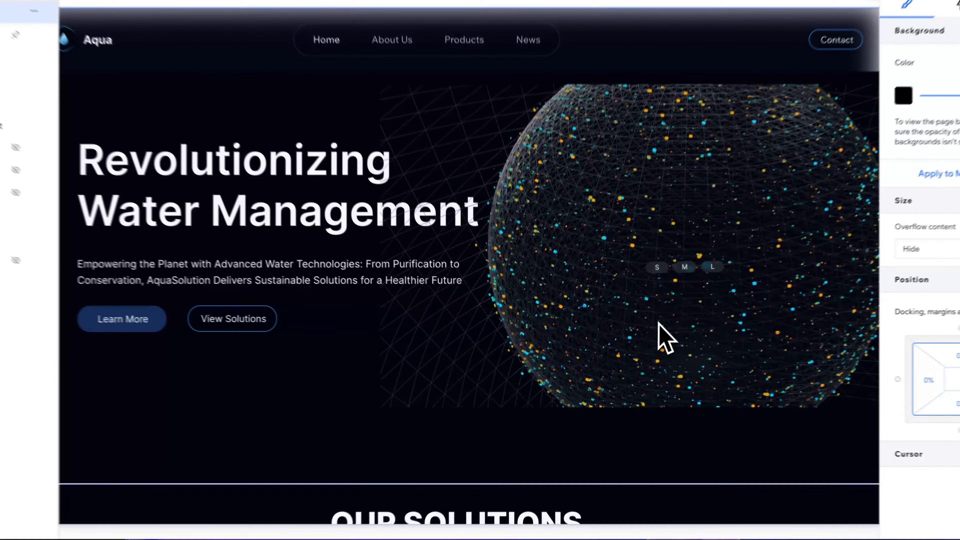
pyautogui.click(619, 349)
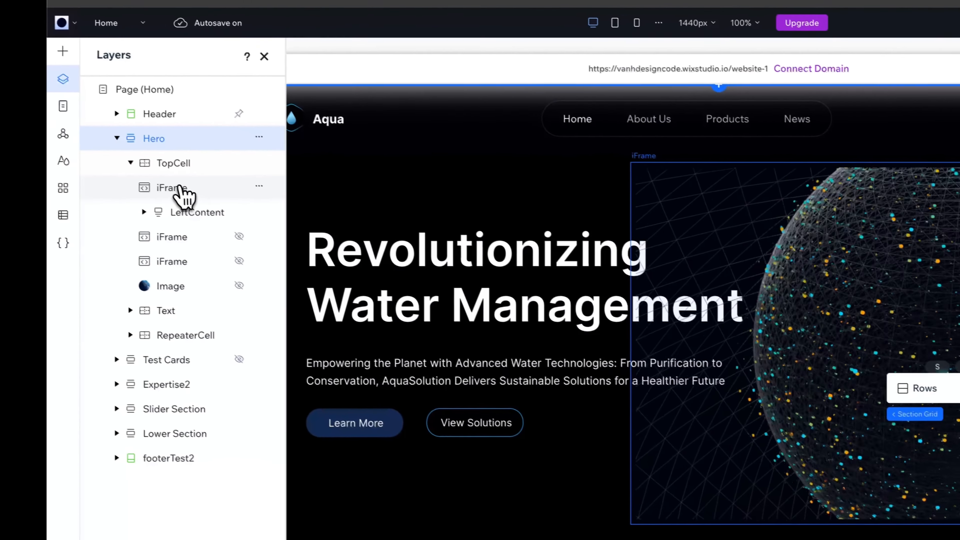
pyautogui.click(62, 146)
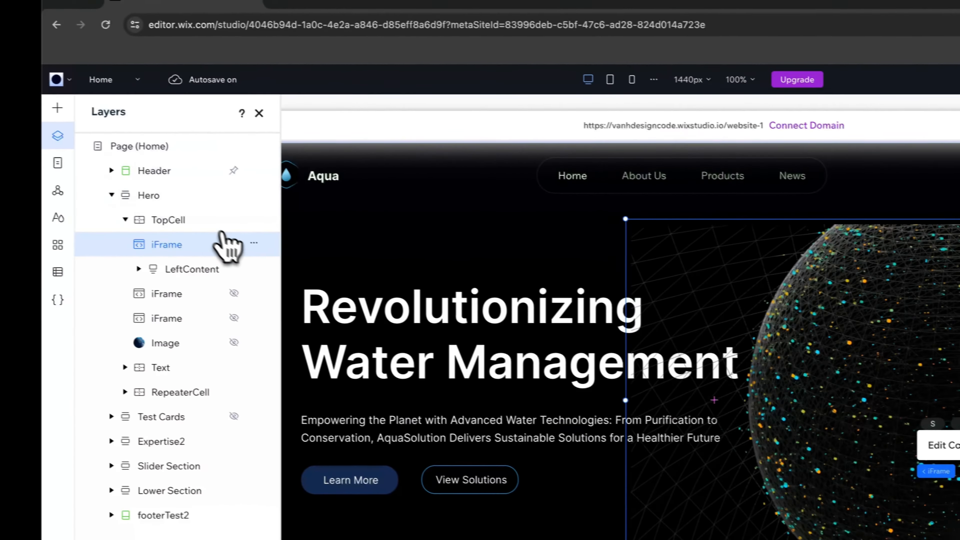
pyautogui.rightClick(90, 227)
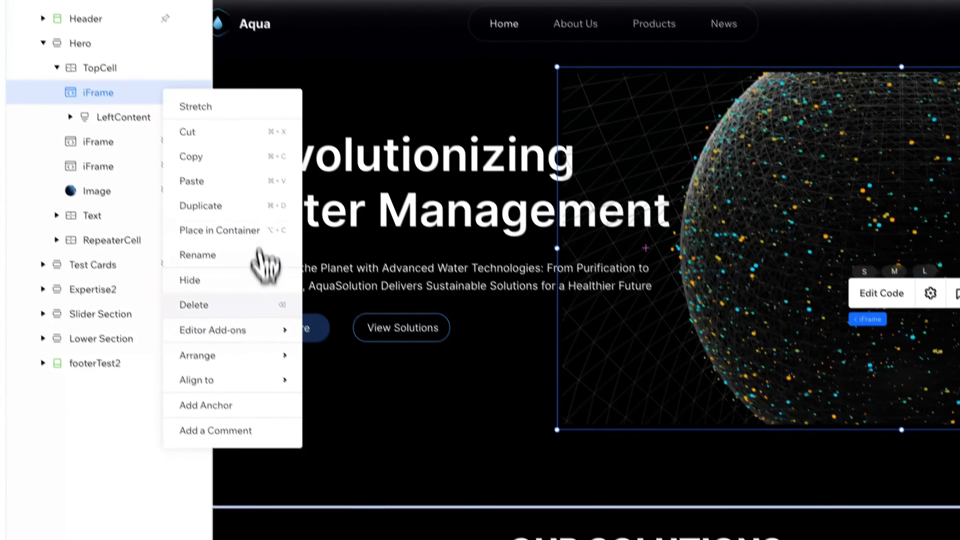
pyautogui.moveTo(260, 355)
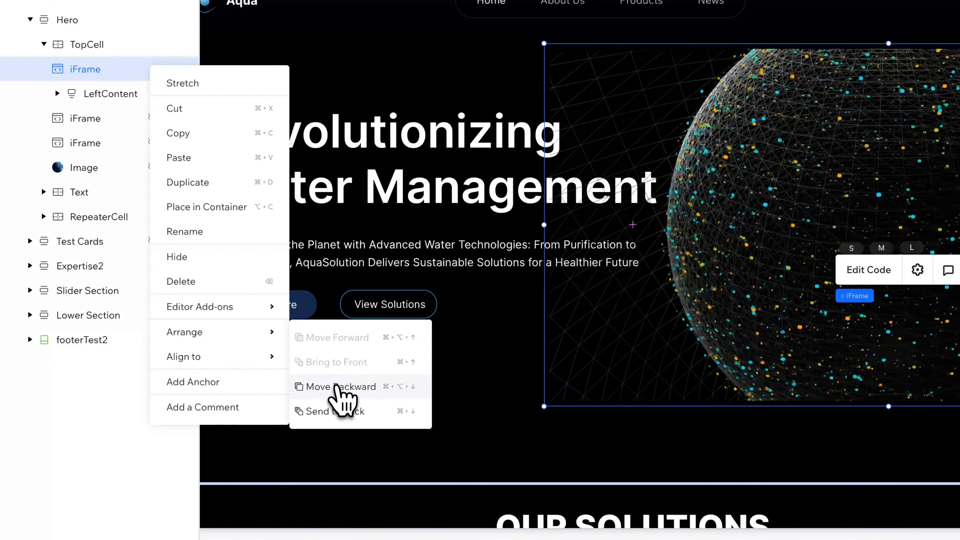
pyautogui.click(336, 386)
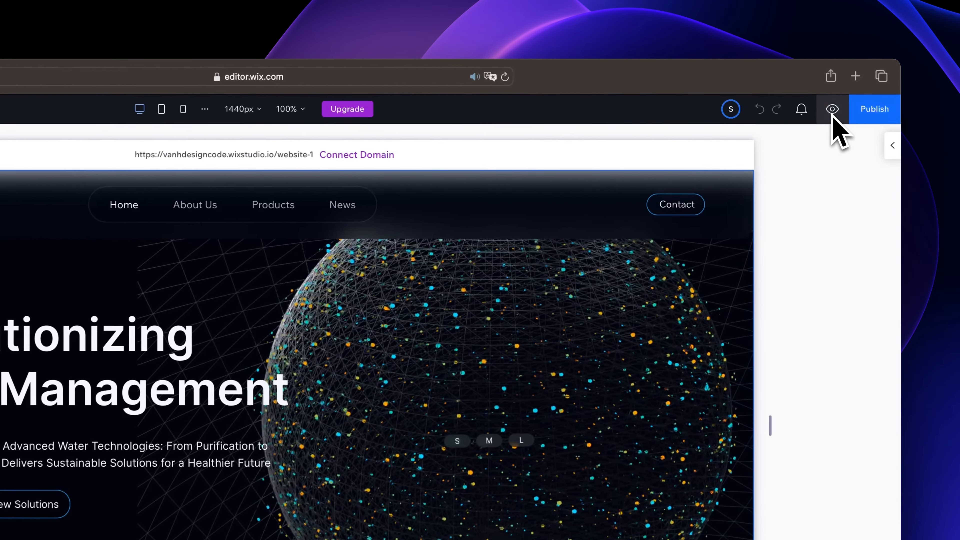
# - Preview the site and examine the Aqua home page's animations from the hero to the Requirement Analysis cards
pyautogui.click(816, 87)
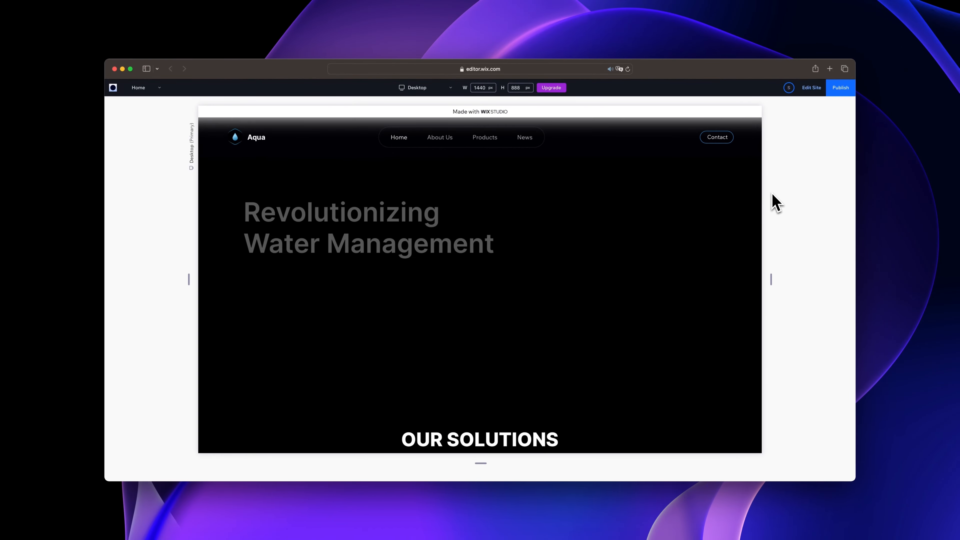
pyautogui.click(629, 274)
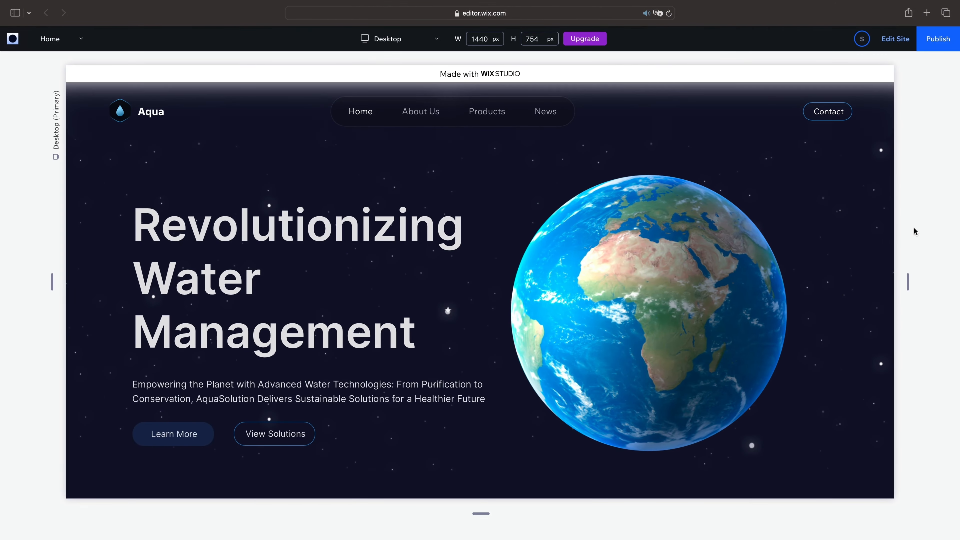
pyautogui.scroll(-5, 913, 226)
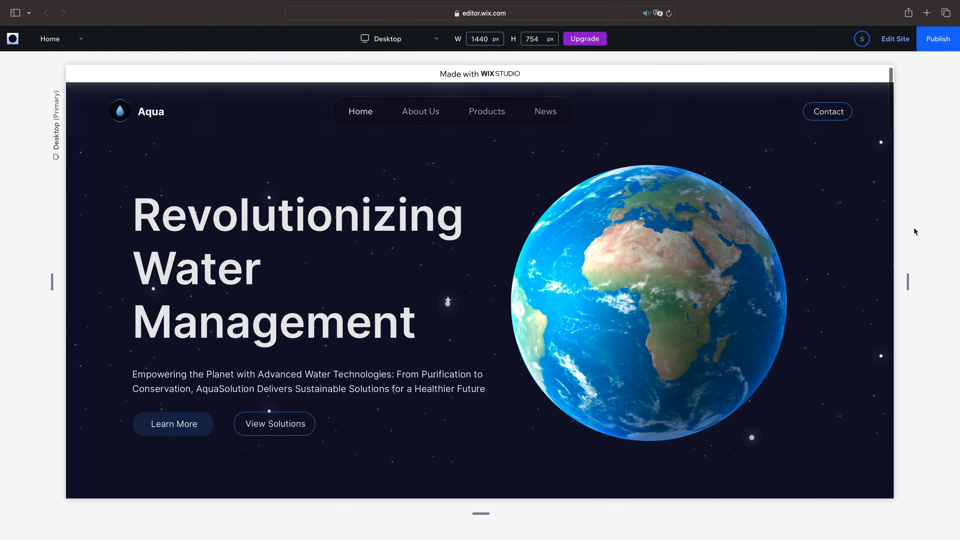
pyautogui.scroll(-10, 913, 226)
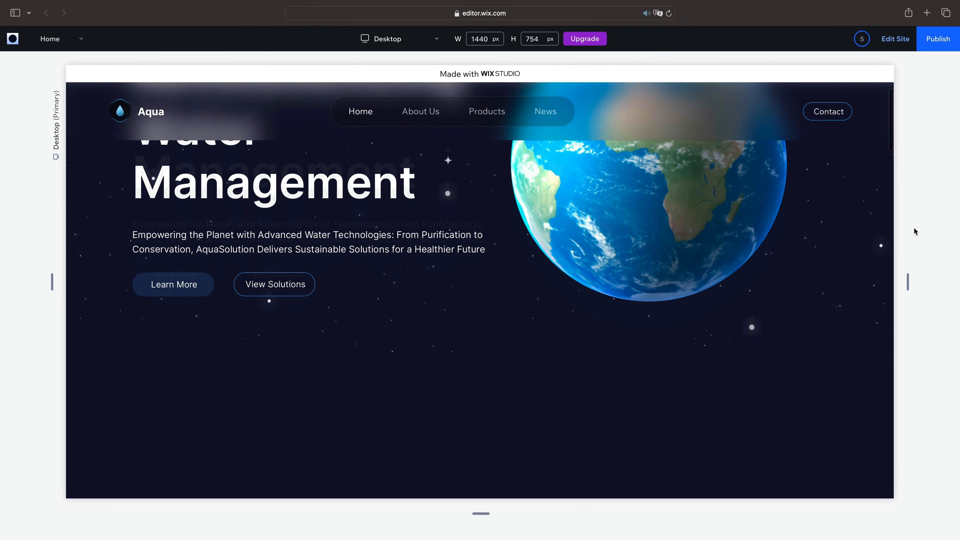
pyautogui.scroll(-10, 914, 228)
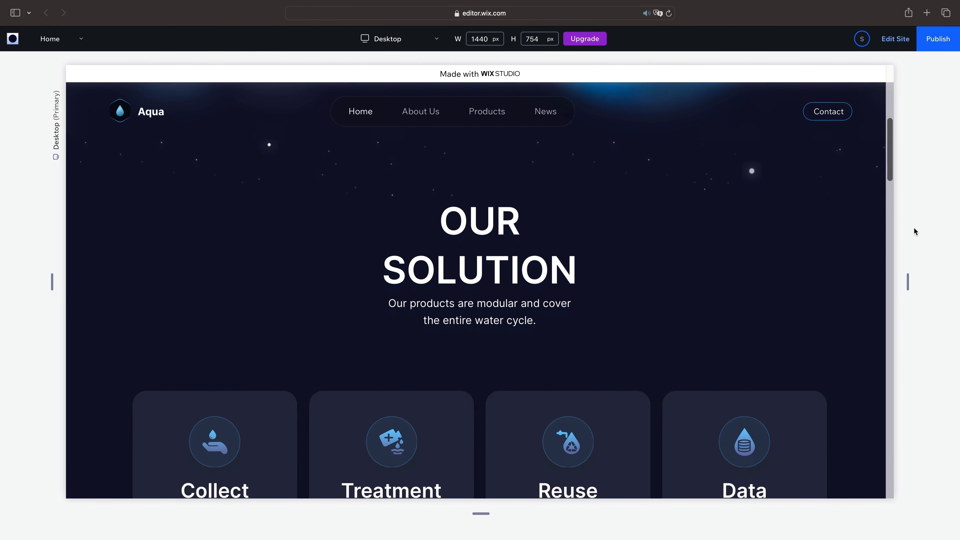
pyautogui.scroll(-10, 914, 227)
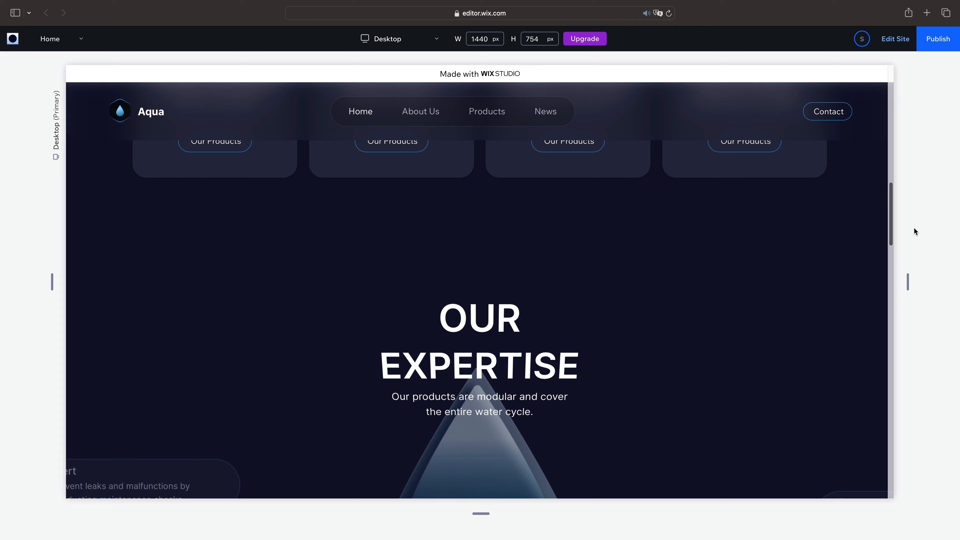
pyautogui.scroll(-10, 913, 228)
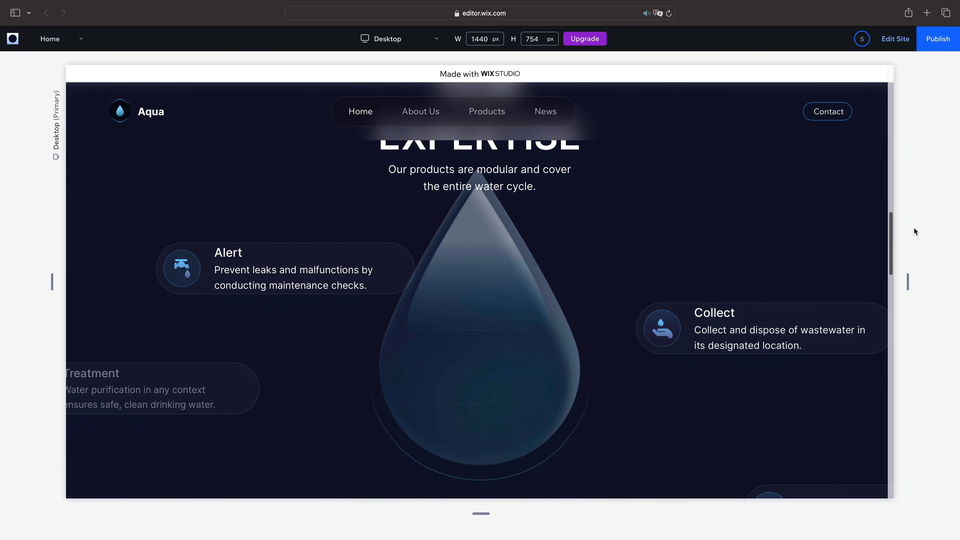
pyautogui.scroll(-10, 914, 228)
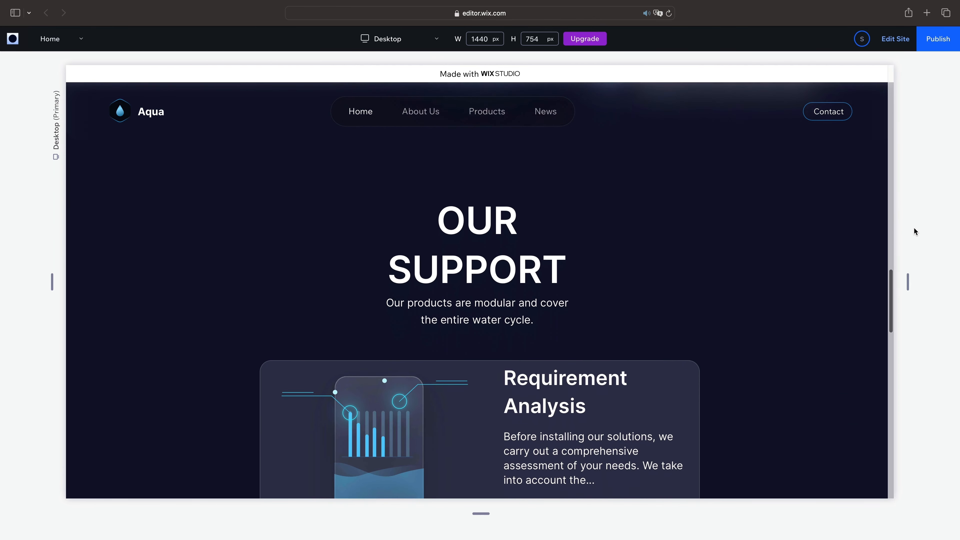
pyautogui.scroll(-10, 914, 228)
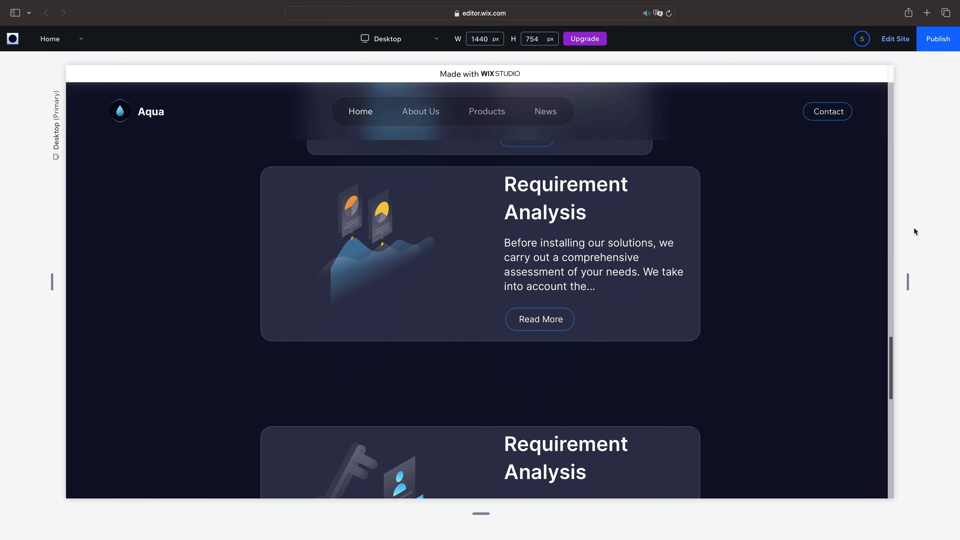
pyautogui.scroll(-8, 914, 228)
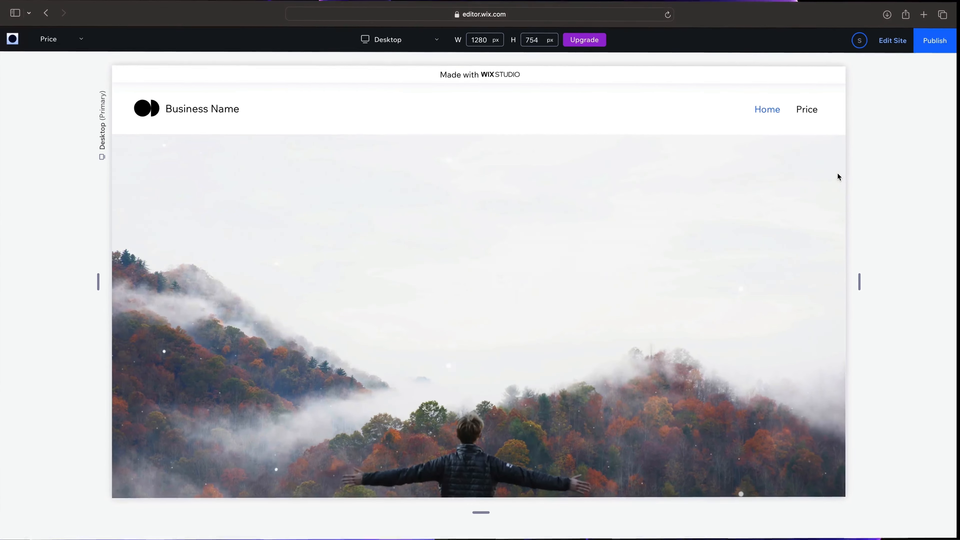
# - Examine the parallax background effect in the preview of the Price page
pyautogui.scroll(-4, 786, 301)
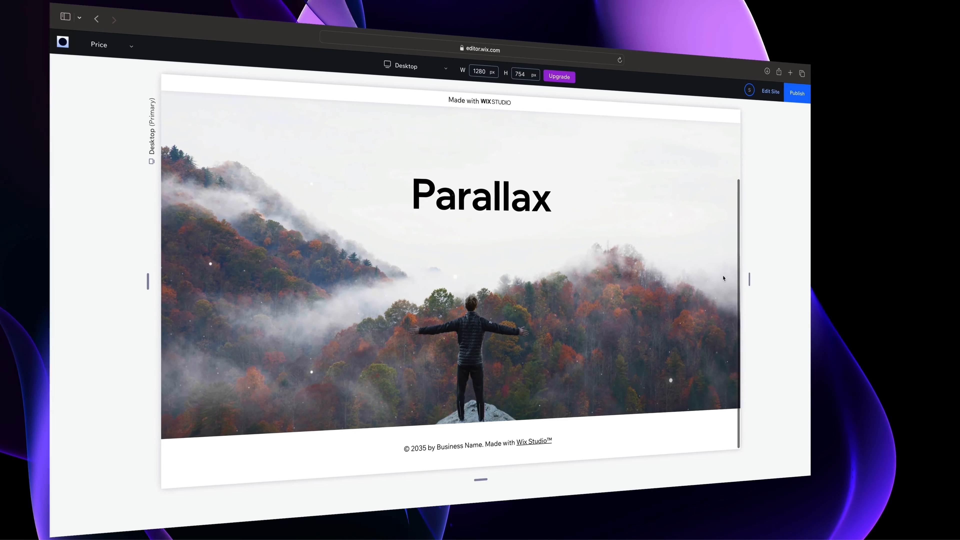
pyautogui.scroll(2, 736, 280)
pyautogui.scroll(3, 694, 278)
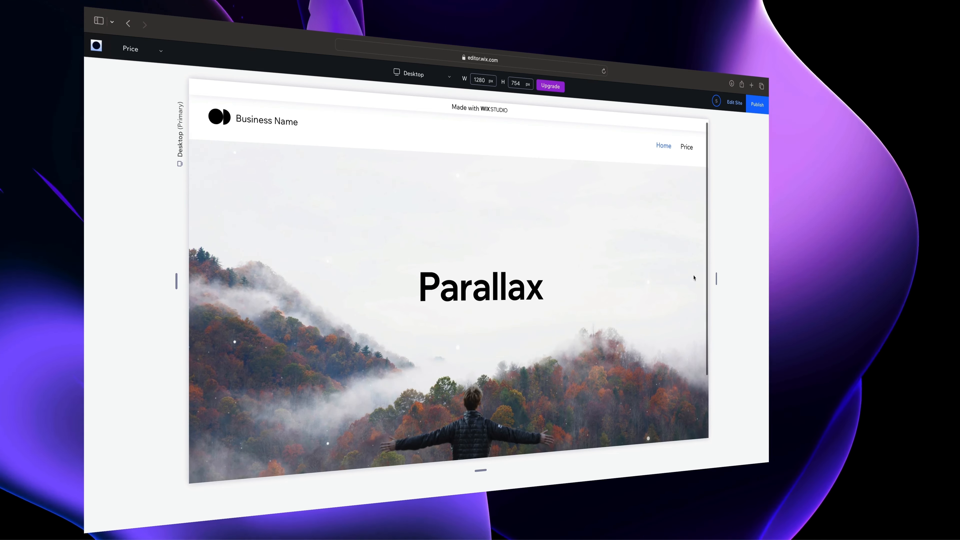
pyautogui.scroll(-4, 693, 278)
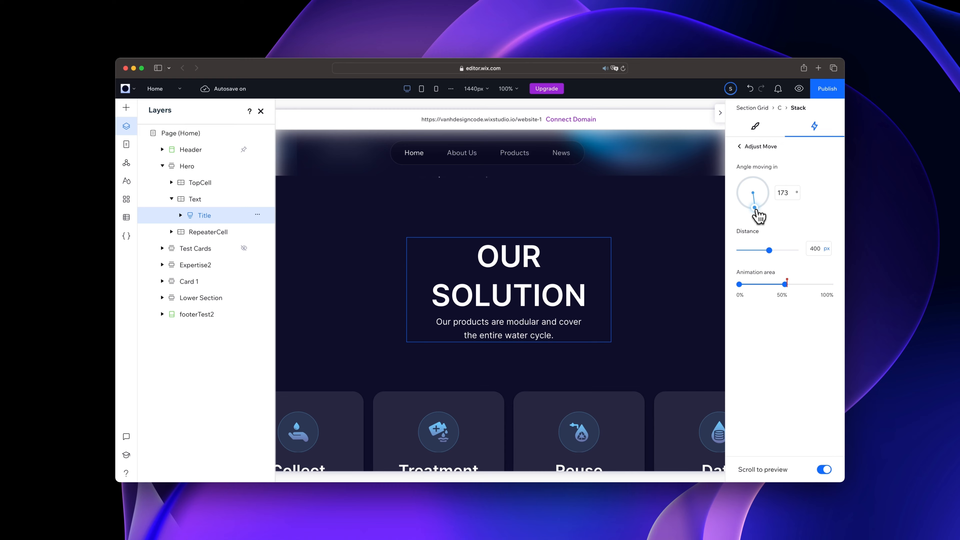
# - Replace the Our Solution Title stack's Move scroll animation with Shape, open its adjustment settings and preview the effect
pyautogui.click(740, 148)
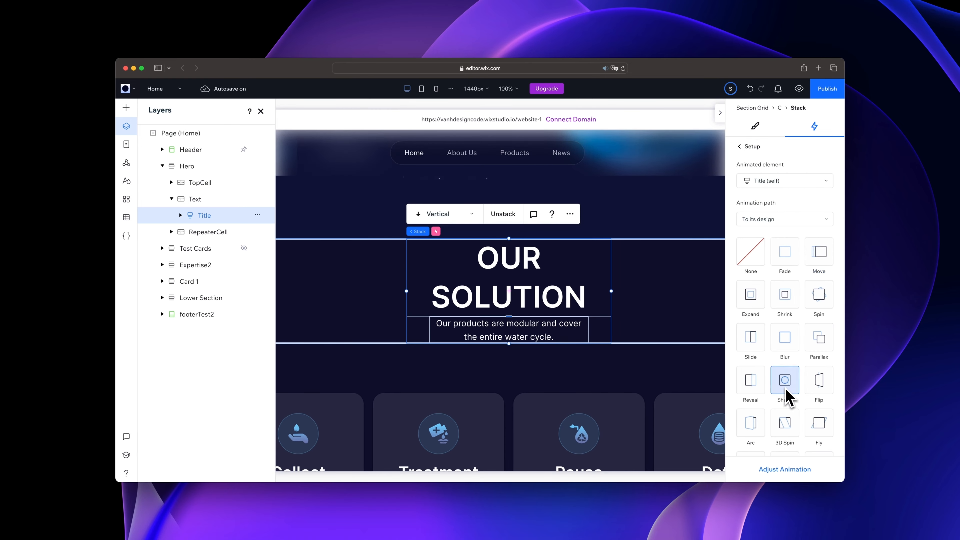
pyautogui.click(785, 470)
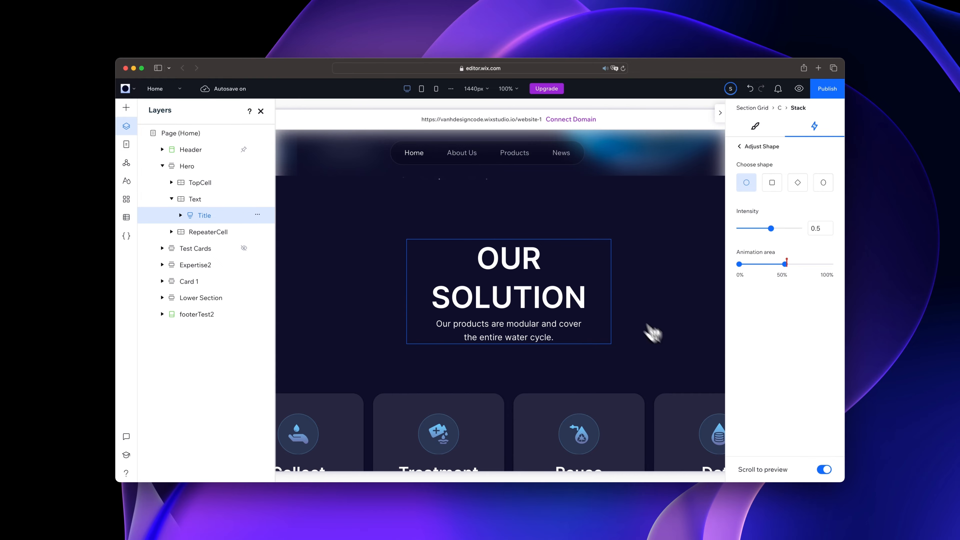
pyautogui.scroll(-5, 653, 334)
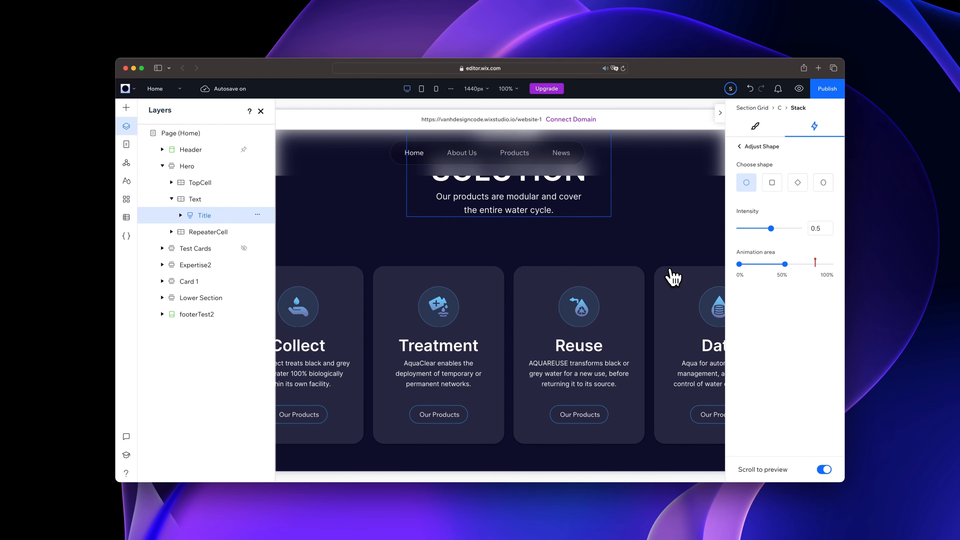
# - Add a Fade scroll animation to the Our Solution title stack, open its adjustment settings and preview the effect
pyautogui.scroll(5, 672, 277)
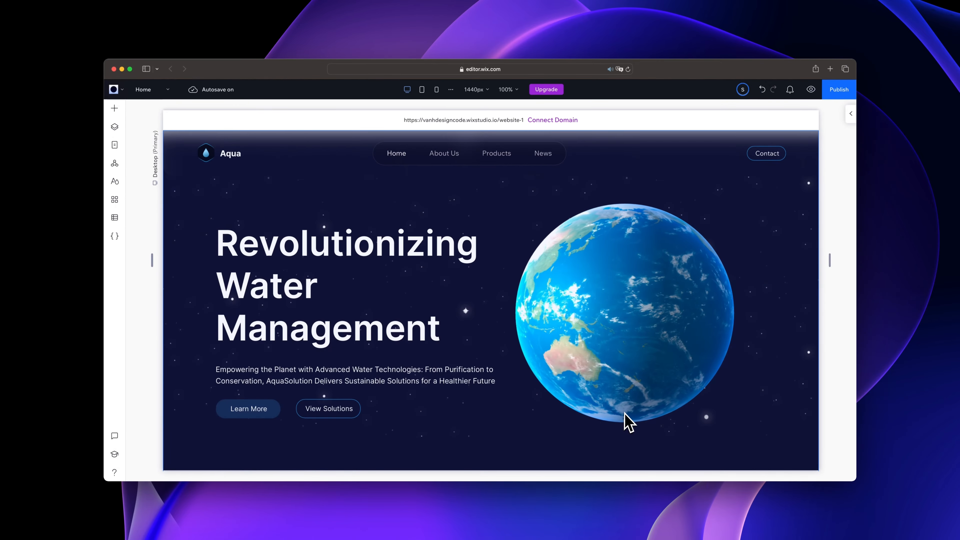
pyautogui.scroll(-4, 628, 421)
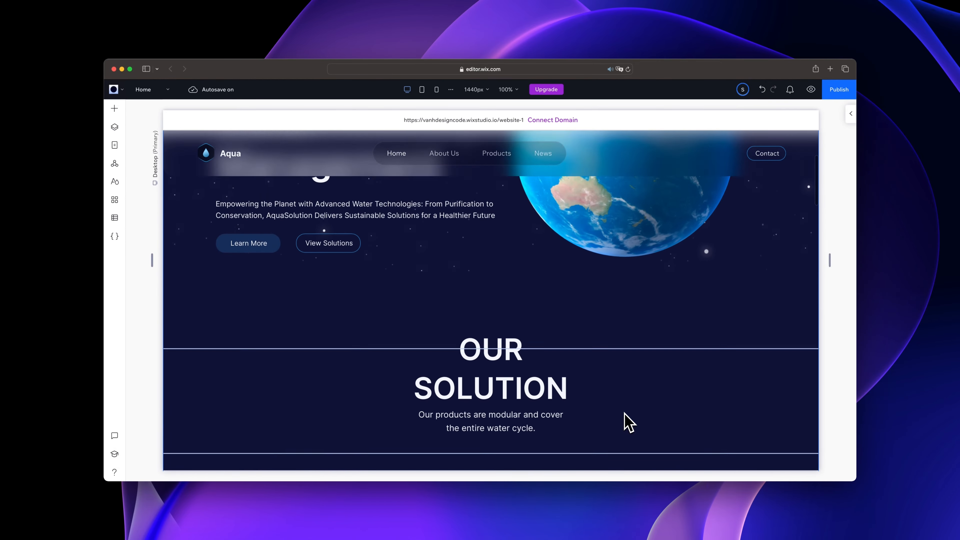
pyautogui.scroll(-1, 529, 390)
pyautogui.click(497, 352)
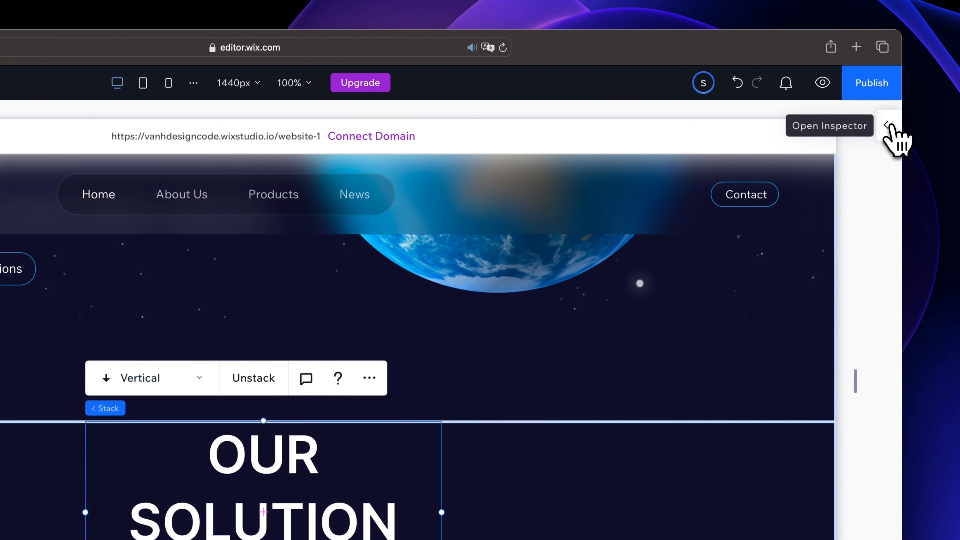
pyautogui.click(896, 138)
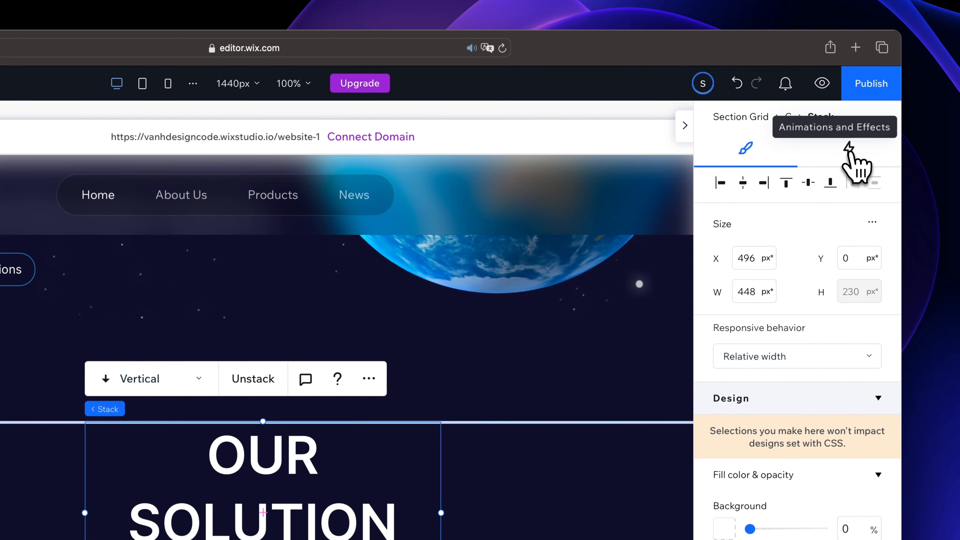
pyautogui.click(848, 148)
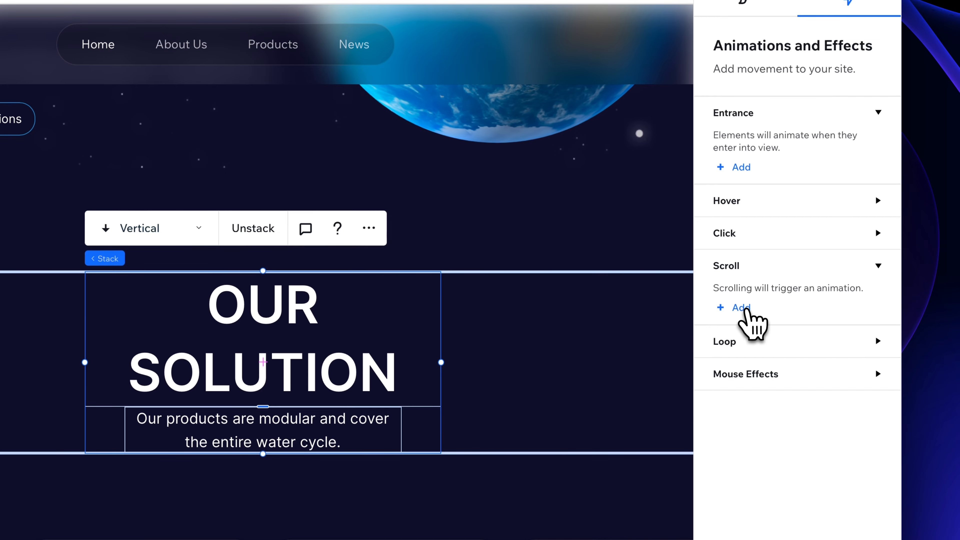
pyautogui.click(740, 308)
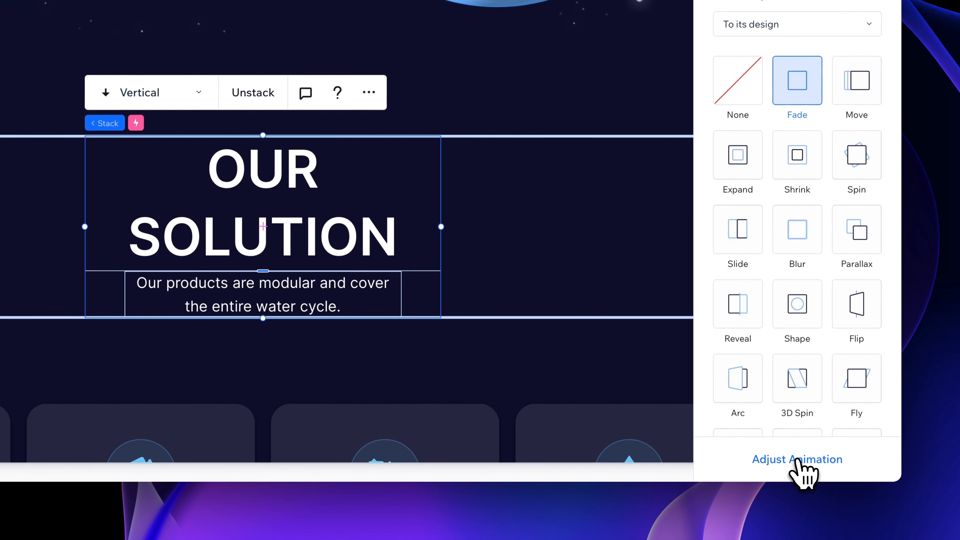
pyautogui.click(799, 534)
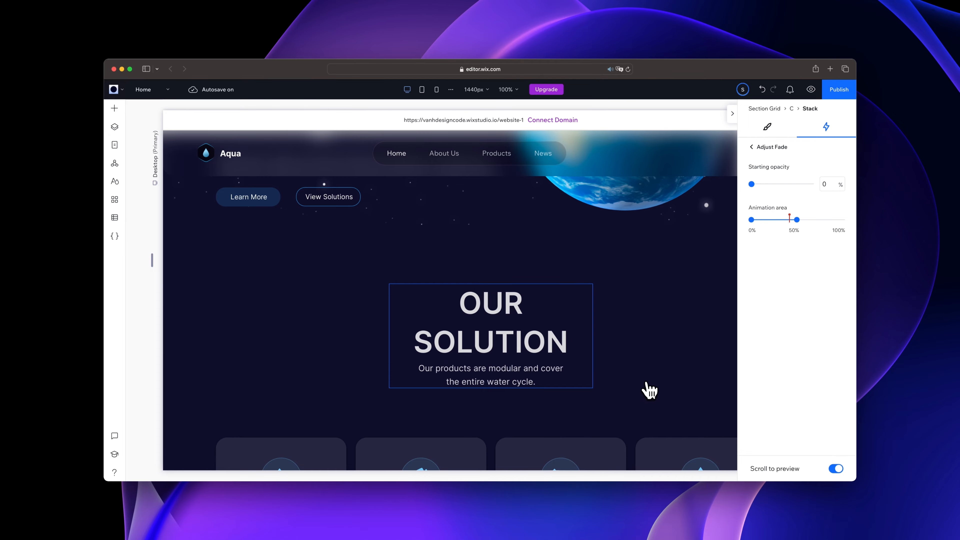
pyautogui.scroll(-7, 649, 389)
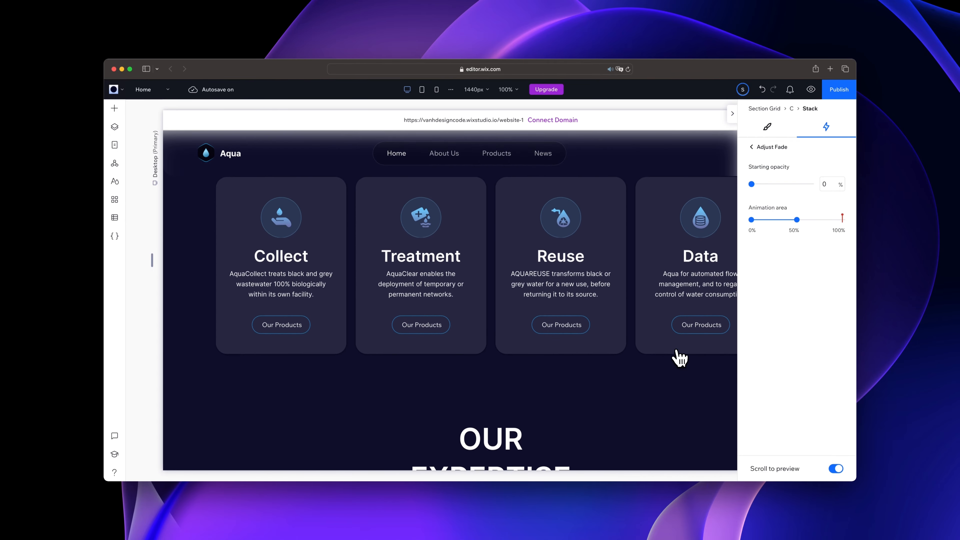
pyautogui.scroll(14, 680, 357)
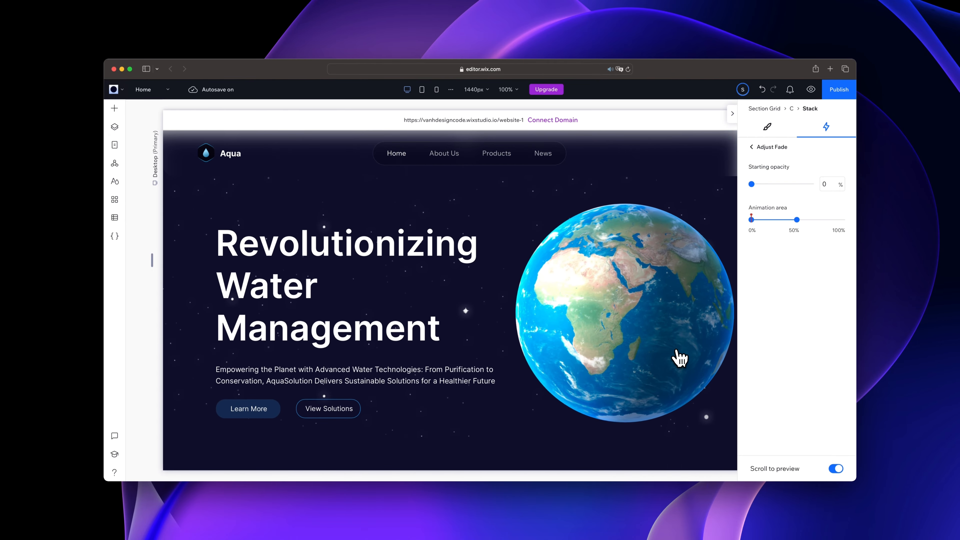
pyautogui.scroll(-6, 680, 357)
pyautogui.scroll(4, 680, 357)
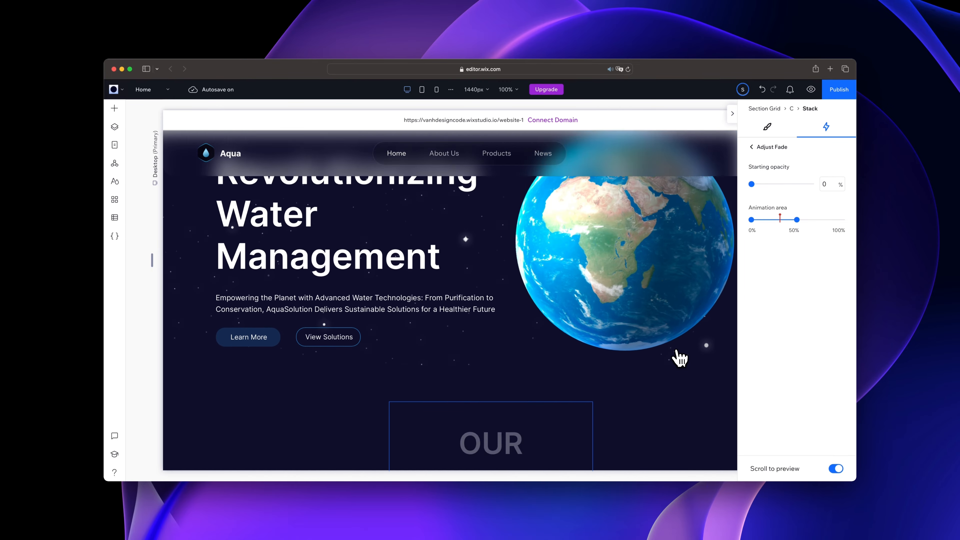
pyautogui.scroll(-4, 678, 356)
# - Replace the title stack's Fade animation with Arc, set its direction to Horizontal and preview the effect
pyautogui.click(751, 147)
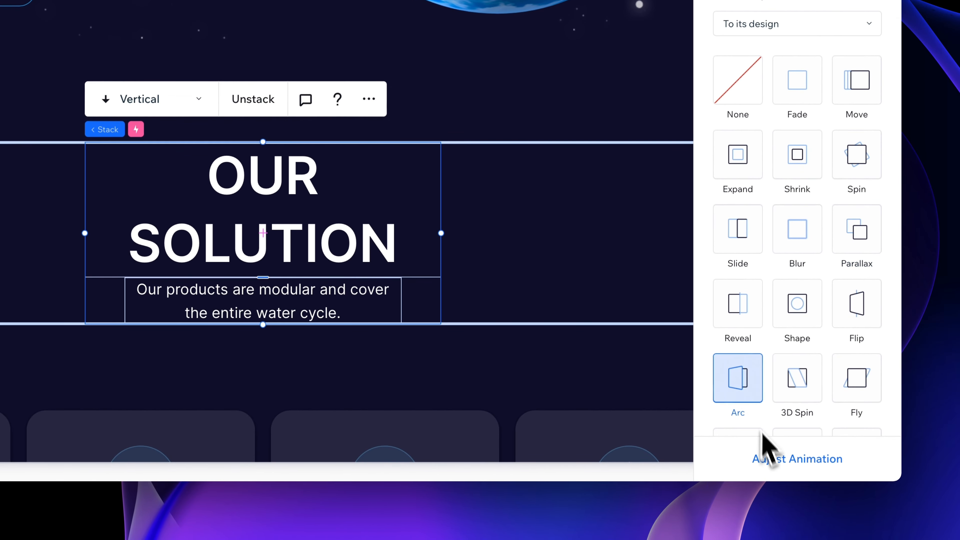
pyautogui.click(776, 458)
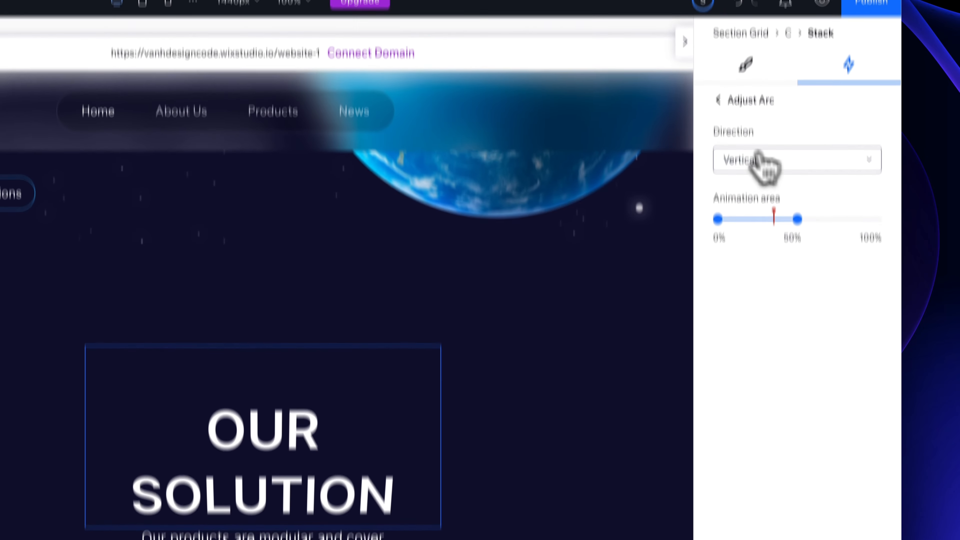
pyautogui.click(760, 164)
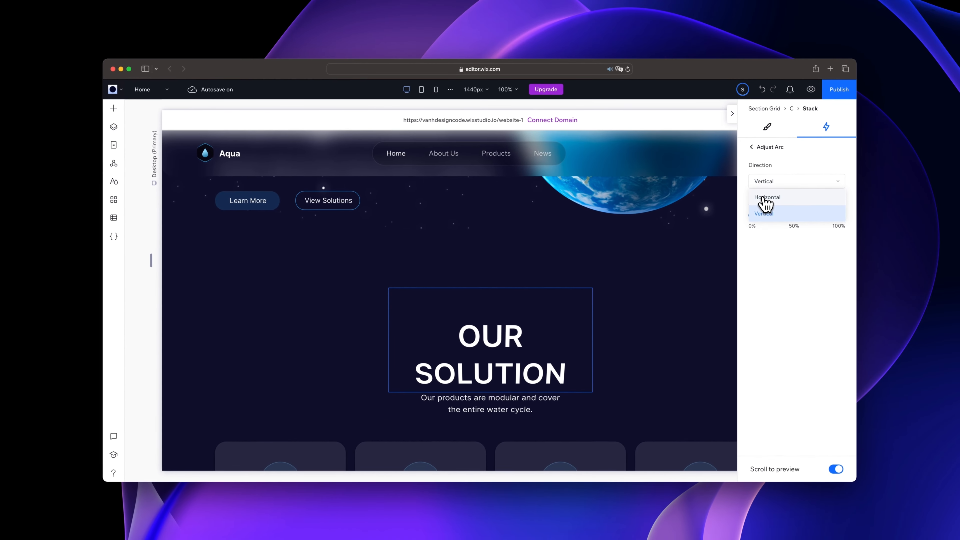
pyautogui.click(739, 263)
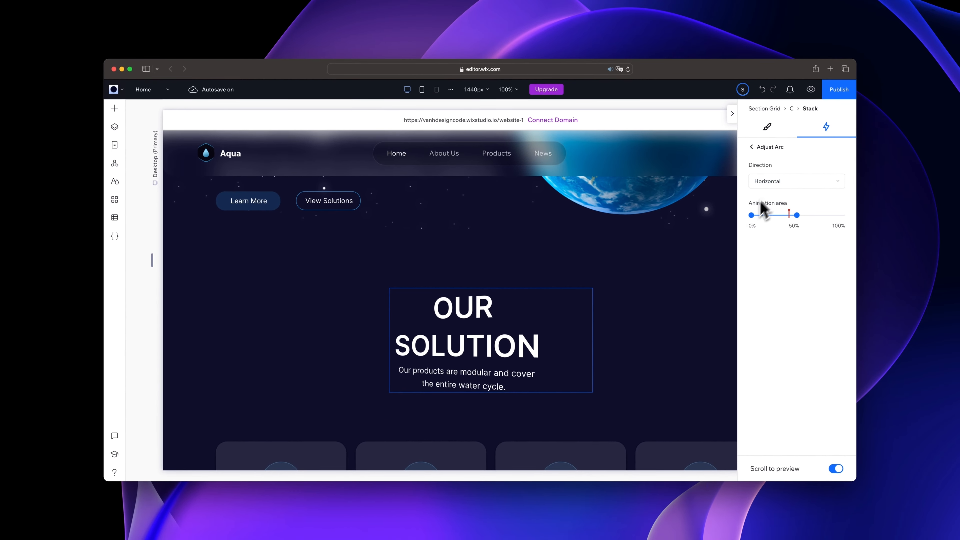
pyautogui.scroll(5, 691, 285)
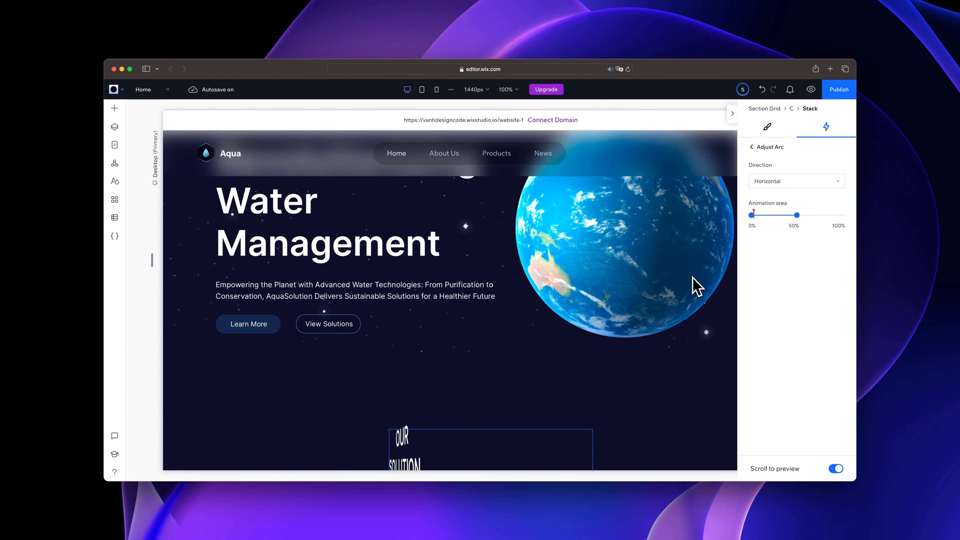
pyautogui.scroll(-6, 692, 278)
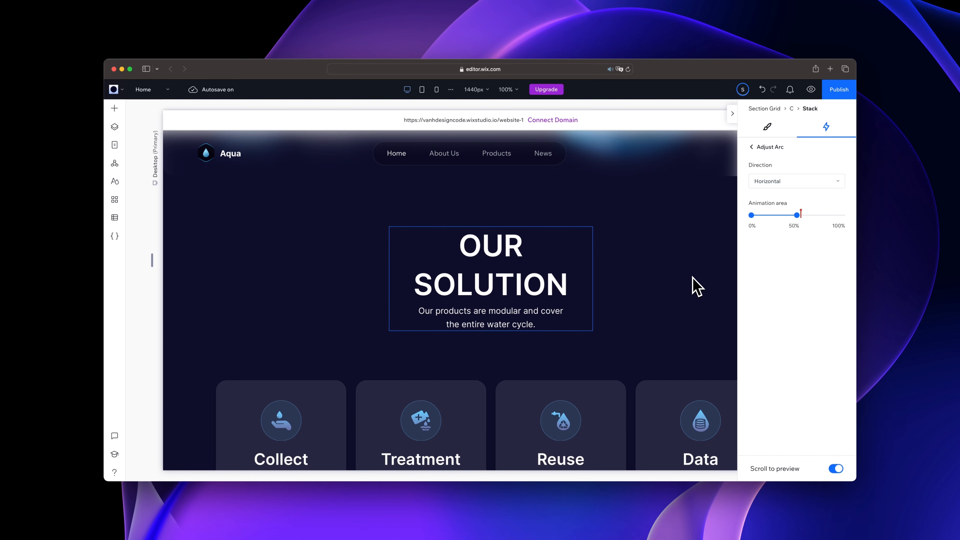
# - Preview the site and examine the Our Solution title's Arc animation between the hero and the solution cards
pyautogui.click(810, 91)
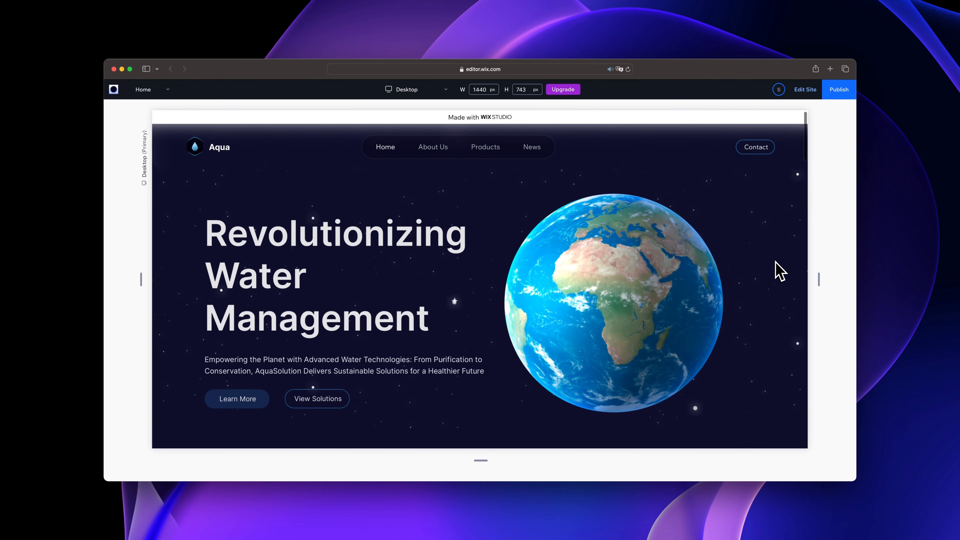
pyautogui.scroll(-6, 779, 271)
pyautogui.scroll(-2, 775, 261)
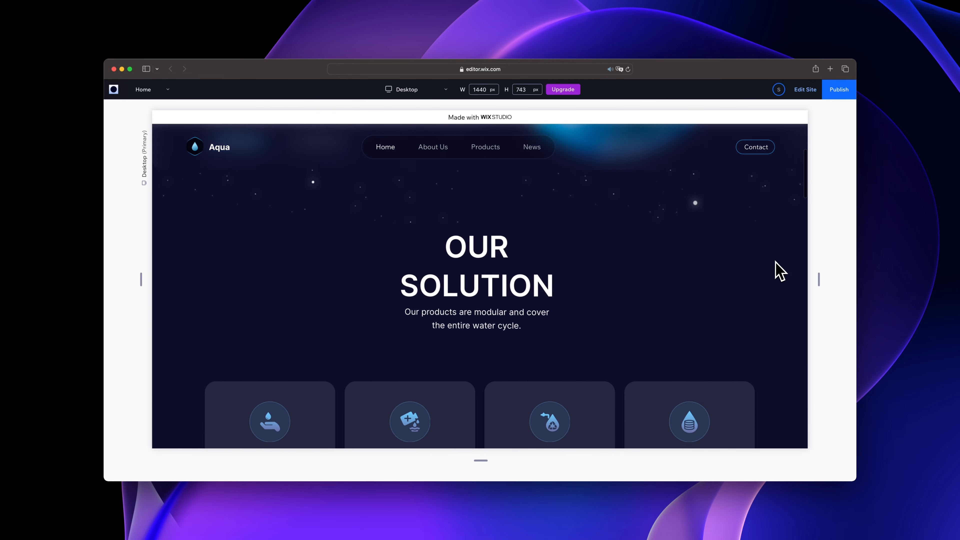
pyautogui.scroll(8, 779, 271)
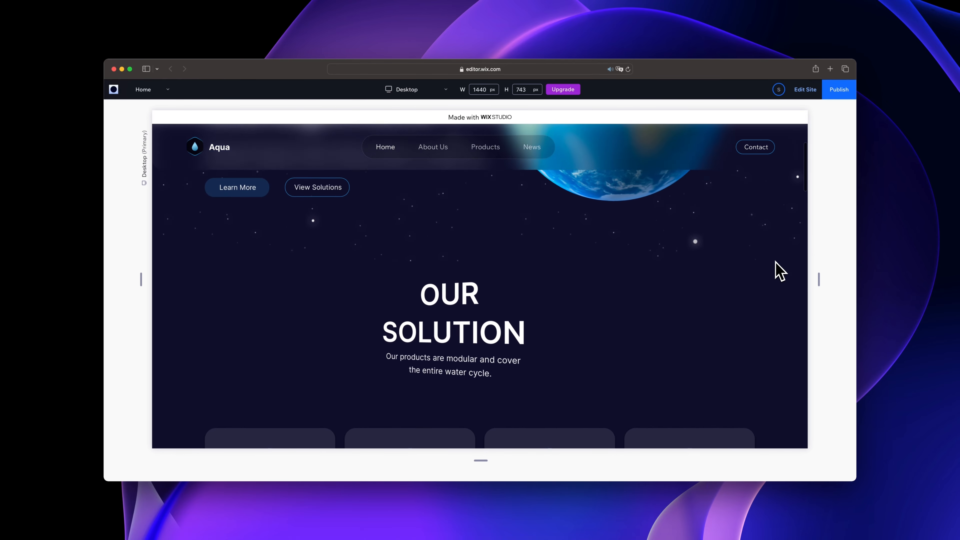
pyautogui.scroll(-5, 779, 271)
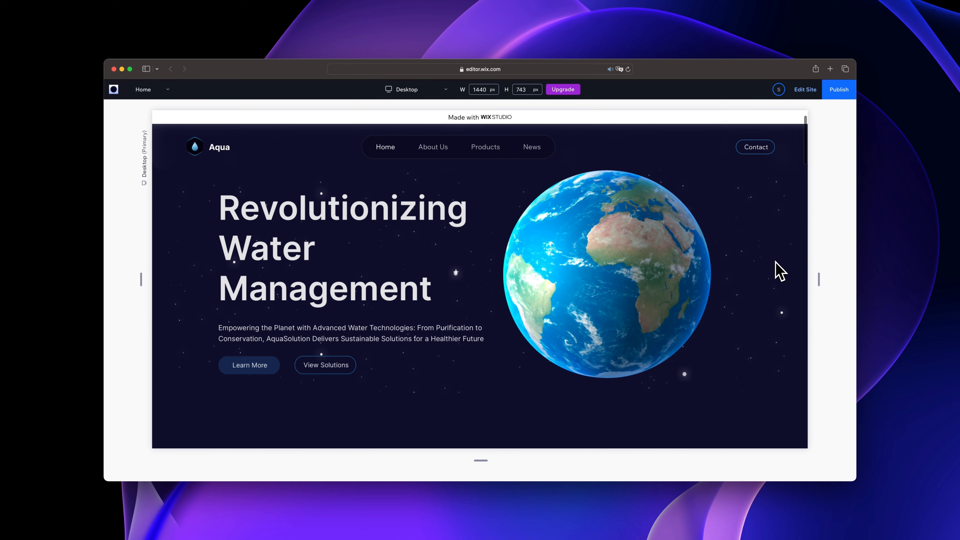
pyautogui.scroll(-2, 780, 272)
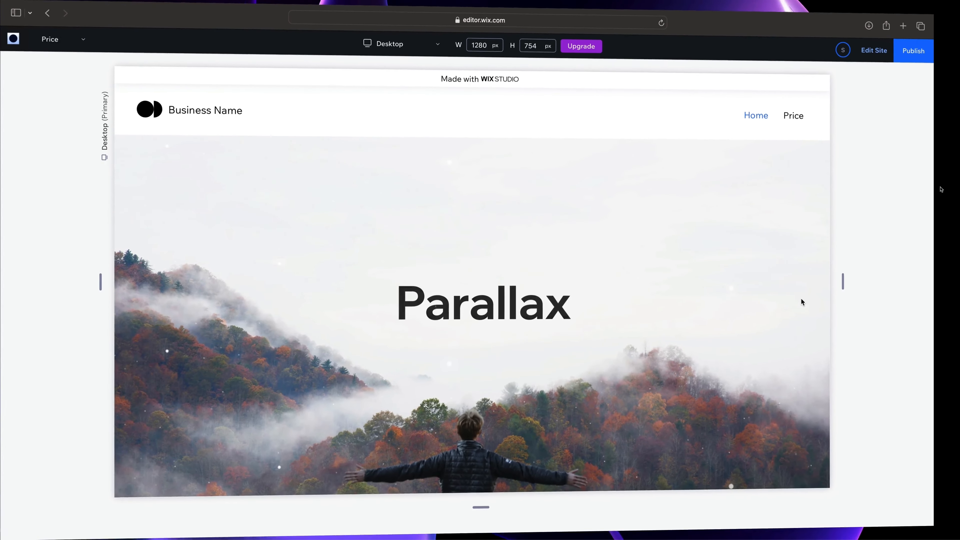
# - Examine how the Parallax title and mountain scenery move relative to each other in the Price page preview
pyautogui.scroll(-5, 793, 301)
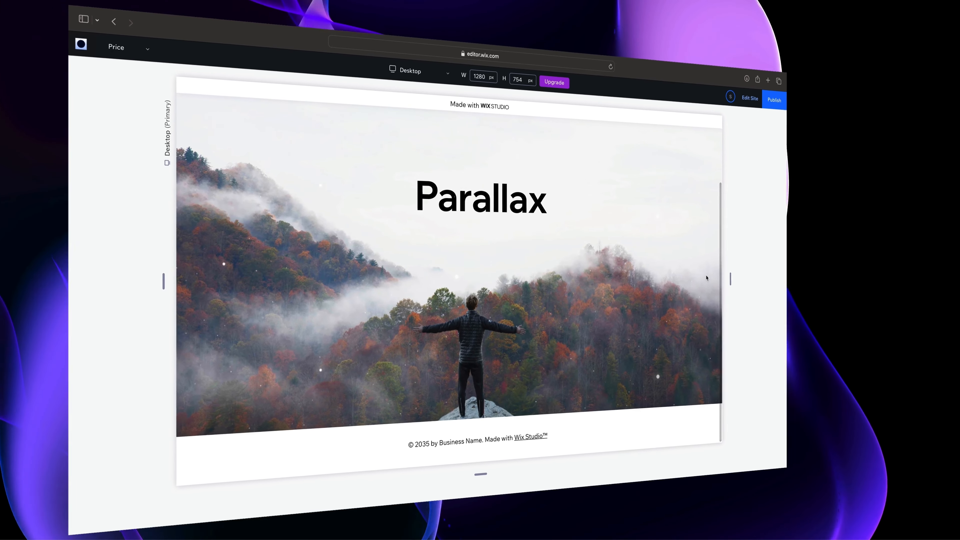
pyautogui.scroll(5, 694, 277)
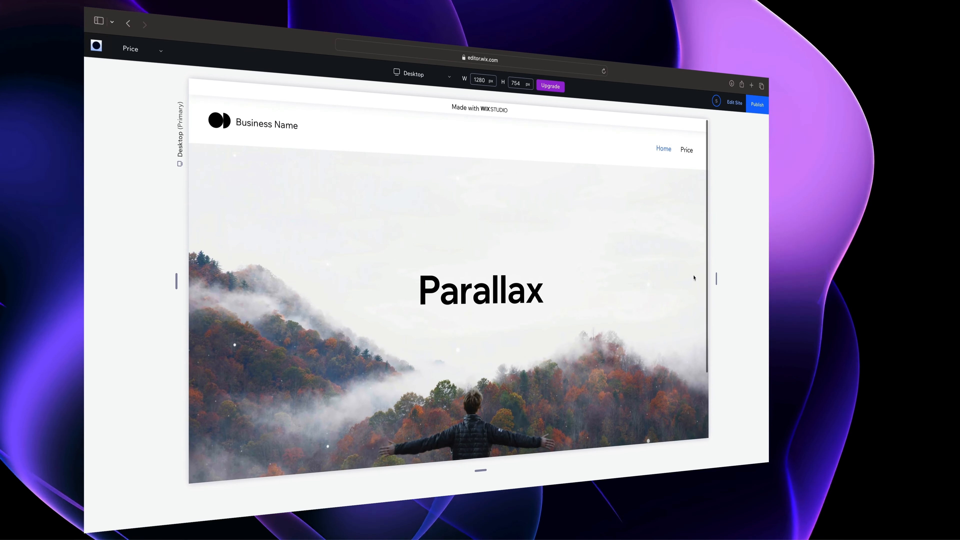
pyautogui.scroll(-3, 693, 277)
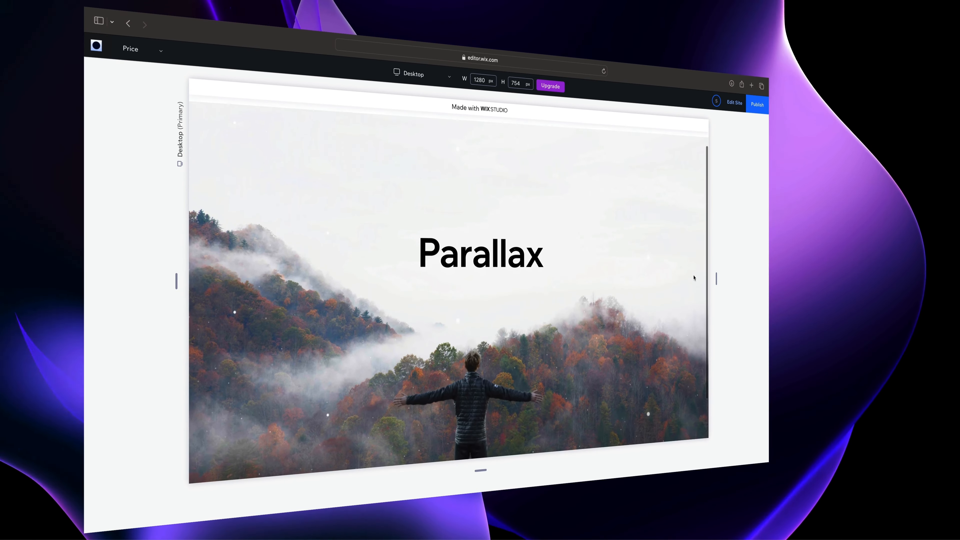
pyautogui.scroll(-3, 694, 277)
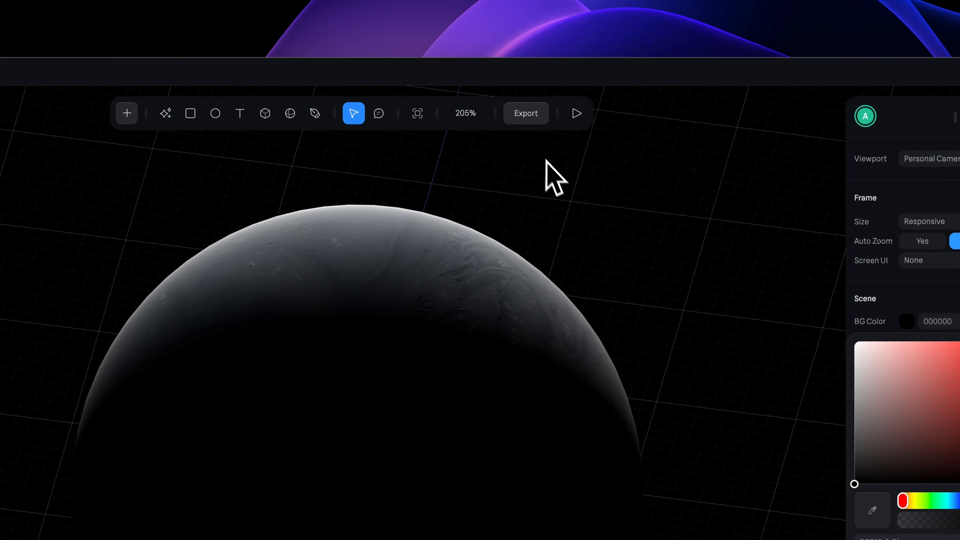
# - Export the planet scene from Spline as a PNG image with its background color hidden
pyautogui.click(526, 113)
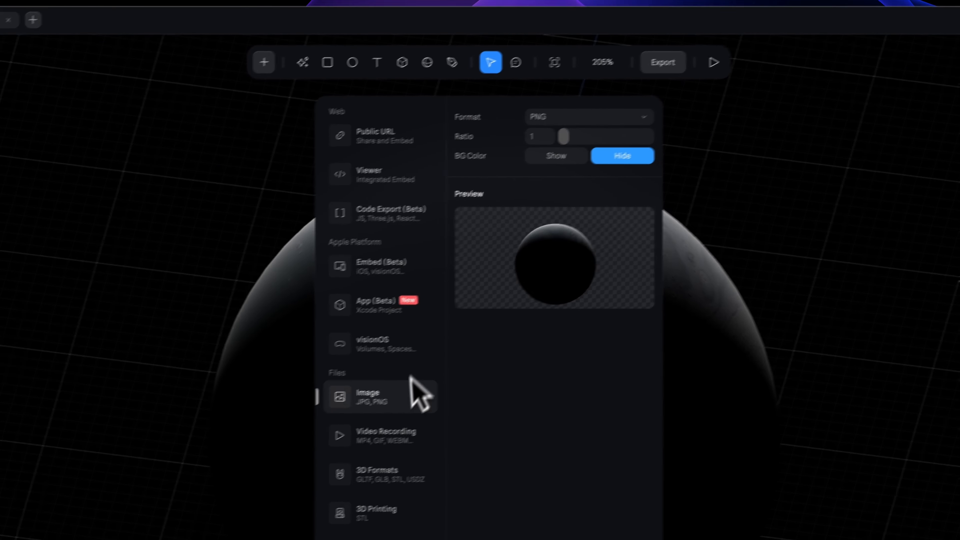
pyautogui.click(425, 174)
pyautogui.click(500, 132)
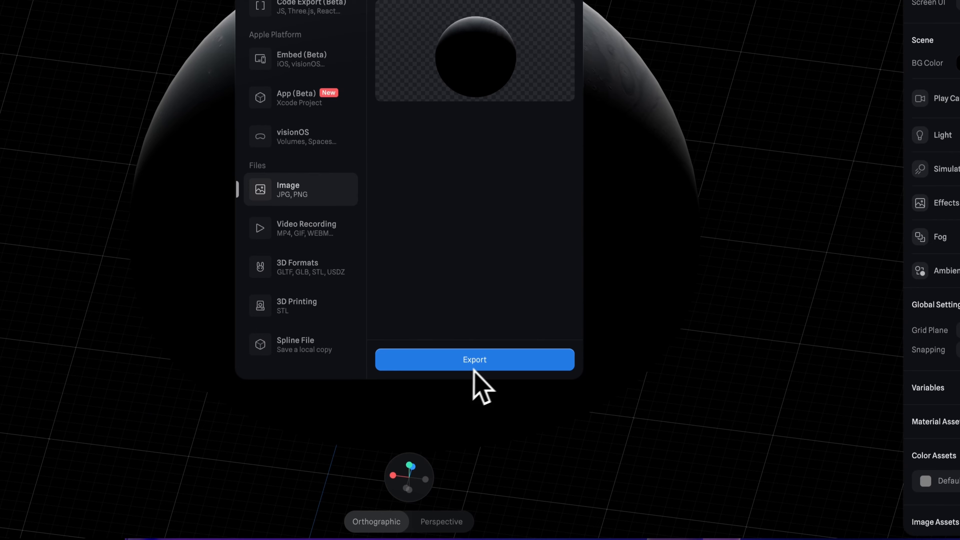
pyautogui.click(477, 357)
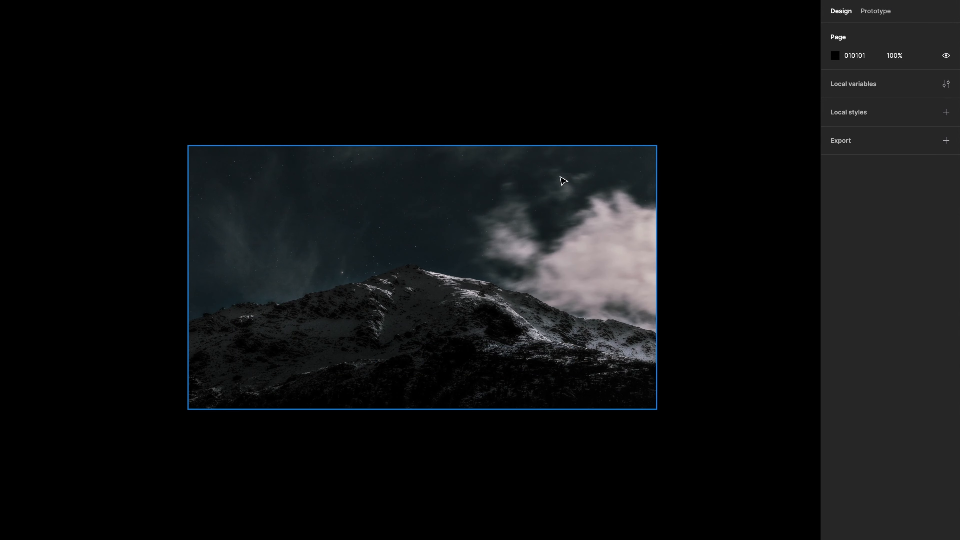
# - Switch to Figma and remove the sky background from the mountain photo with a plugin
pyautogui.rightClick(563, 176)
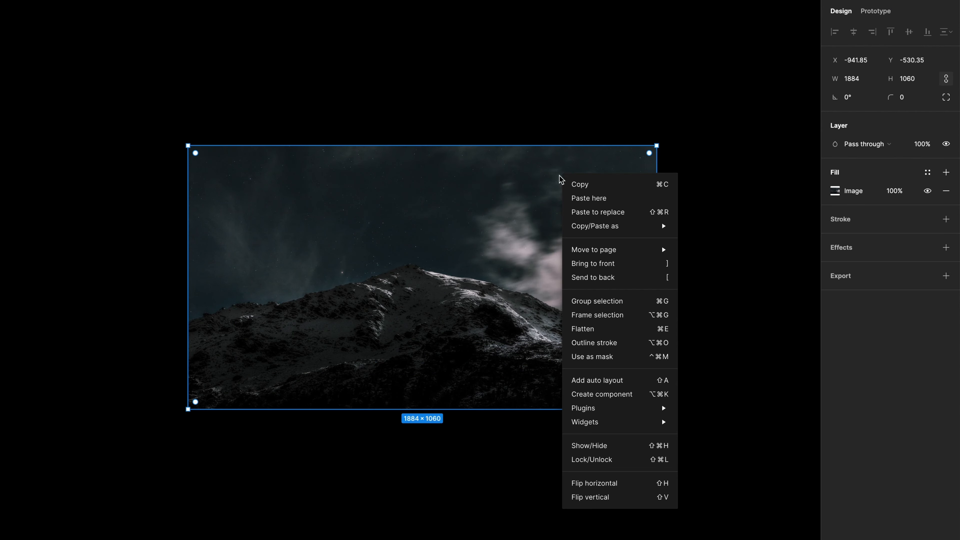
pyautogui.moveTo(654, 408)
pyautogui.moveTo(727, 389)
pyautogui.moveTo(724, 268)
pyautogui.click(816, 271)
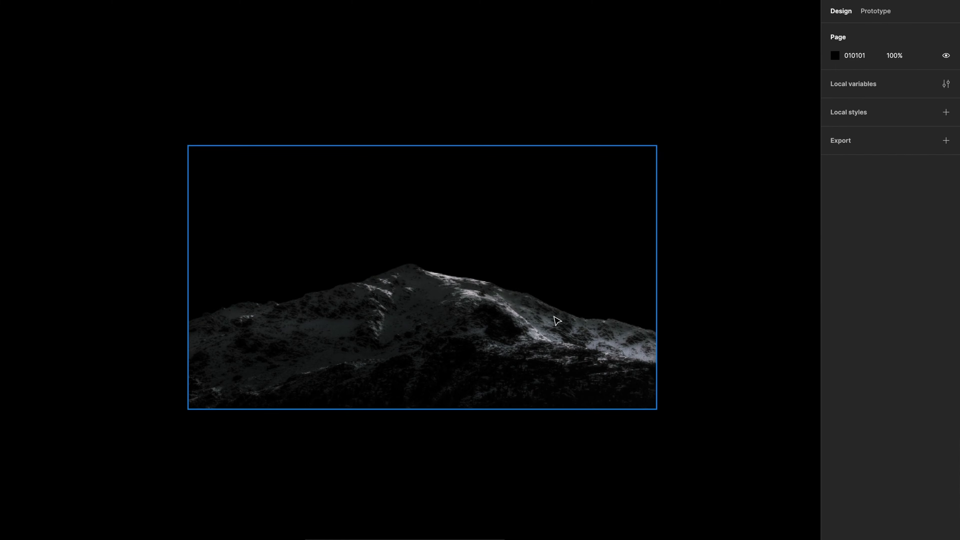
pyautogui.moveTo(557, 321); pyautogui.dragTo(578, 316)
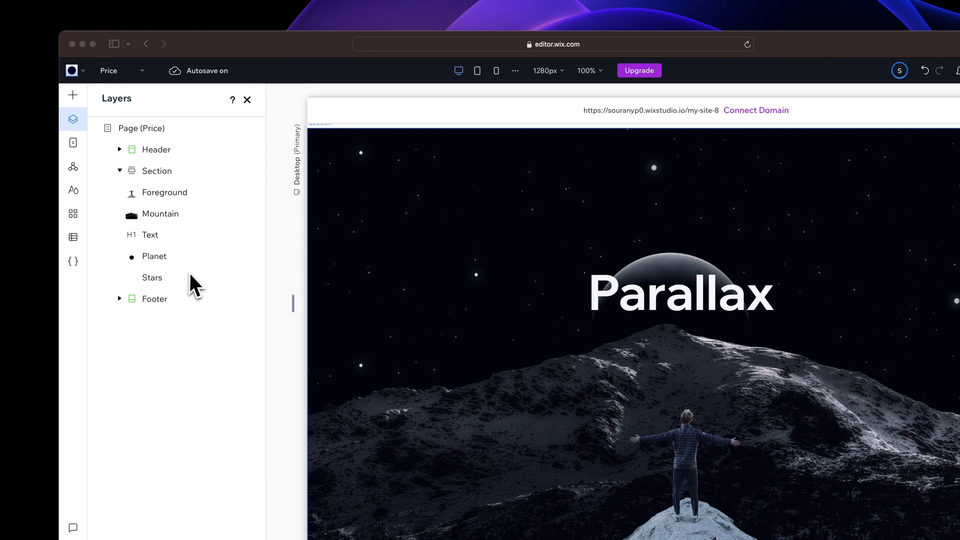
# - Add a Shrink scroll animation to the Foreground image in the Price page's section in Wix Studio
pyautogui.click(184, 194)
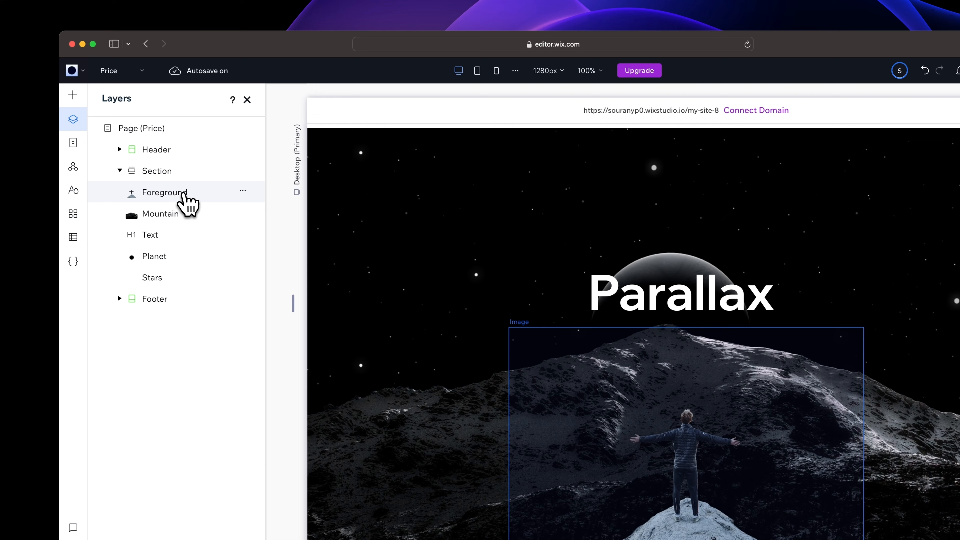
pyautogui.click(184, 194)
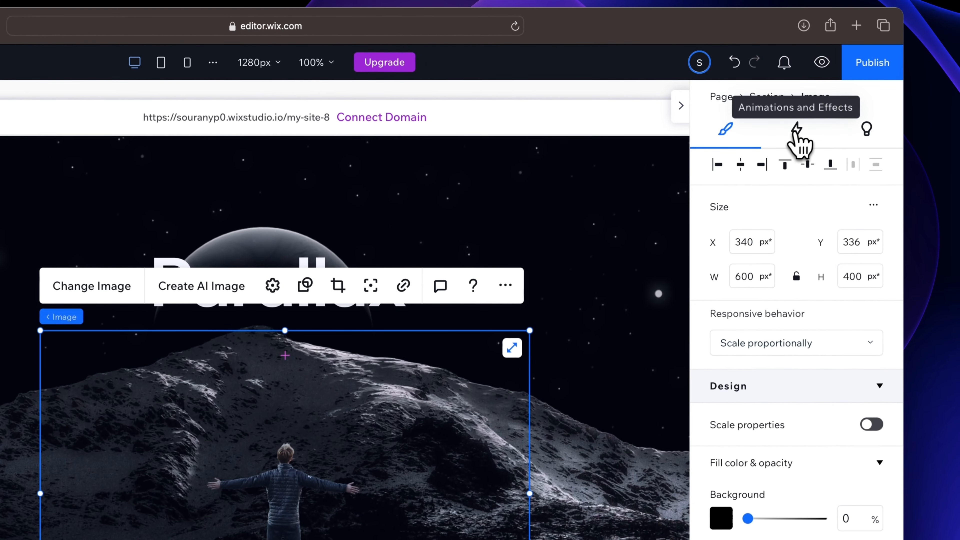
pyautogui.click(797, 132)
pyautogui.click(879, 406)
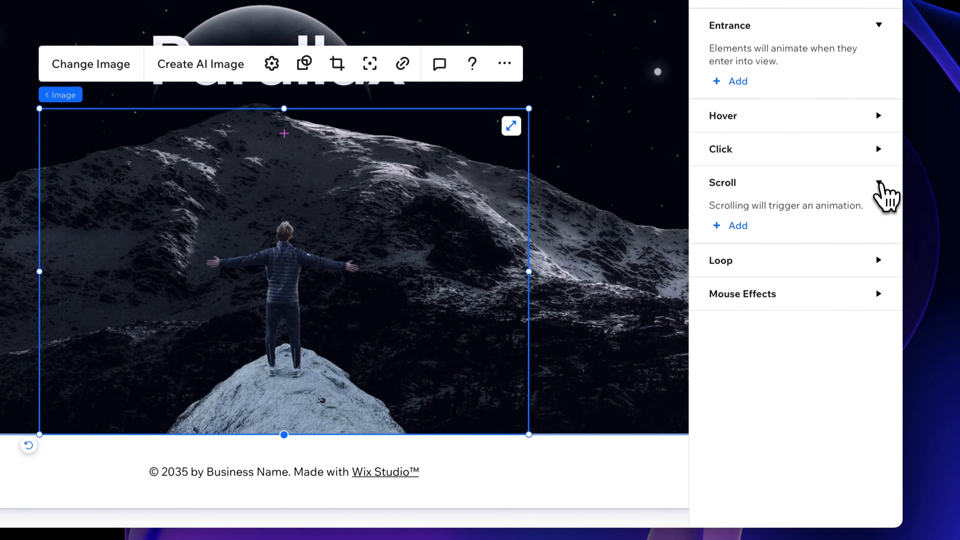
pyautogui.click(737, 221)
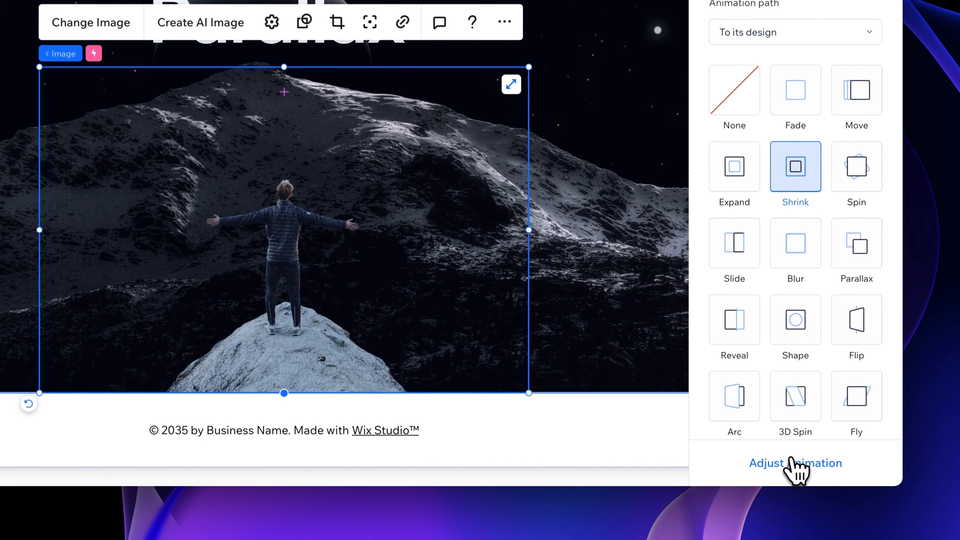
# - Set the Foreground image's Shrink animation to 300% scale and speed 1, and check the effect while scrolling
pyautogui.click(793, 499)
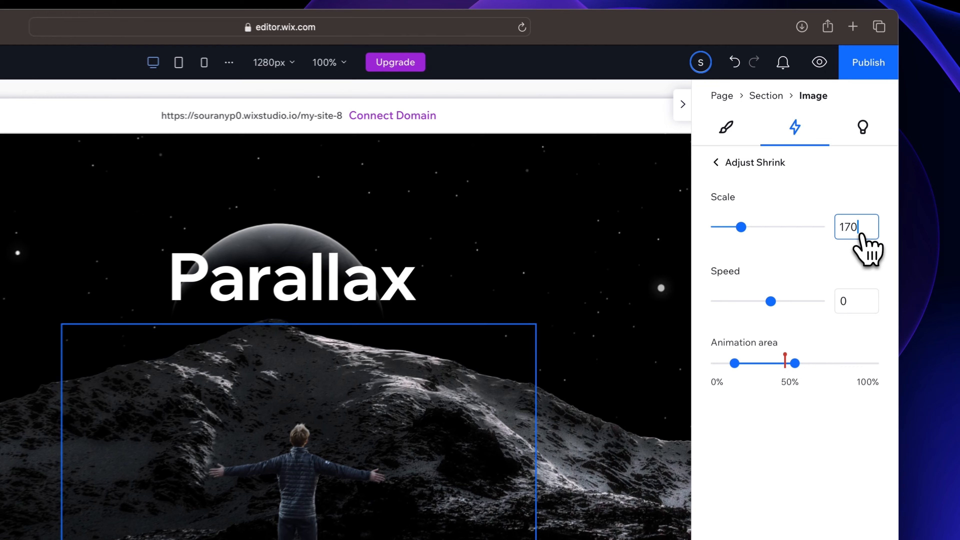
pyautogui.doubleClick(808, 187)
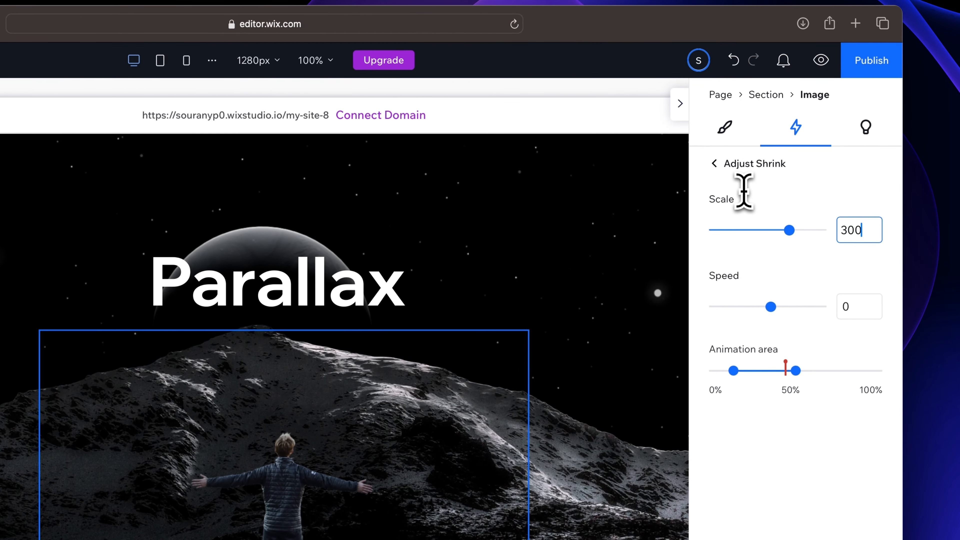
pyautogui.write('300')
pyautogui.press('Return')
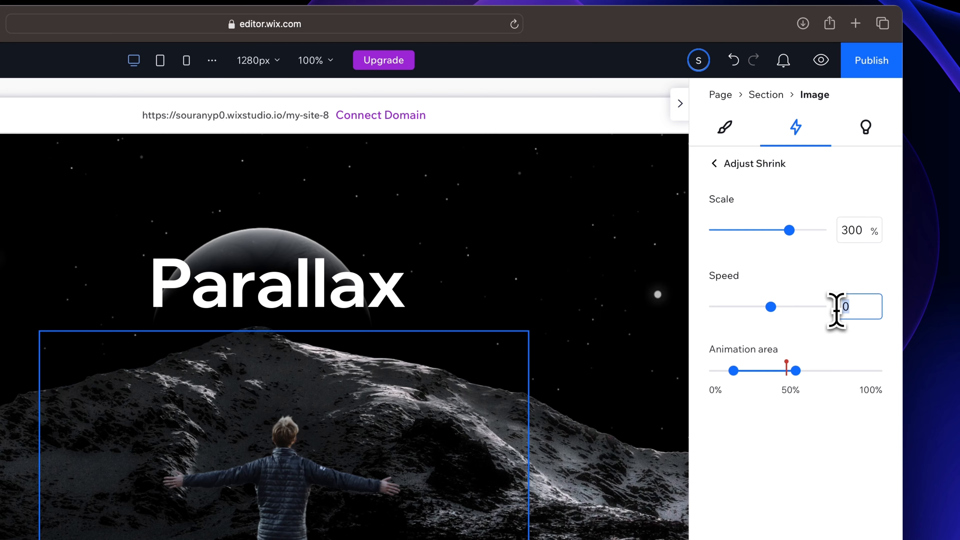
pyautogui.press('Return')
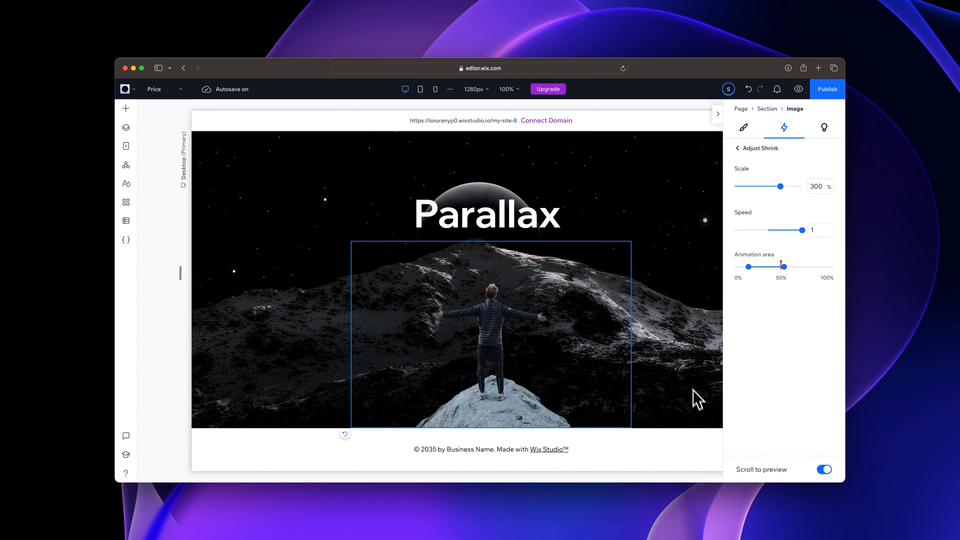
pyautogui.scroll(3, 686, 350)
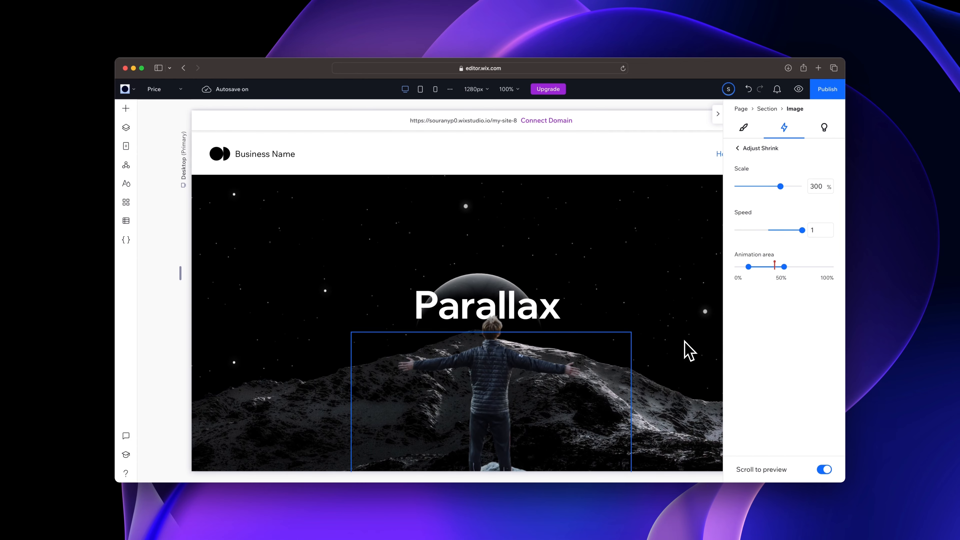
pyautogui.scroll(-5, 689, 349)
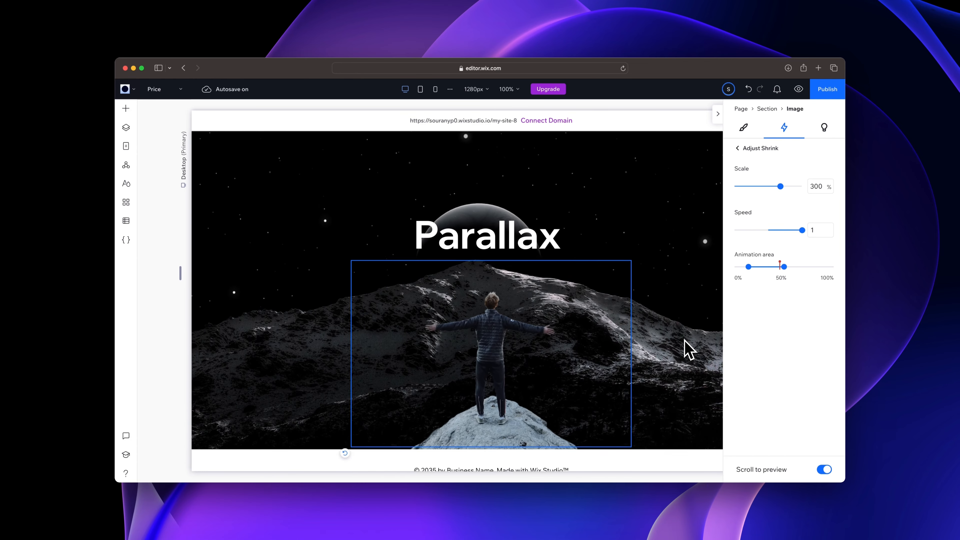
pyautogui.scroll(5, 688, 349)
pyautogui.scroll(-6, 688, 350)
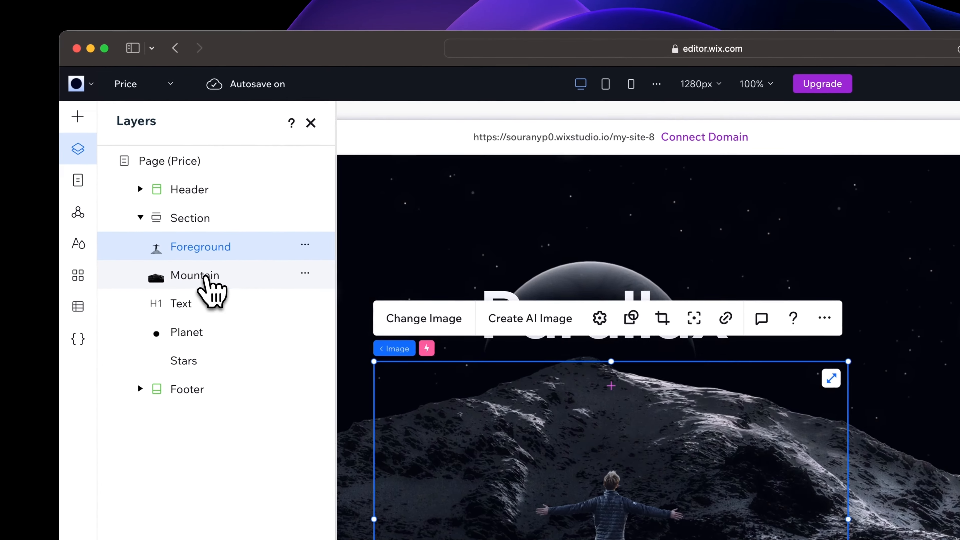
# - Add a Shrink scroll animation to the Mountain image in the Price page's section
pyautogui.click(188, 199)
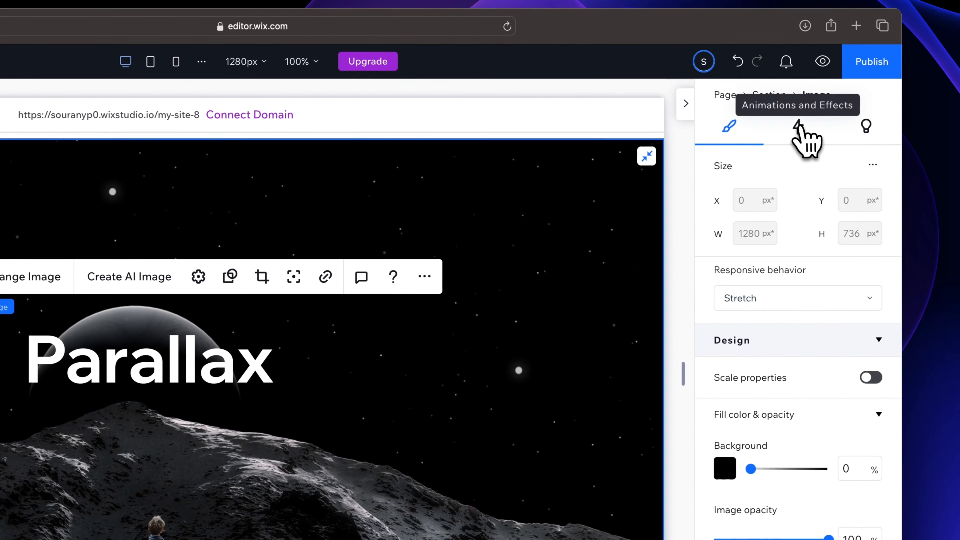
pyautogui.click(799, 129)
pyautogui.click(878, 289)
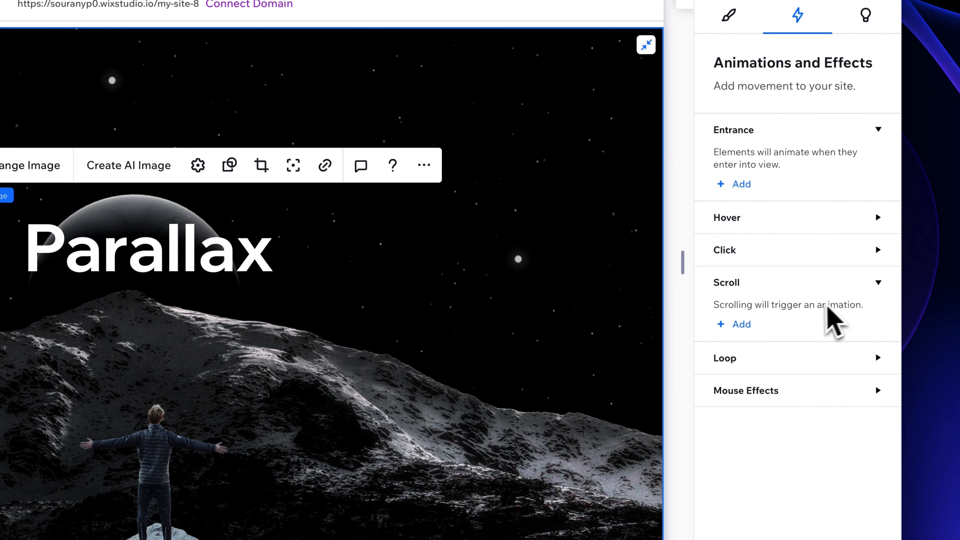
pyautogui.click(741, 324)
pyautogui.click(799, 316)
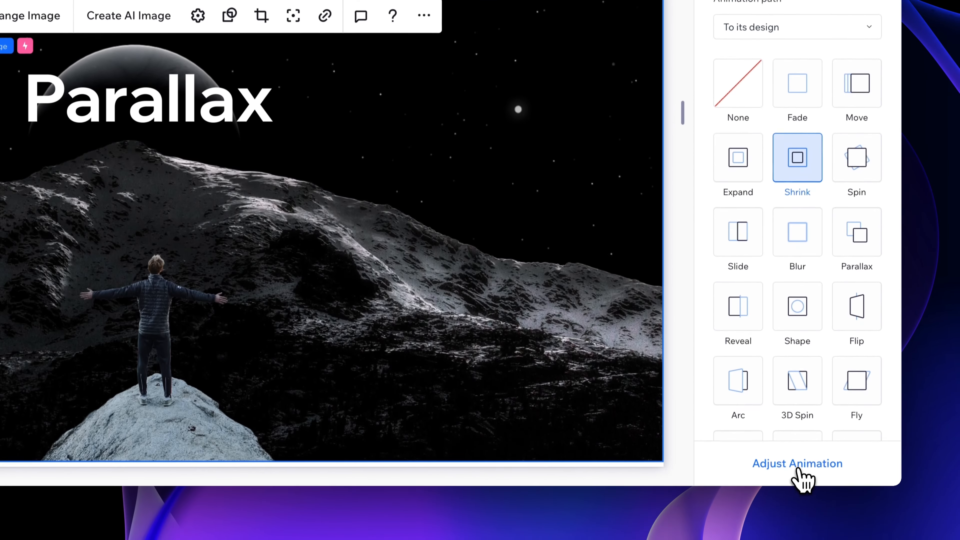
# - Set the Mountain's Shrink animation to 300% scale and speed -0.9, with the animation area starting at about 19%
pyautogui.click(803, 475)
pyautogui.doubleClick(852, 184)
pyautogui.write('300')
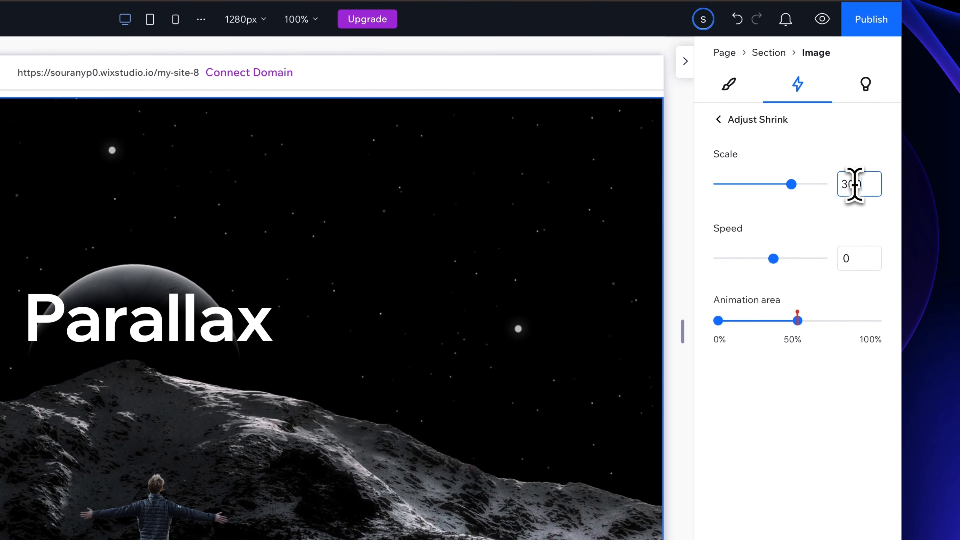
pyautogui.moveTo(772, 260); pyautogui.dragTo(729, 258)
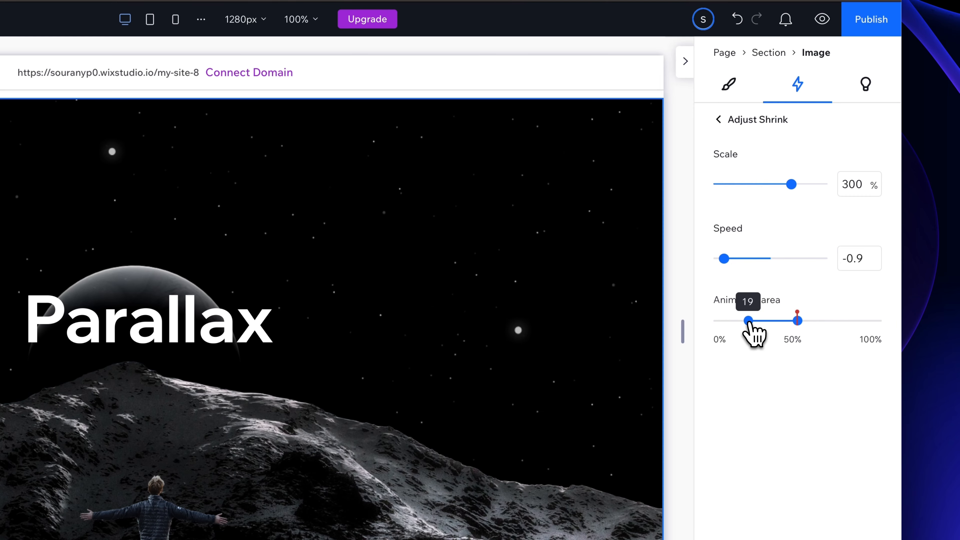
pyautogui.moveTo(748, 321); pyautogui.dragTo(899, 301)
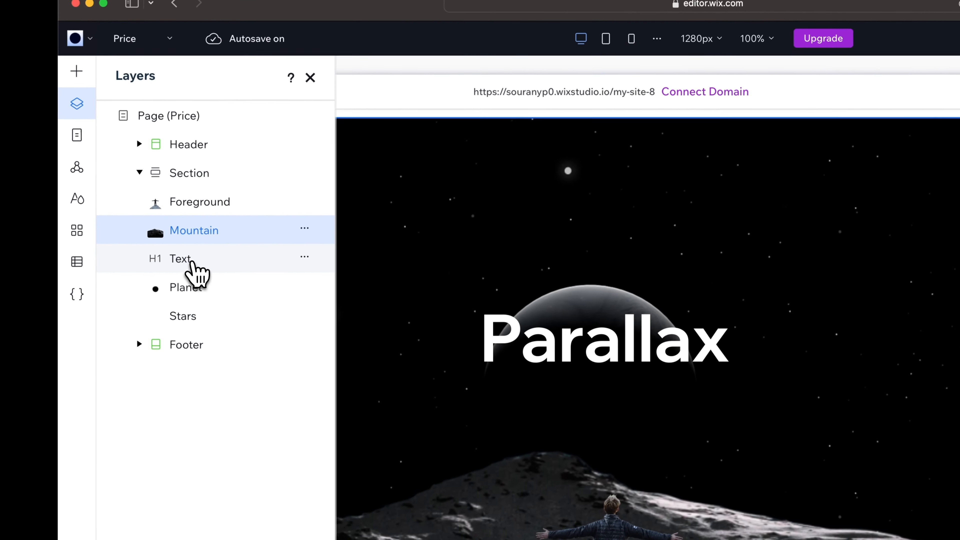
# - Add a Slide entrance animation to the Parallax heading and open its adjustment settings
pyautogui.click(187, 261)
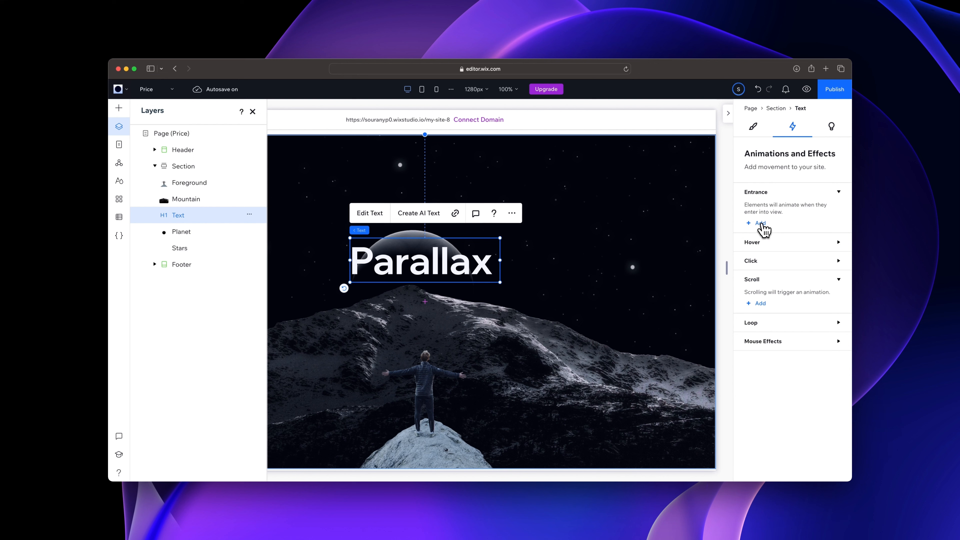
pyautogui.click(760, 223)
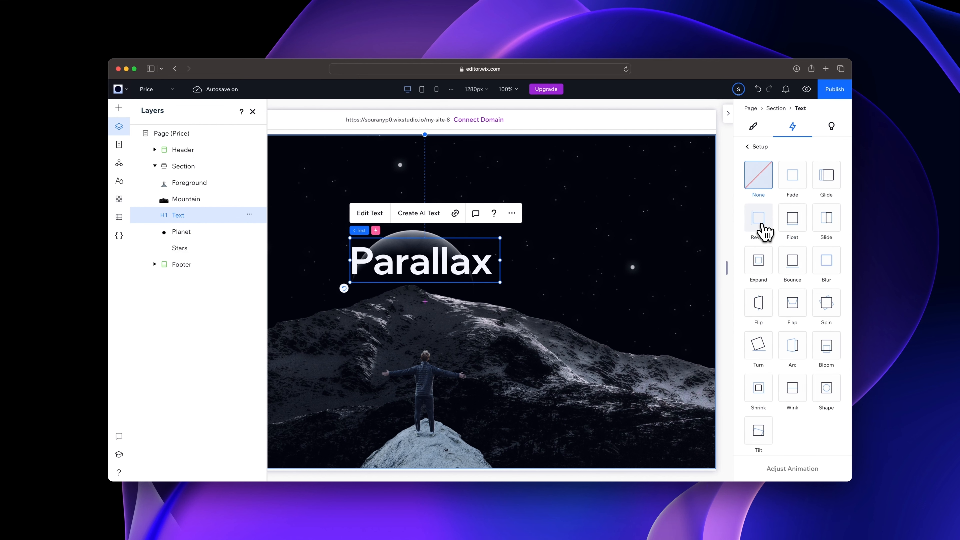
pyautogui.click(826, 218)
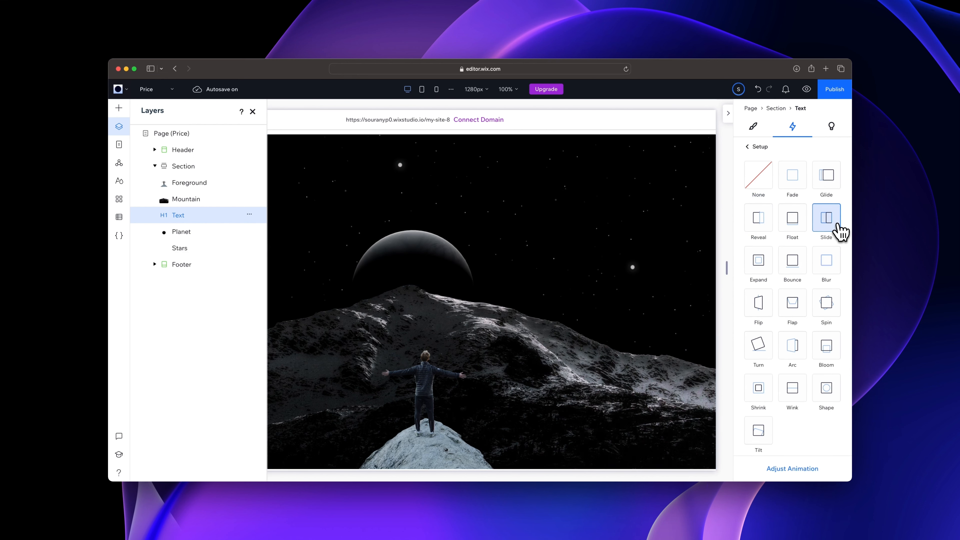
pyautogui.click(787, 469)
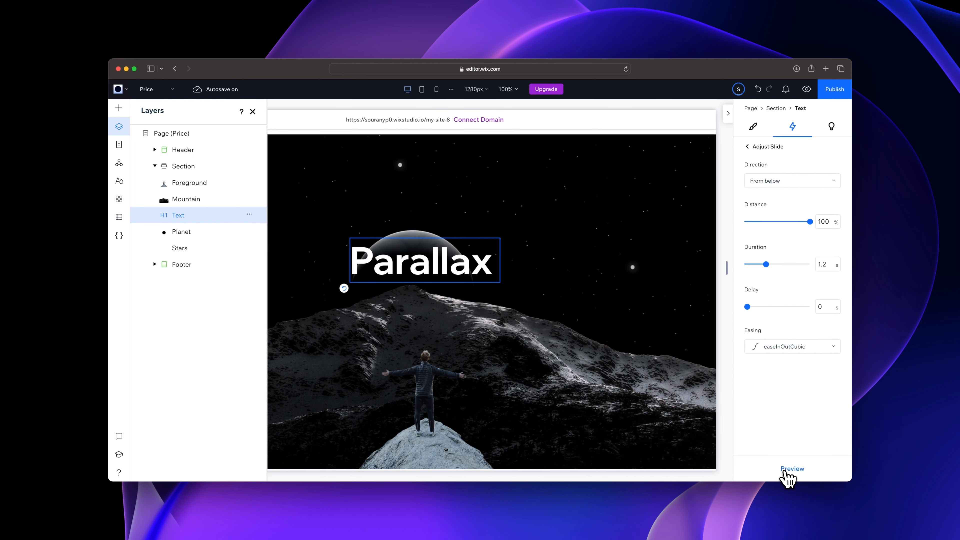
# - Add a Parallax scroll animation to the Planet image with speed 1 and the animation area starting at about 42%
pyautogui.click(177, 232)
pyautogui.click(837, 279)
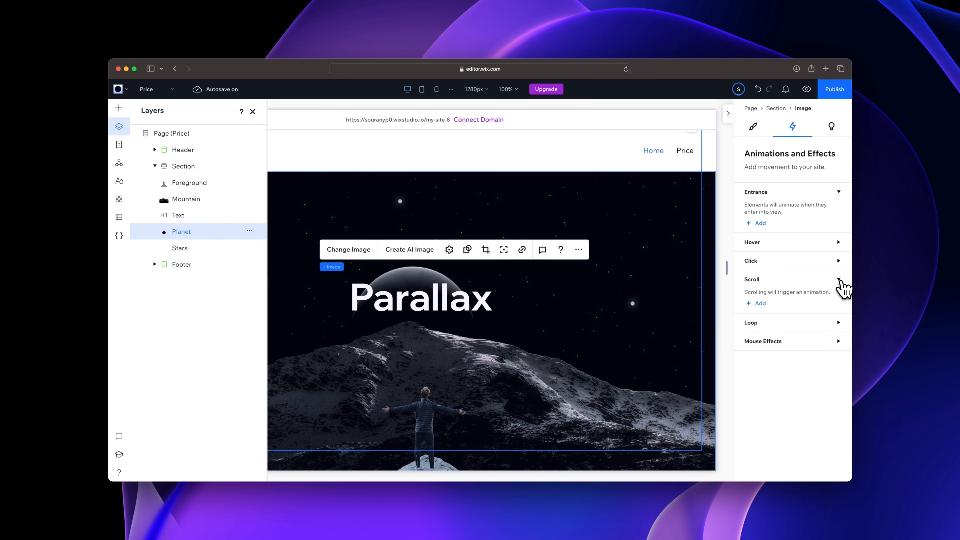
pyautogui.click(759, 303)
pyautogui.click(826, 338)
pyautogui.click(788, 469)
pyautogui.moveTo(793, 184); pyautogui.dragTo(806, 185)
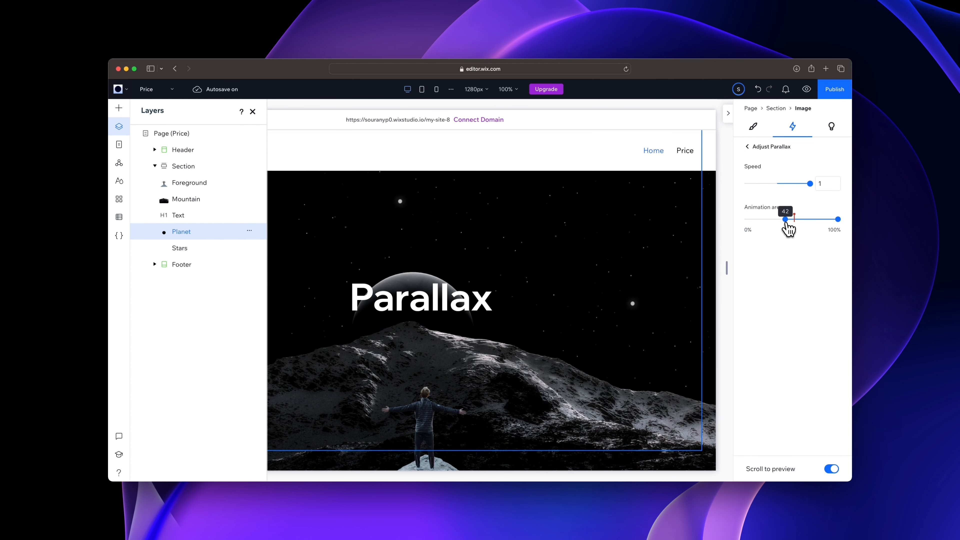
pyautogui.moveTo(786, 224); pyautogui.dragTo(810, 225)
# - Add a Parallax scroll animation to the Stars image with speed 1 and the animation area starting at about 30%
pyautogui.click(195, 251)
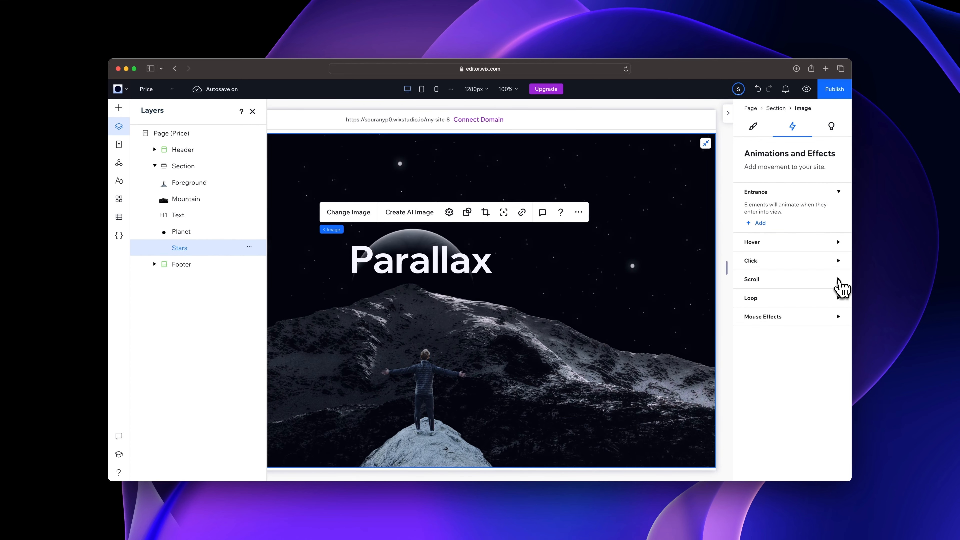
pyautogui.click(839, 281)
pyautogui.click(759, 304)
pyautogui.click(828, 337)
pyautogui.click(790, 469)
pyautogui.moveTo(746, 219); pyautogui.dragTo(775, 219)
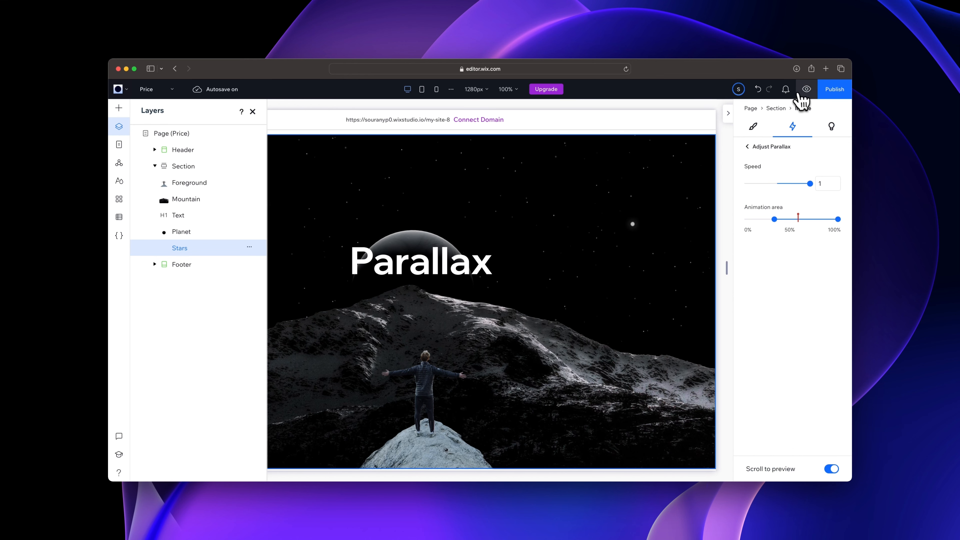
# - Preview the Price page and examine how the stars, planet, heading, mountain and foreground figure move while scrolling
pyautogui.click(807, 90)
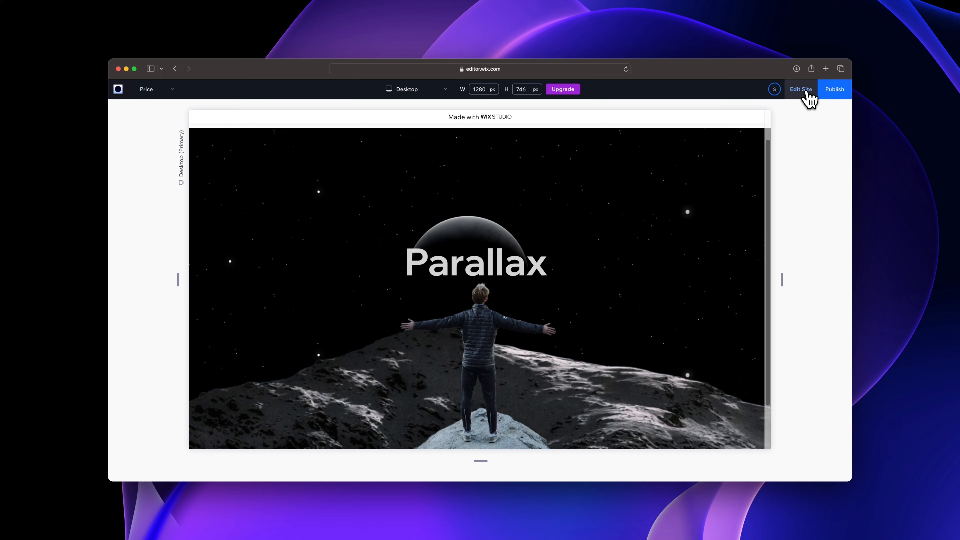
pyautogui.scroll(2, 750, 325)
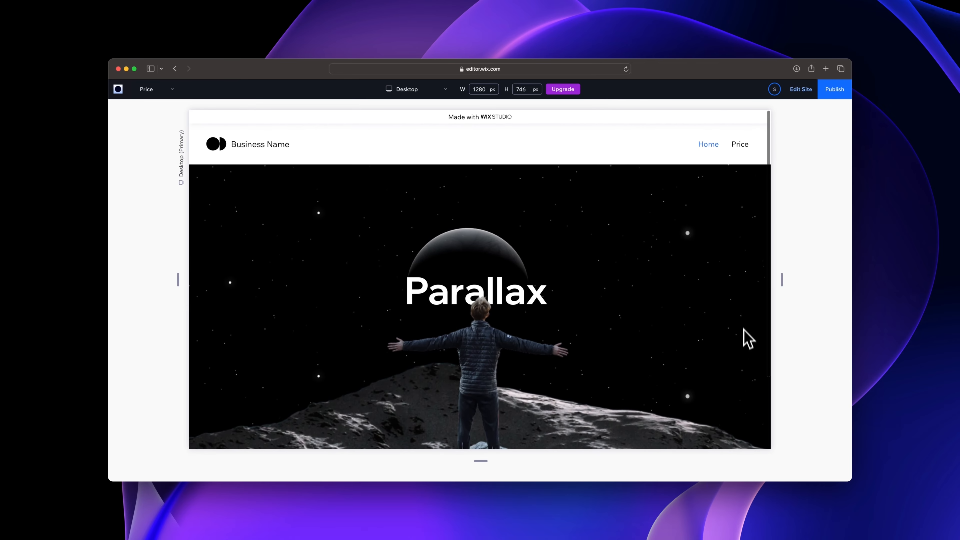
pyautogui.scroll(-5, 748, 357)
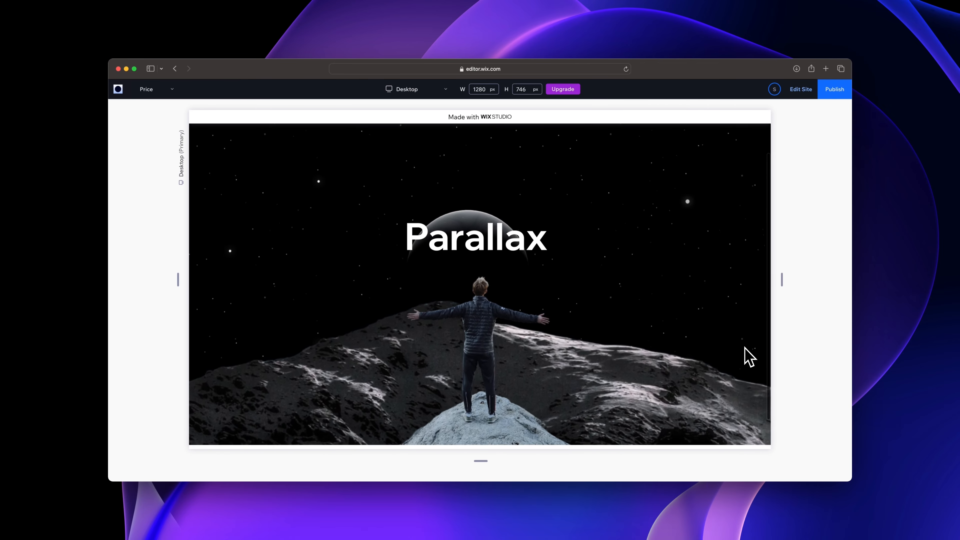
pyautogui.scroll(-1, 748, 357)
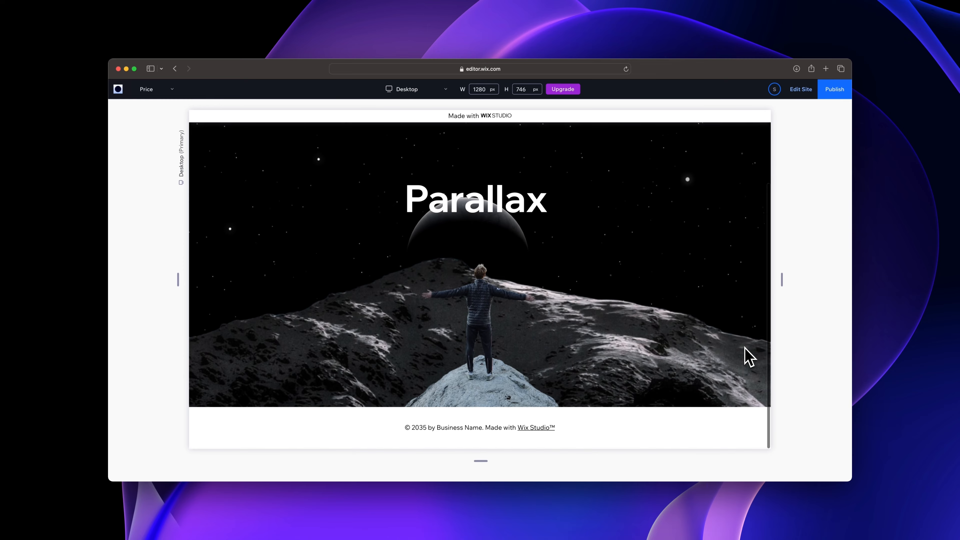
pyautogui.scroll(6, 748, 357)
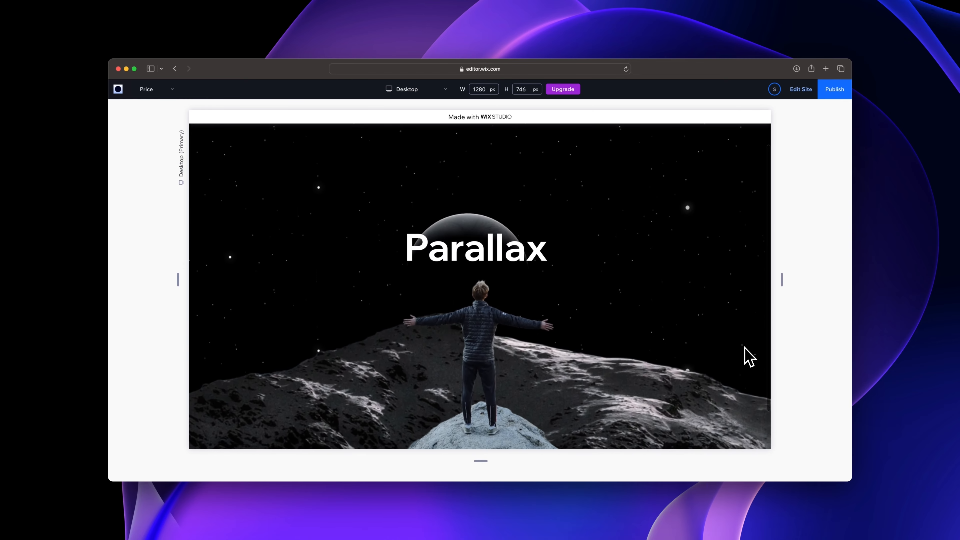
pyautogui.scroll(-3, 748, 357)
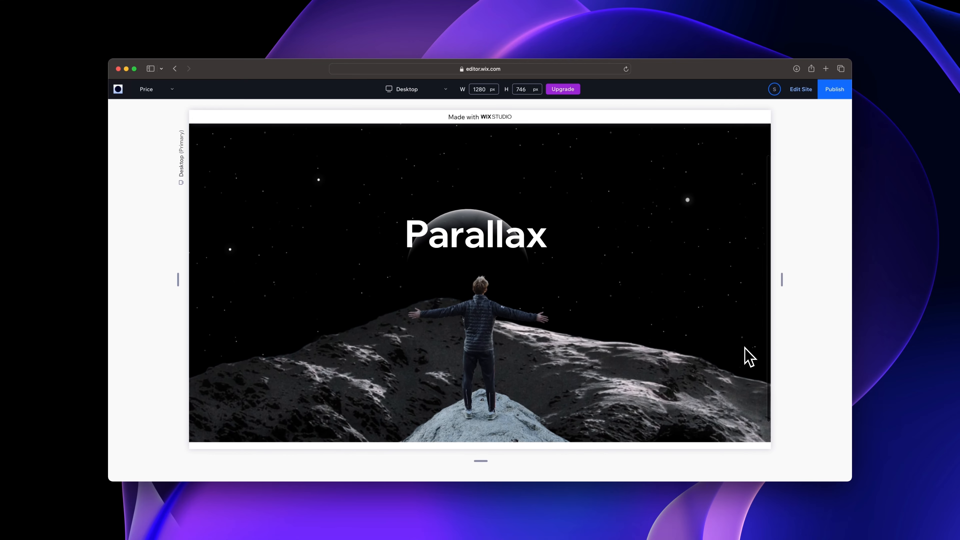
pyautogui.scroll(-2, 748, 357)
pyautogui.scroll(-1, 744, 347)
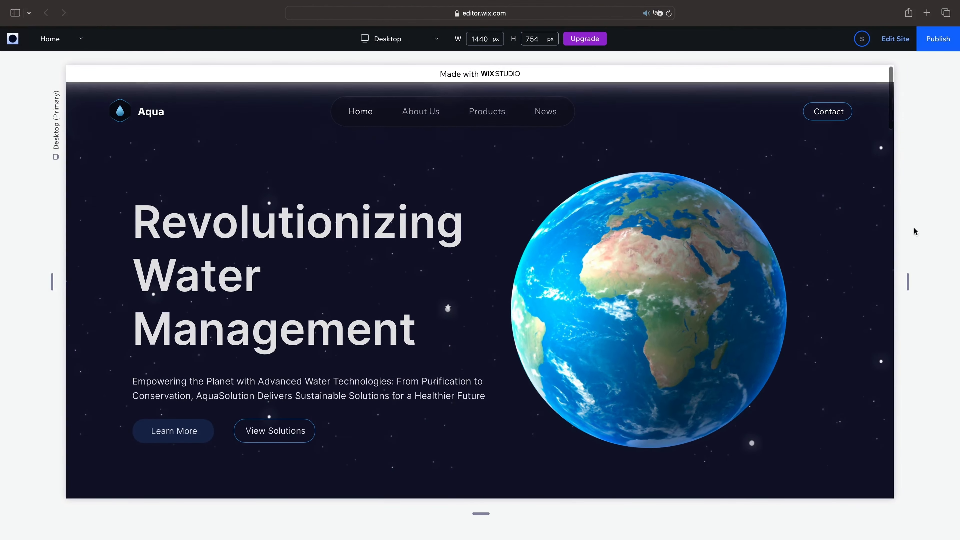
# - Examine the scroll animations of the Aqua Home page in preview, from the hero section down to the footer
pyautogui.scroll(-3, 914, 226)
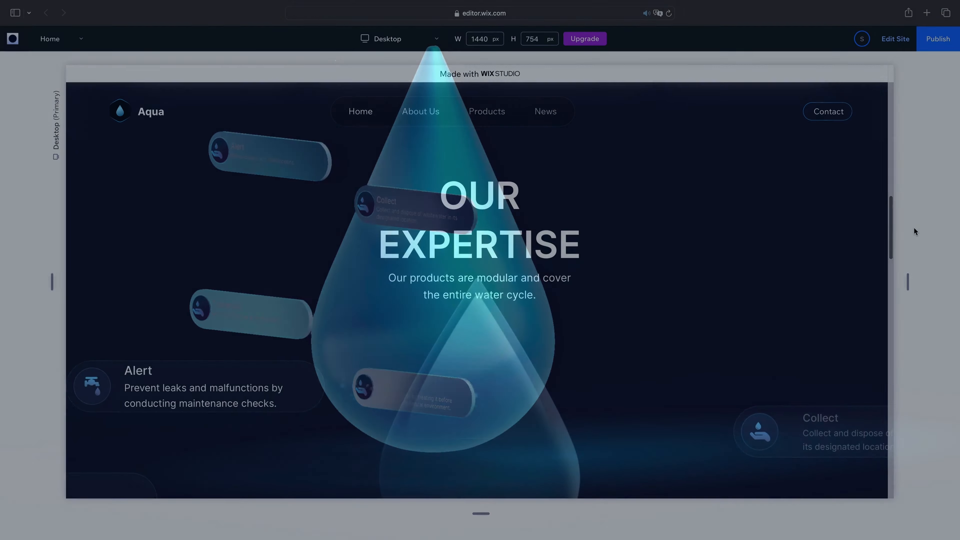
pyautogui.scroll(-3, 914, 231)
pyautogui.scroll(-10, 903, 429)
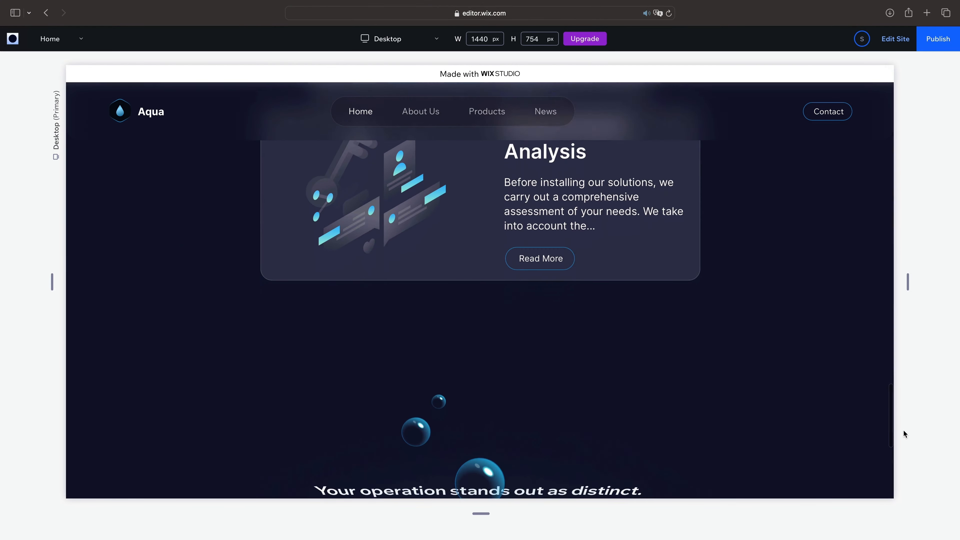
pyautogui.scroll(-5, 903, 429)
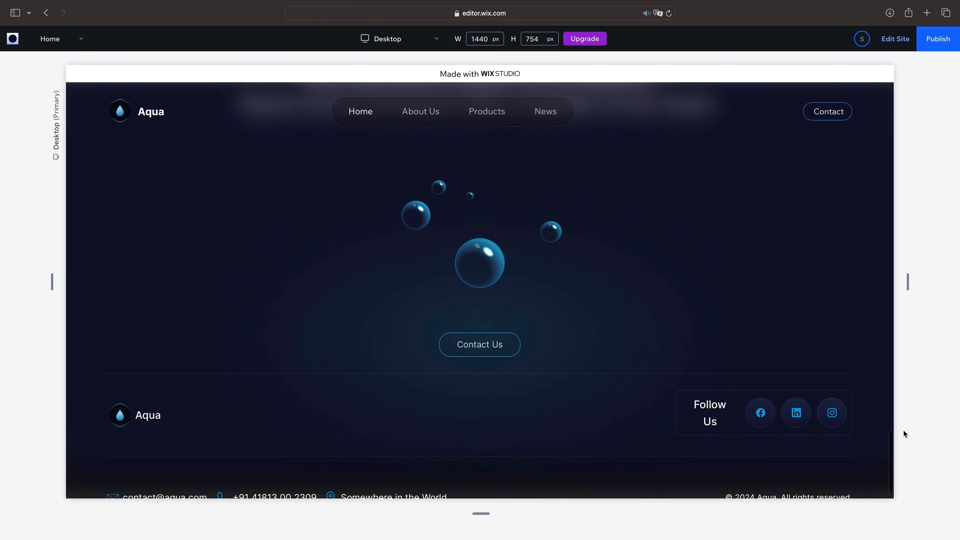
pyautogui.scroll(3, 903, 429)
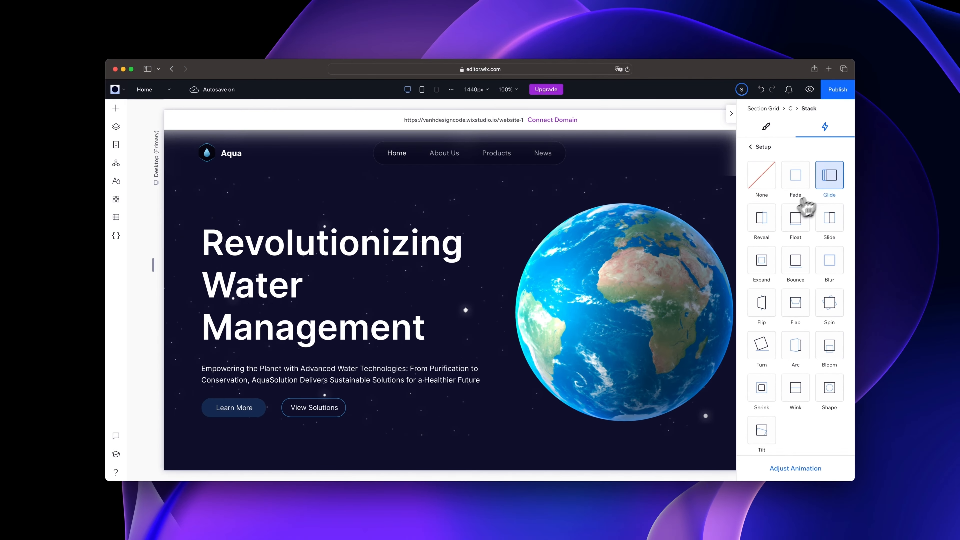
# - Try the Reveal, Float, Slide, Bounce, Flap, Spin and Turn entrance animations on the Home page's hero text stack
pyautogui.click(761, 219)
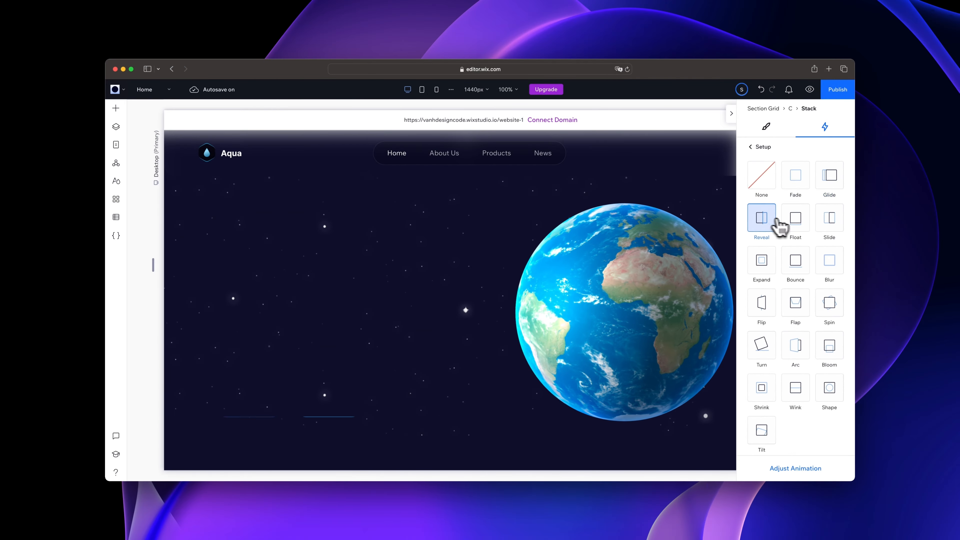
pyautogui.click(797, 226)
pyautogui.click(831, 226)
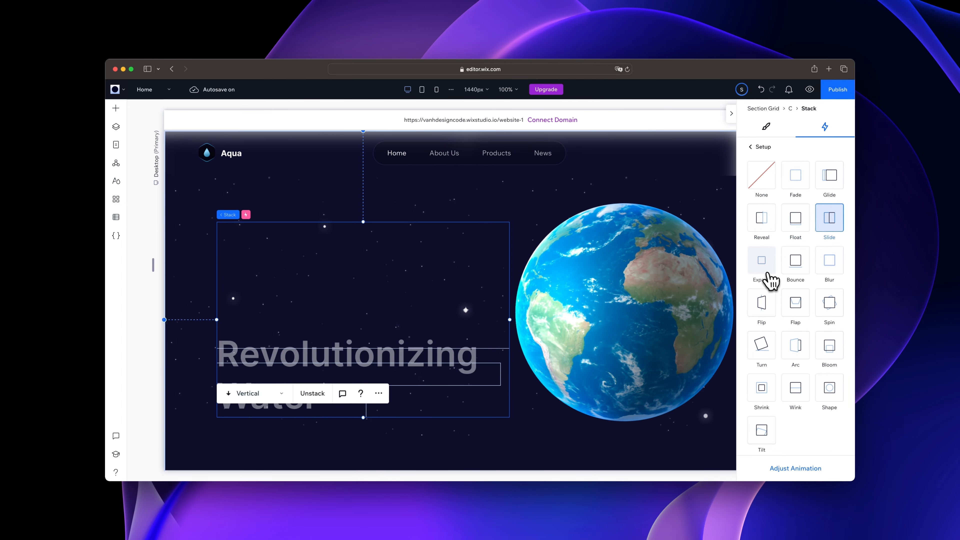
pyautogui.click(804, 272)
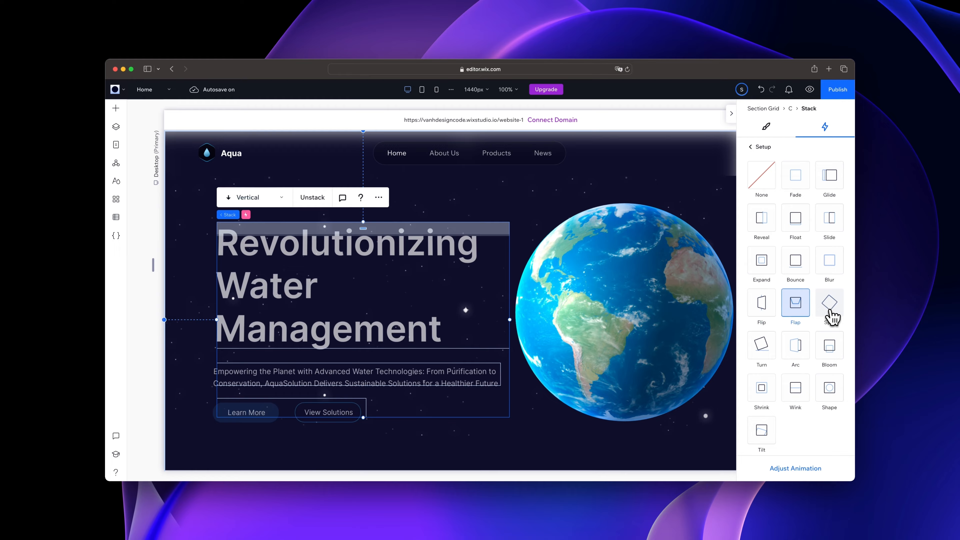
pyautogui.click(831, 316)
pyautogui.click(761, 345)
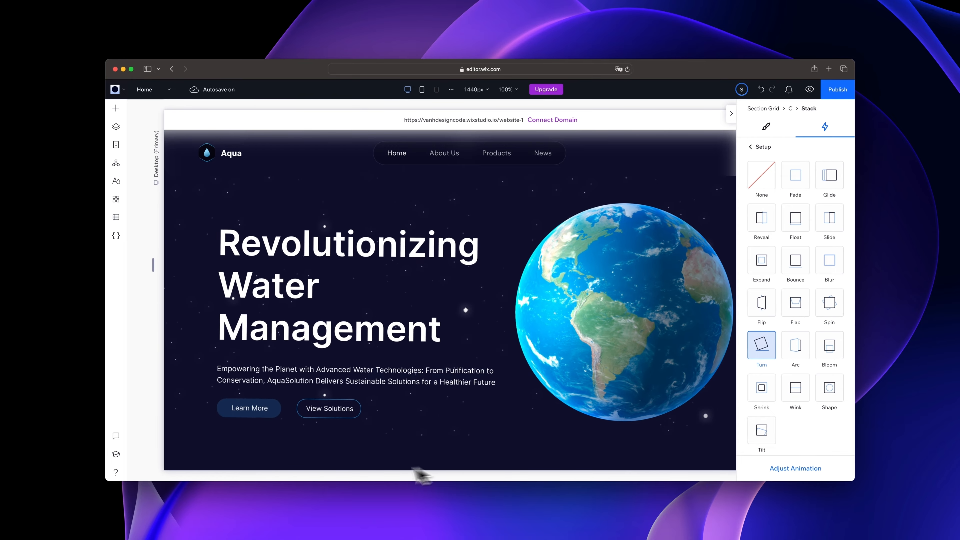